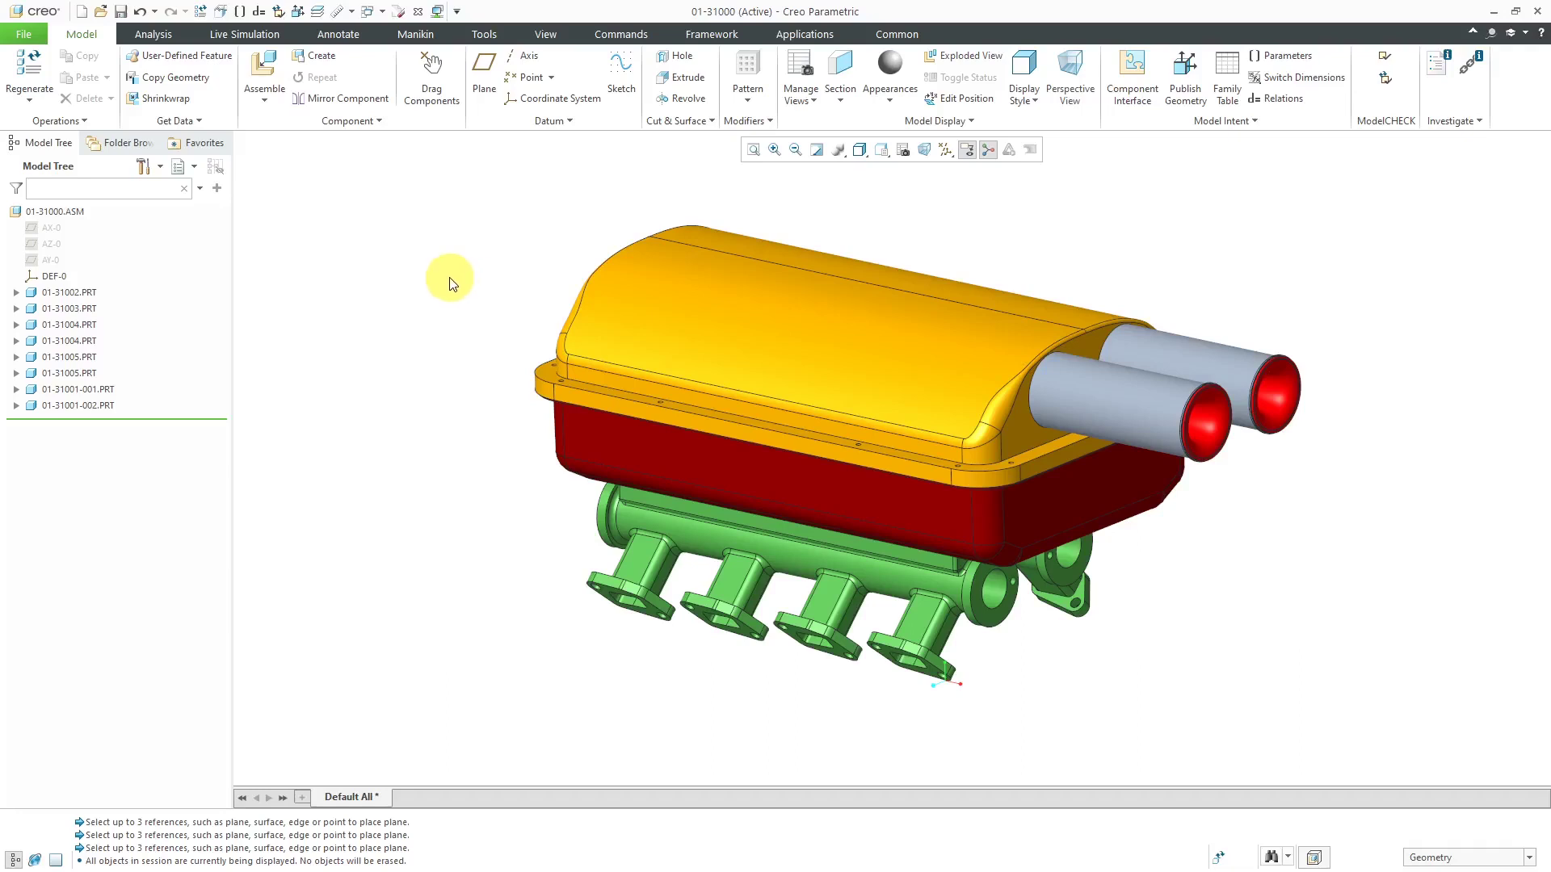
# - Start a planar section of the assembly through datum plane AY-0 and show its hatching
pyautogui.click(52, 260)
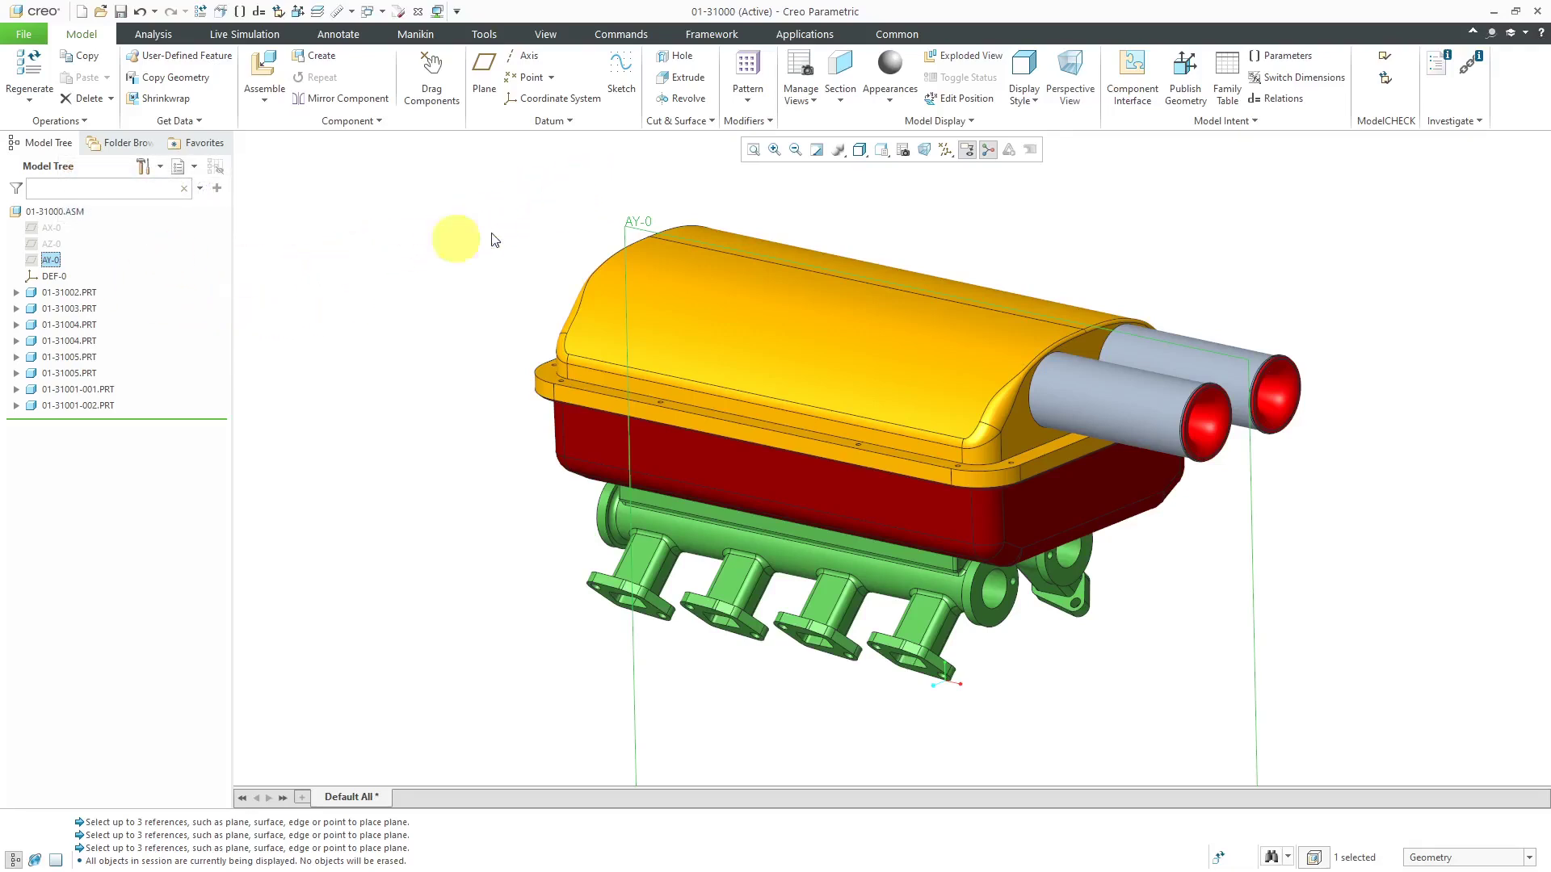
pyautogui.click(830, 100)
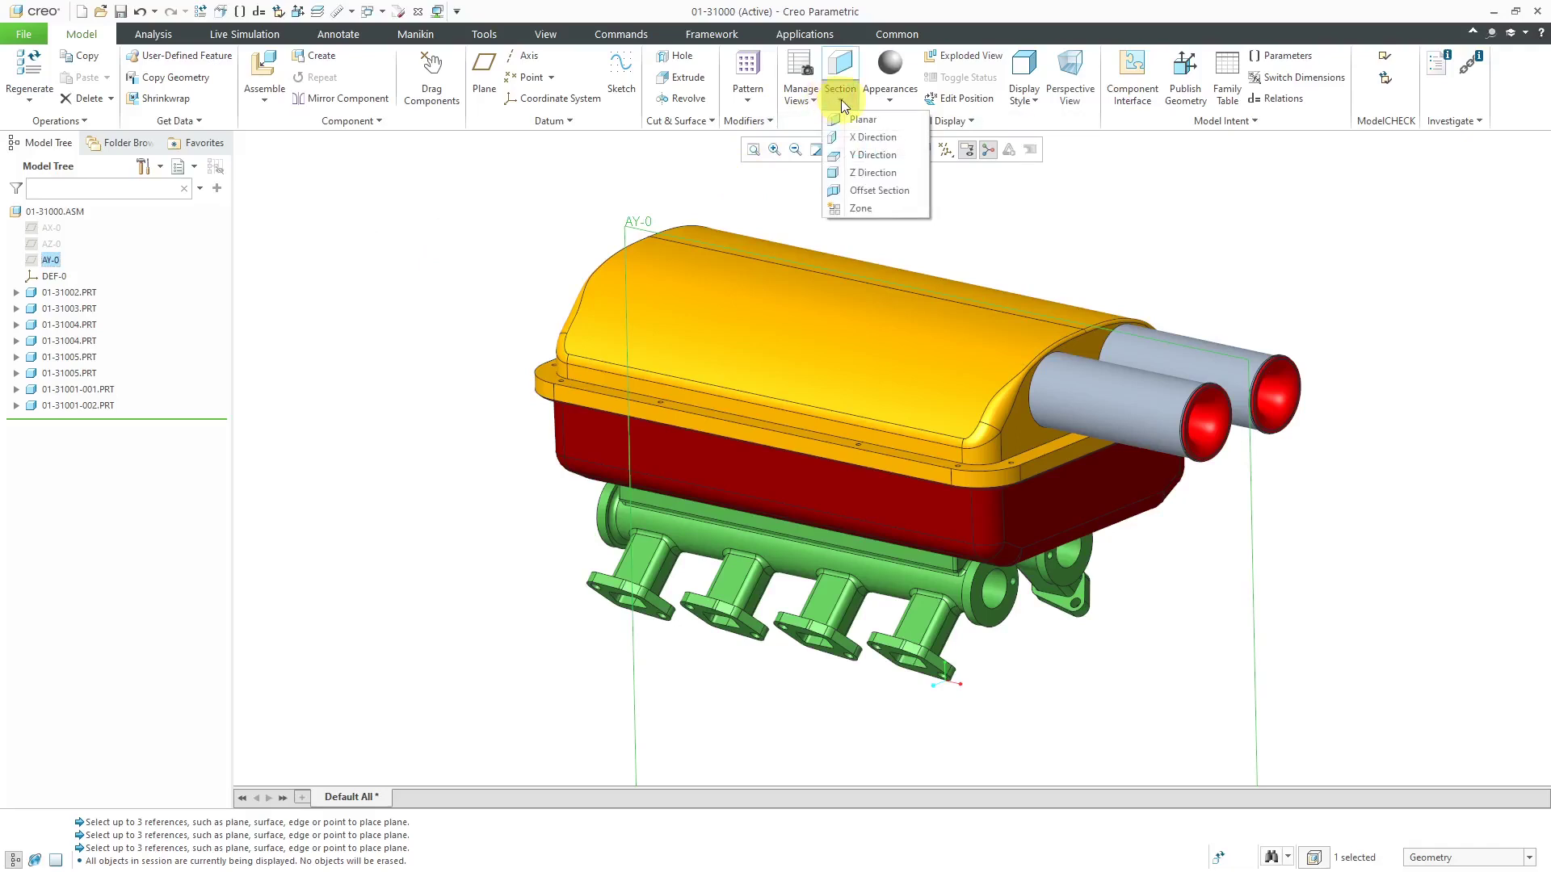
pyautogui.click(861, 120)
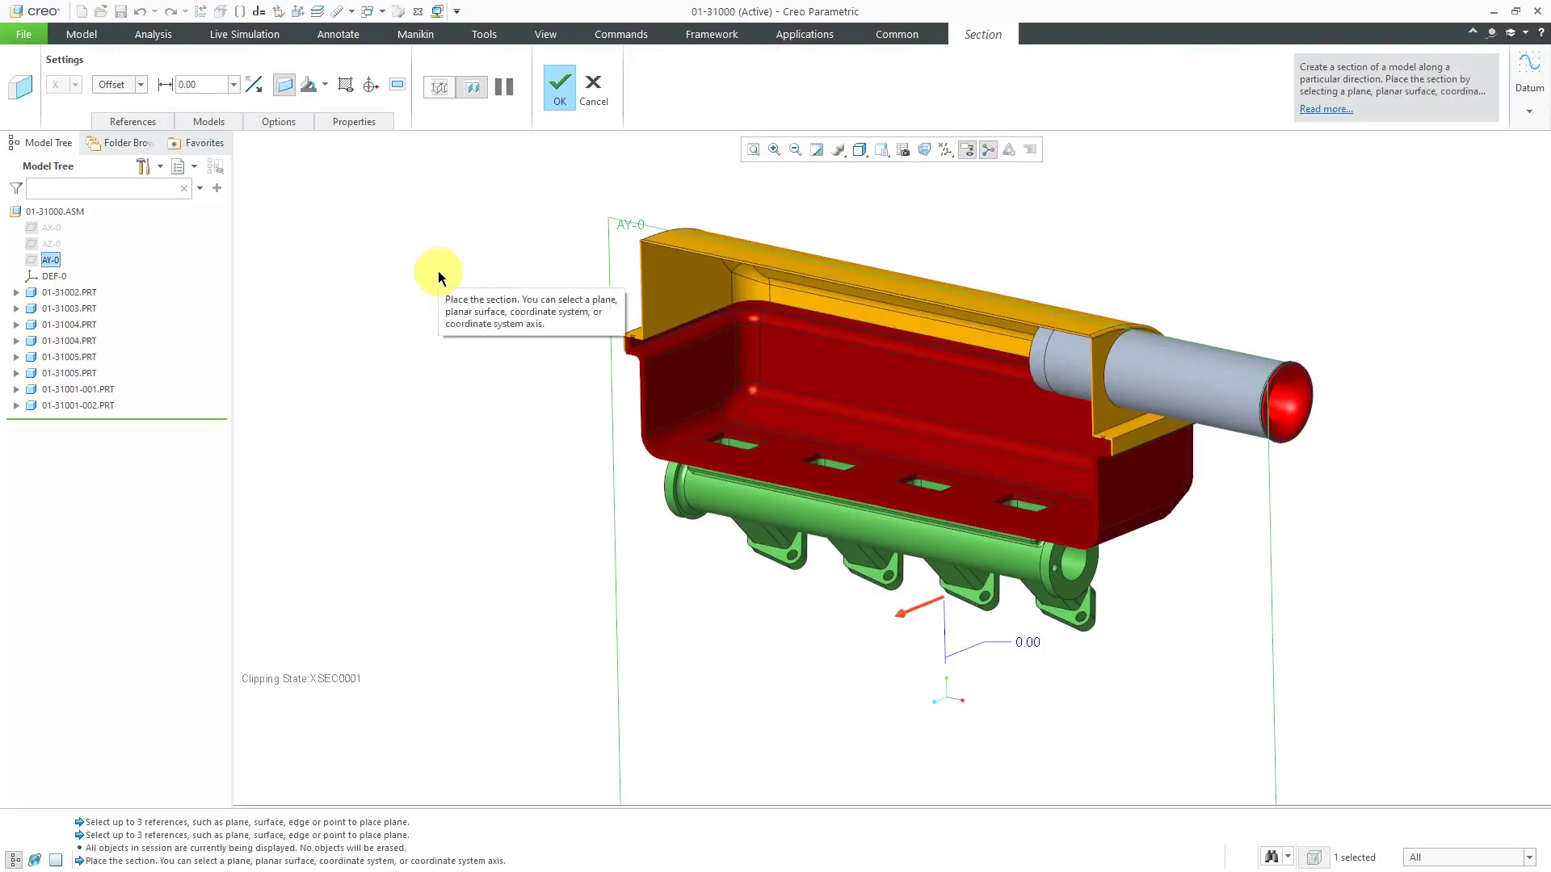
pyautogui.click(346, 87)
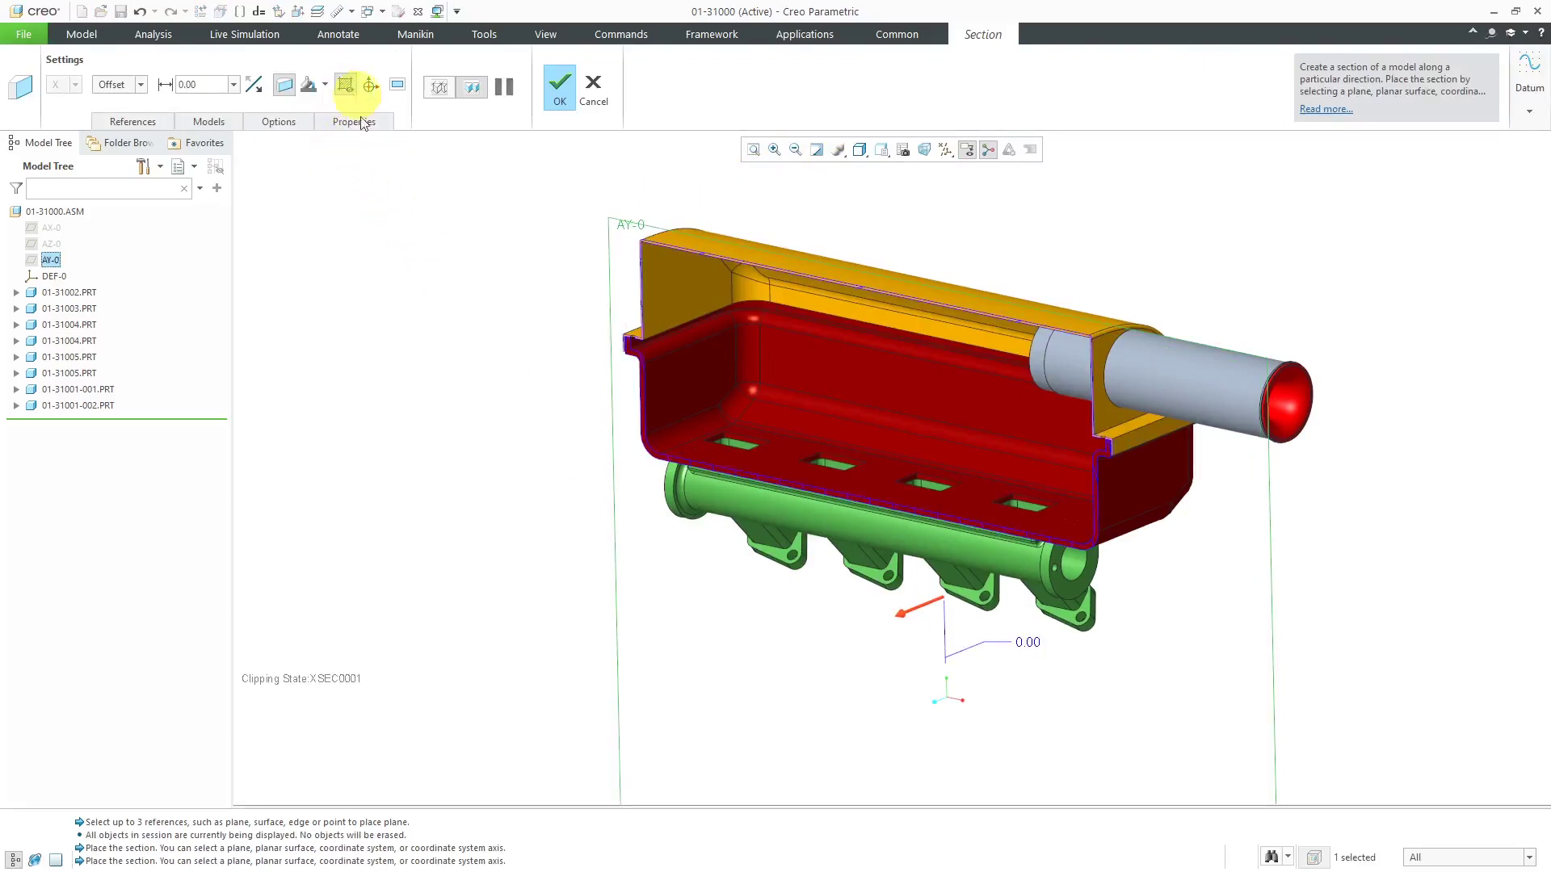
# - Name the new section A and complete it
pyautogui.click(355, 120)
pyautogui.doubleClick(401, 164)
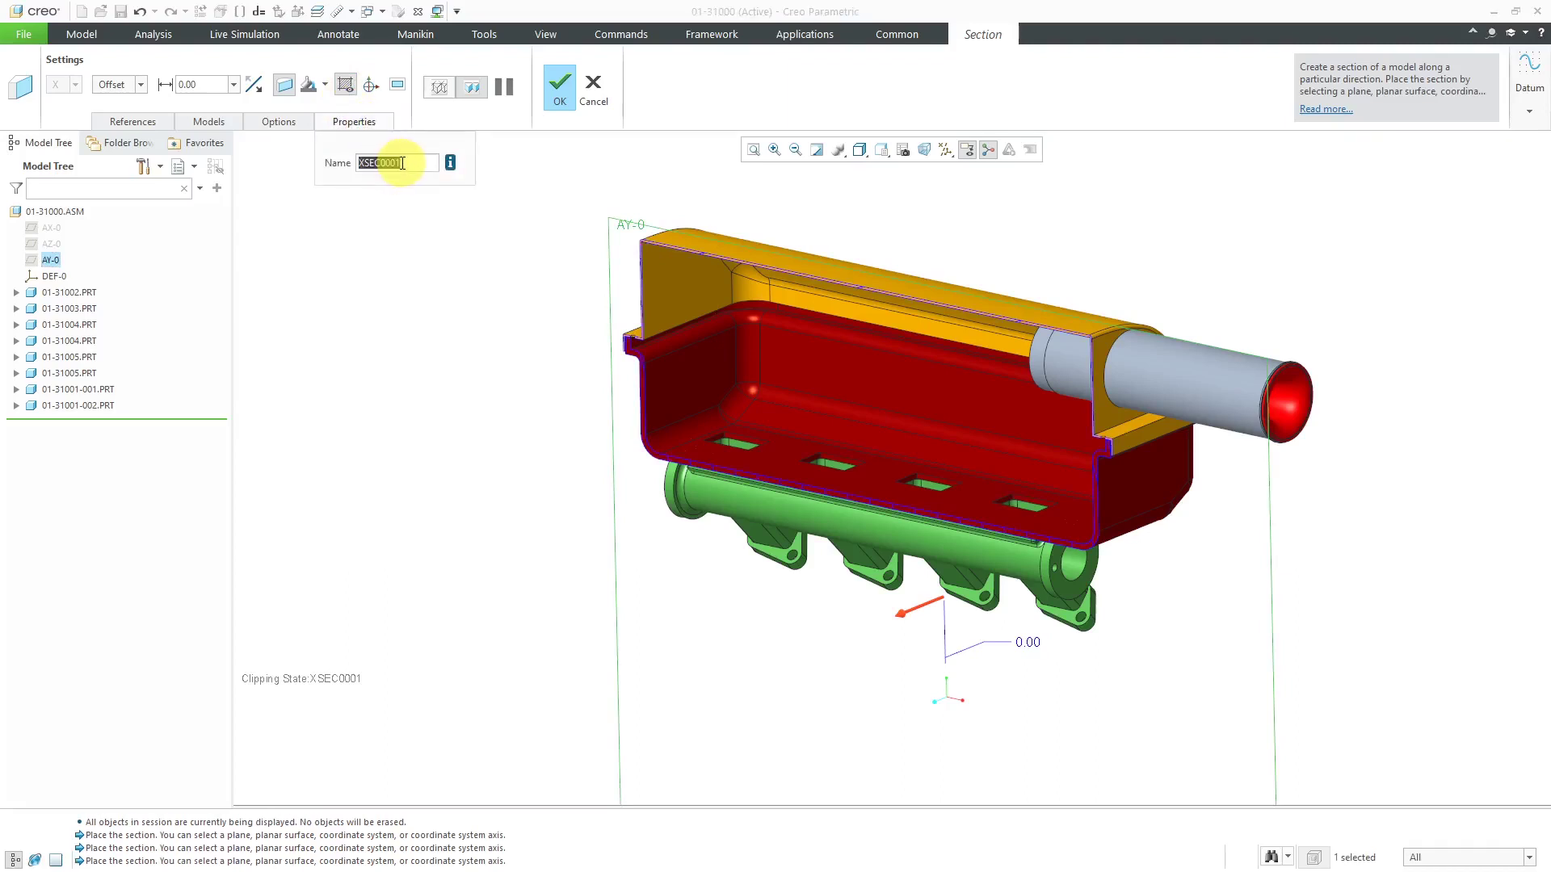
pyautogui.write('a')
pyautogui.press('Return')
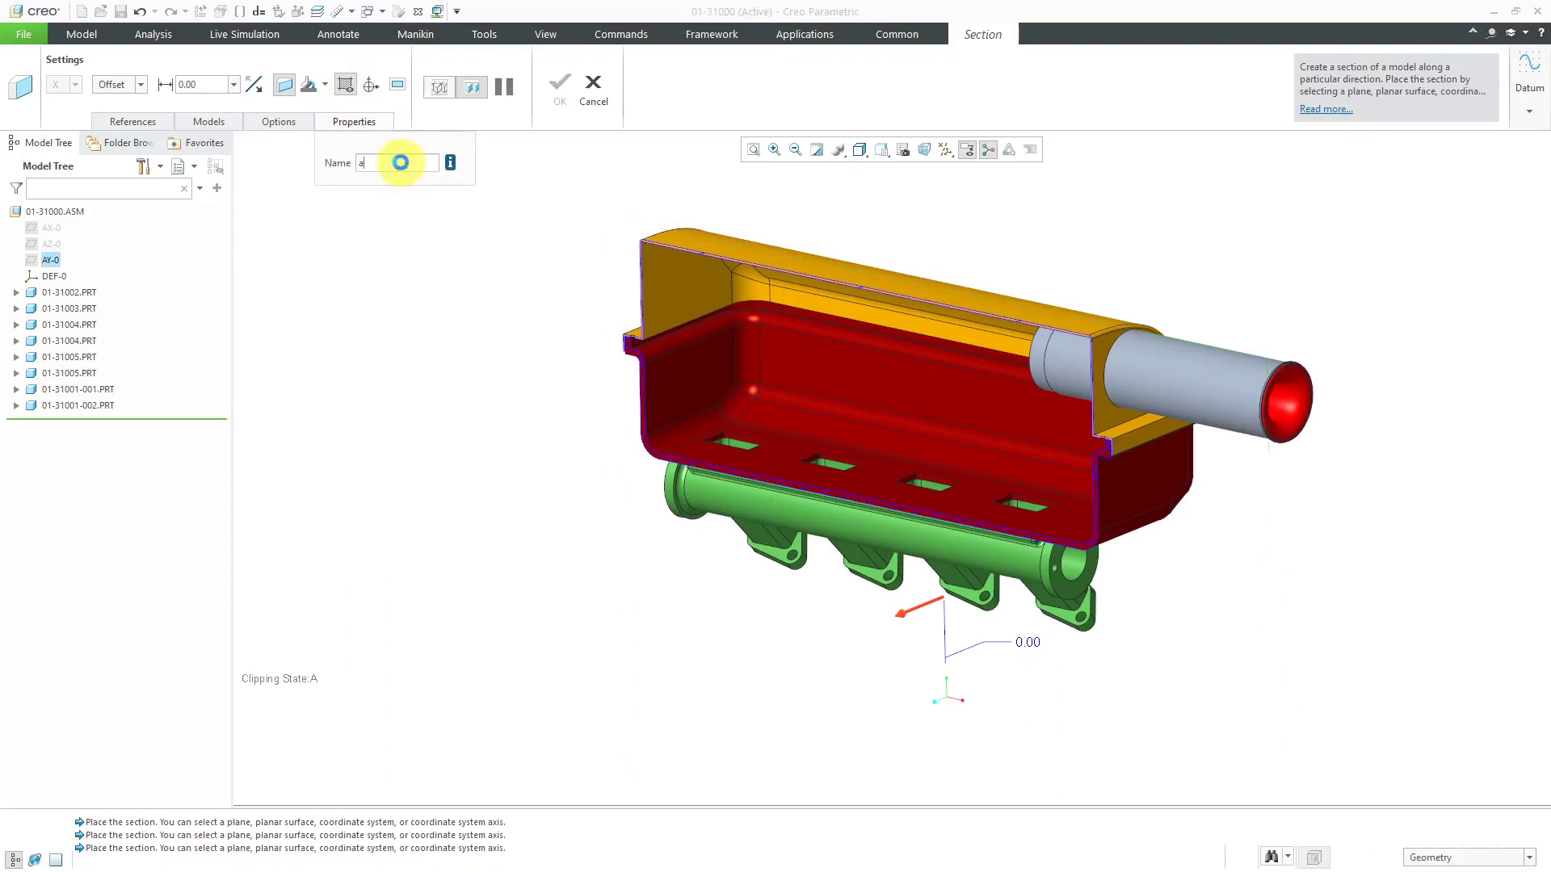
pyautogui.click(556, 87)
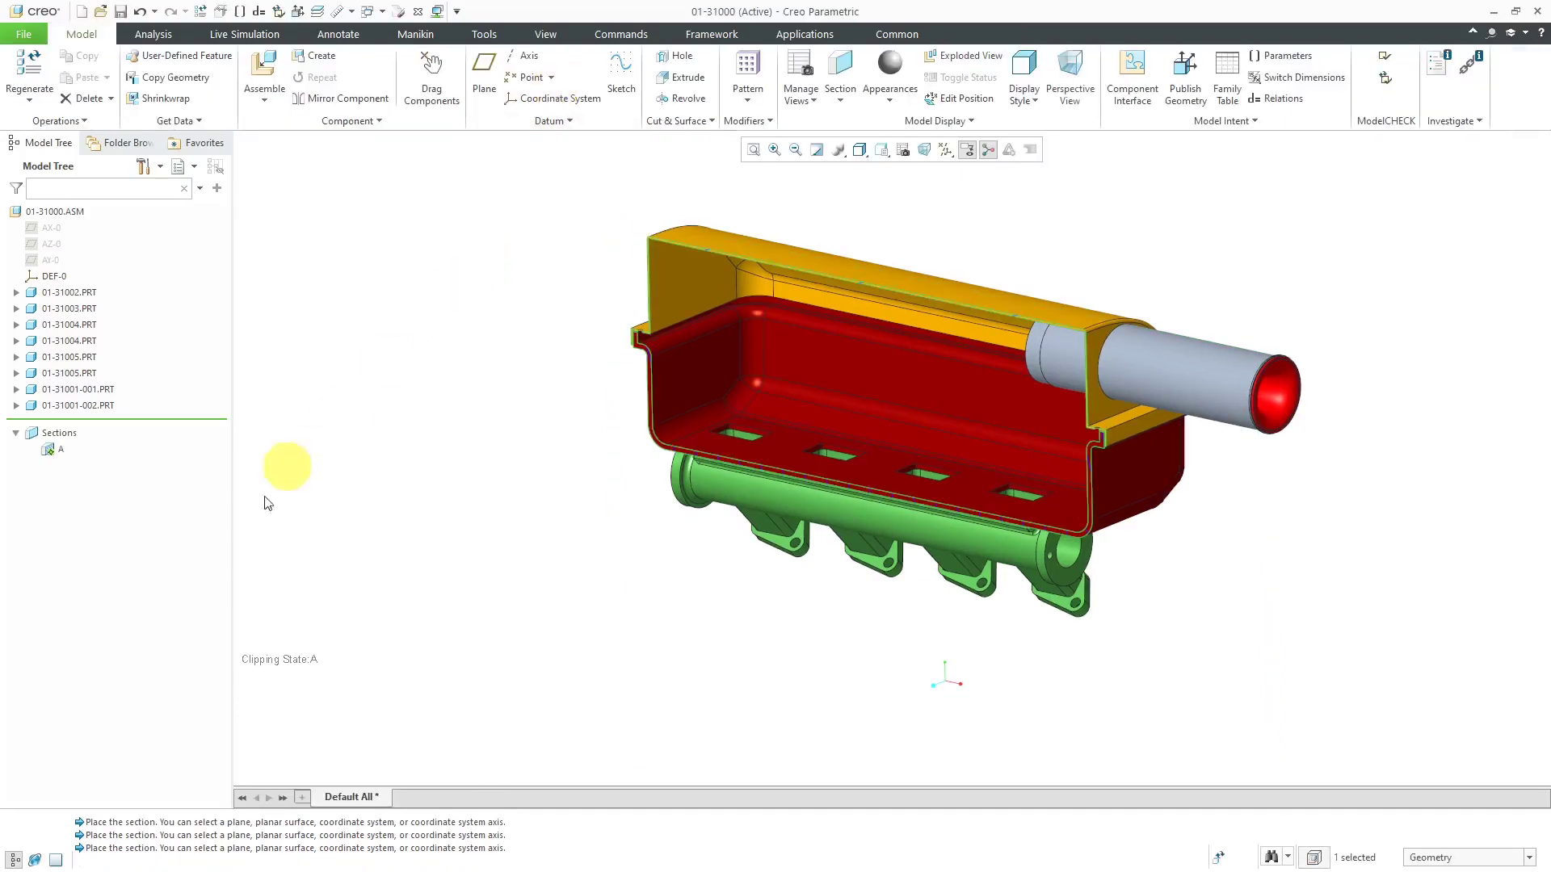
# - Edit the hatching of section A, reducing the hatch scale of the cover part 01-31003
pyautogui.rightClick(62, 452)
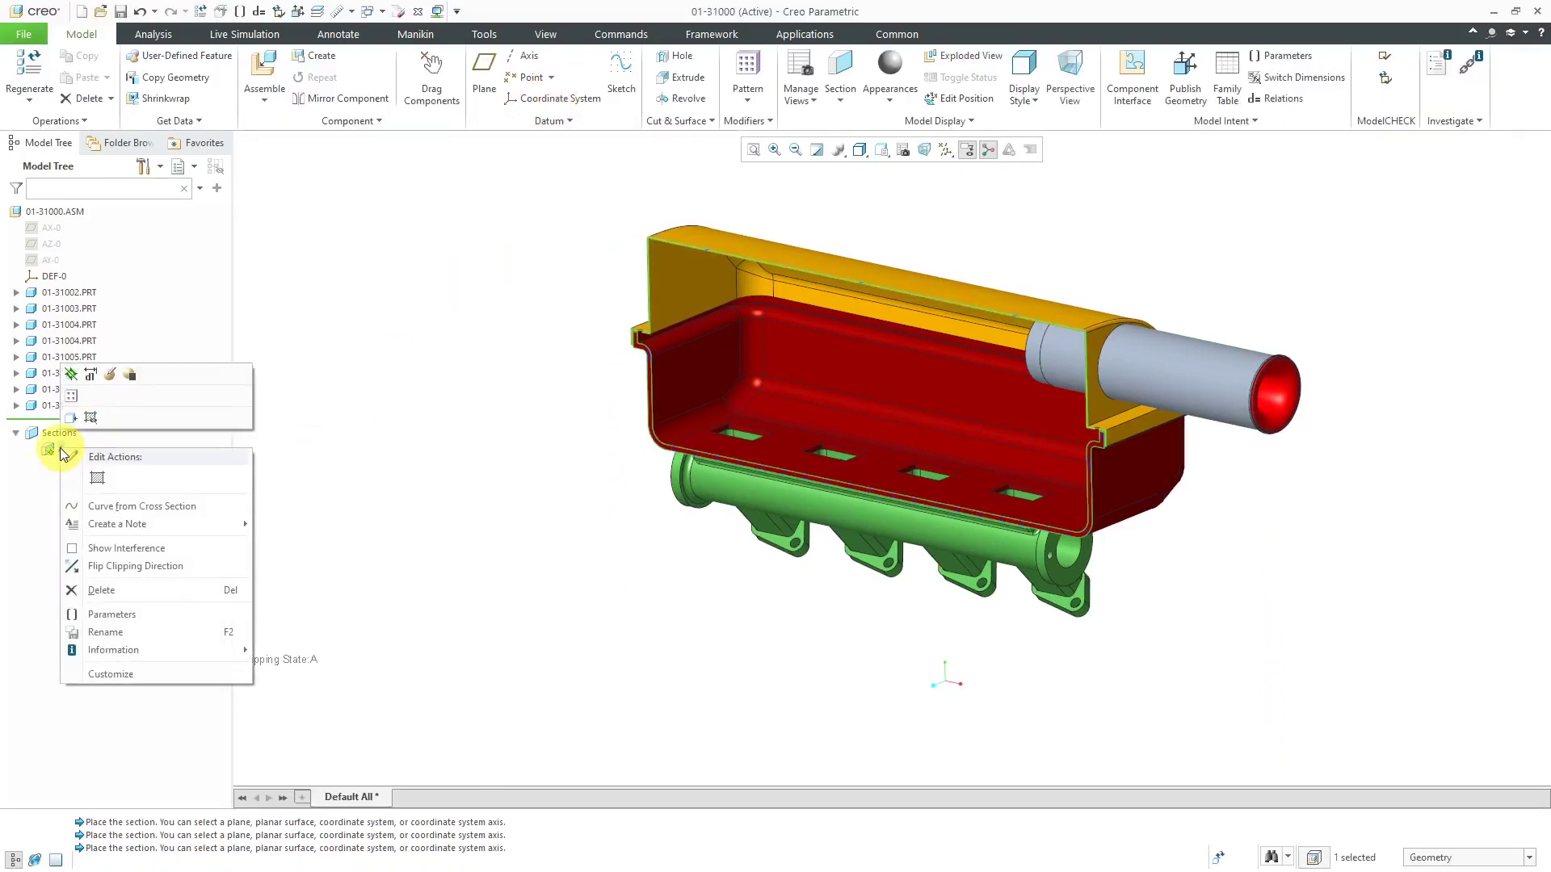
pyautogui.click(97, 481)
pyautogui.scroll(-3, 598, 208)
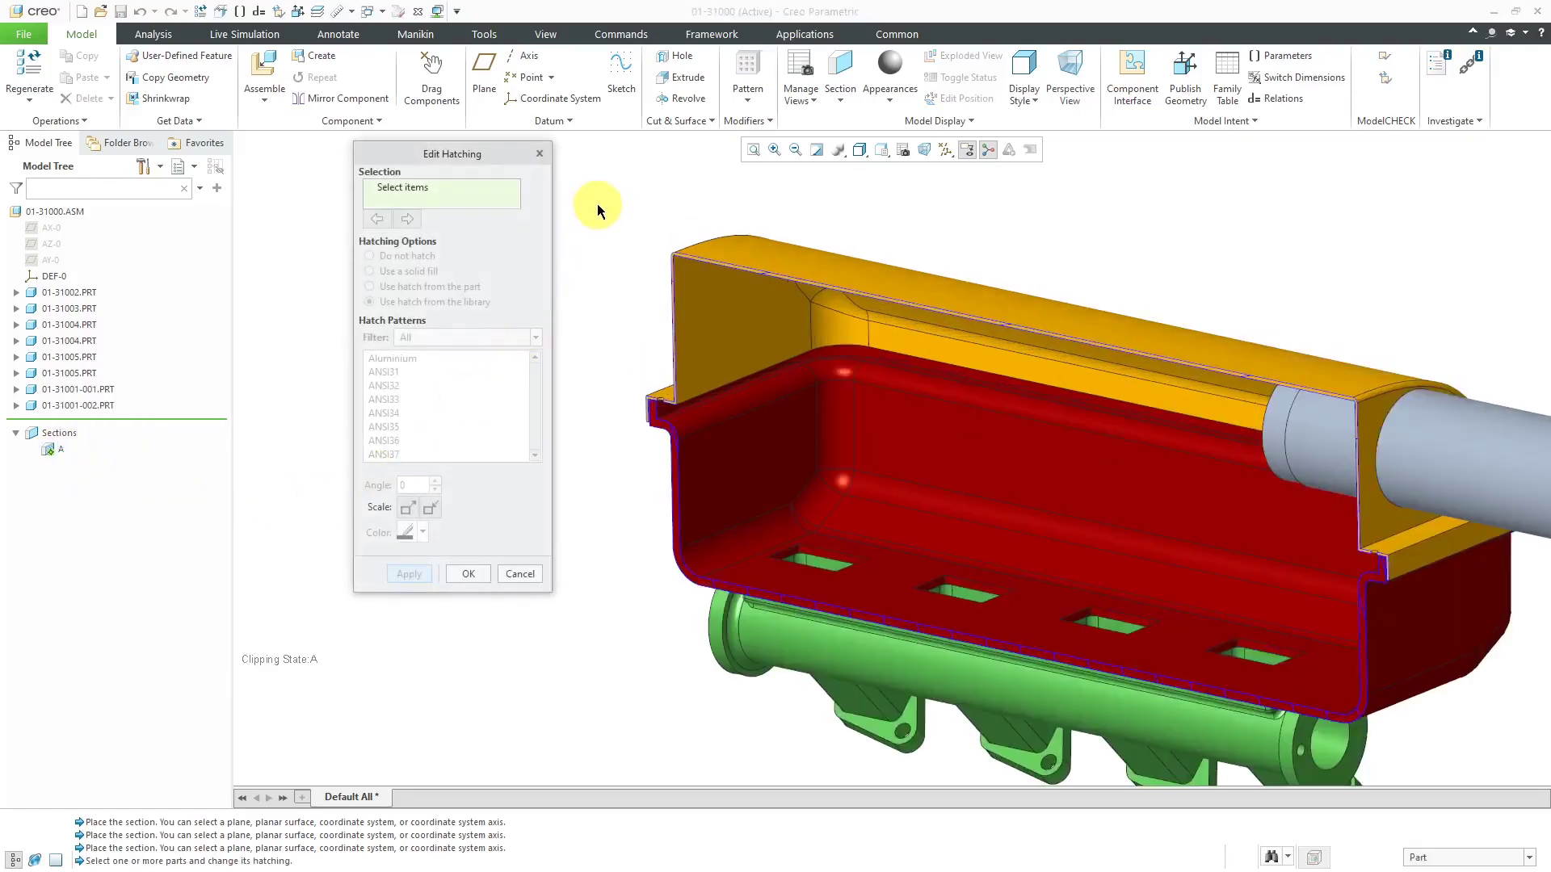
pyautogui.click(845, 264)
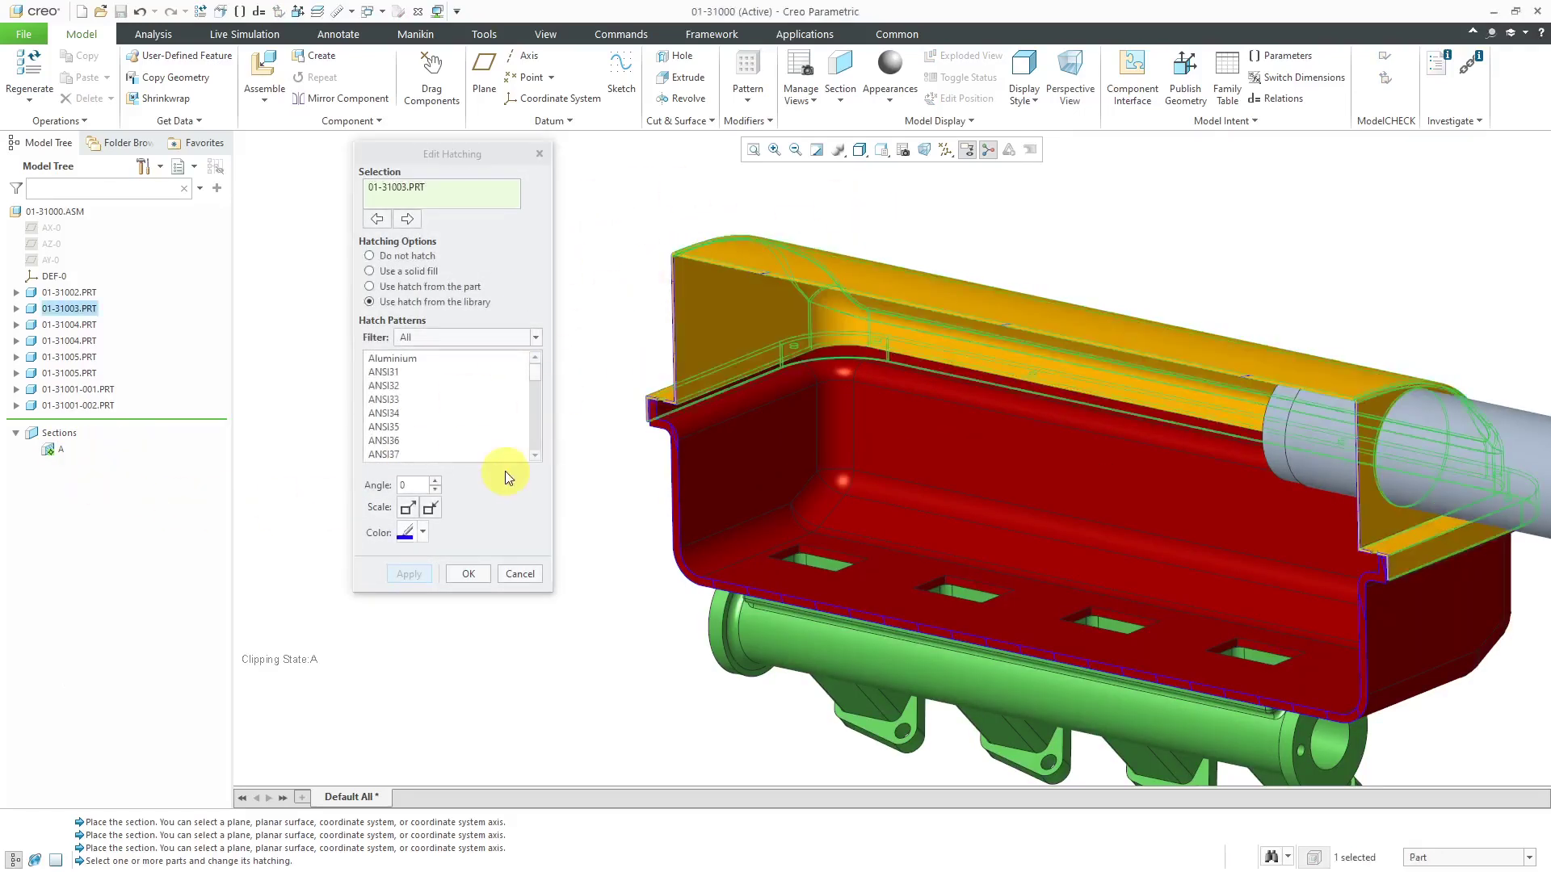
pyautogui.click(429, 509)
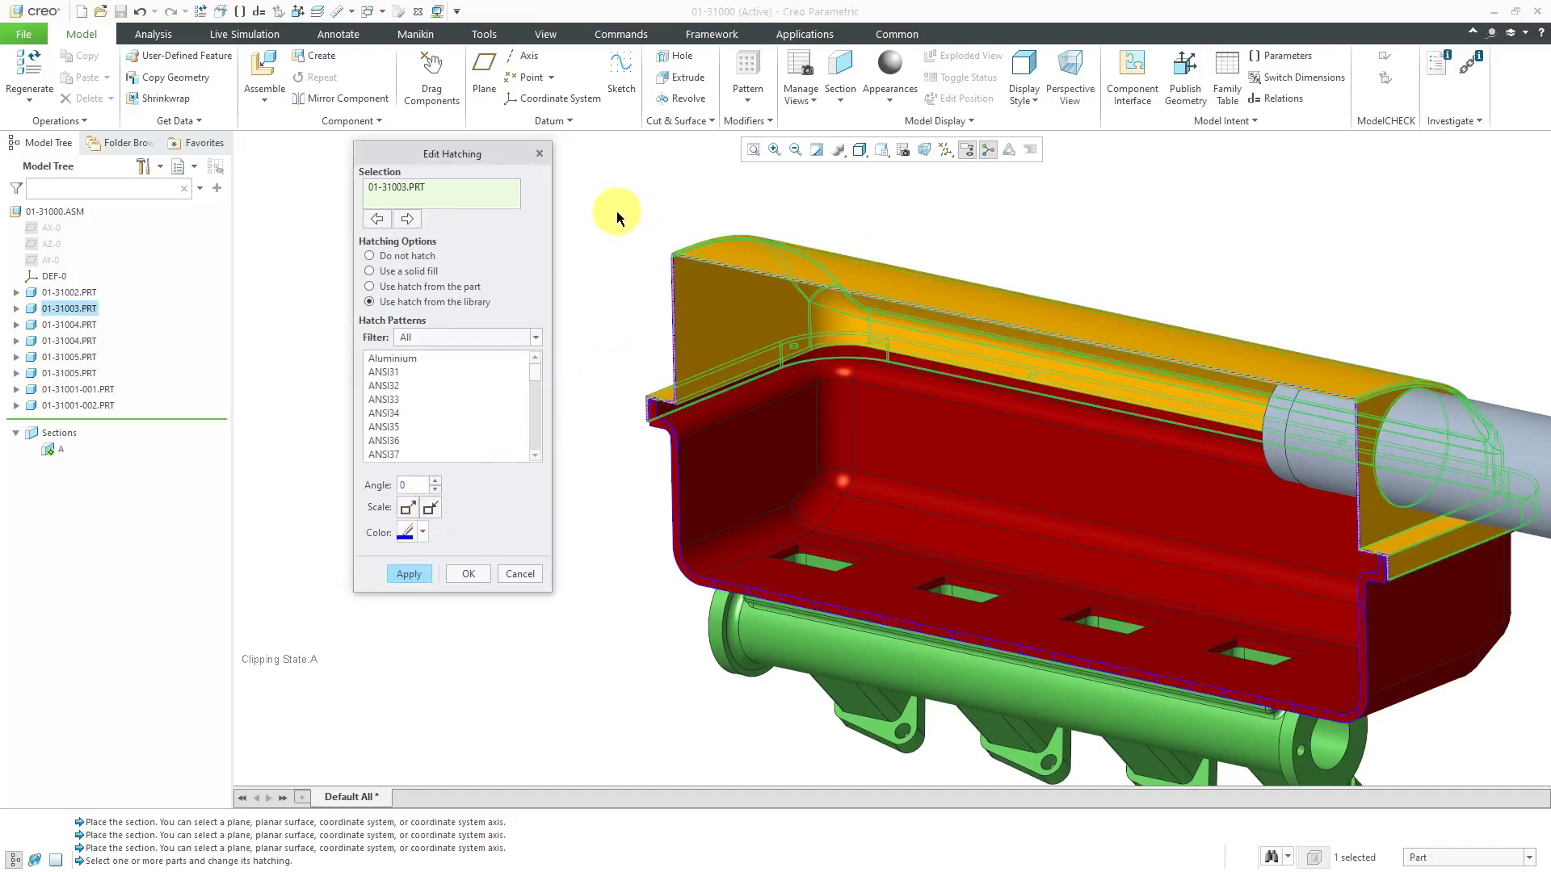
# - Reduce the hatch scale of part 01-31002 and reduce that of part 01-31003 once more, accepting the hatching
pyautogui.click(716, 521)
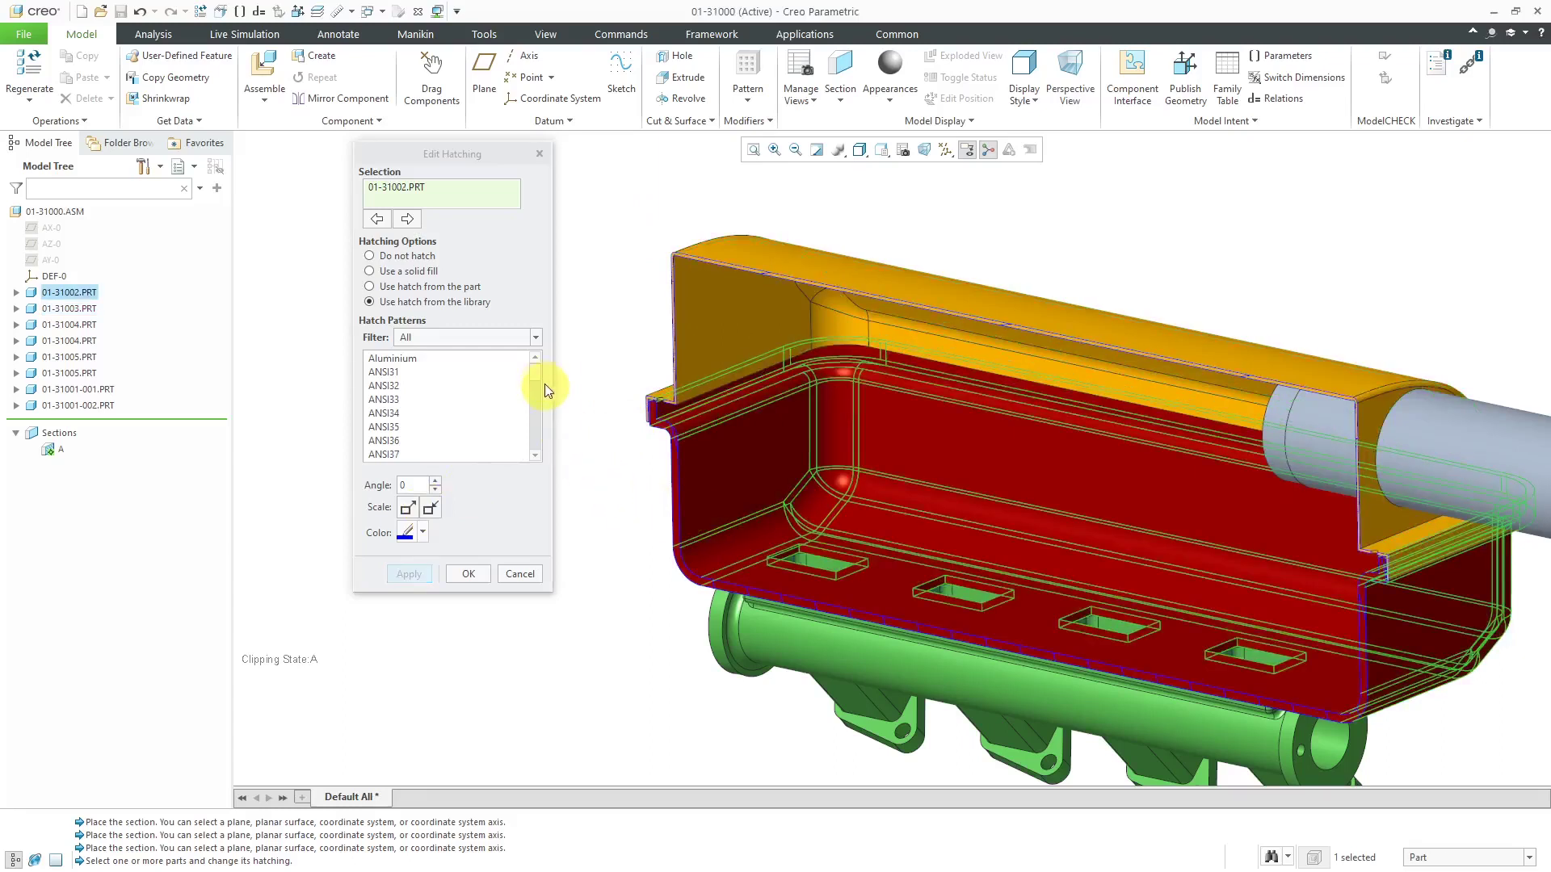
pyautogui.click(432, 510)
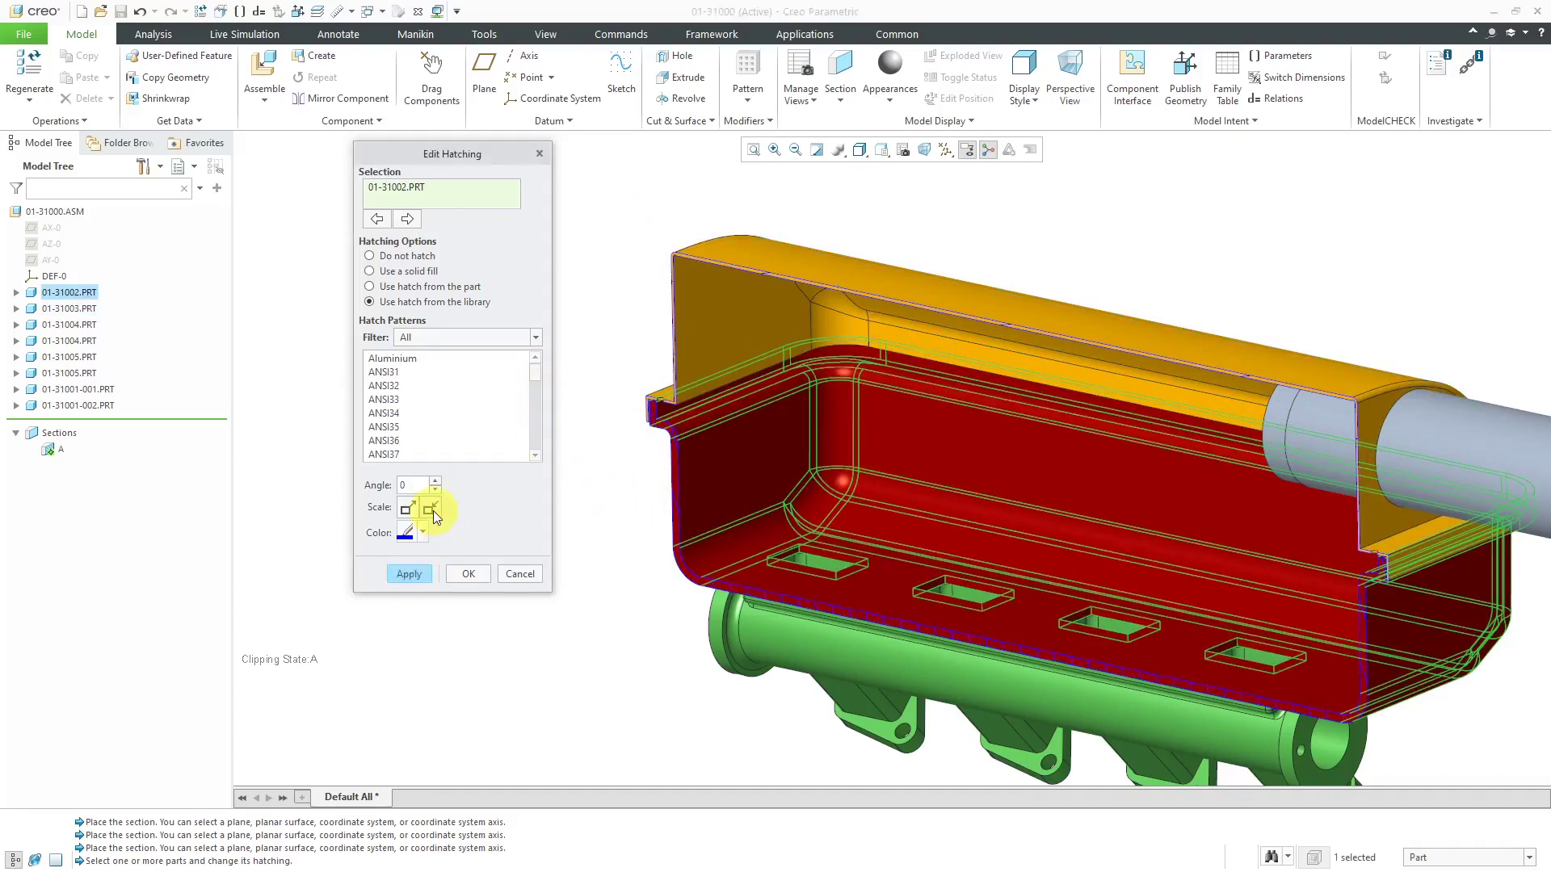
pyautogui.click(395, 579)
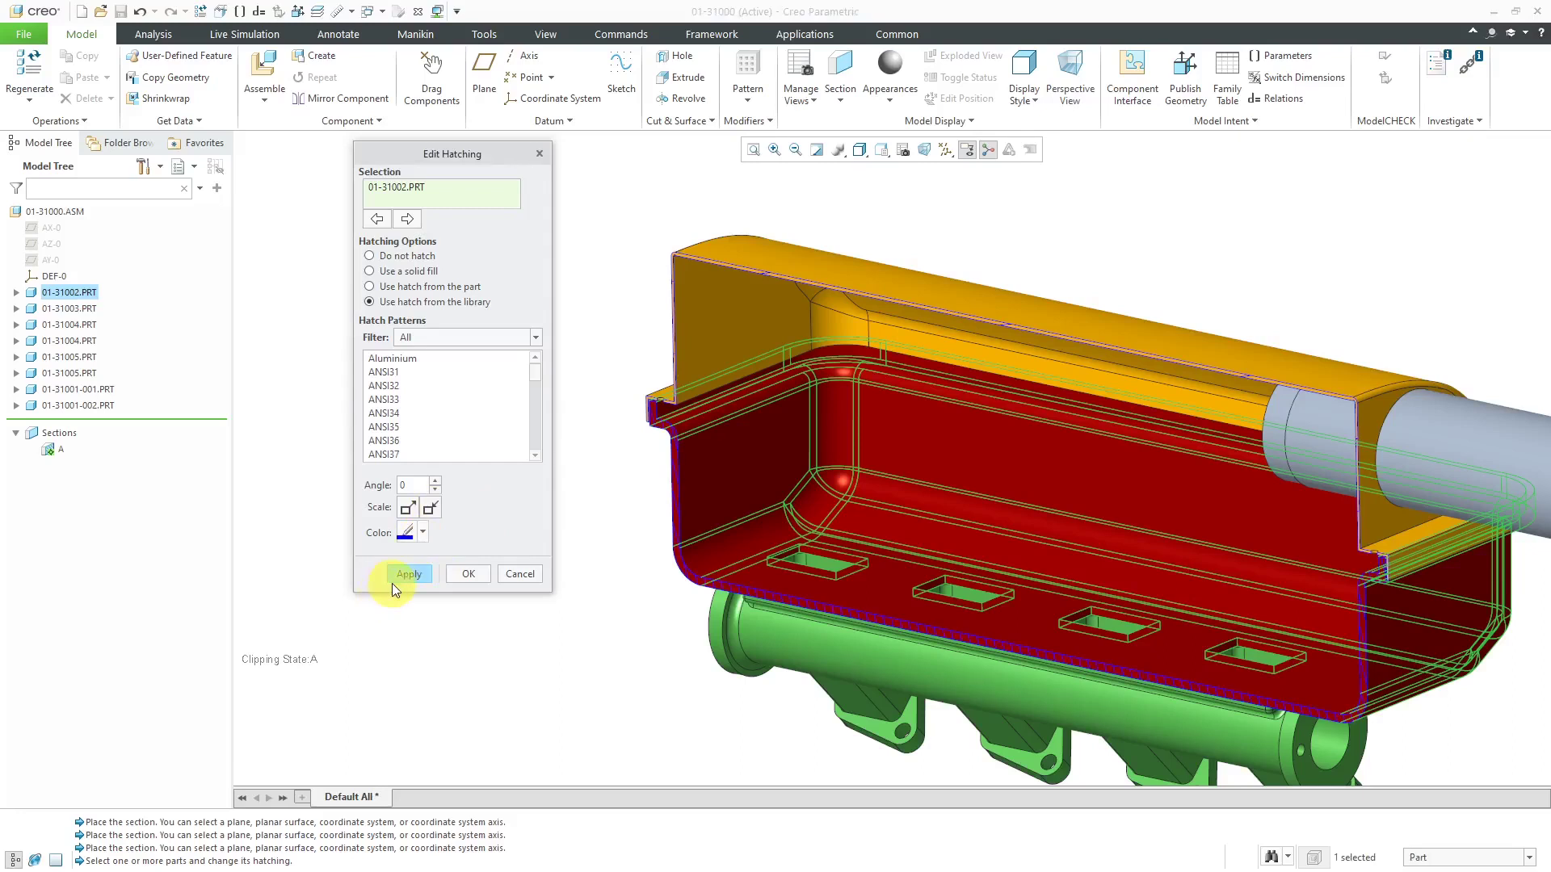
pyautogui.click(747, 246)
pyautogui.click(433, 507)
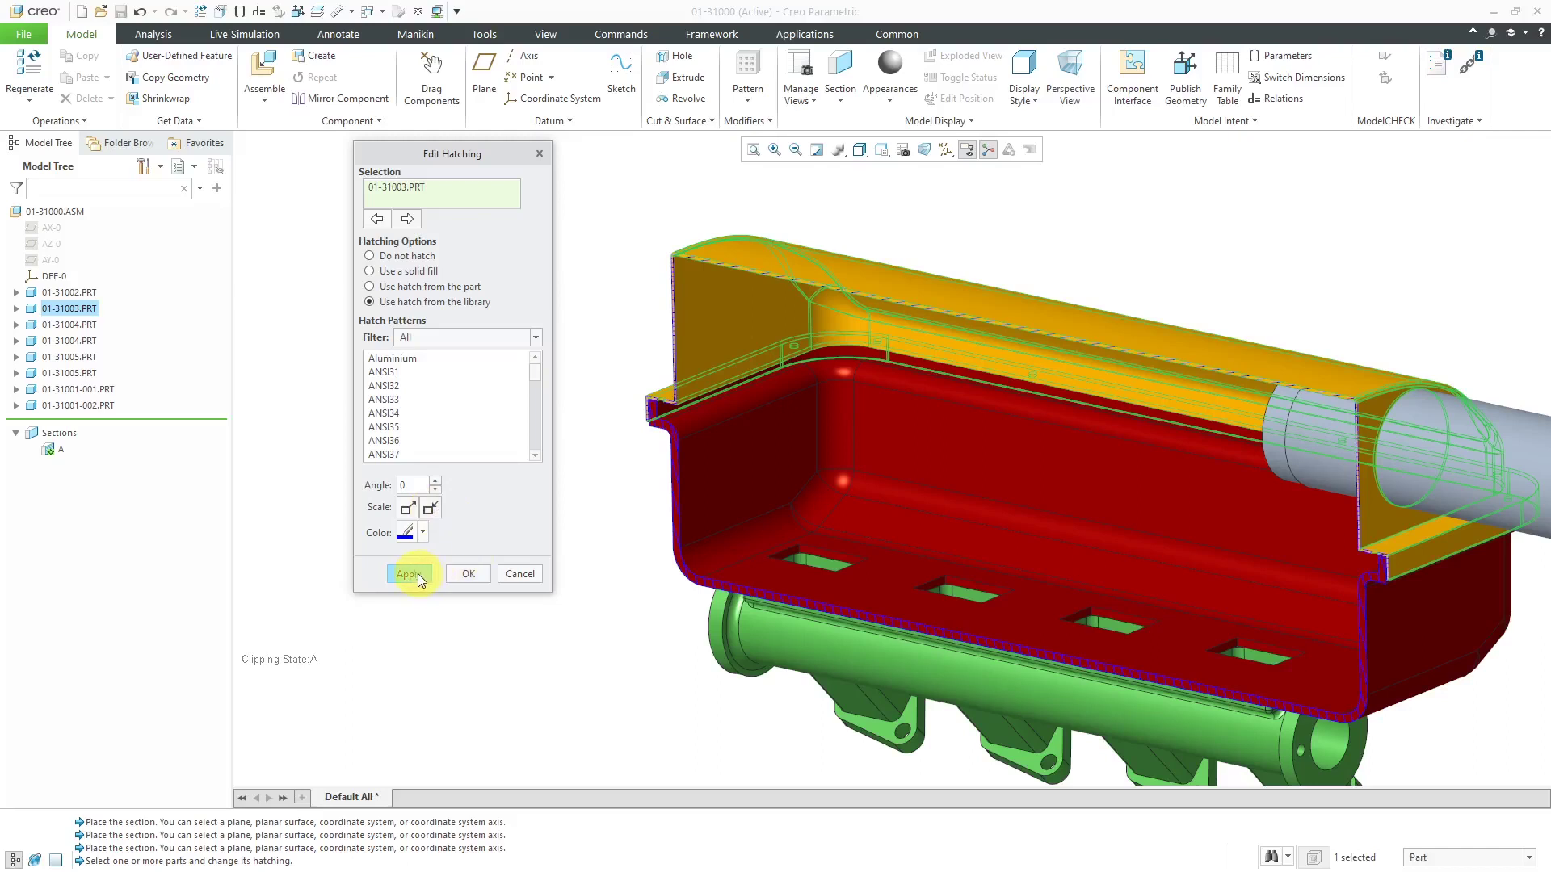
pyautogui.click(466, 574)
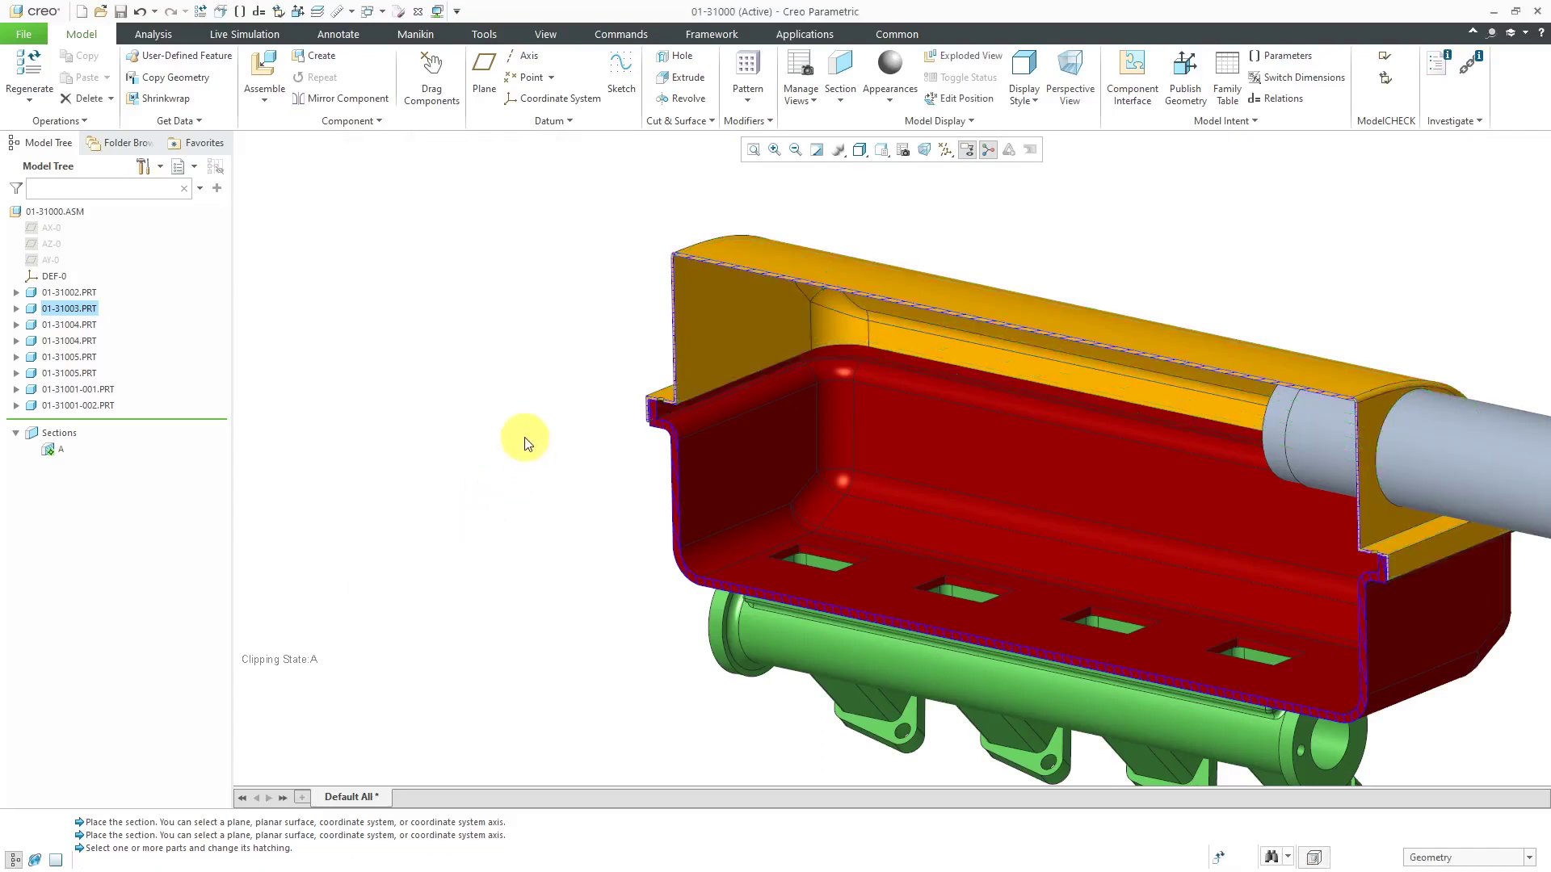
# - Return to the default orientation, deactivate section A and hide its hatched section display
pyautogui.hotkey('ctrl', 'd')
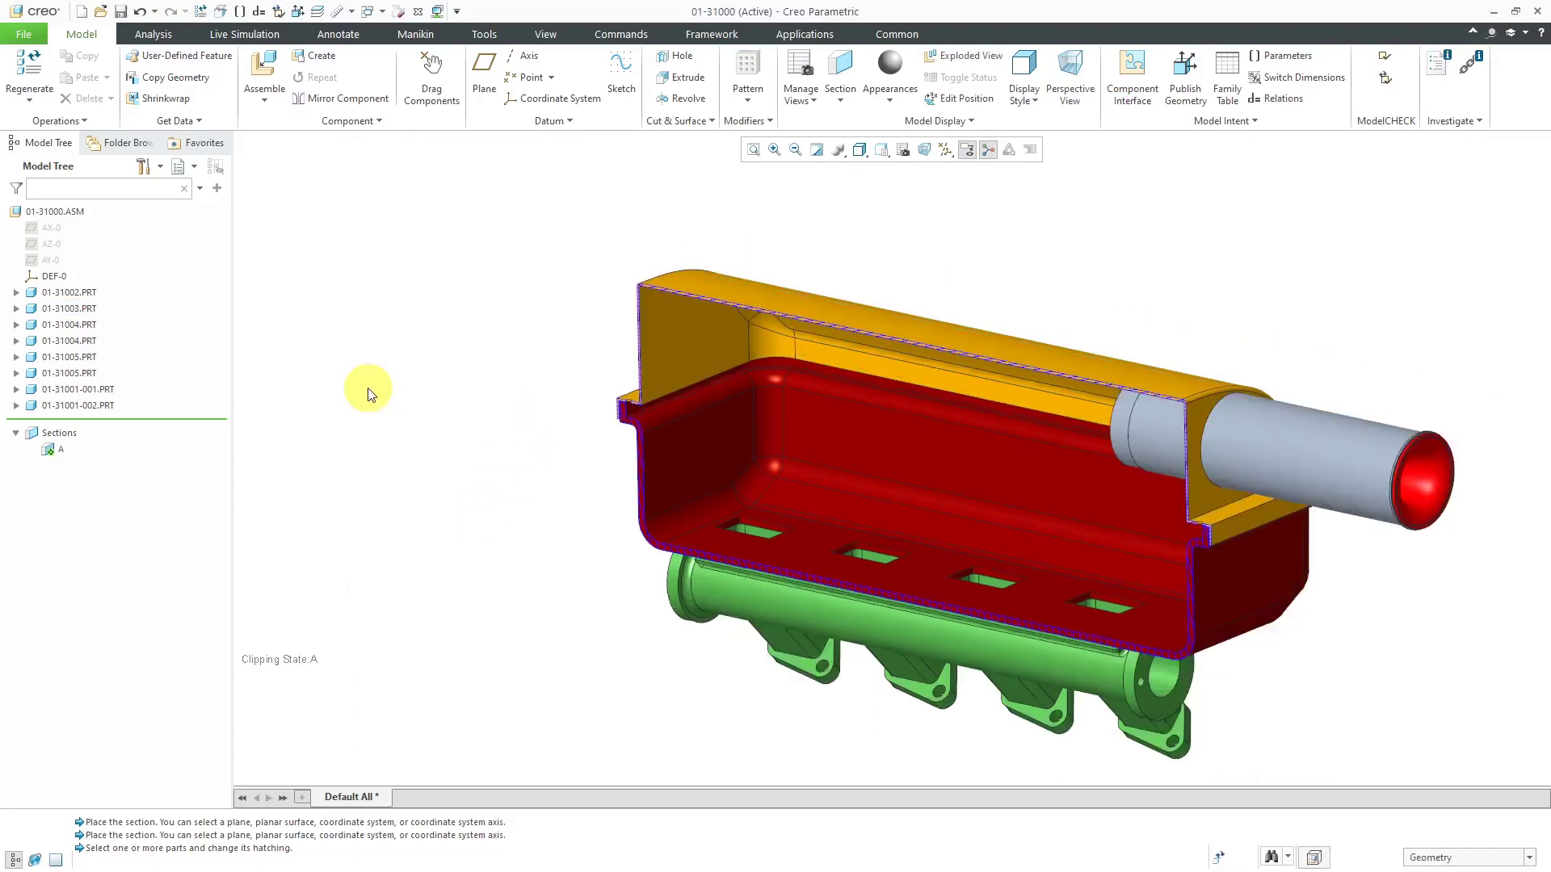
pyautogui.rightClick(60, 451)
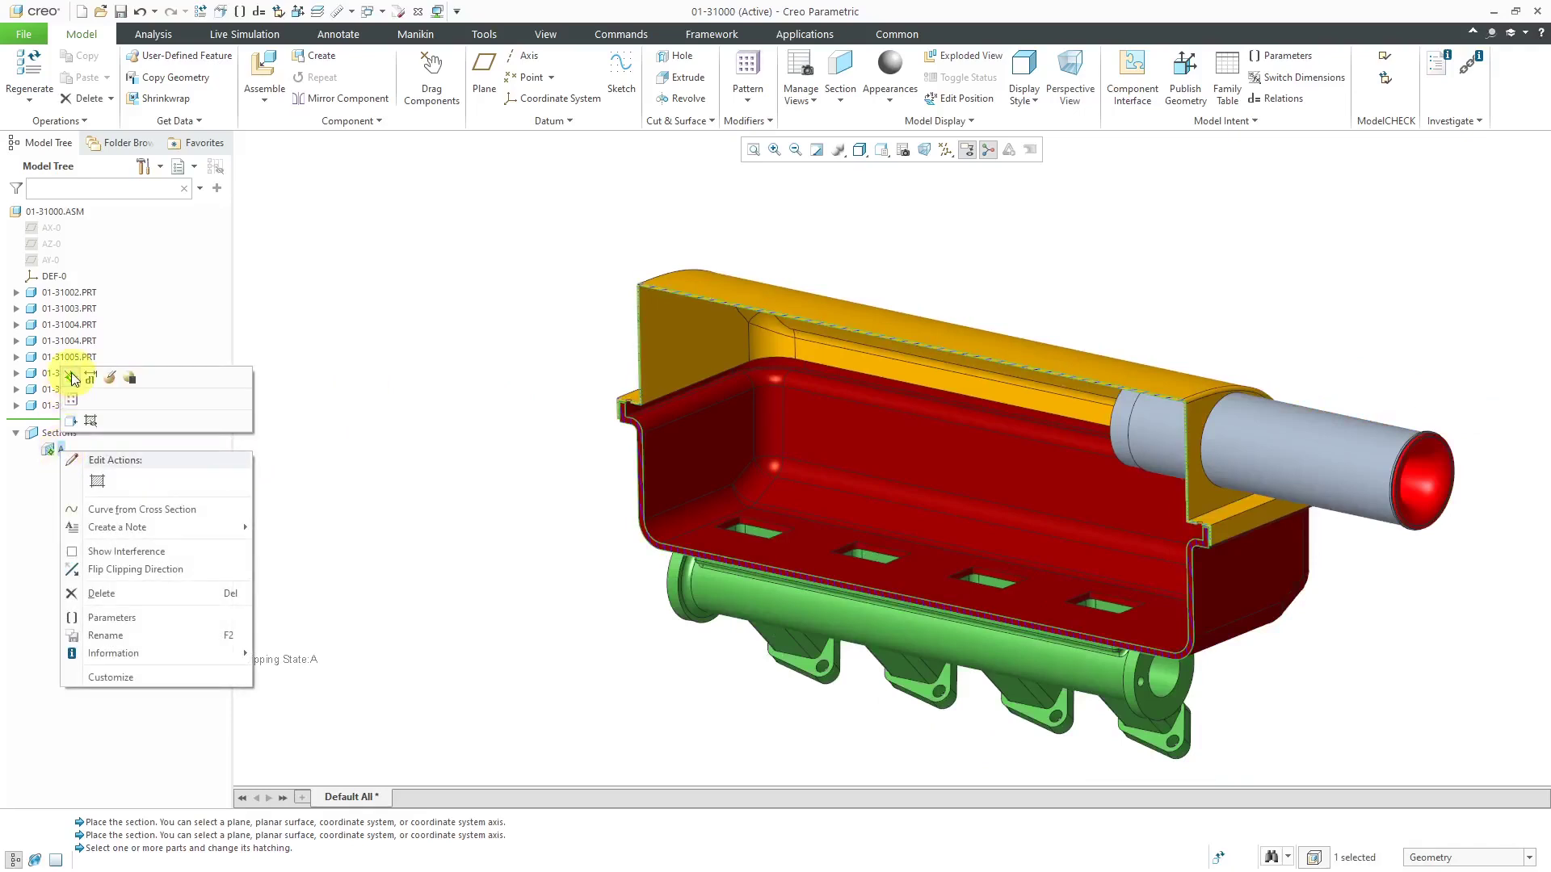
pyautogui.click(71, 377)
pyautogui.rightClick(60, 449)
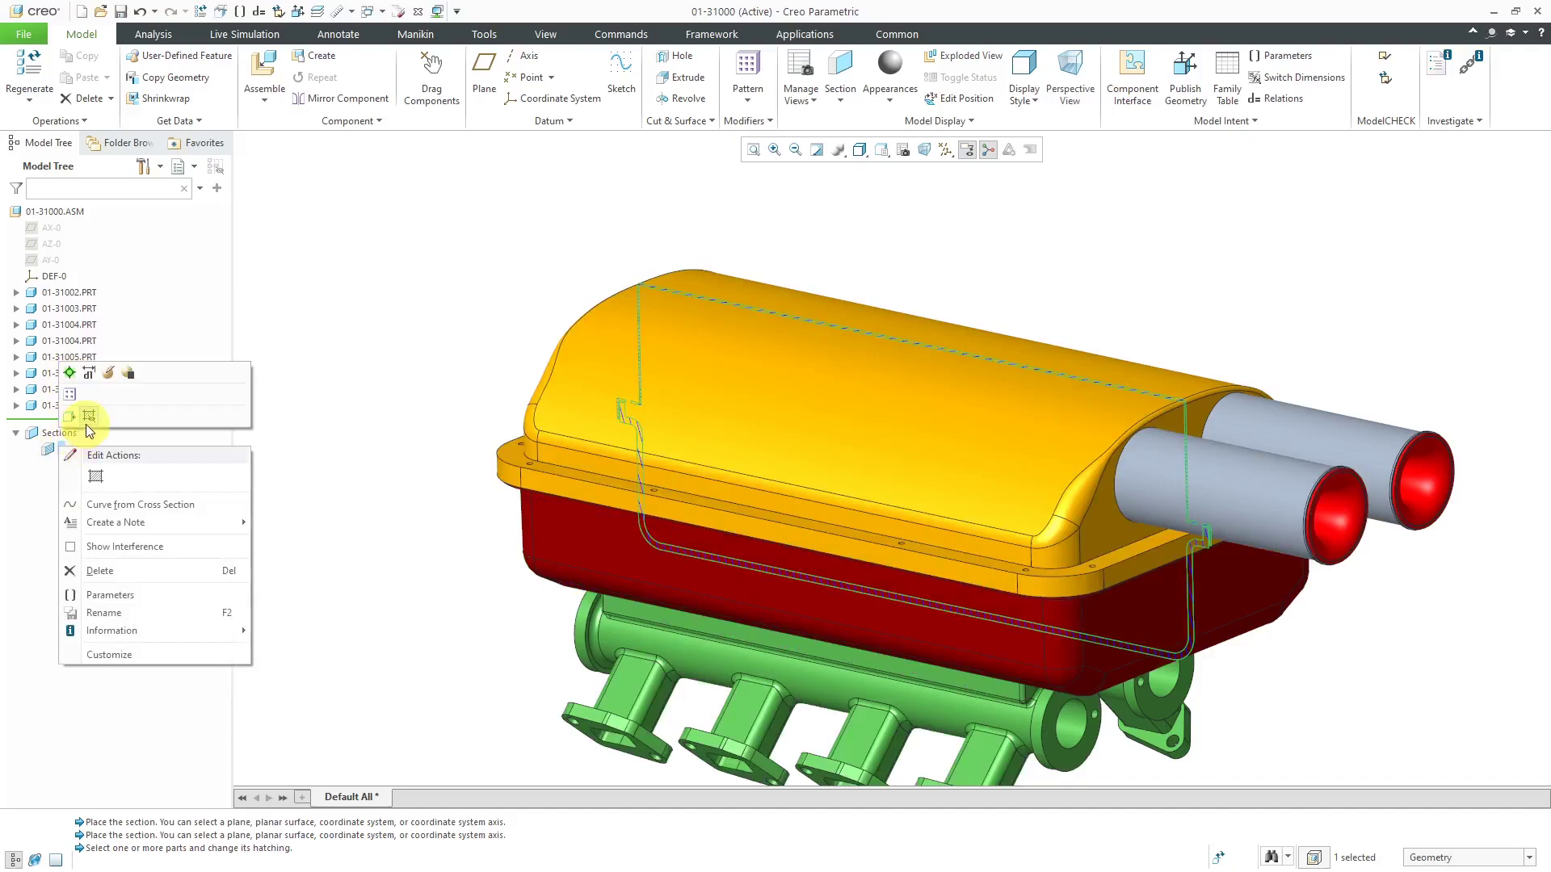
pyautogui.click(89, 418)
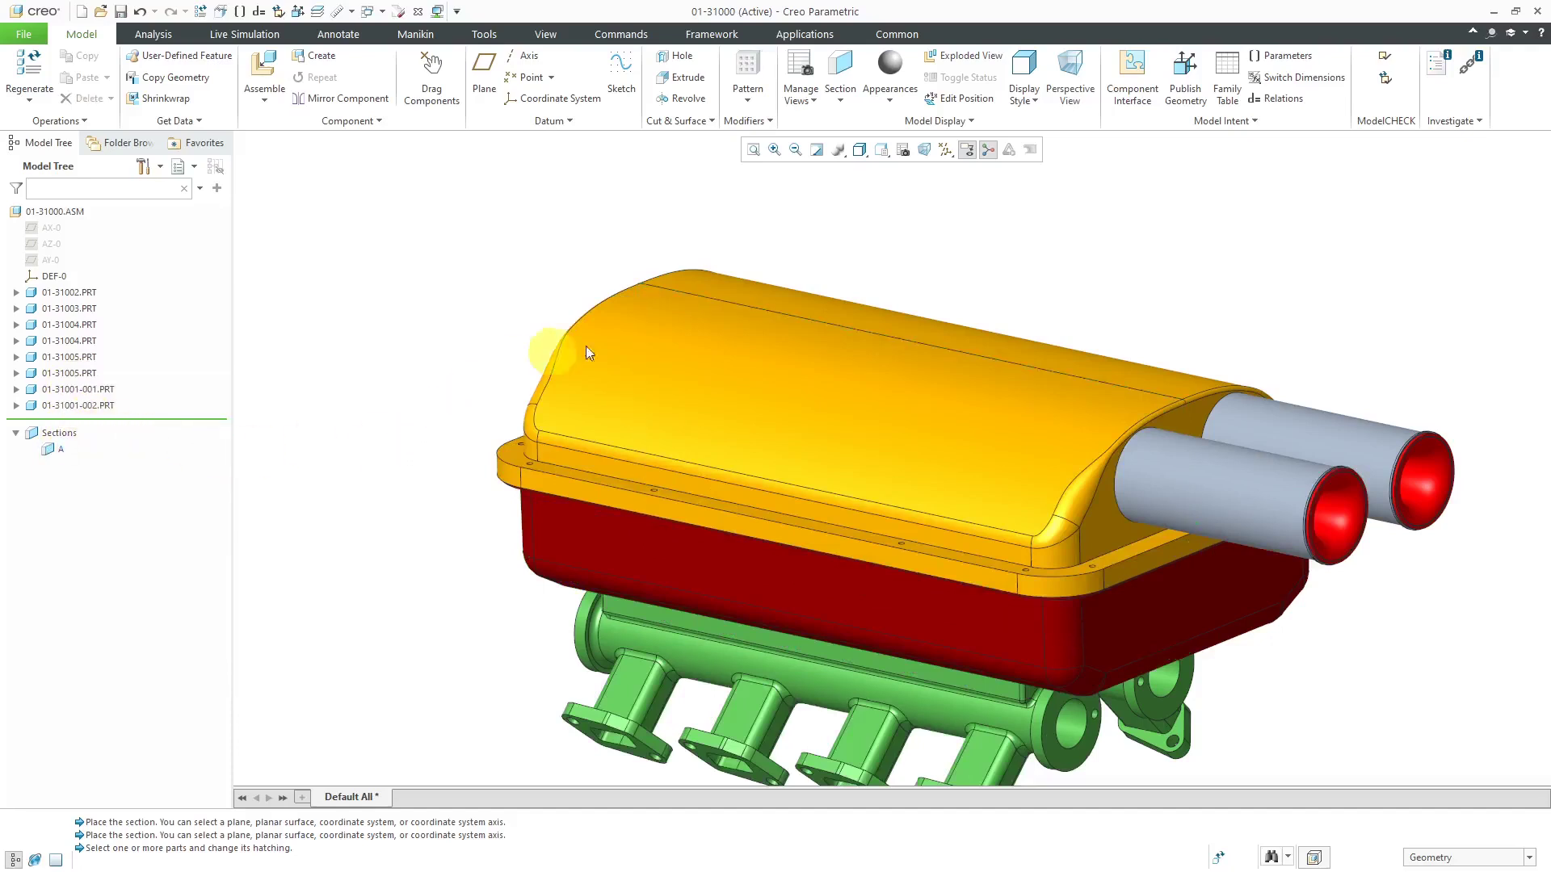
# - Place a new planar section from the green manifold's round end face, offset 225 into the assembly, using the LEFT view
pyautogui.scroll(-2, 753, 304)
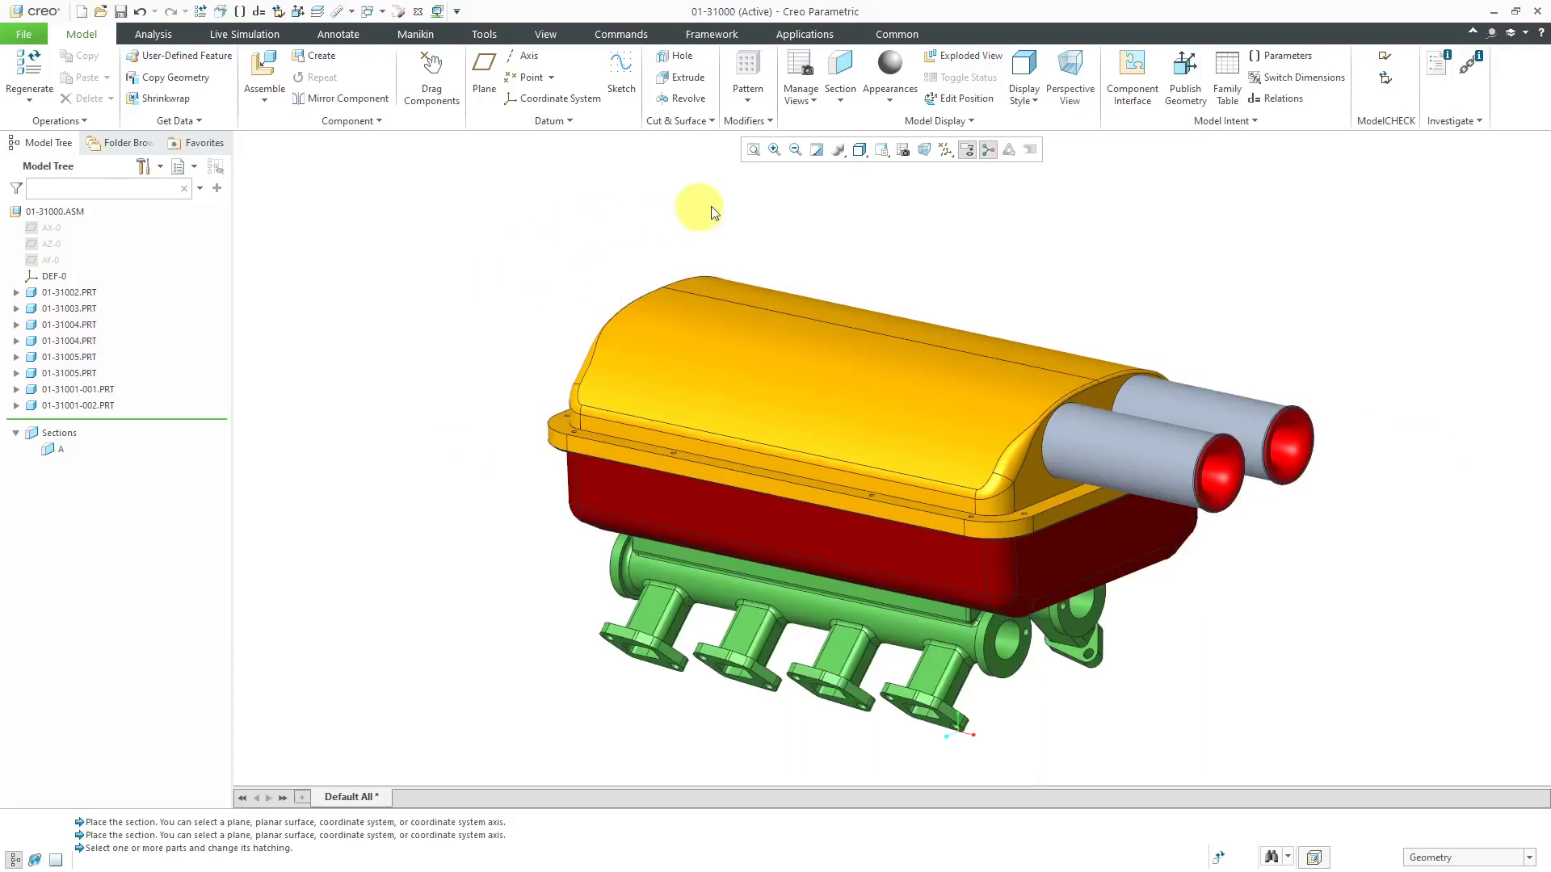
pyautogui.click(842, 98)
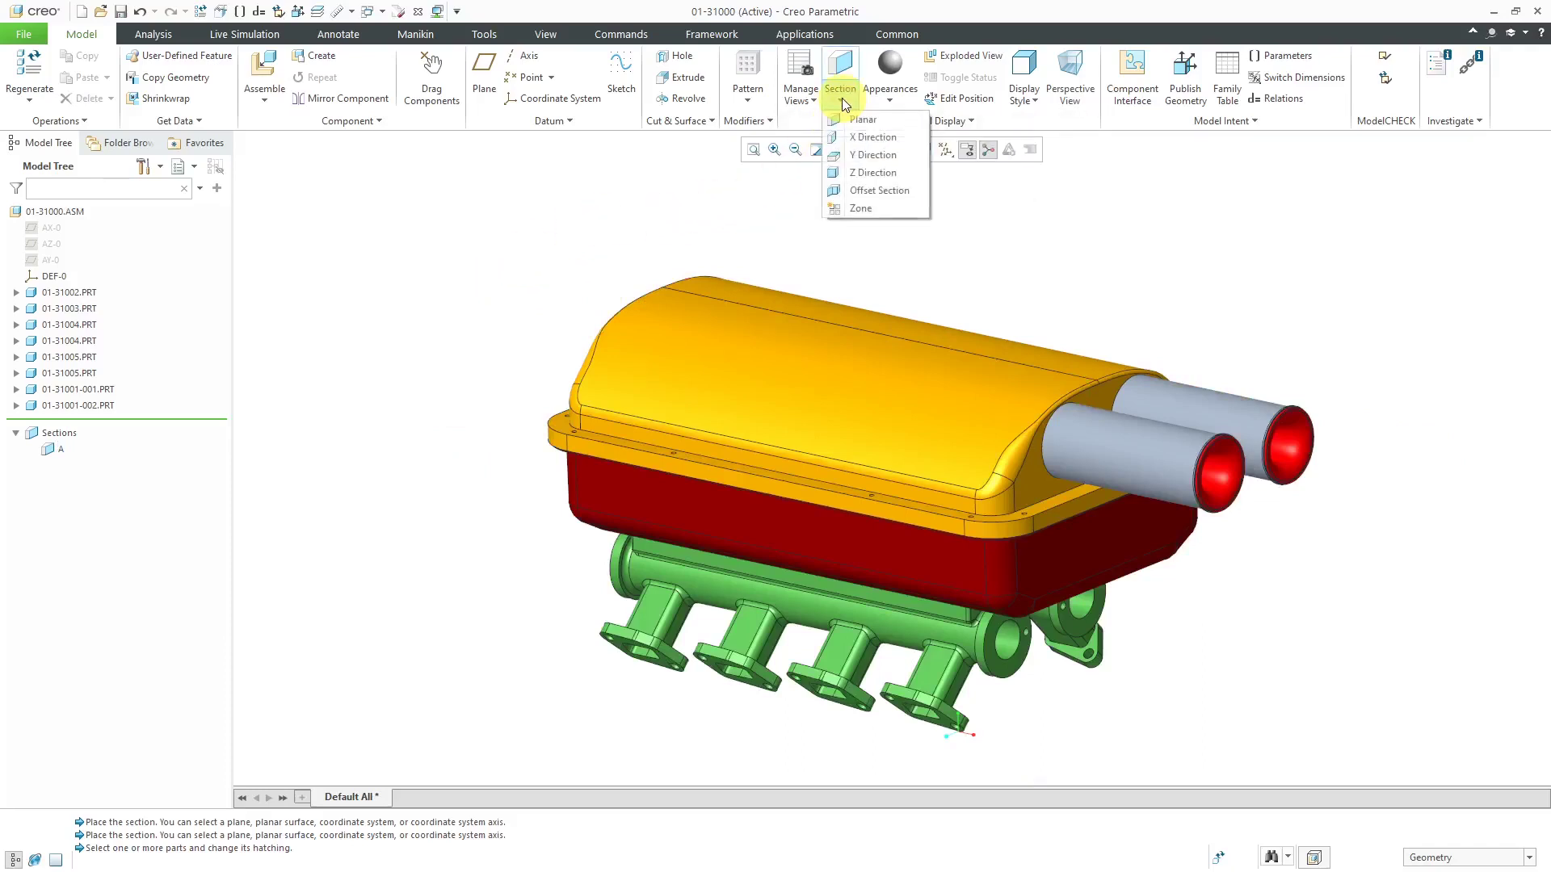
pyautogui.click(854, 115)
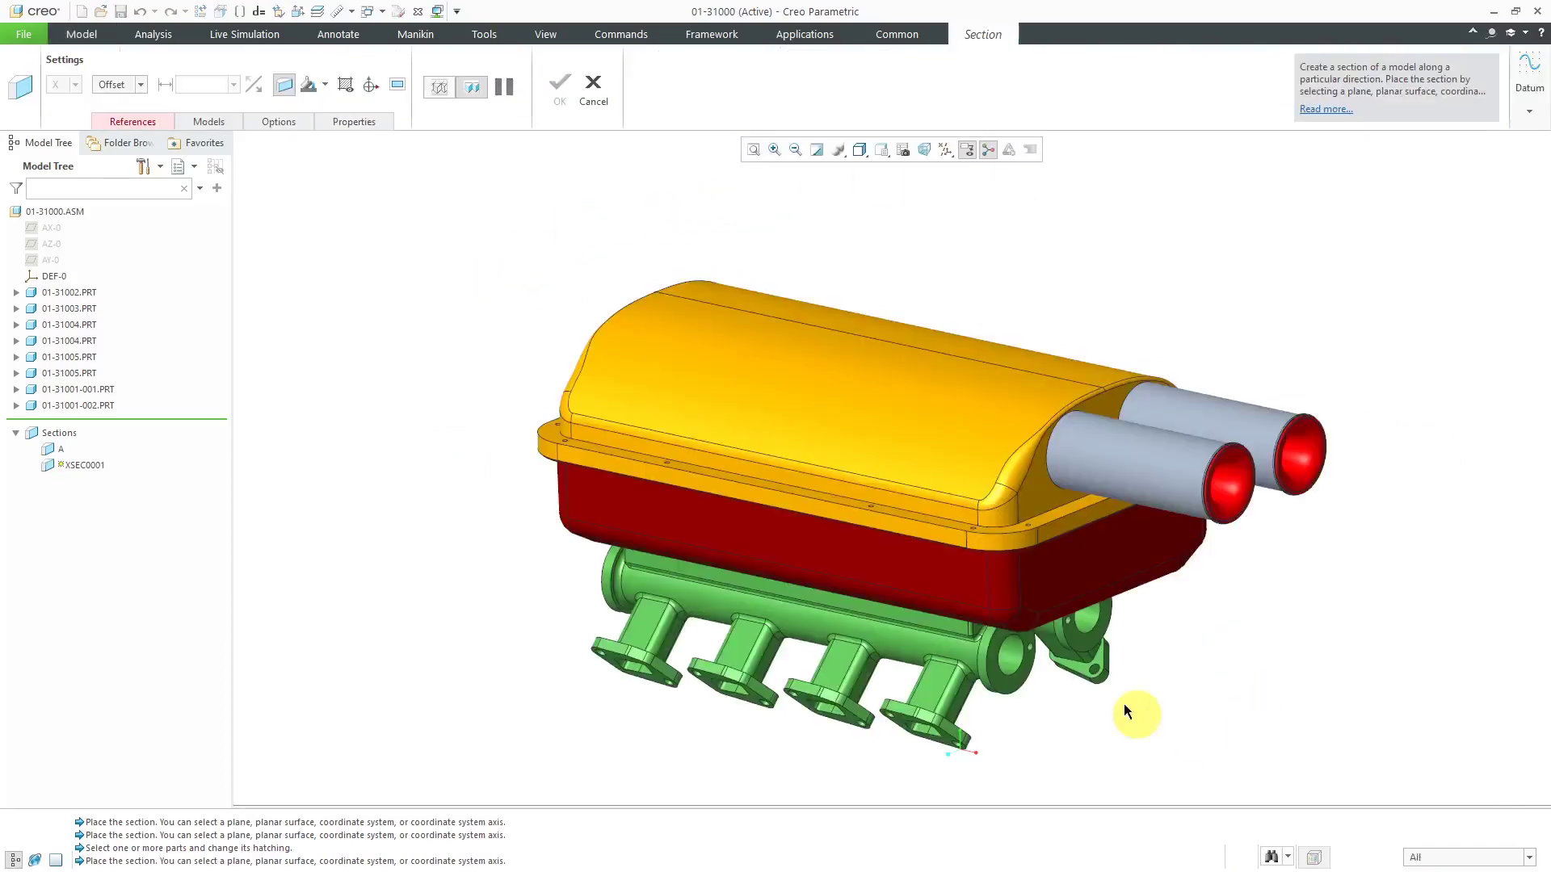
pyautogui.click(1015, 676)
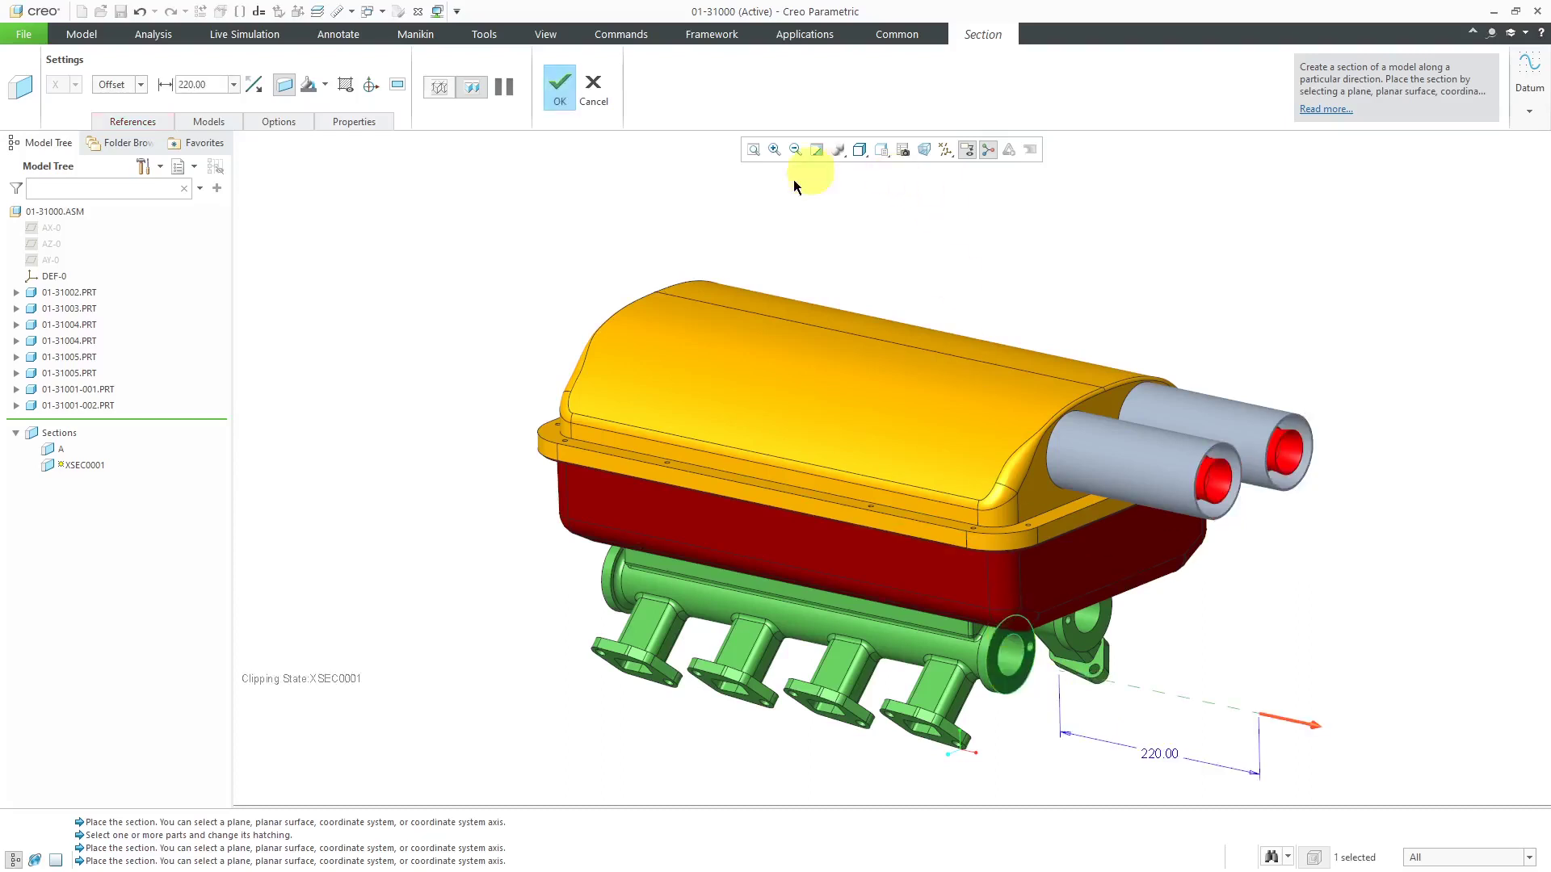
pyautogui.click(882, 150)
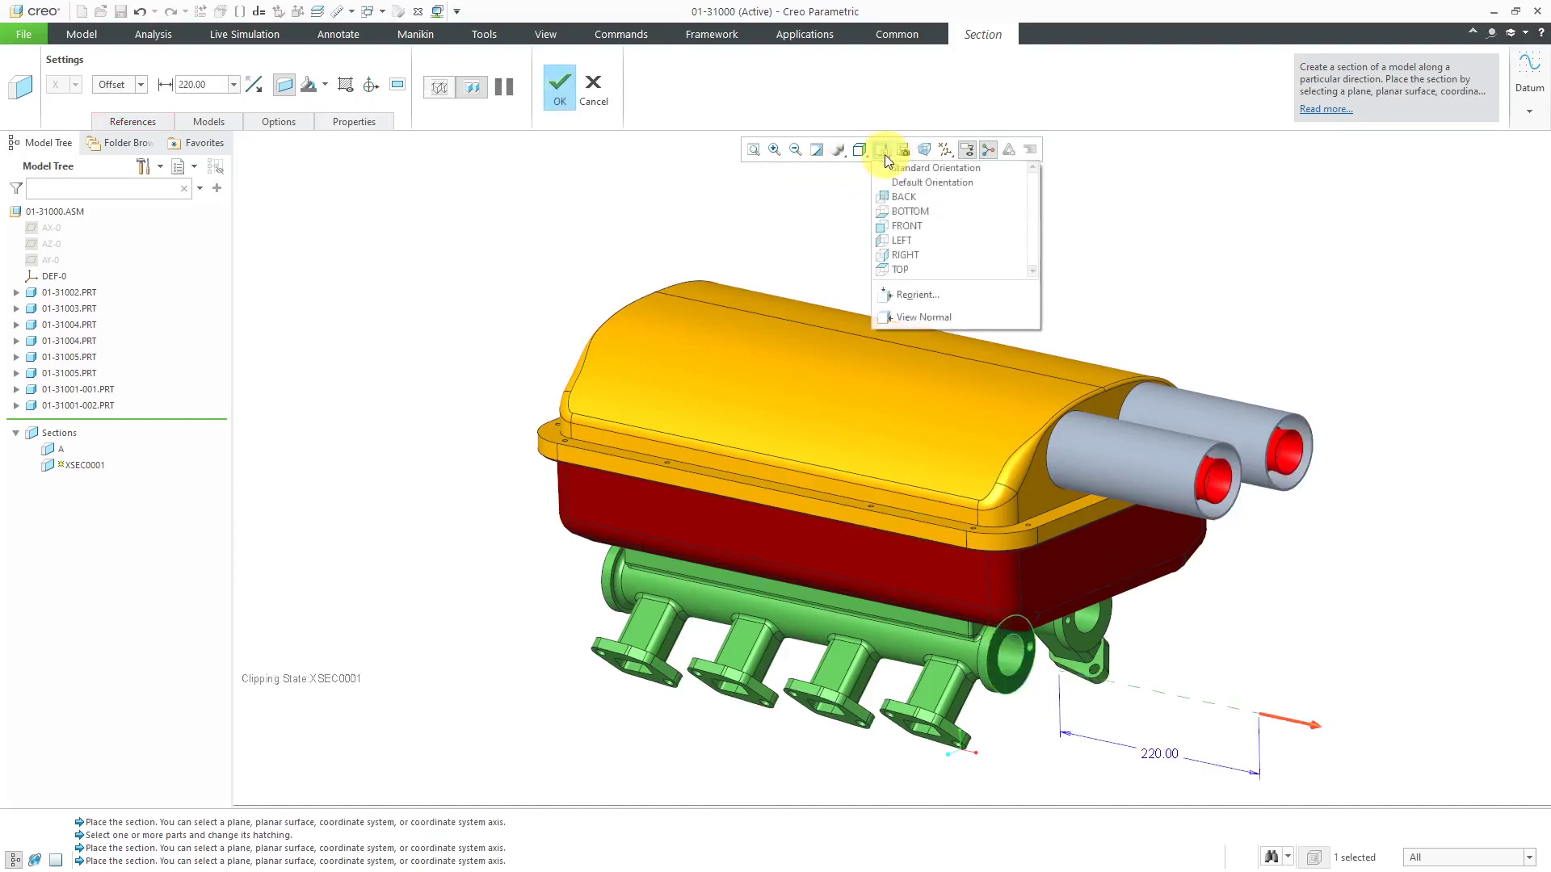
pyautogui.click(921, 240)
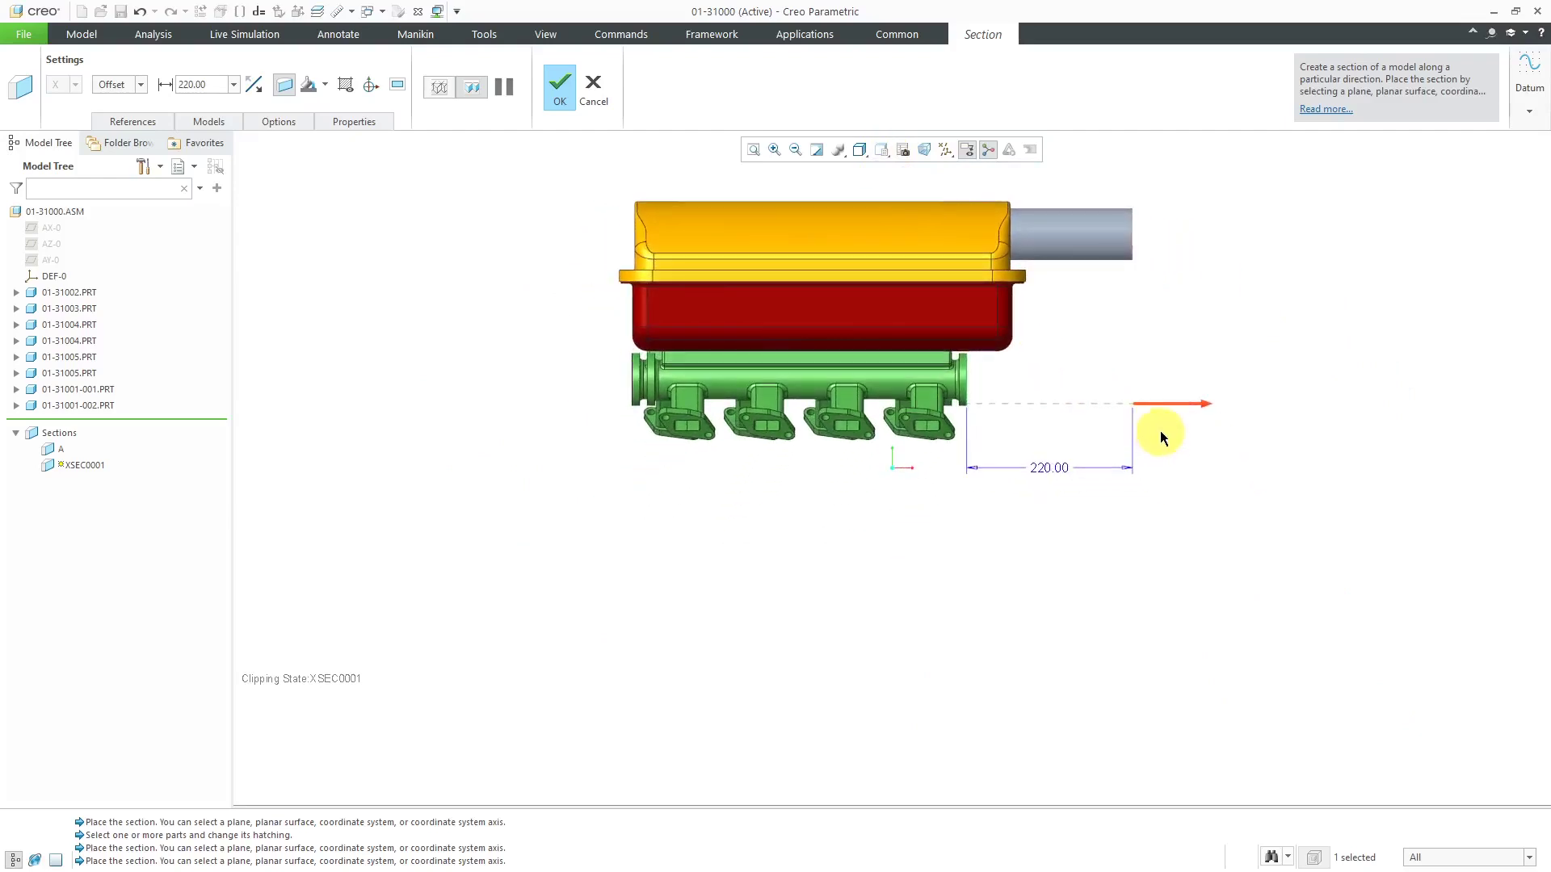
pyautogui.moveTo(1187, 409); pyautogui.dragTo(841, 391)
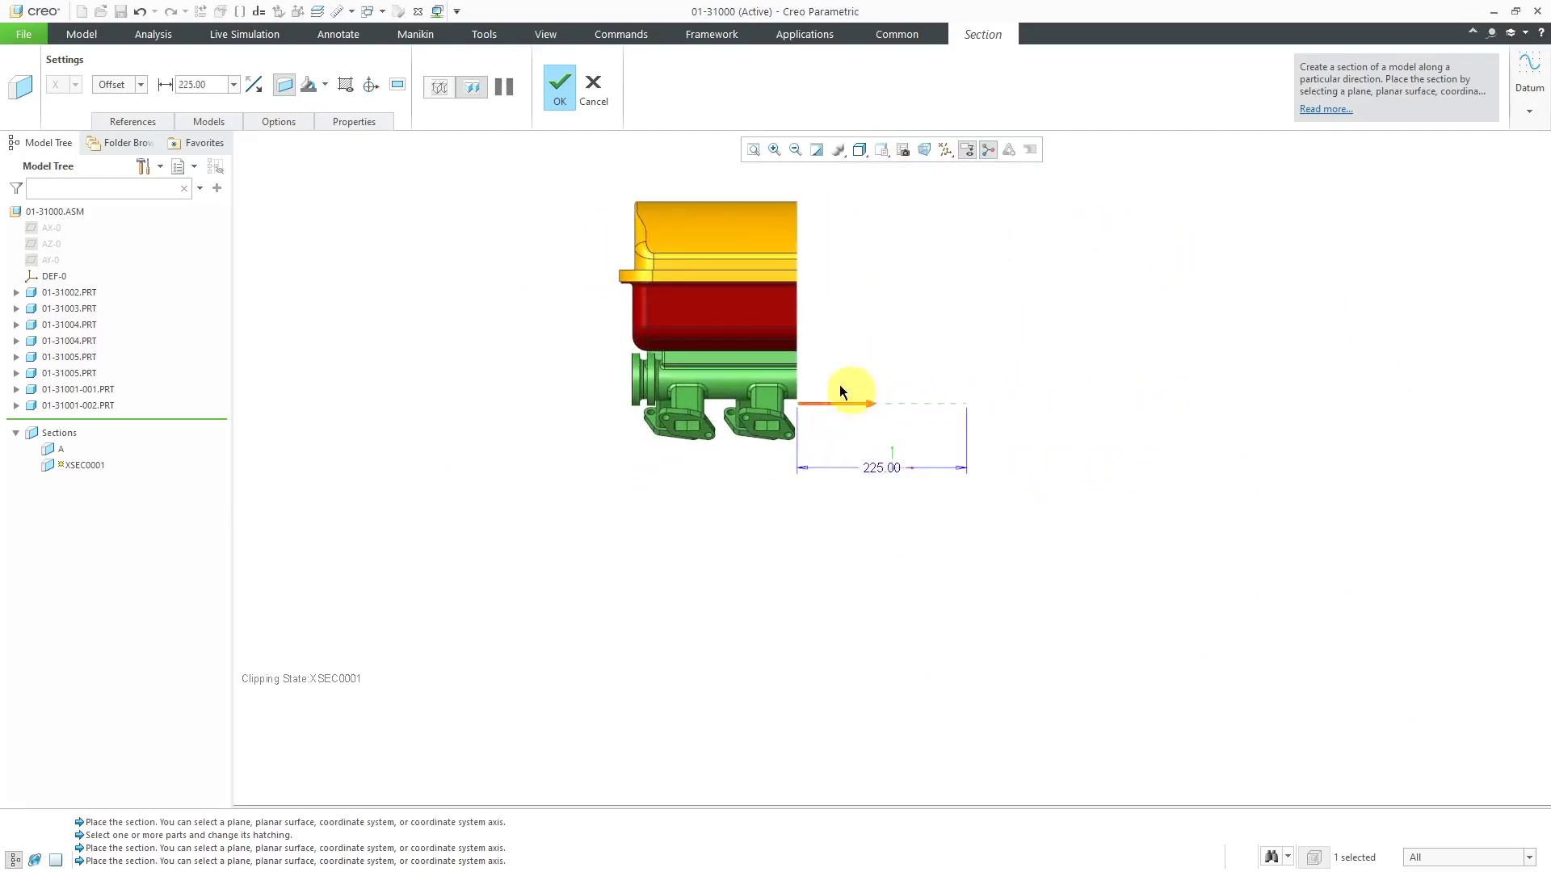
# - Show hatching on the new section, name it B and complete it in the default orientation
pyautogui.scroll(3, 796, 380)
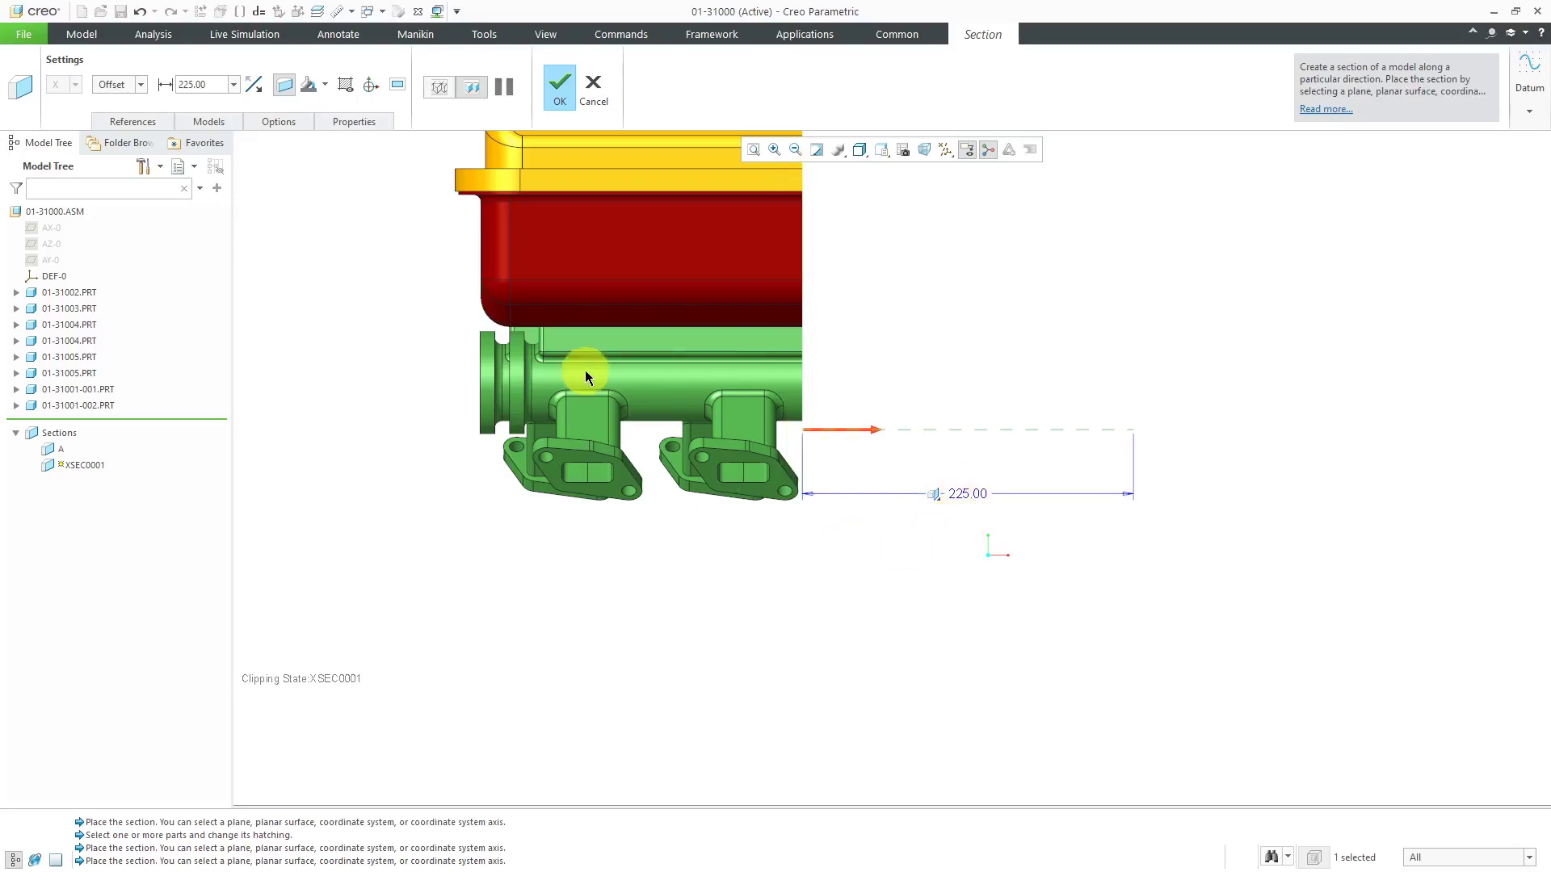
pyautogui.click(345, 84)
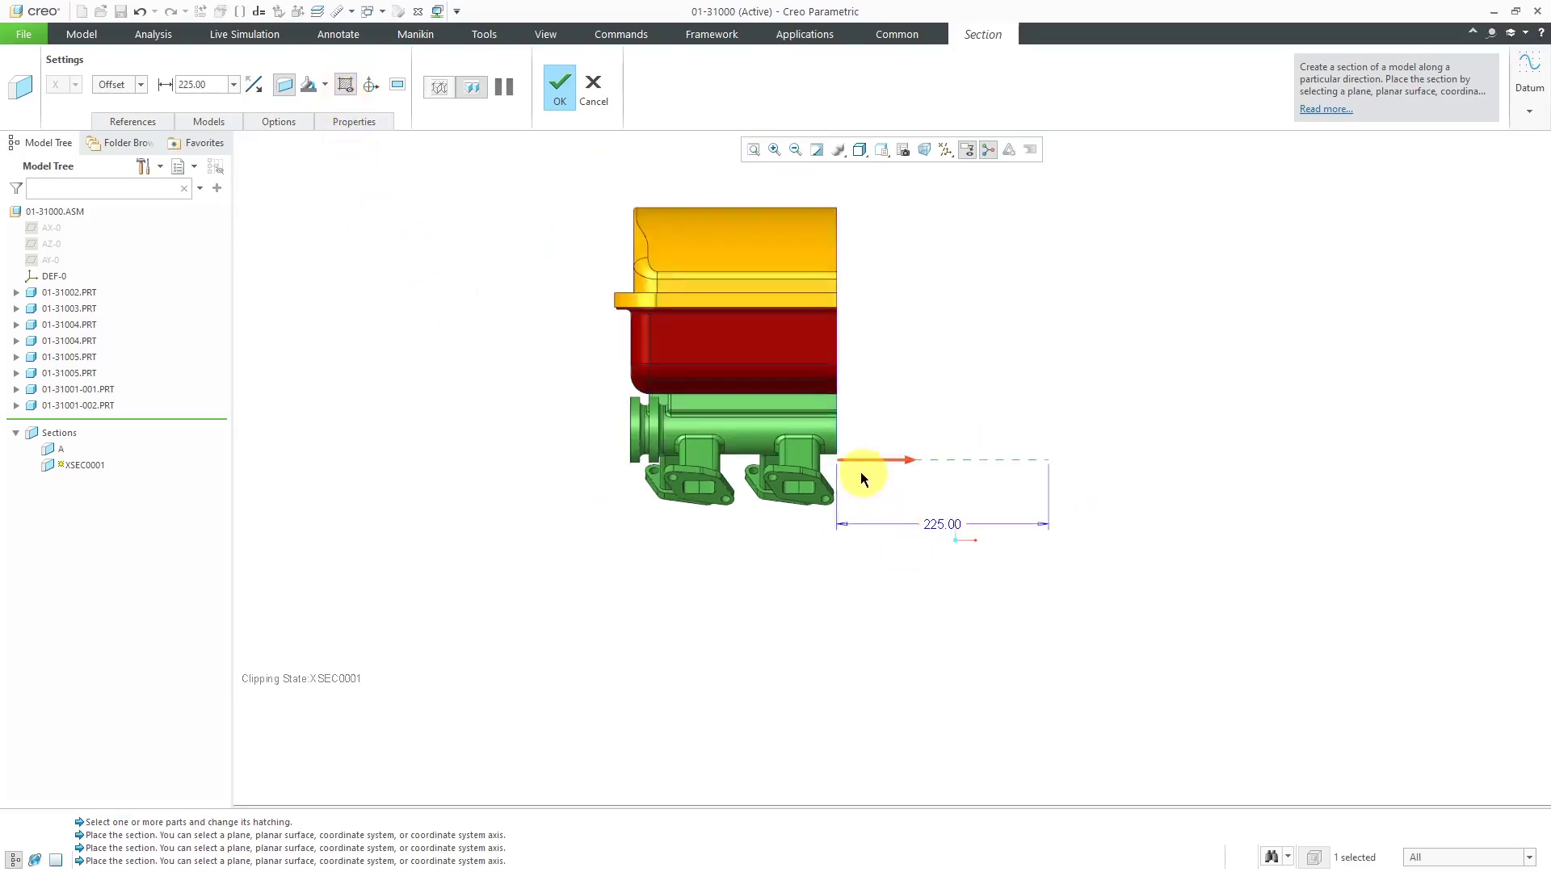
pyautogui.hotkey('ctrl', 'd')
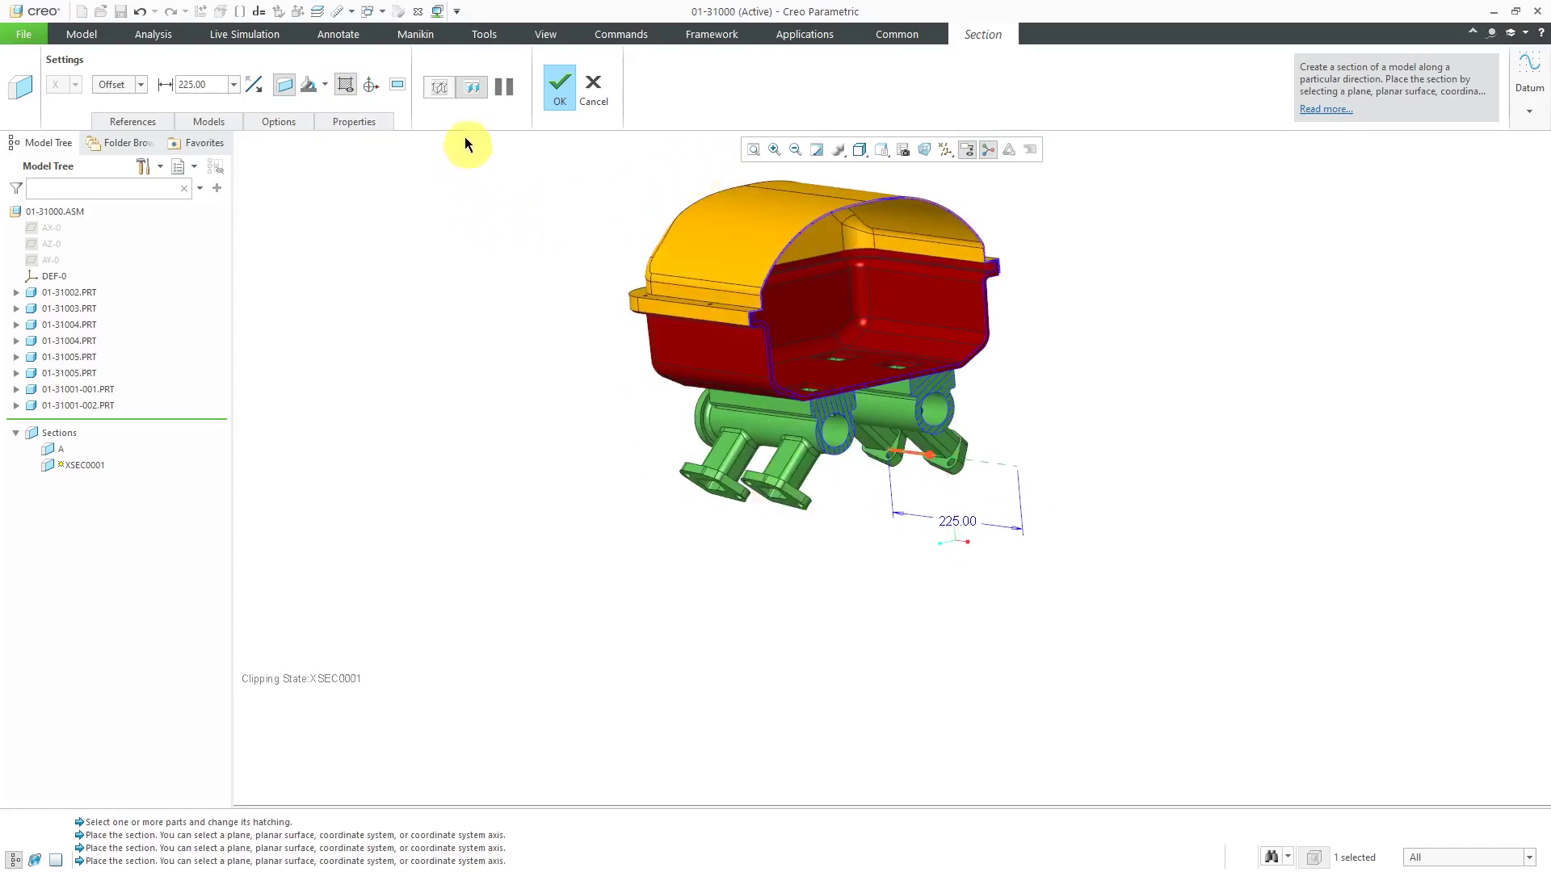
pyautogui.click(357, 121)
pyautogui.doubleClick(416, 161)
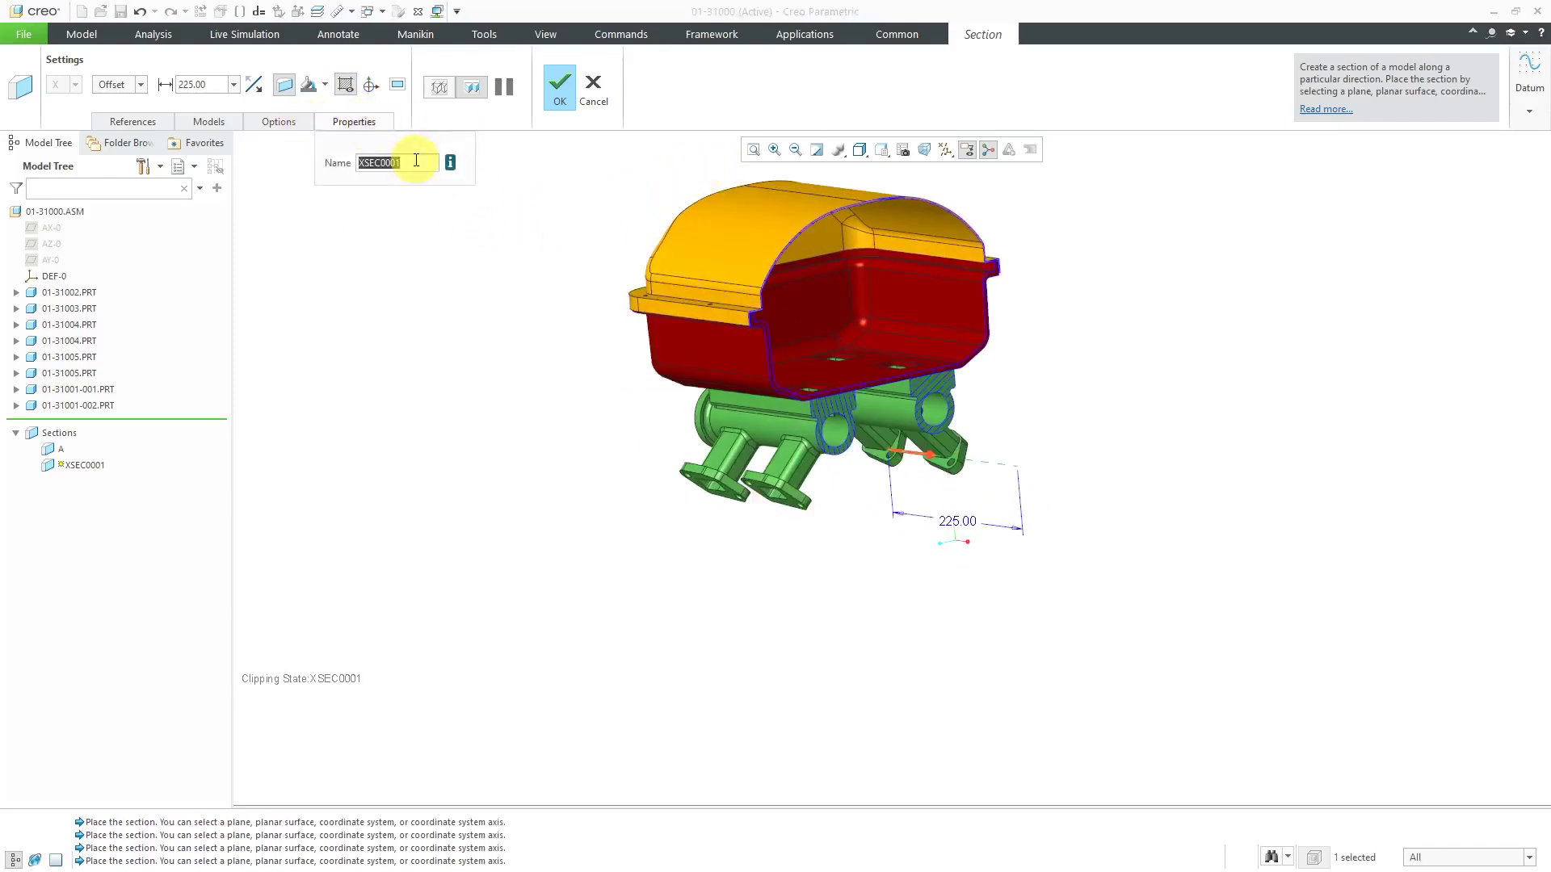
pyautogui.write('B')
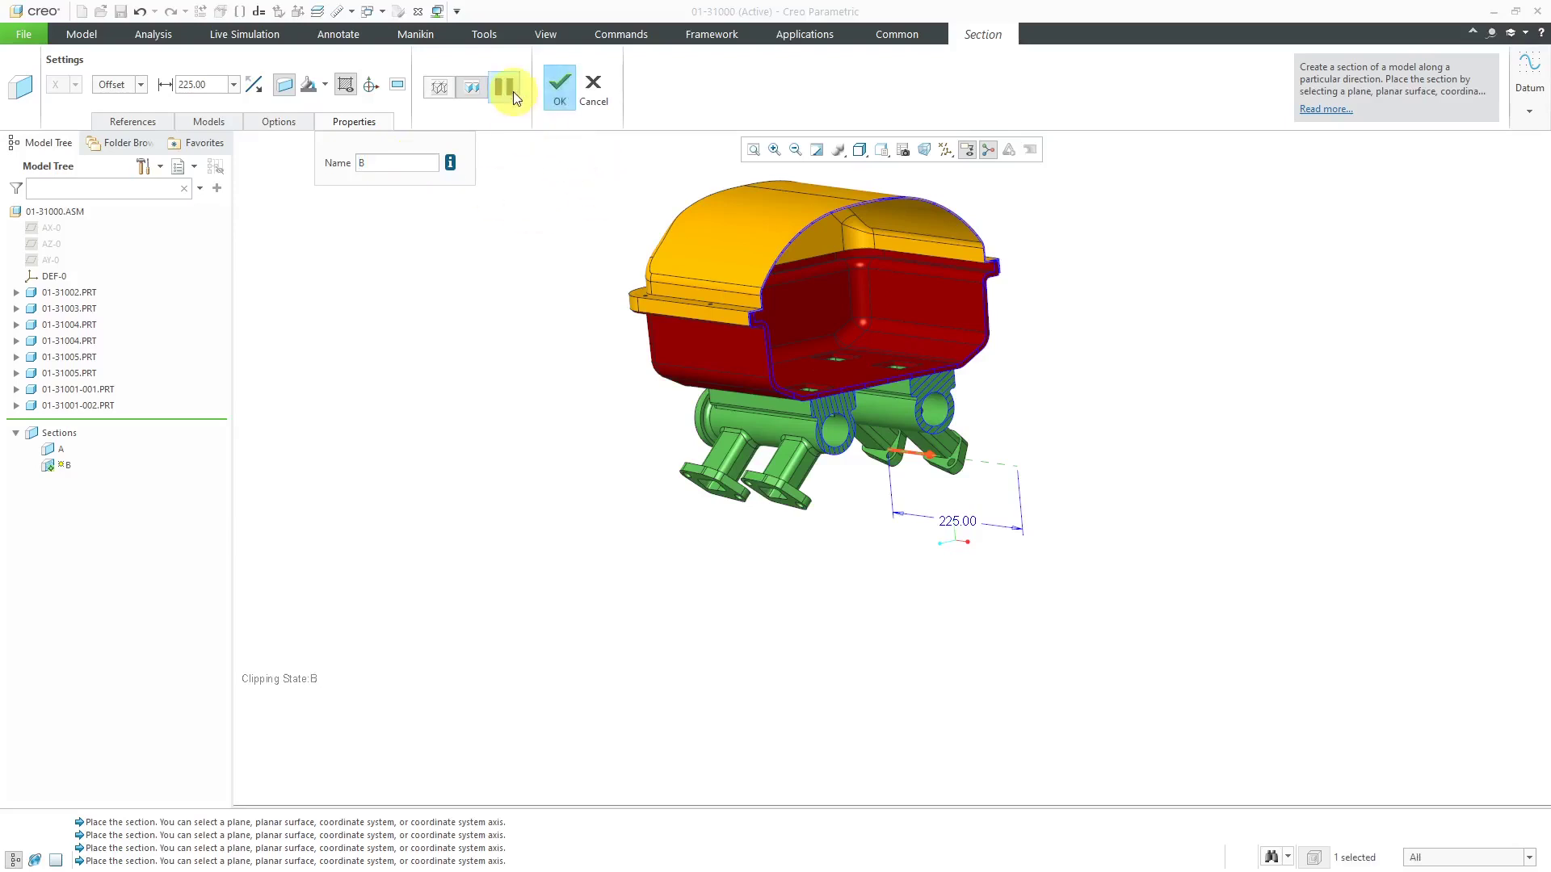
pyautogui.click(559, 89)
pyautogui.moveTo(762, 197); pyautogui.dragTo(831, 215, button='middle')
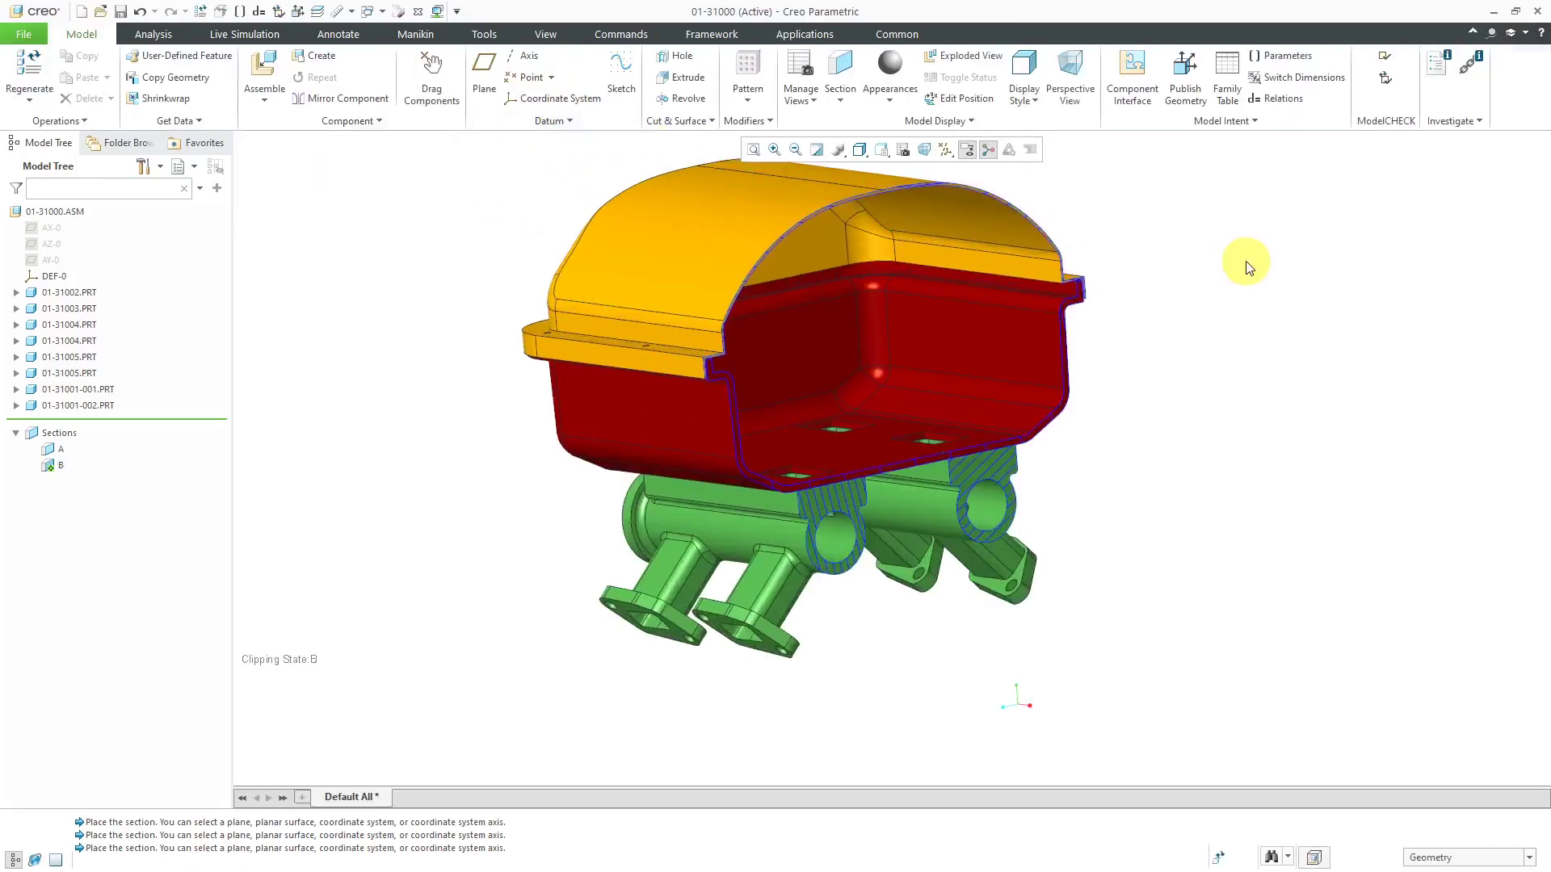
pyautogui.scroll(3, 1061, 228)
pyautogui.moveTo(1061, 228); pyautogui.dragTo(1059, 263, button='middle')
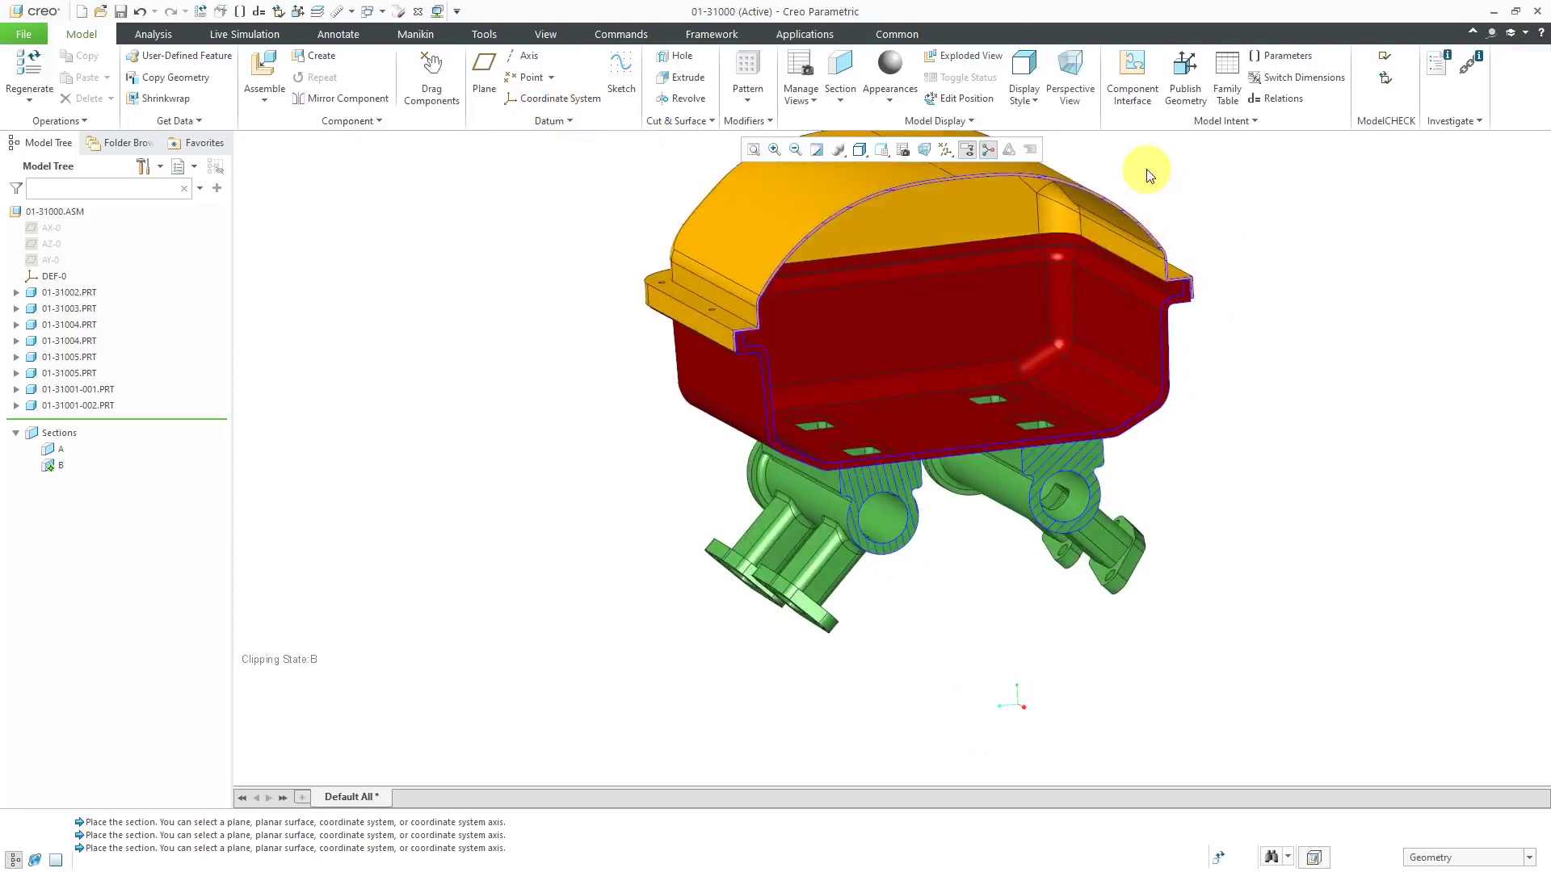
pyautogui.scroll(2, 1143, 172)
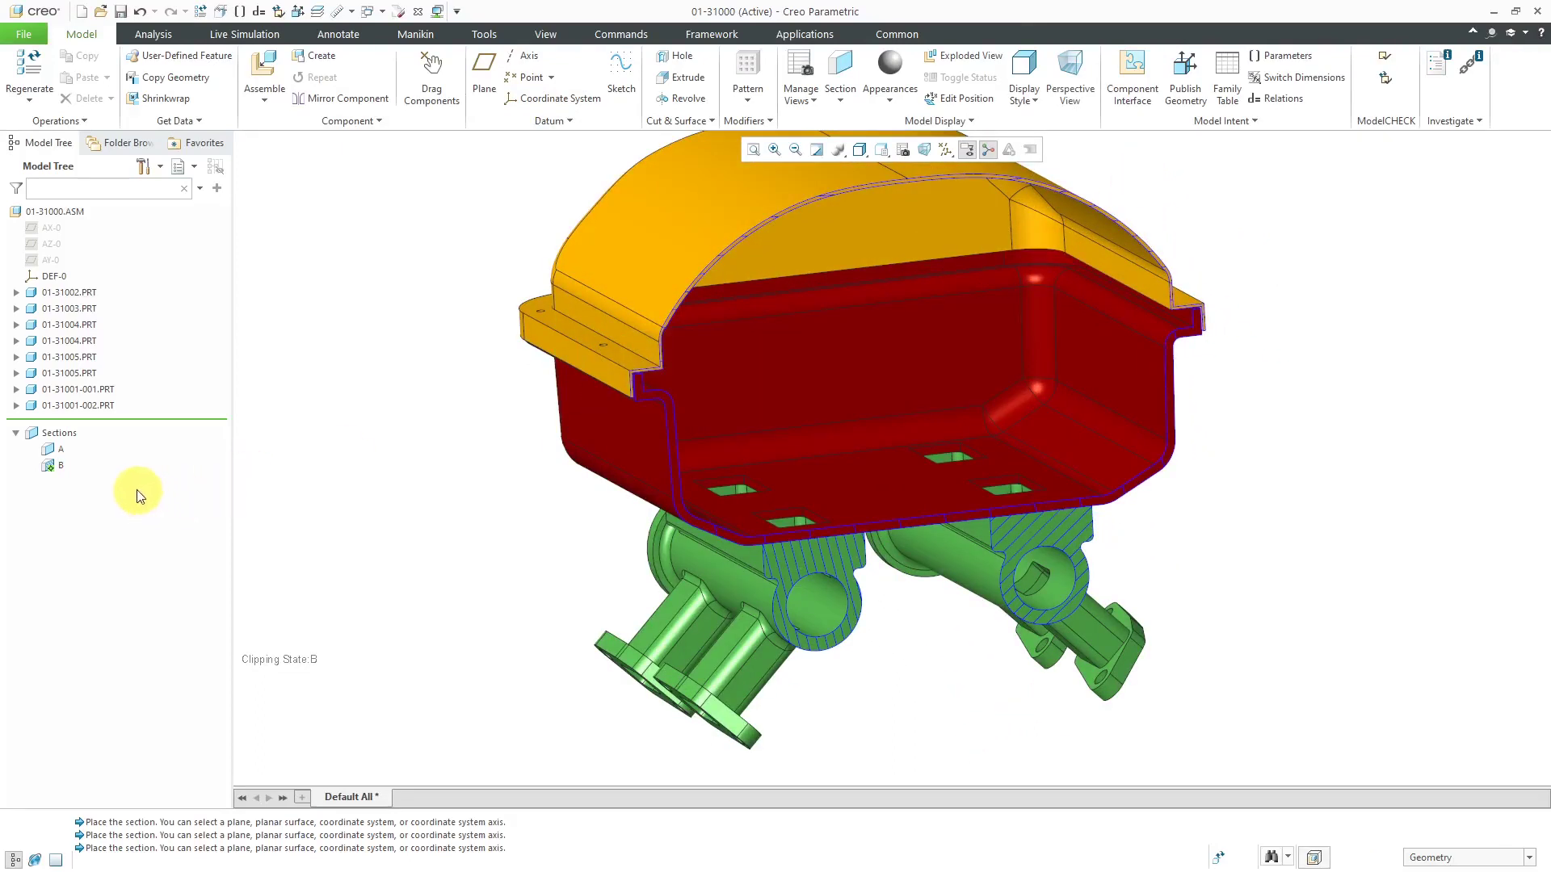
# - Edit the hatching of section B, reducing the hatch scale of parts 01-31003 and 01-31002, and accept it
pyautogui.rightClick(61, 469)
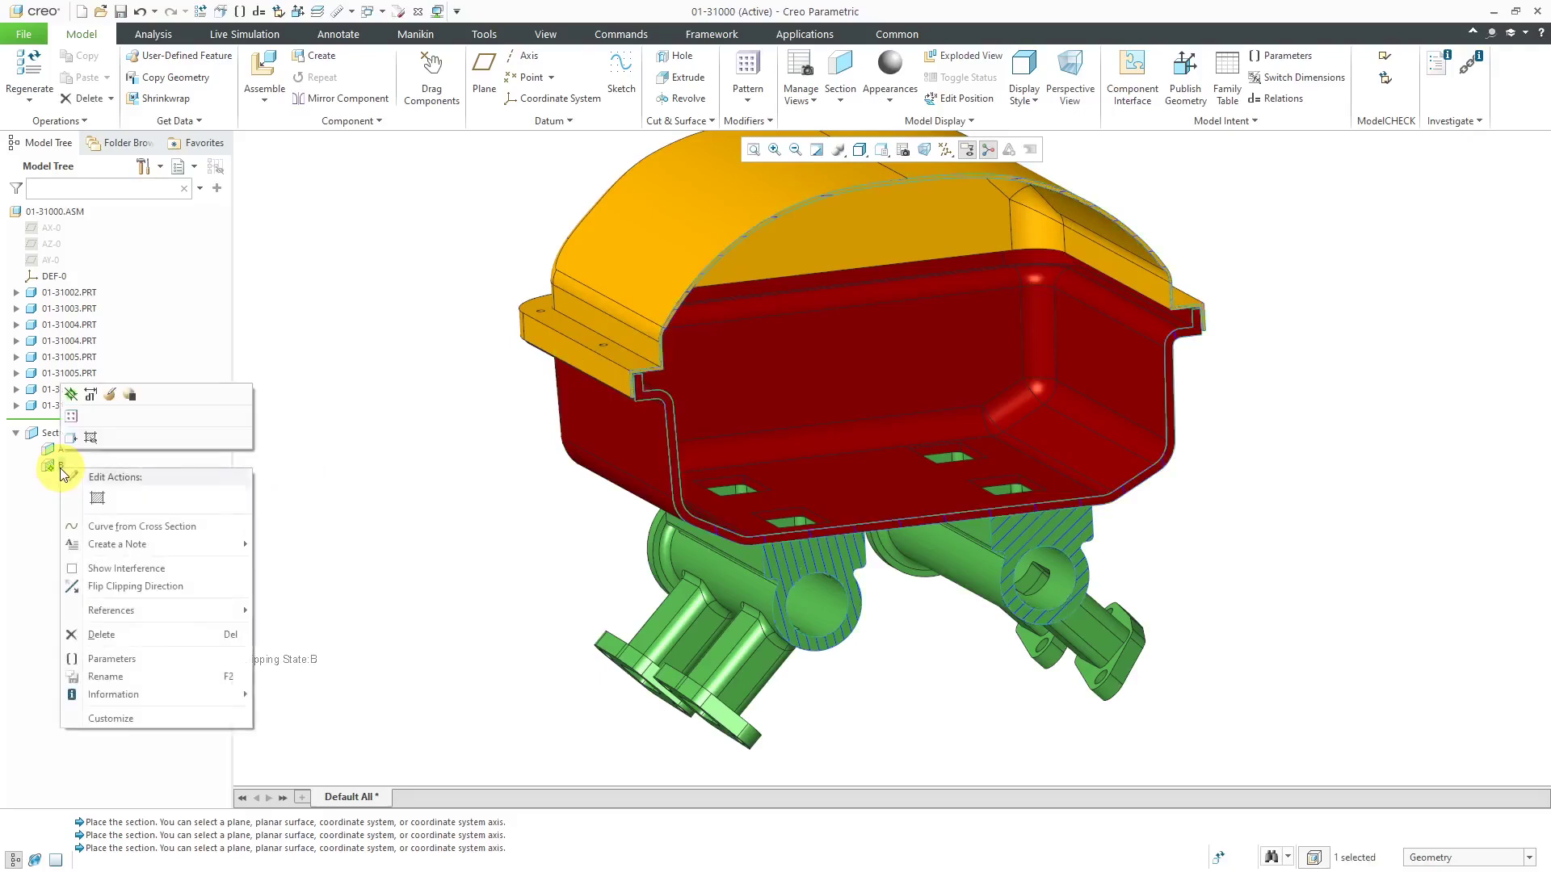
pyautogui.click(98, 501)
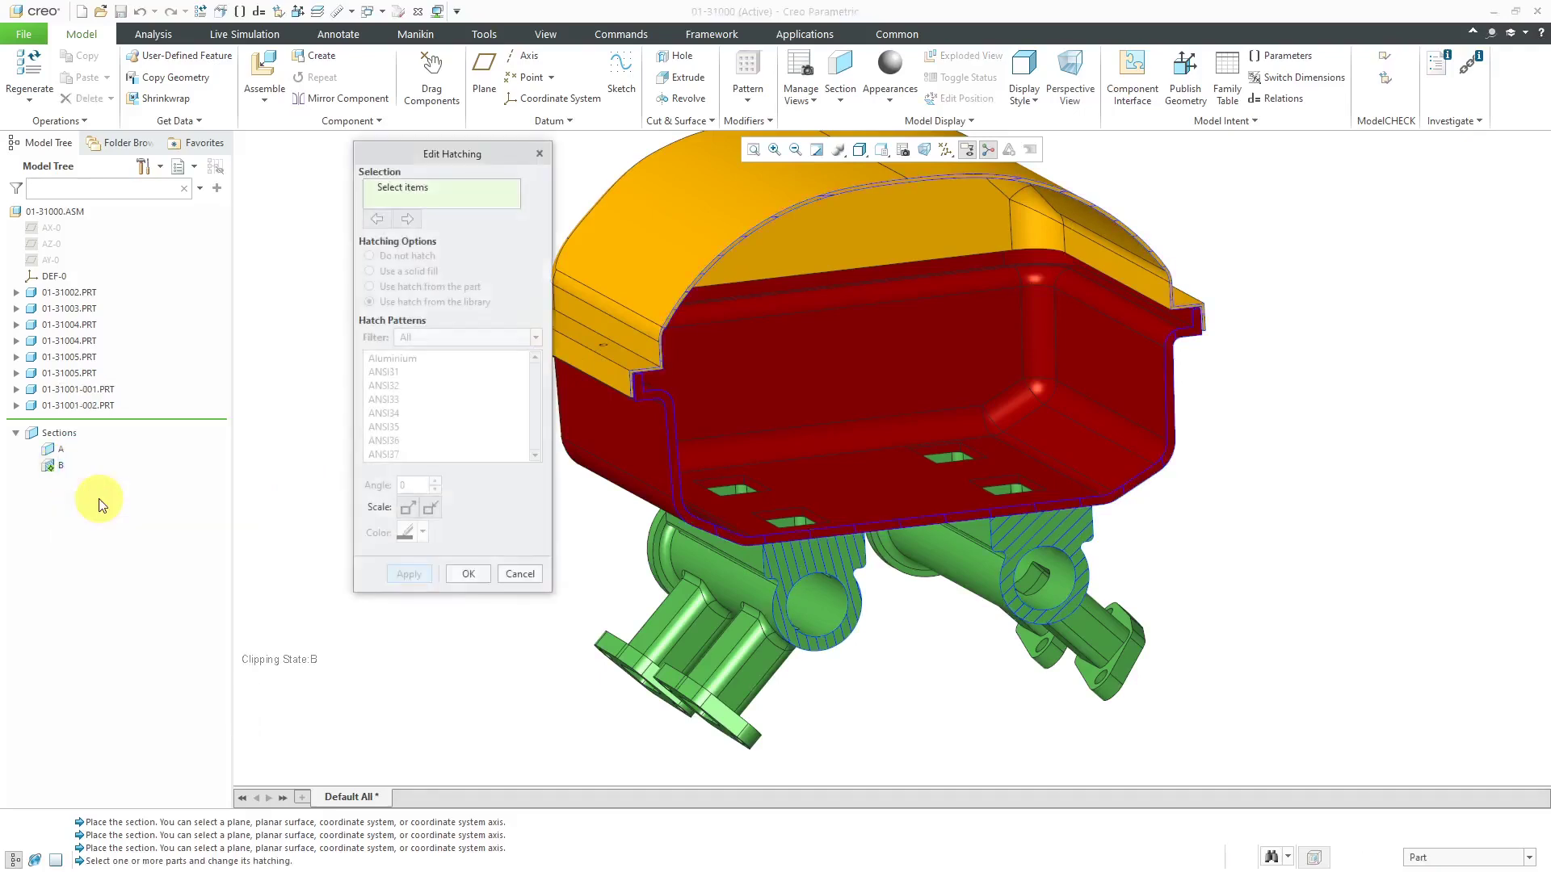
pyautogui.click(682, 202)
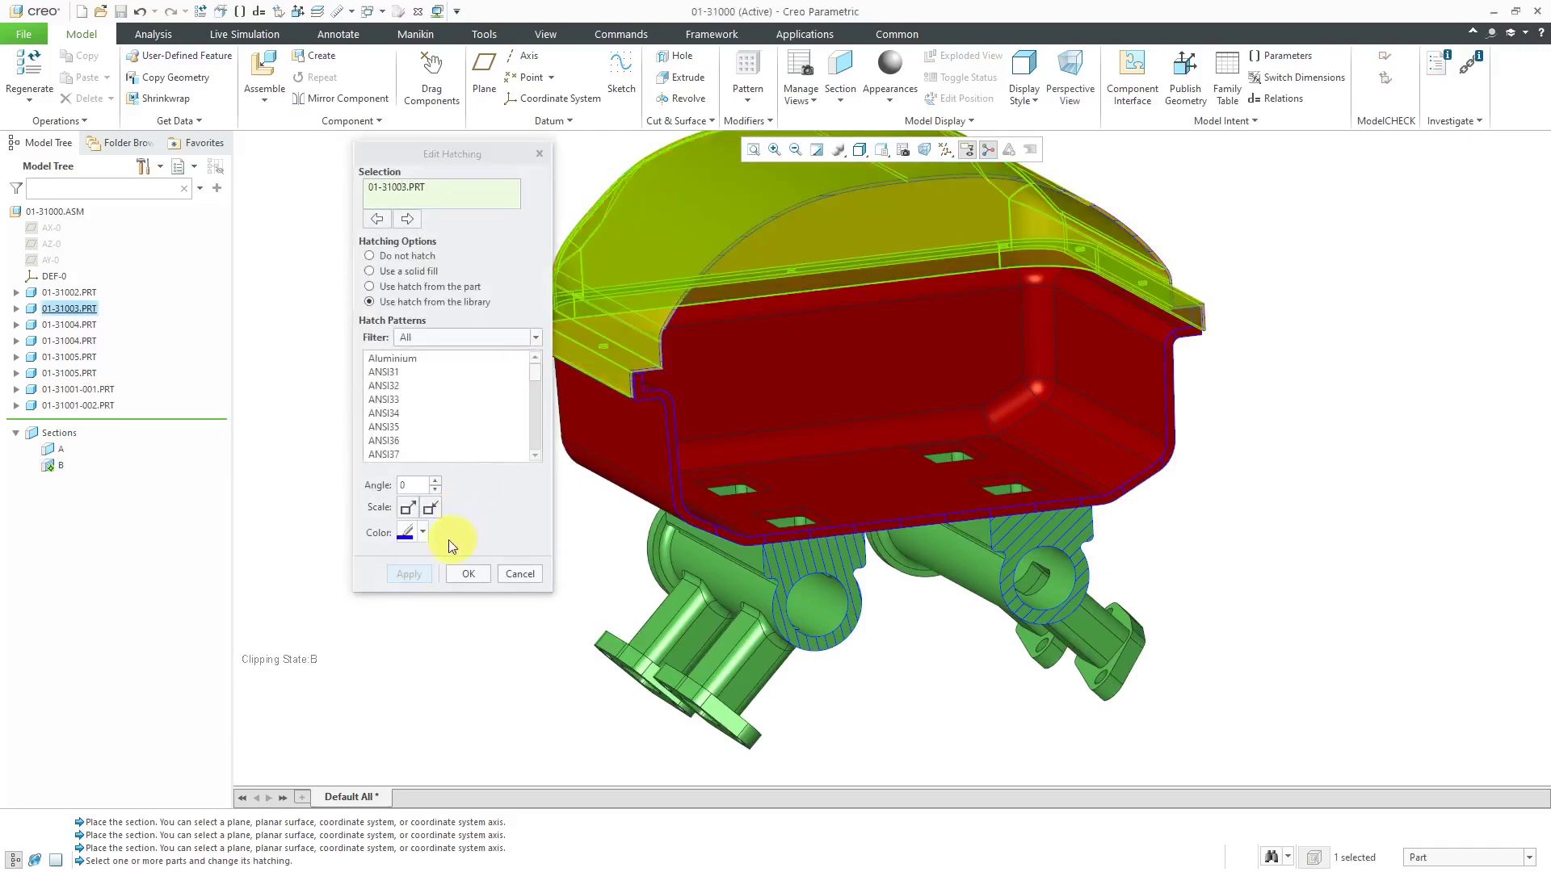
pyautogui.click(429, 510)
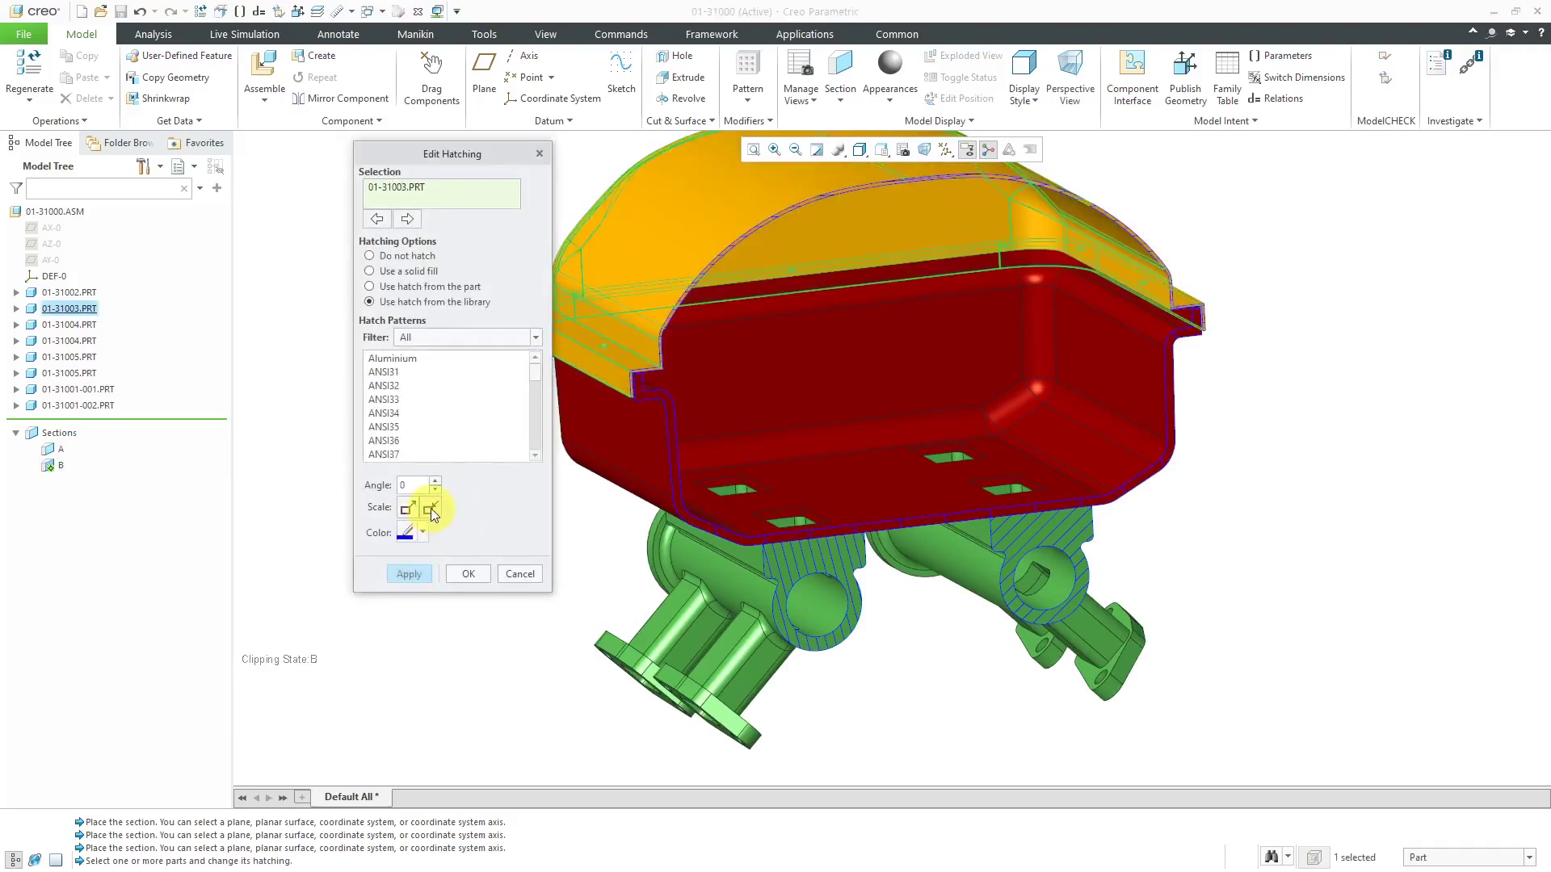
pyautogui.click(407, 574)
pyautogui.click(848, 492)
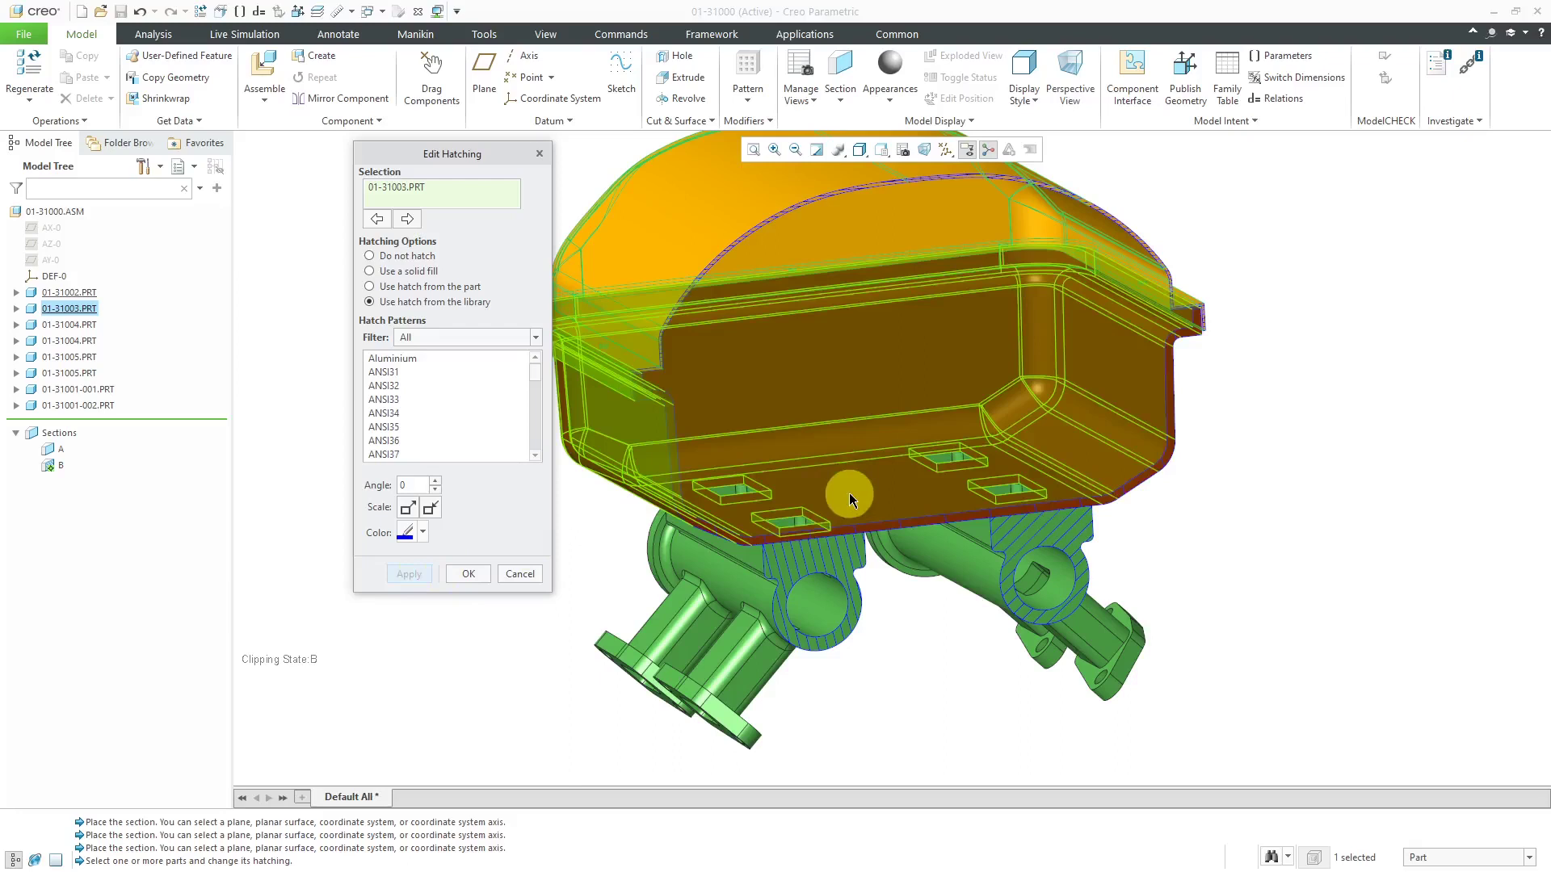
pyautogui.click(433, 509)
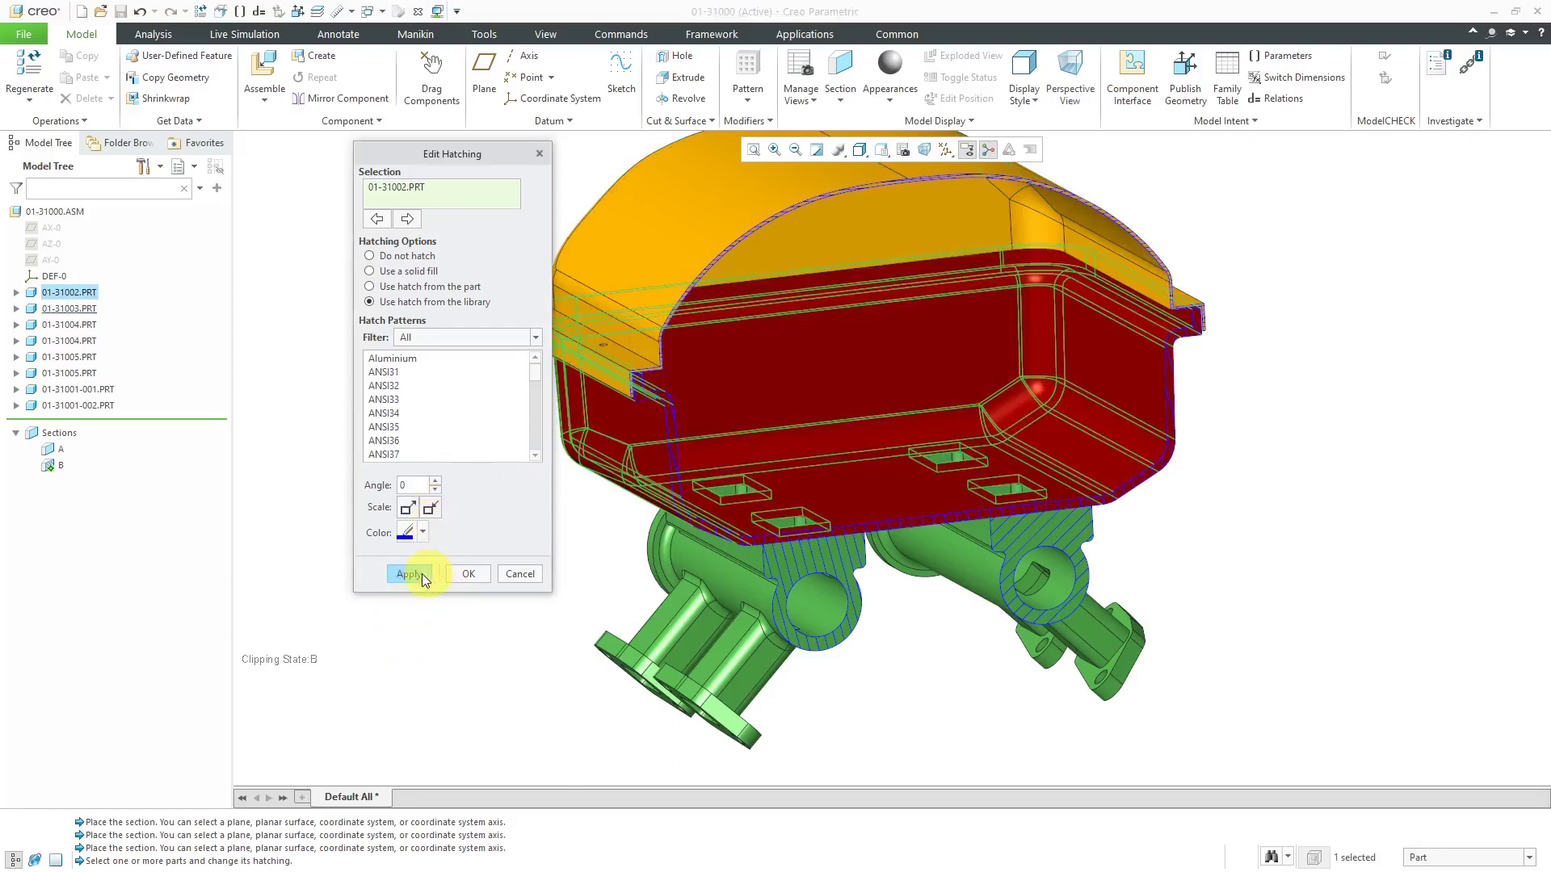
pyautogui.click(457, 575)
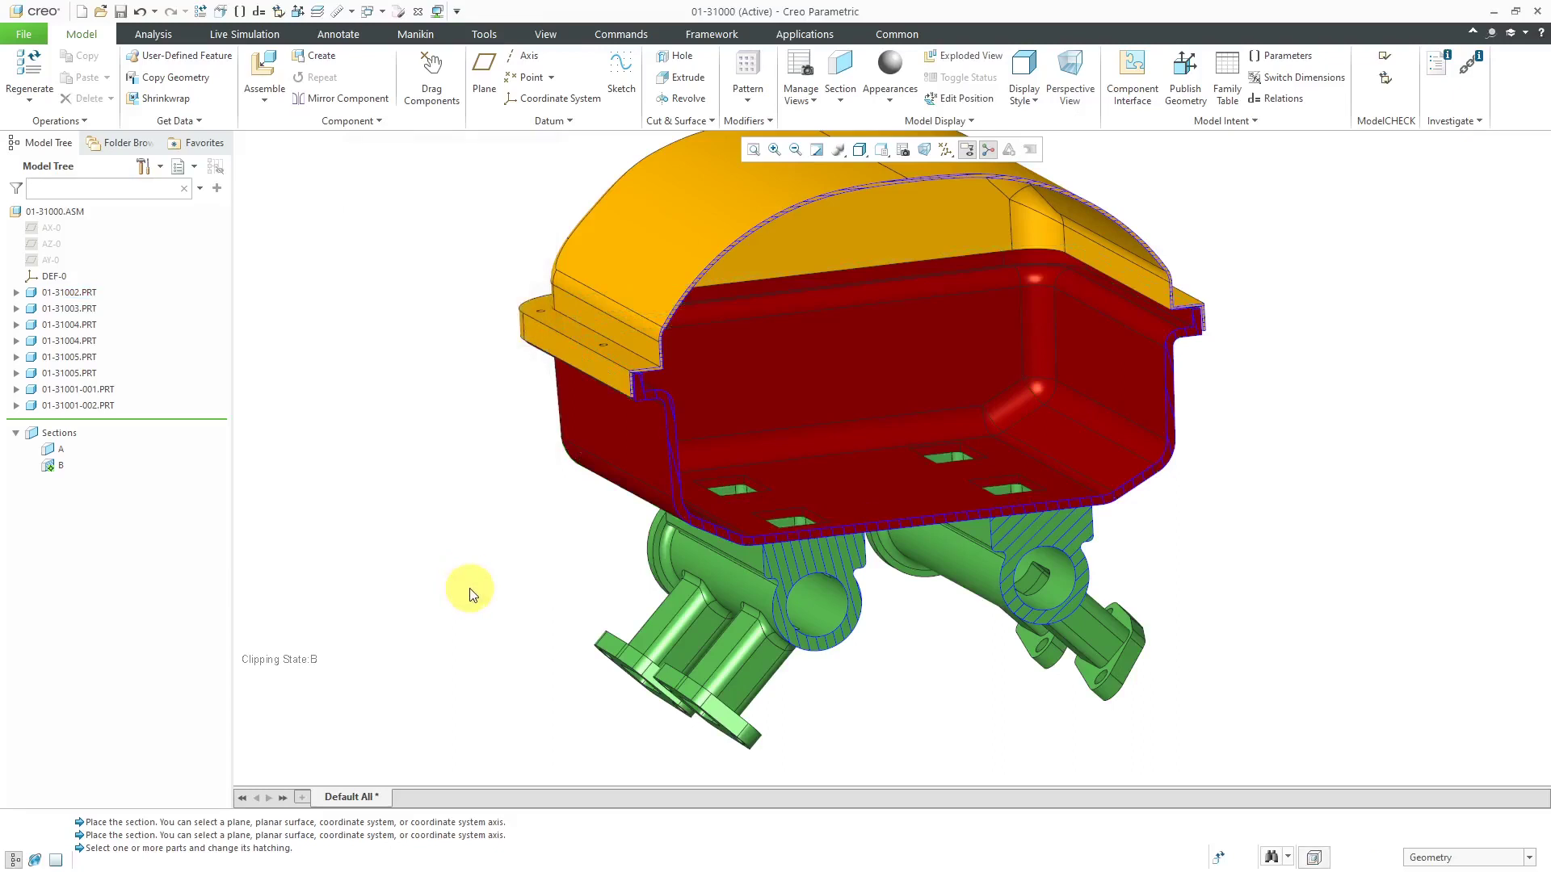
# - Deactivate section B and hide its hatched section display
pyautogui.rightClick(61, 466)
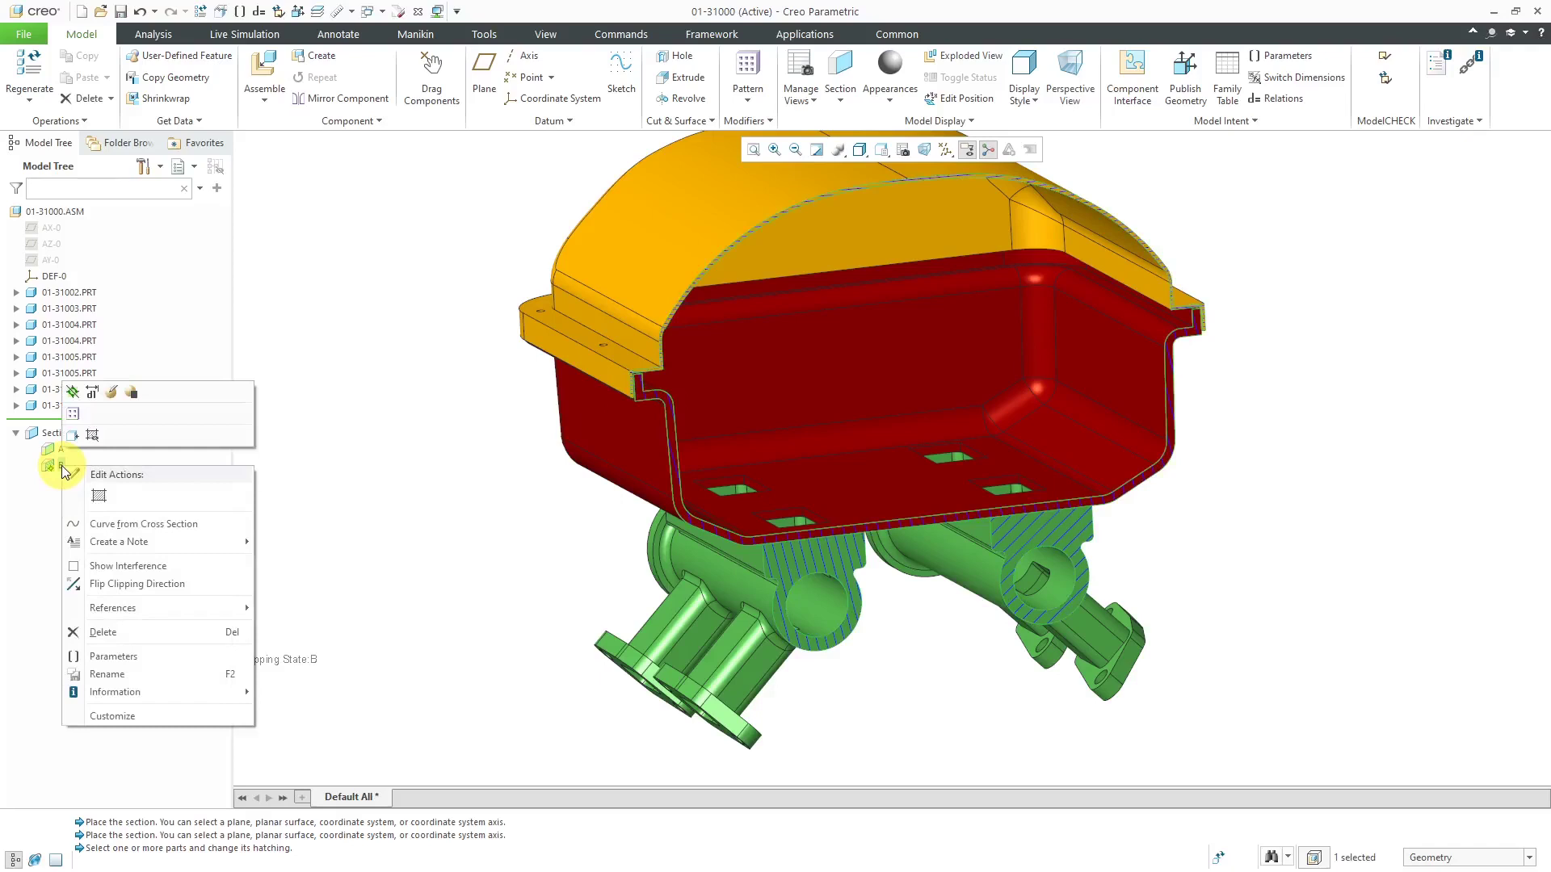
pyautogui.click(72, 395)
pyautogui.rightClick(63, 467)
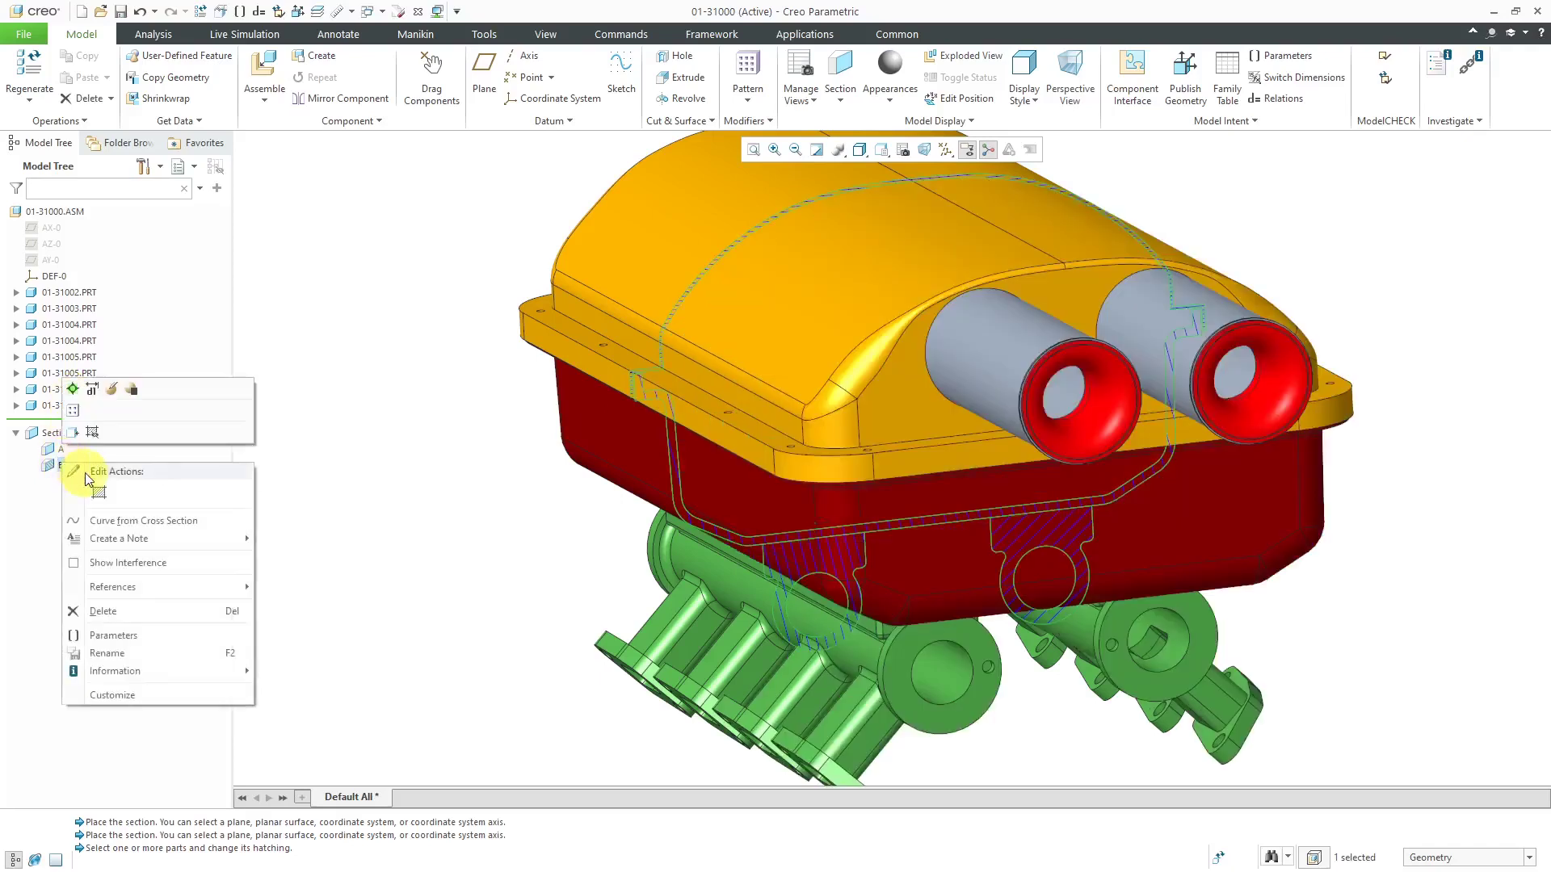
pyautogui.click(91, 428)
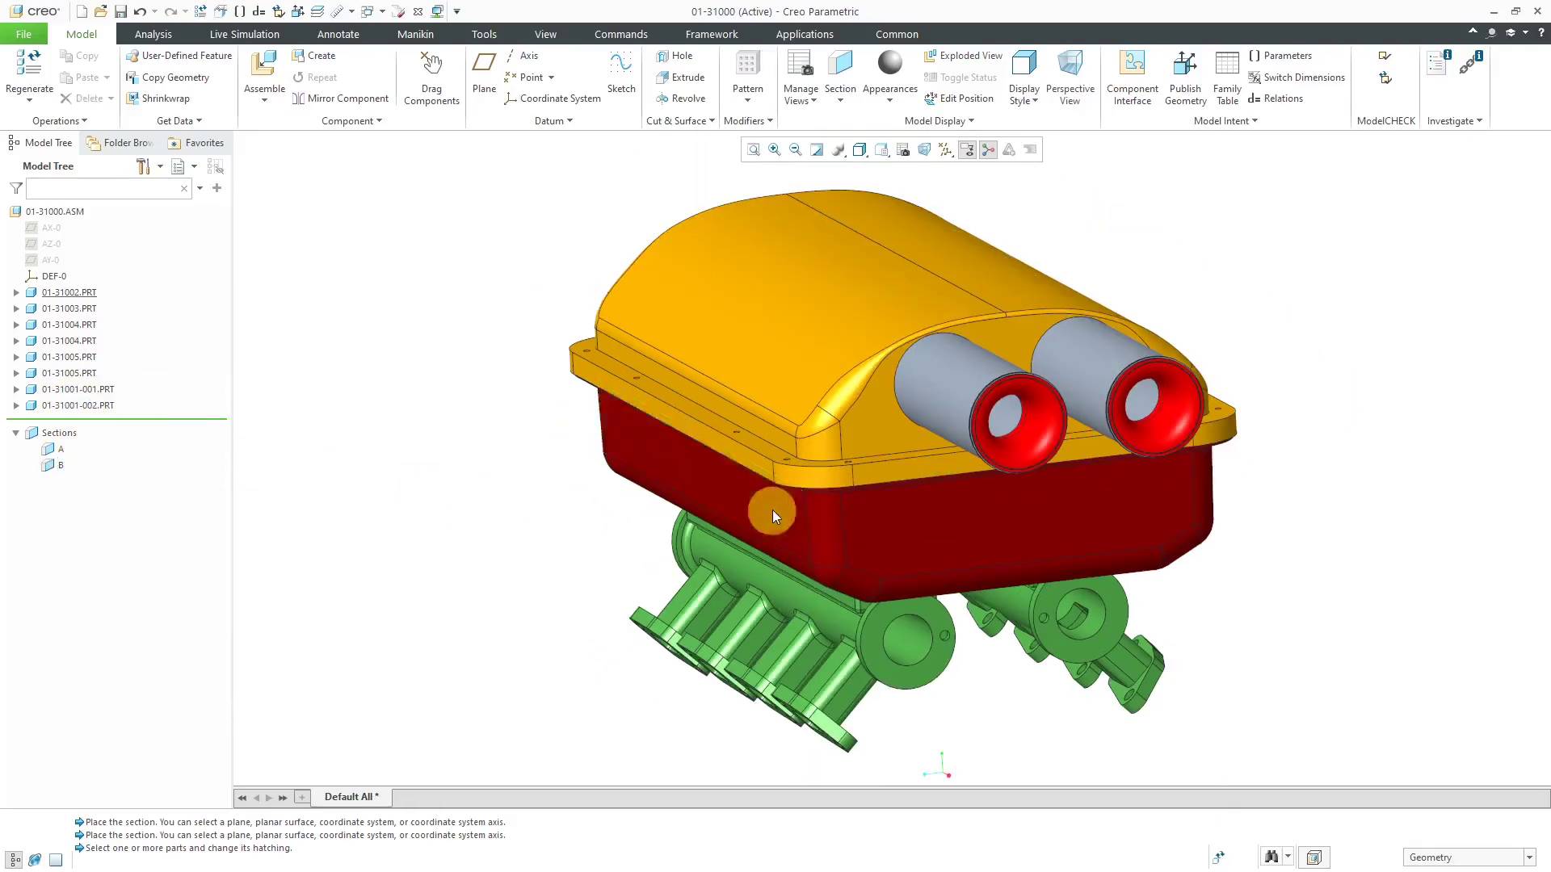
# - Start a new datum plane at the green manifold's runner nearest the intake tubes
pyautogui.moveTo(788, 502); pyautogui.dragTo(842, 495, button='middle')
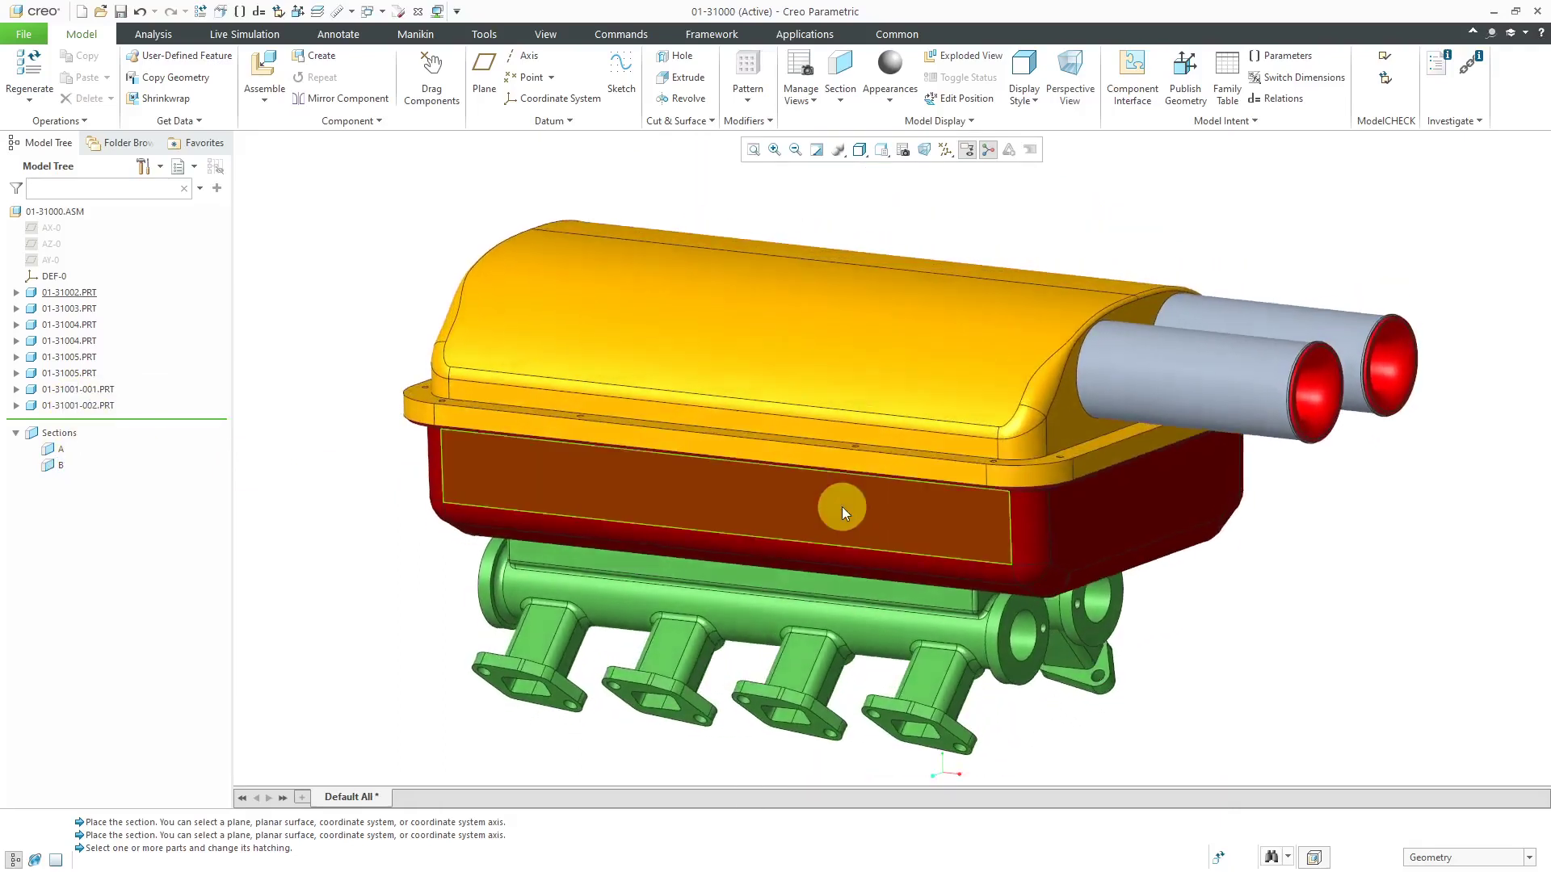
pyautogui.scroll(-2, 836, 496)
pyautogui.scroll(4, 898, 708)
pyautogui.moveTo(898, 708); pyautogui.dragTo(917, 634, button='middle')
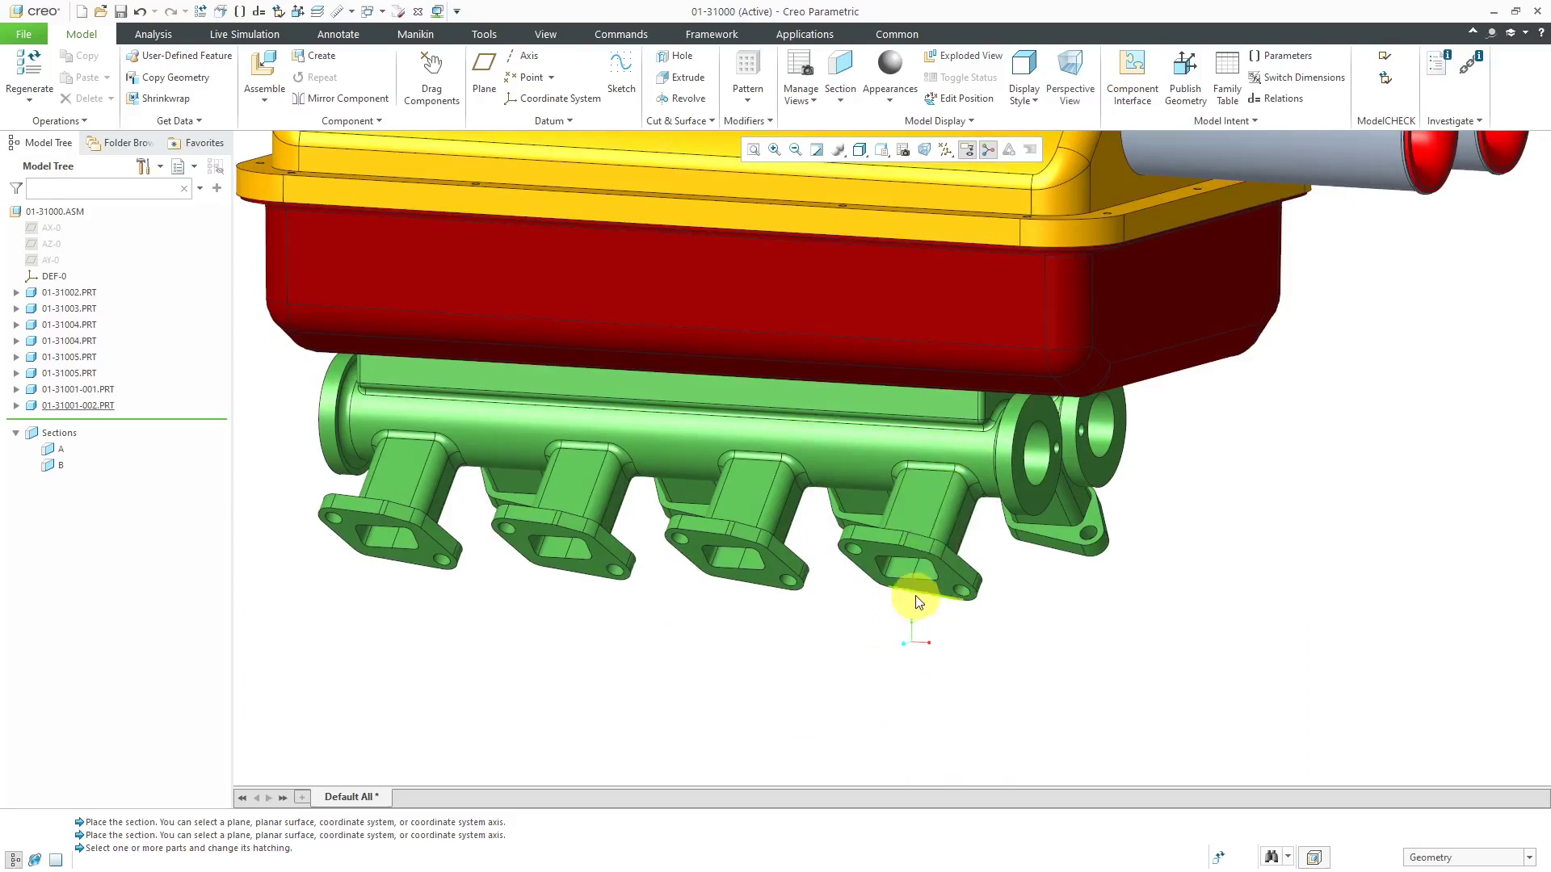
pyautogui.scroll(3, 919, 602)
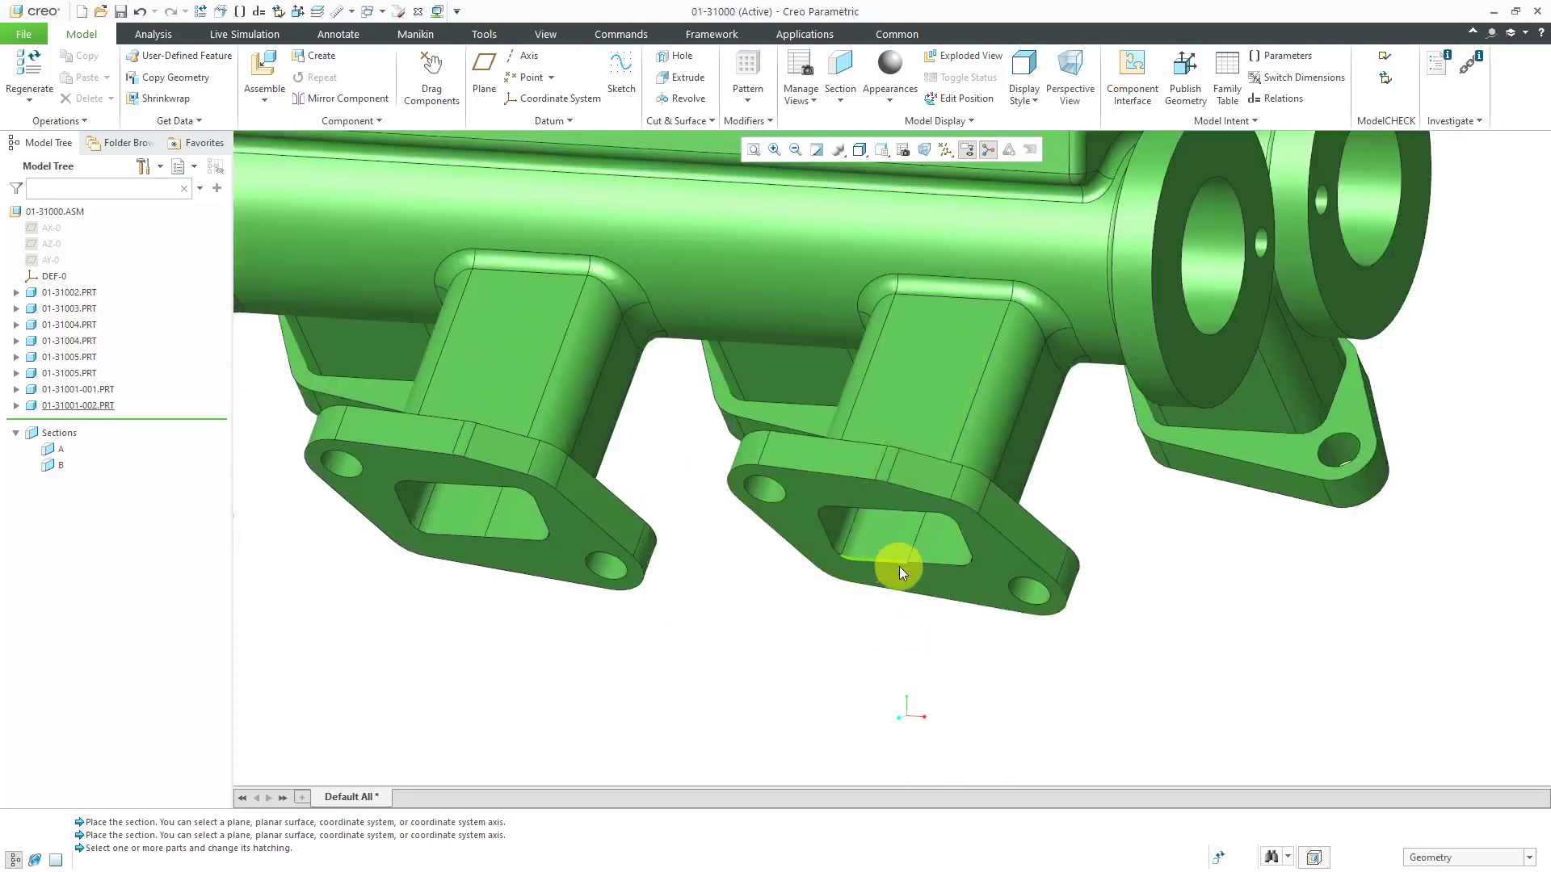
pyautogui.click(485, 73)
pyautogui.scroll(3, 832, 614)
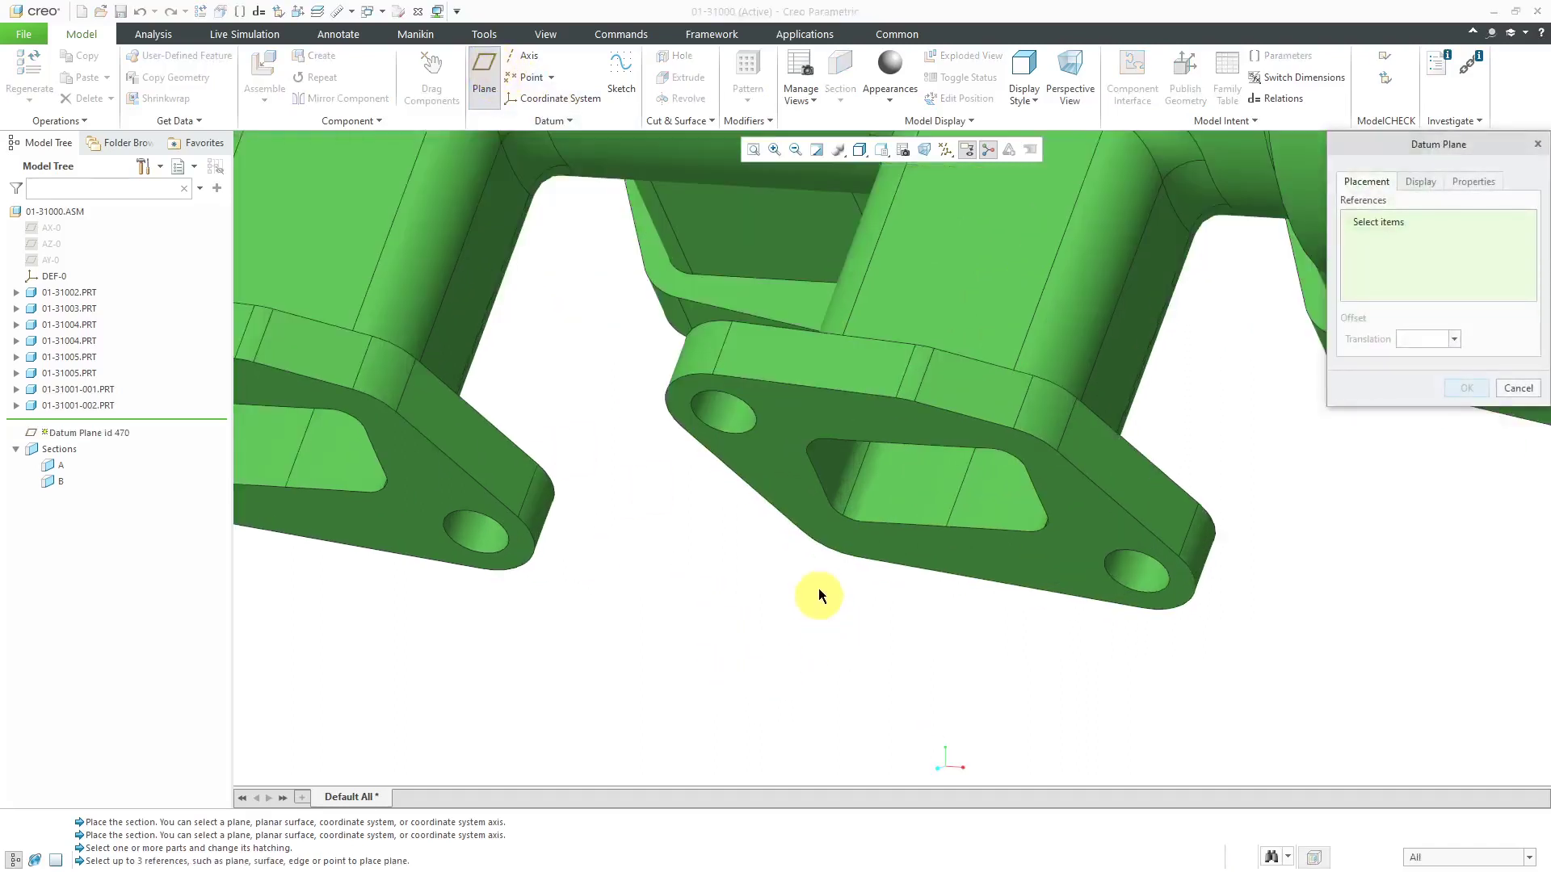
pyautogui.click(830, 463)
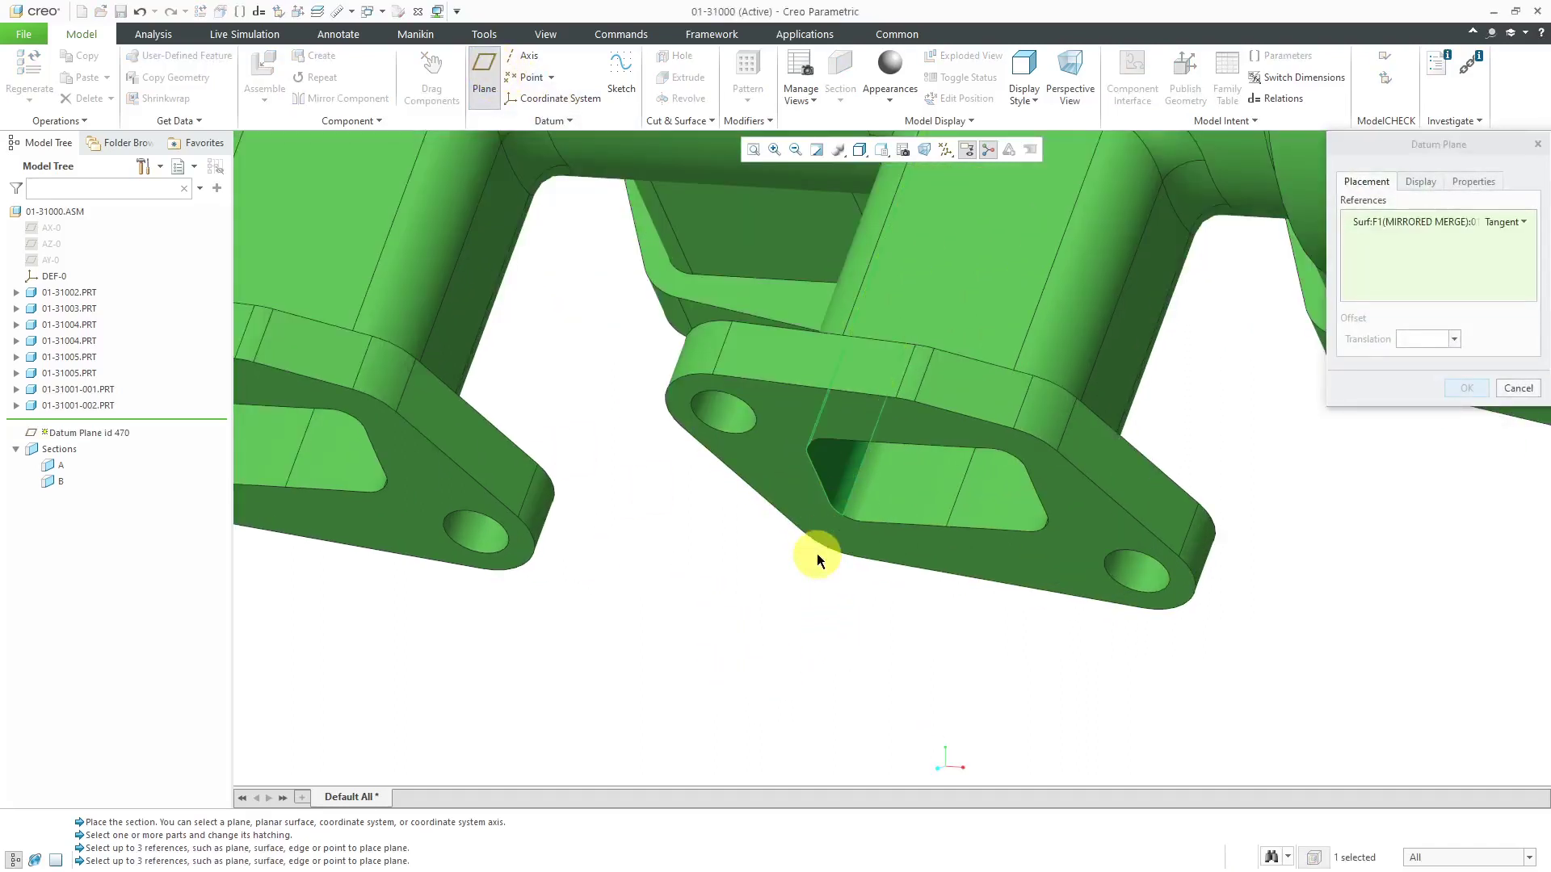
pyautogui.scroll(-3, 814, 559)
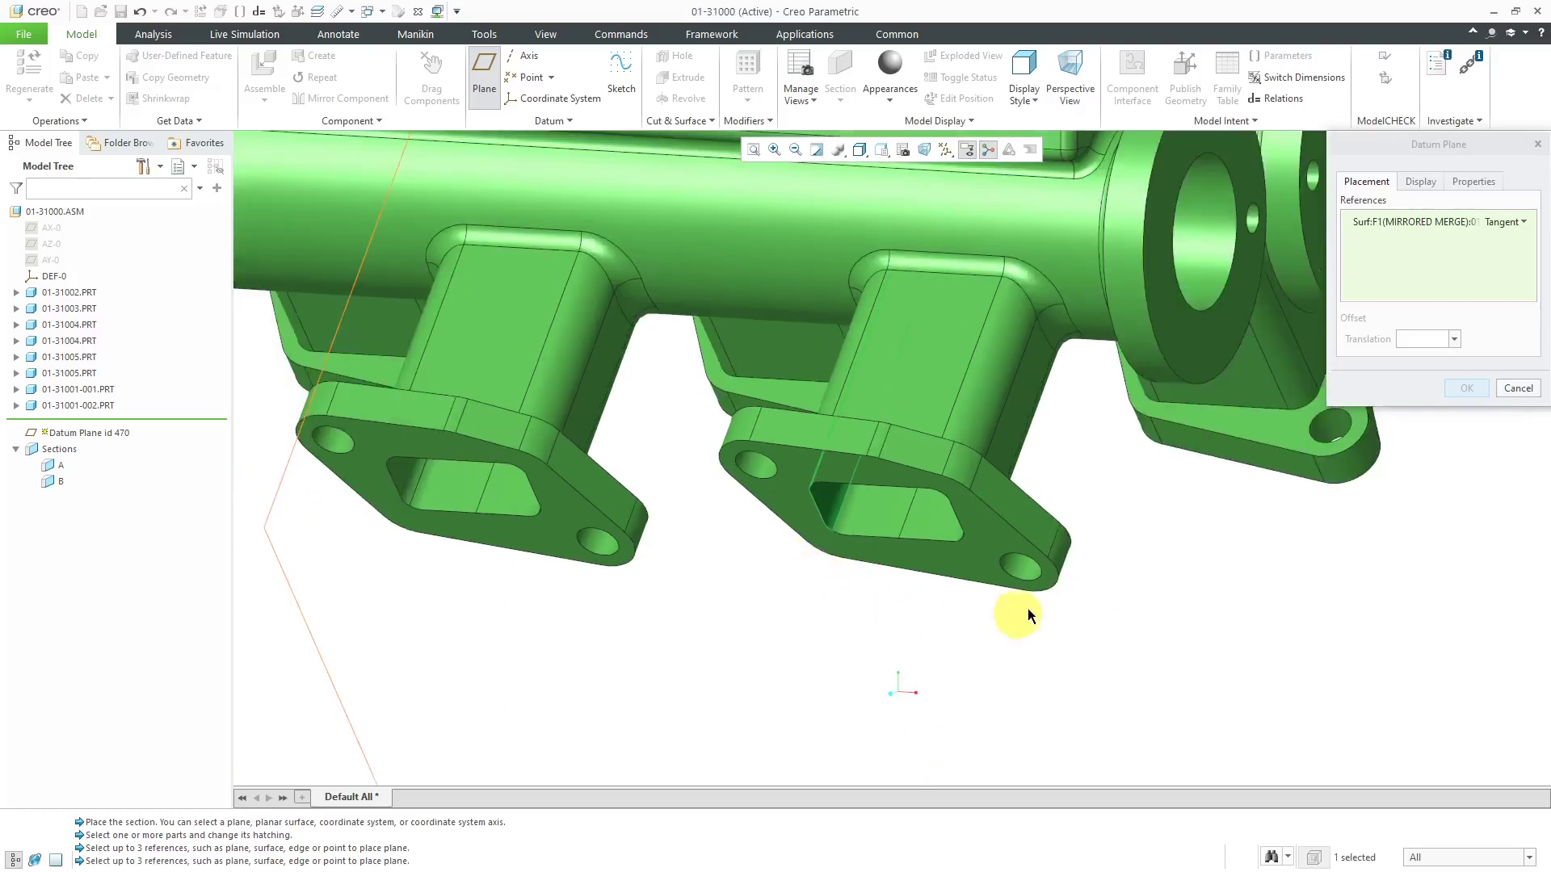
pyautogui.rightClick(1430, 221)
pyautogui.click(1453, 234)
# - Define the datum plane as the midplane between the two opposite side faces of the manifold's end runner nearest the intake tubes
pyautogui.click(1015, 427)
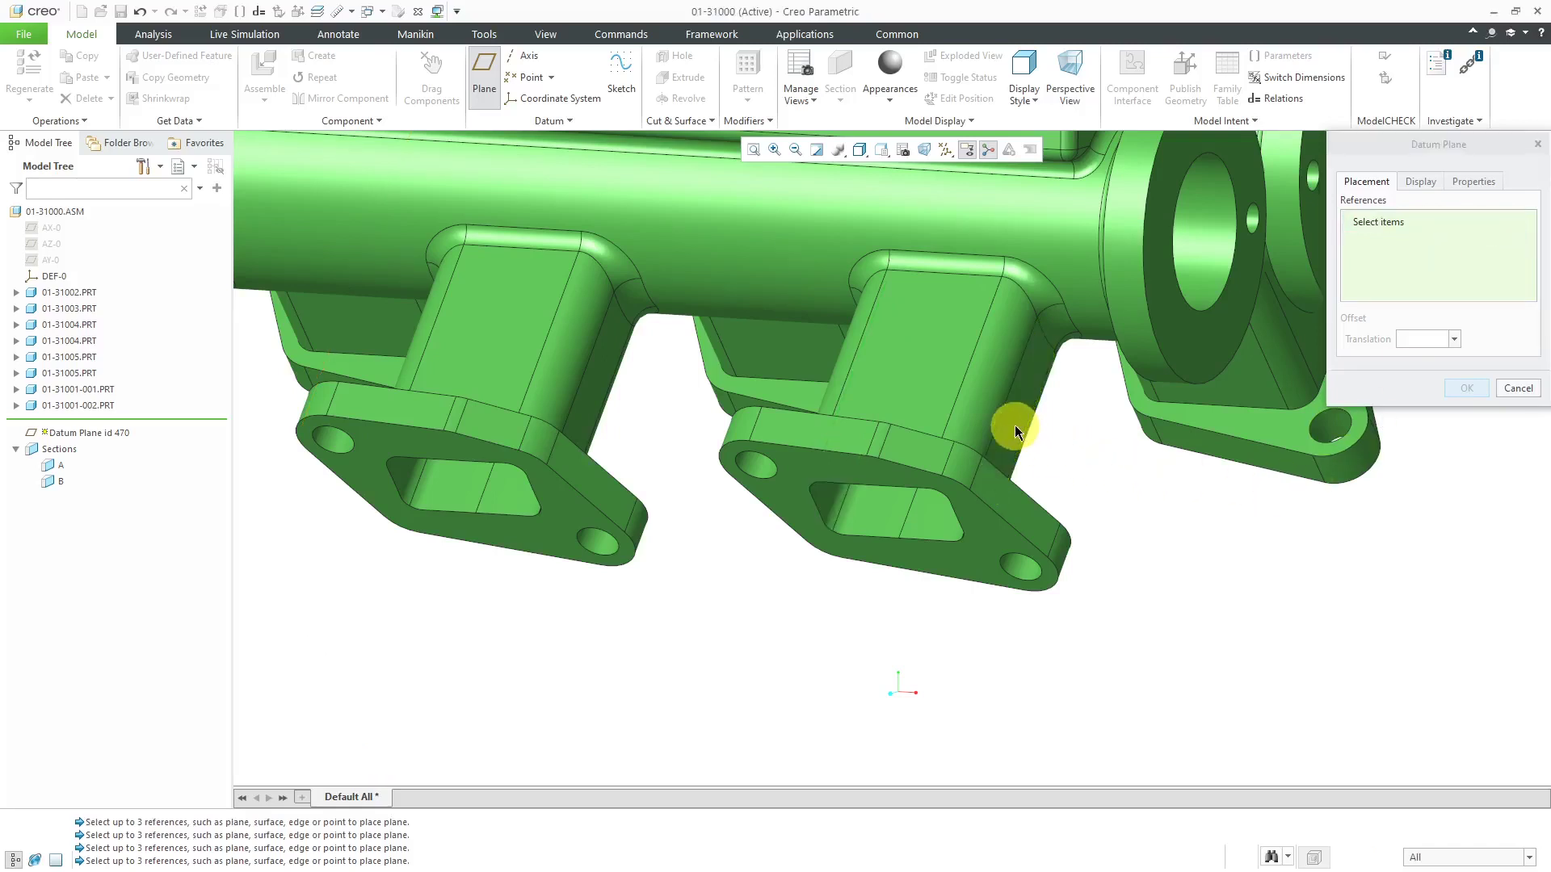
pyautogui.scroll(-2, 1004, 571)
pyautogui.moveTo(958, 526); pyautogui.dragTo(1044, 536, button='middle')
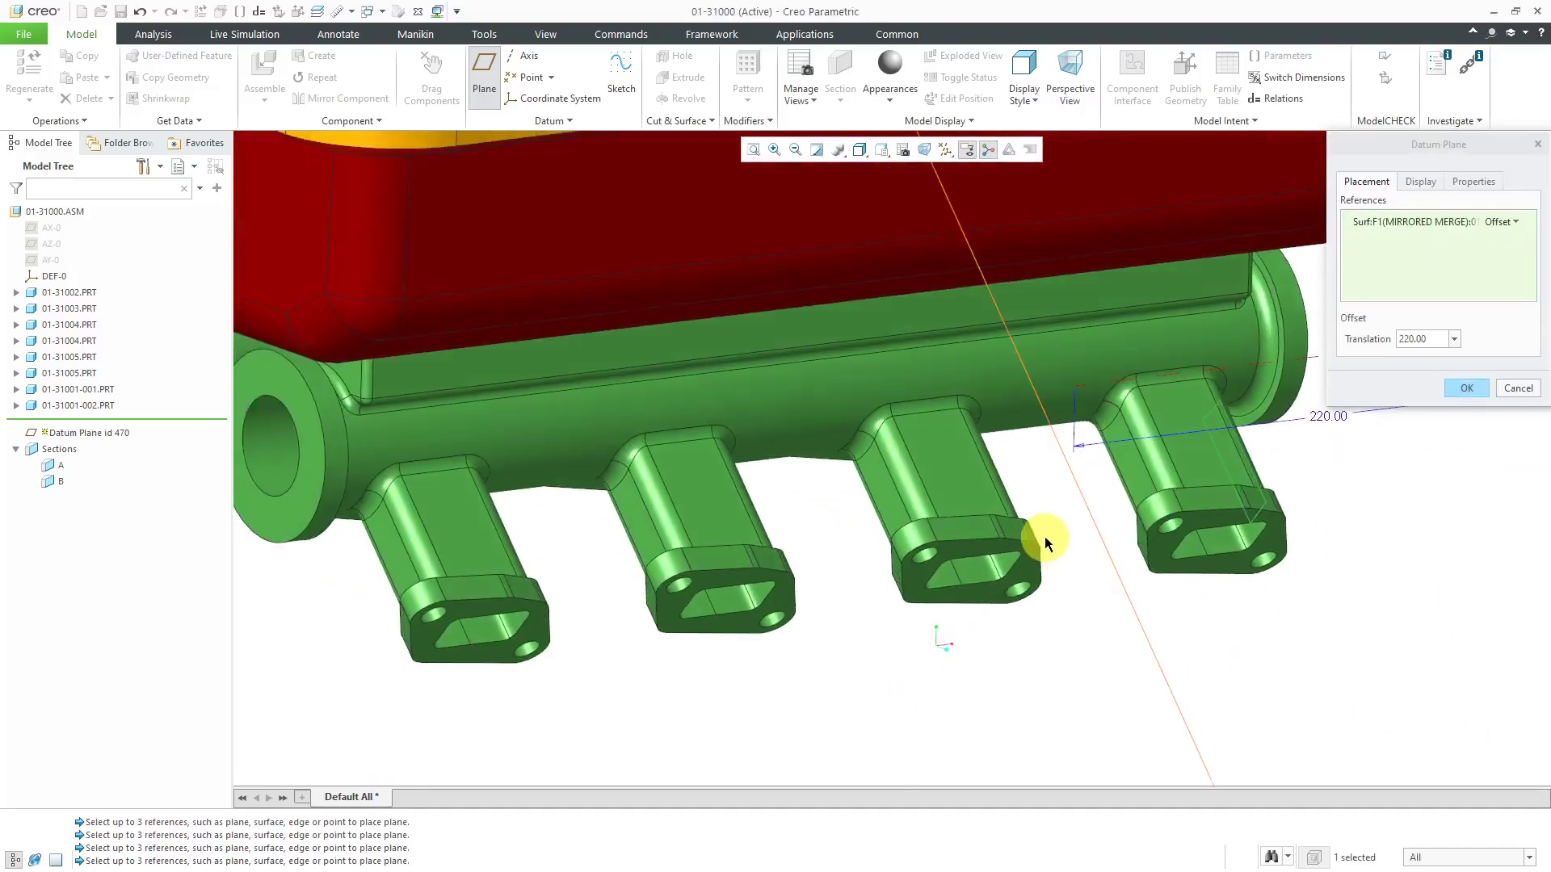
pyautogui.scroll(4, 1155, 526)
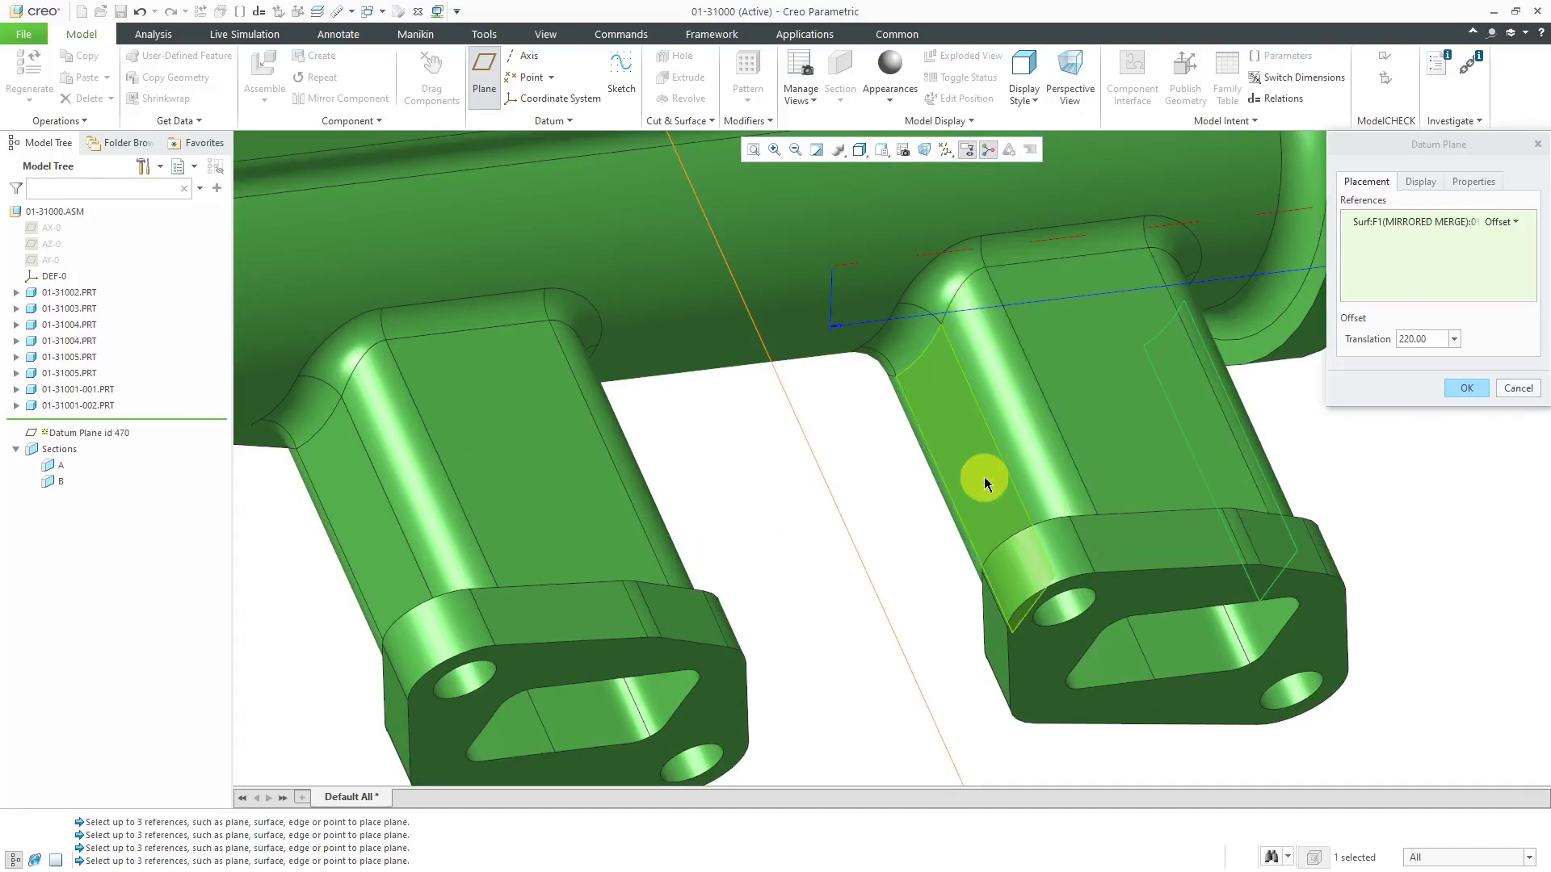
pyautogui.moveTo(985, 482); pyautogui.dragTo(1027, 482, button='middle')
pyautogui.keyDown('ctrl'); pyautogui.click(1065, 482); pyautogui.keyUp('ctrl')
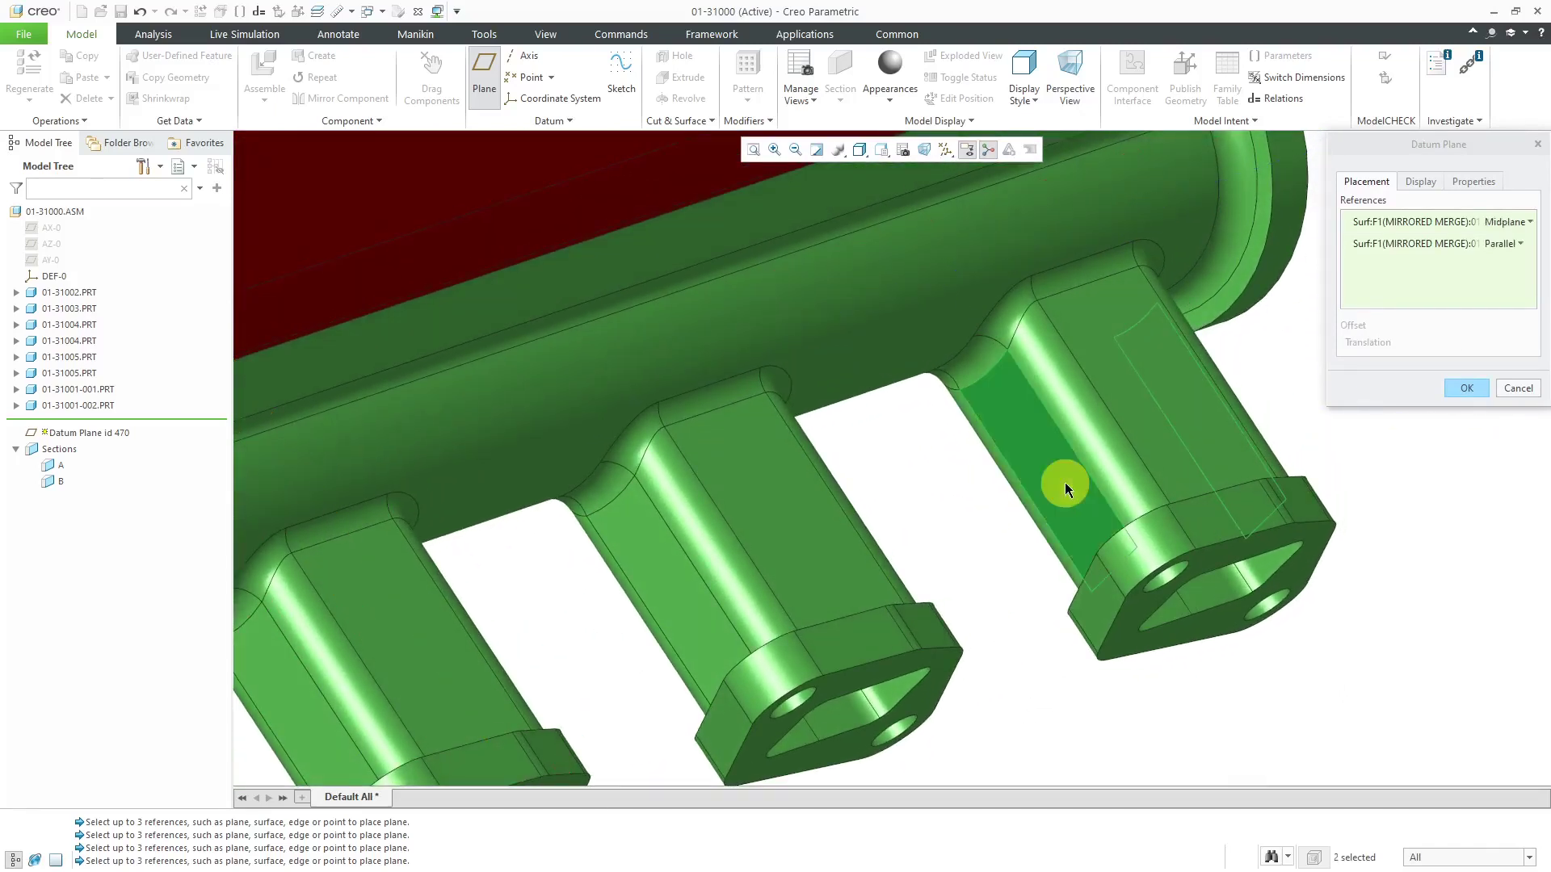
pyautogui.scroll(-5, 1065, 482)
pyautogui.moveTo(1045, 497); pyautogui.dragTo(963, 464, button='middle')
pyautogui.hotkey('ctrl', 'd')
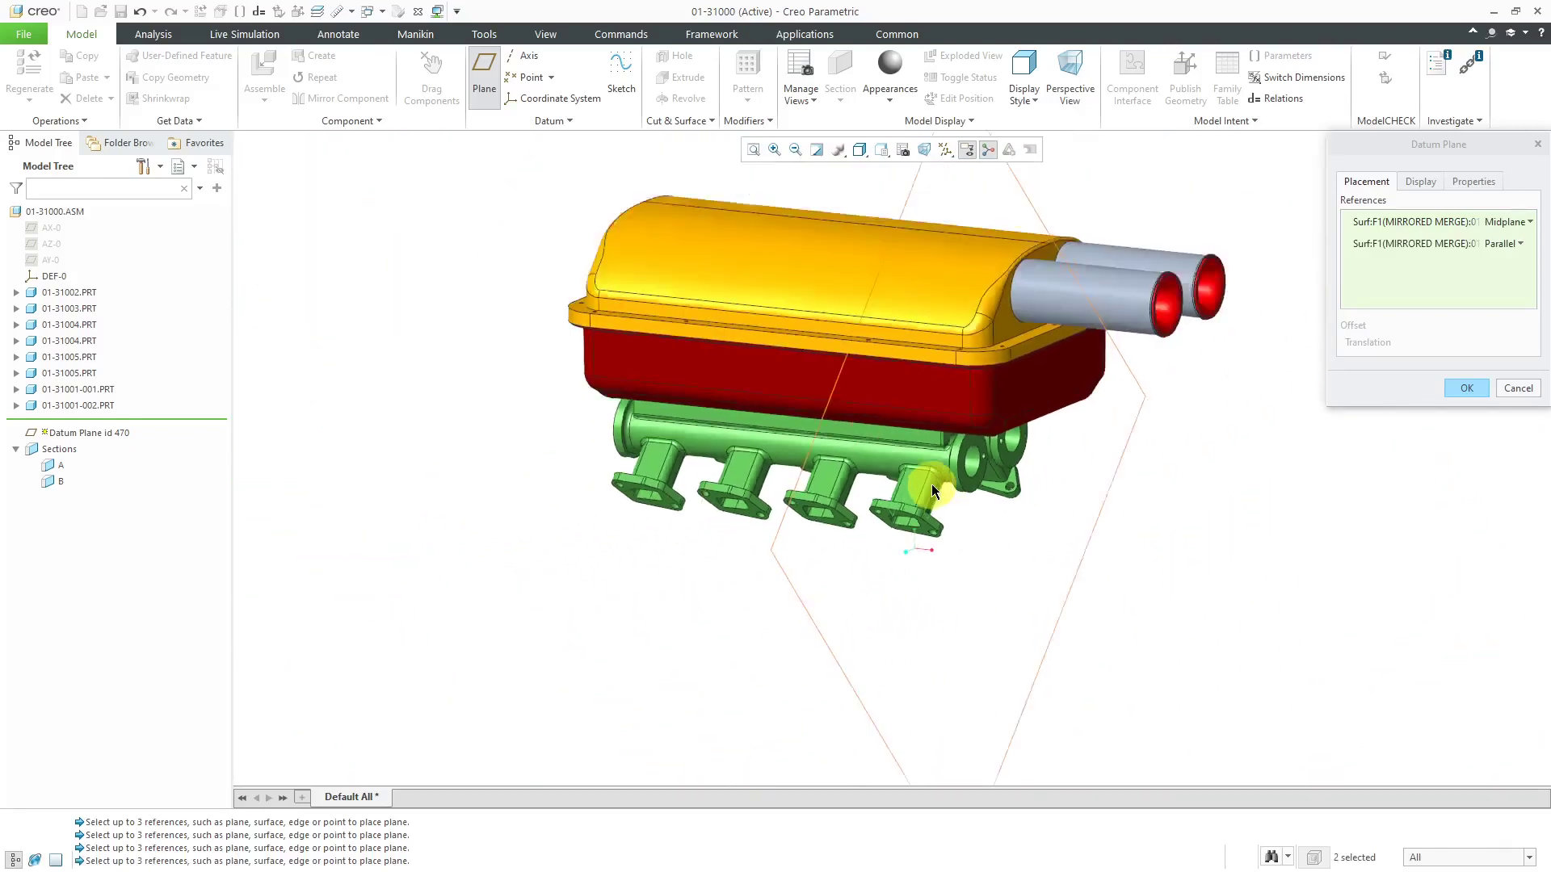
# - Name the datum plane MID-C and complete it
pyautogui.click(1476, 182)
pyautogui.doubleClick(1418, 211)
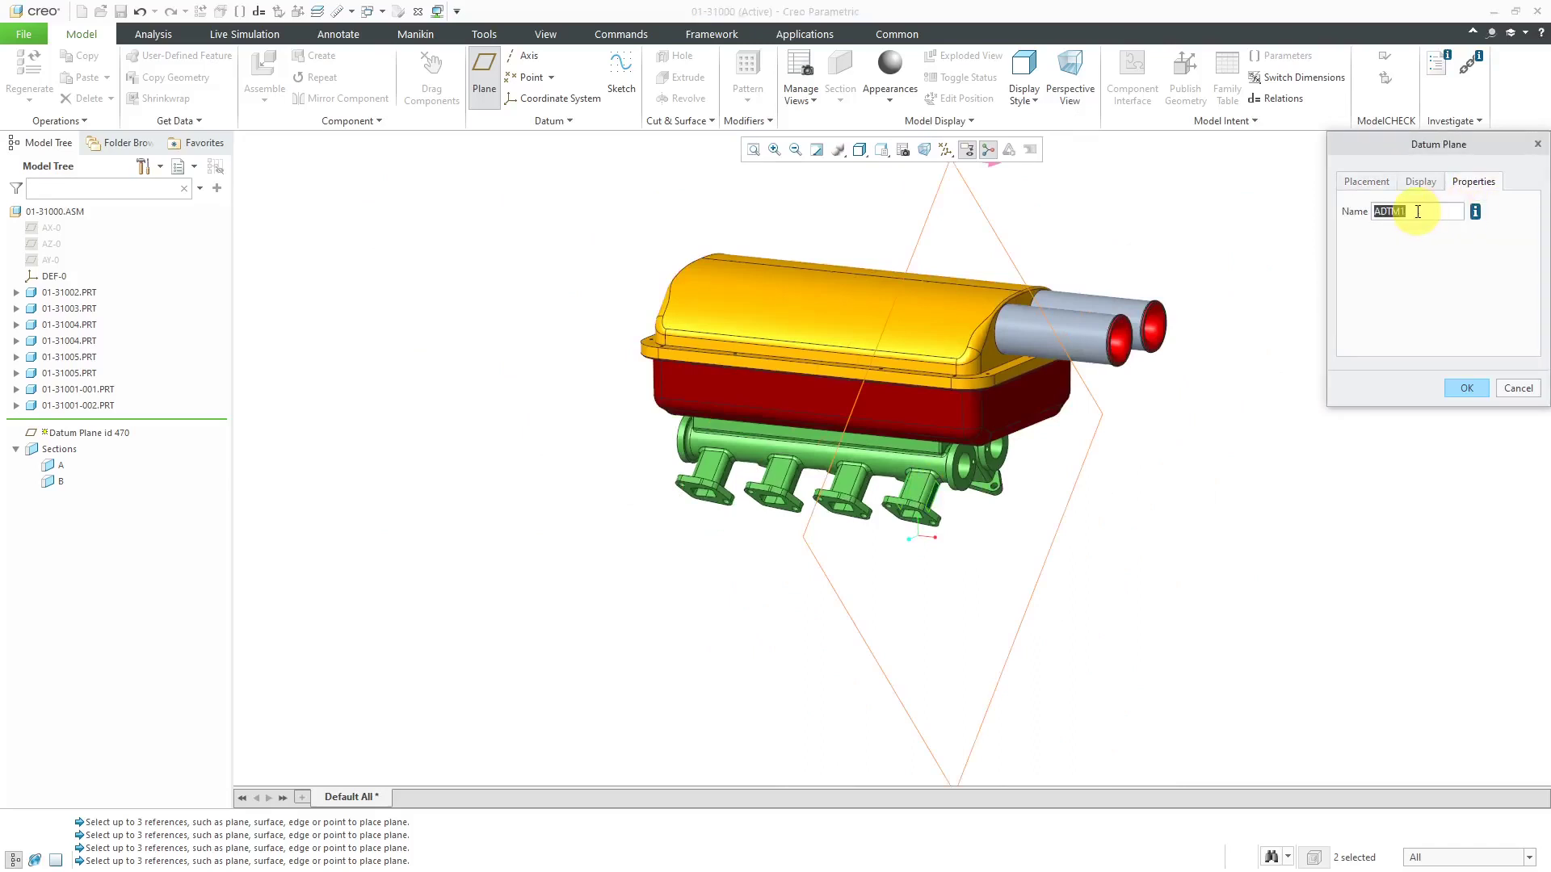
pyautogui.write('mid-c')
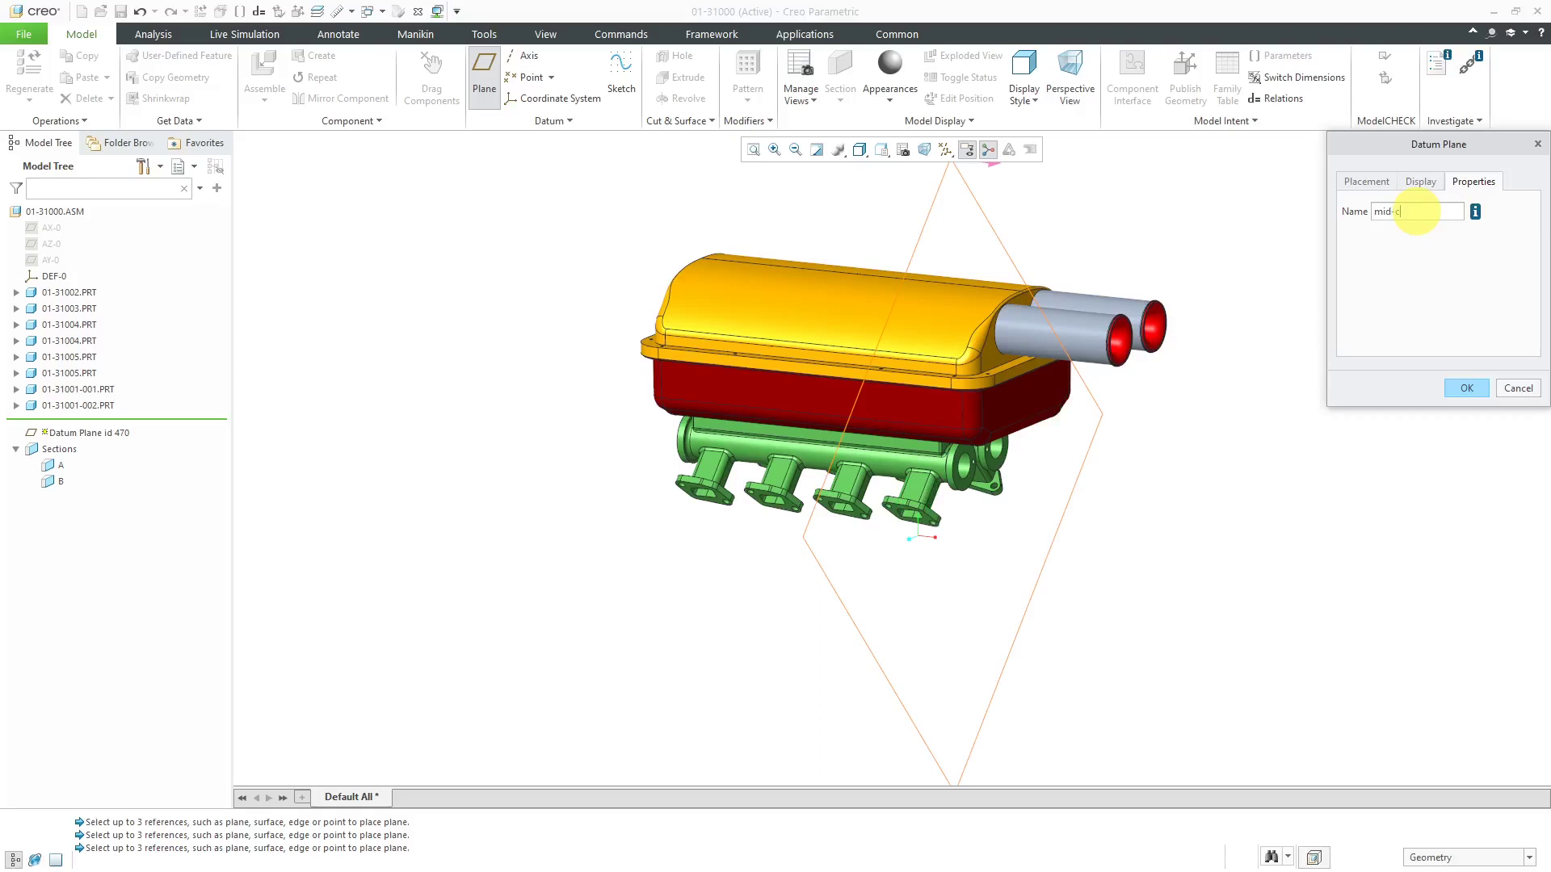
pyautogui.press('Return')
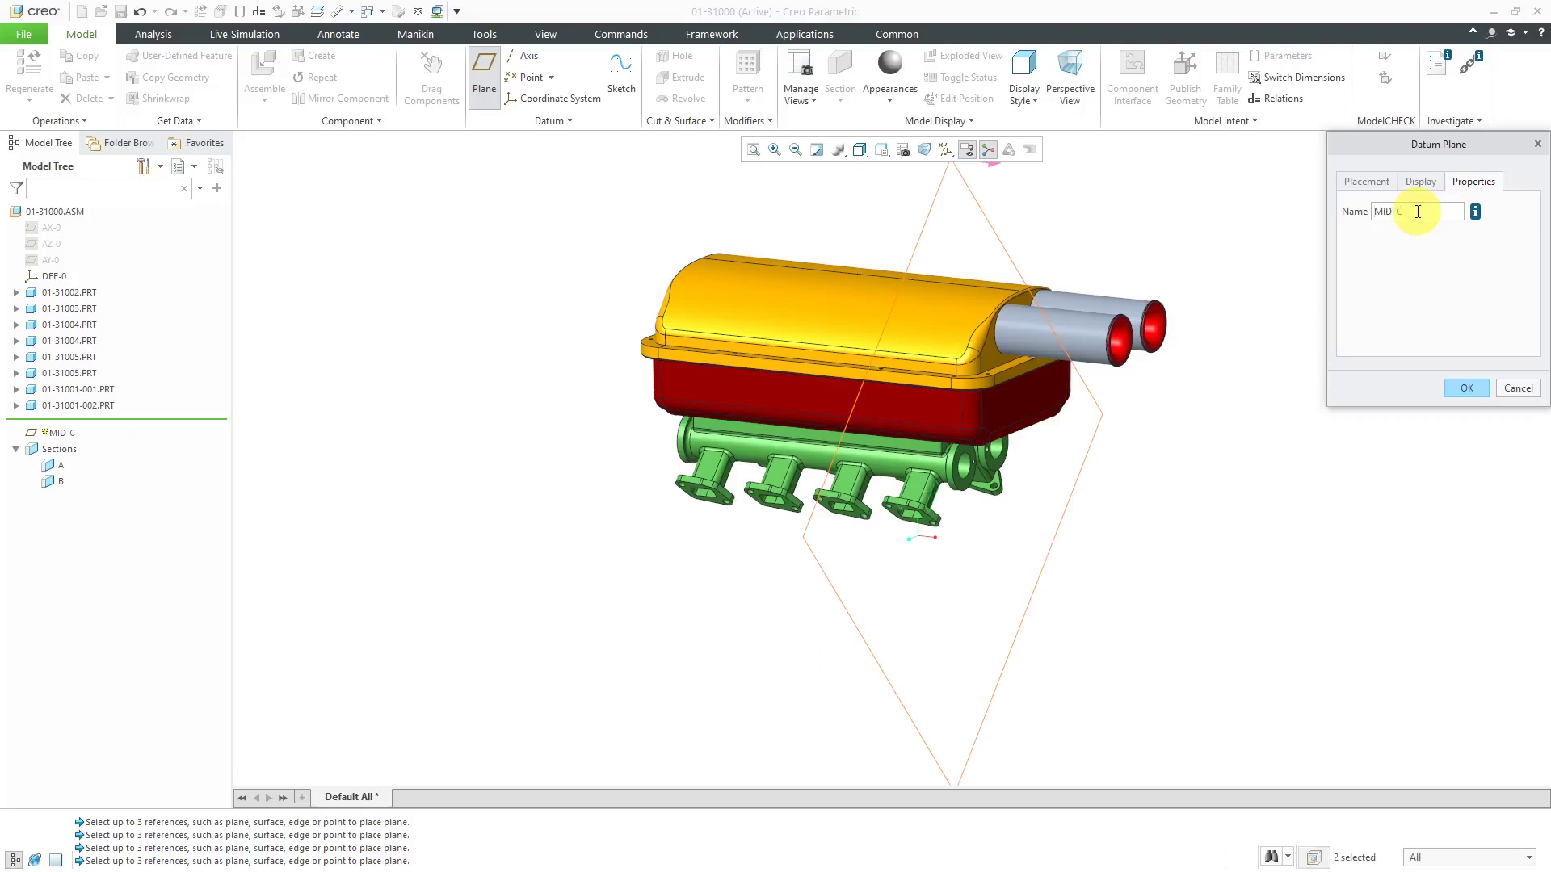
pyautogui.click(1463, 388)
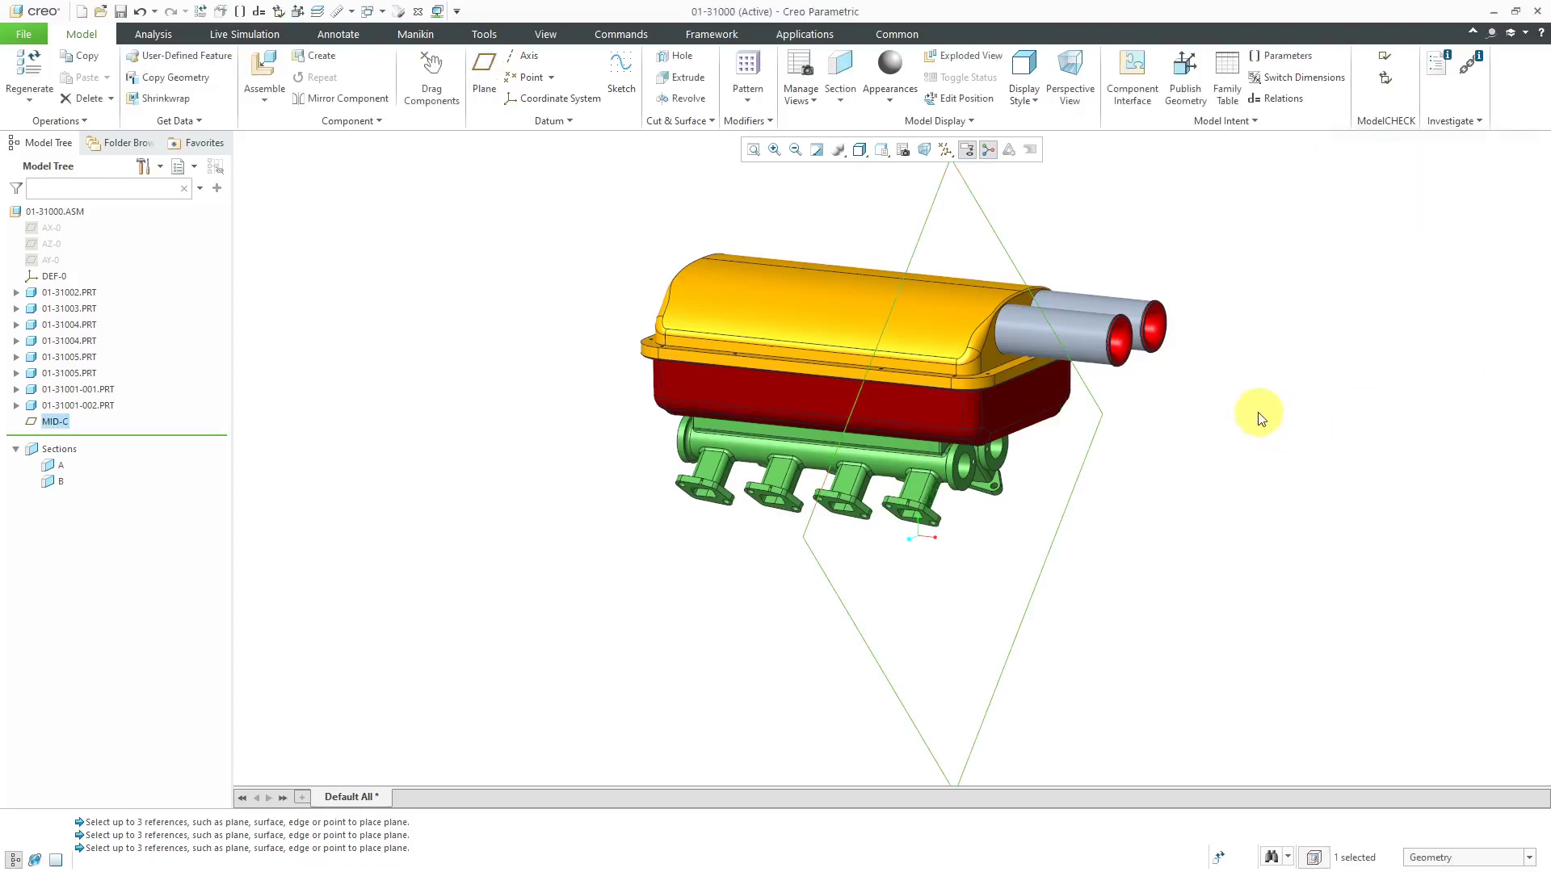
# - Place a new planar section on datum plane MID-C and show its hatching
pyautogui.click(848, 105)
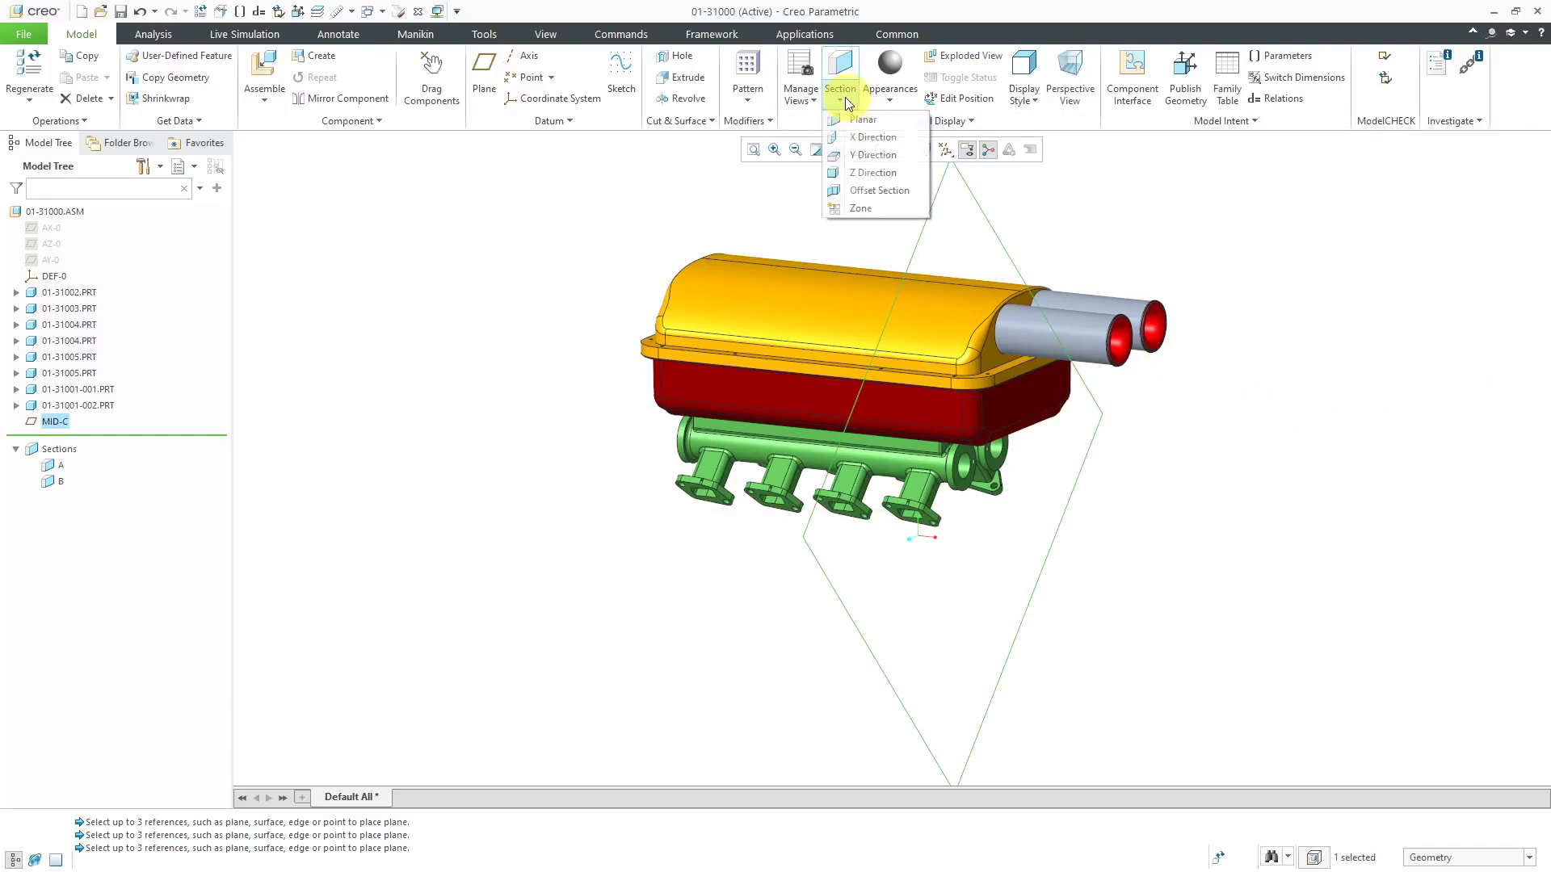
pyautogui.click(848, 129)
pyautogui.moveTo(1003, 396); pyautogui.dragTo(942, 422, button='middle')
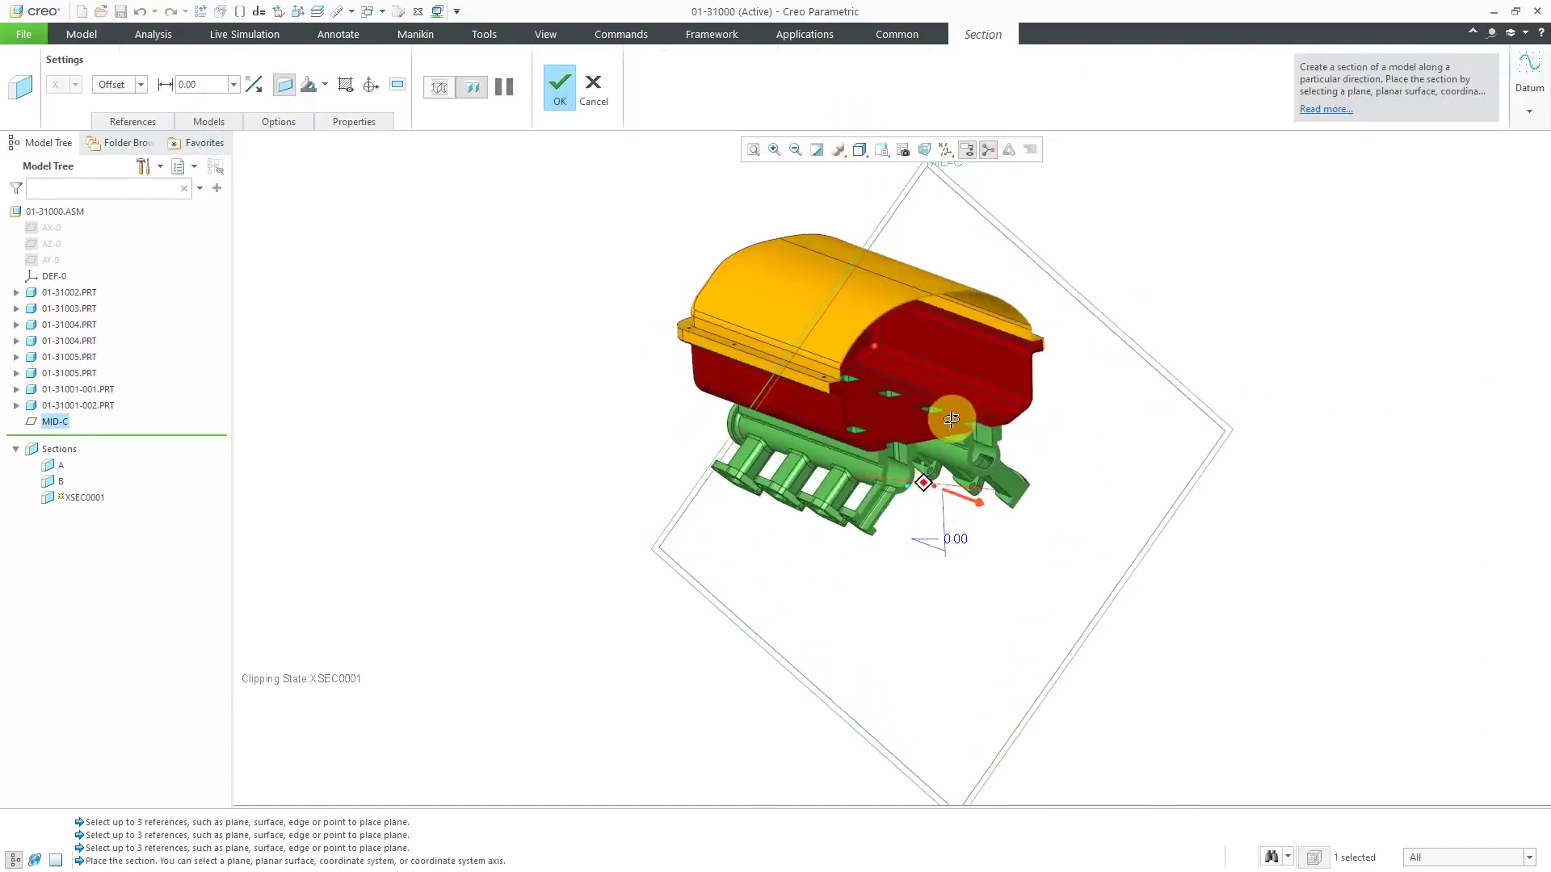
pyautogui.click(345, 84)
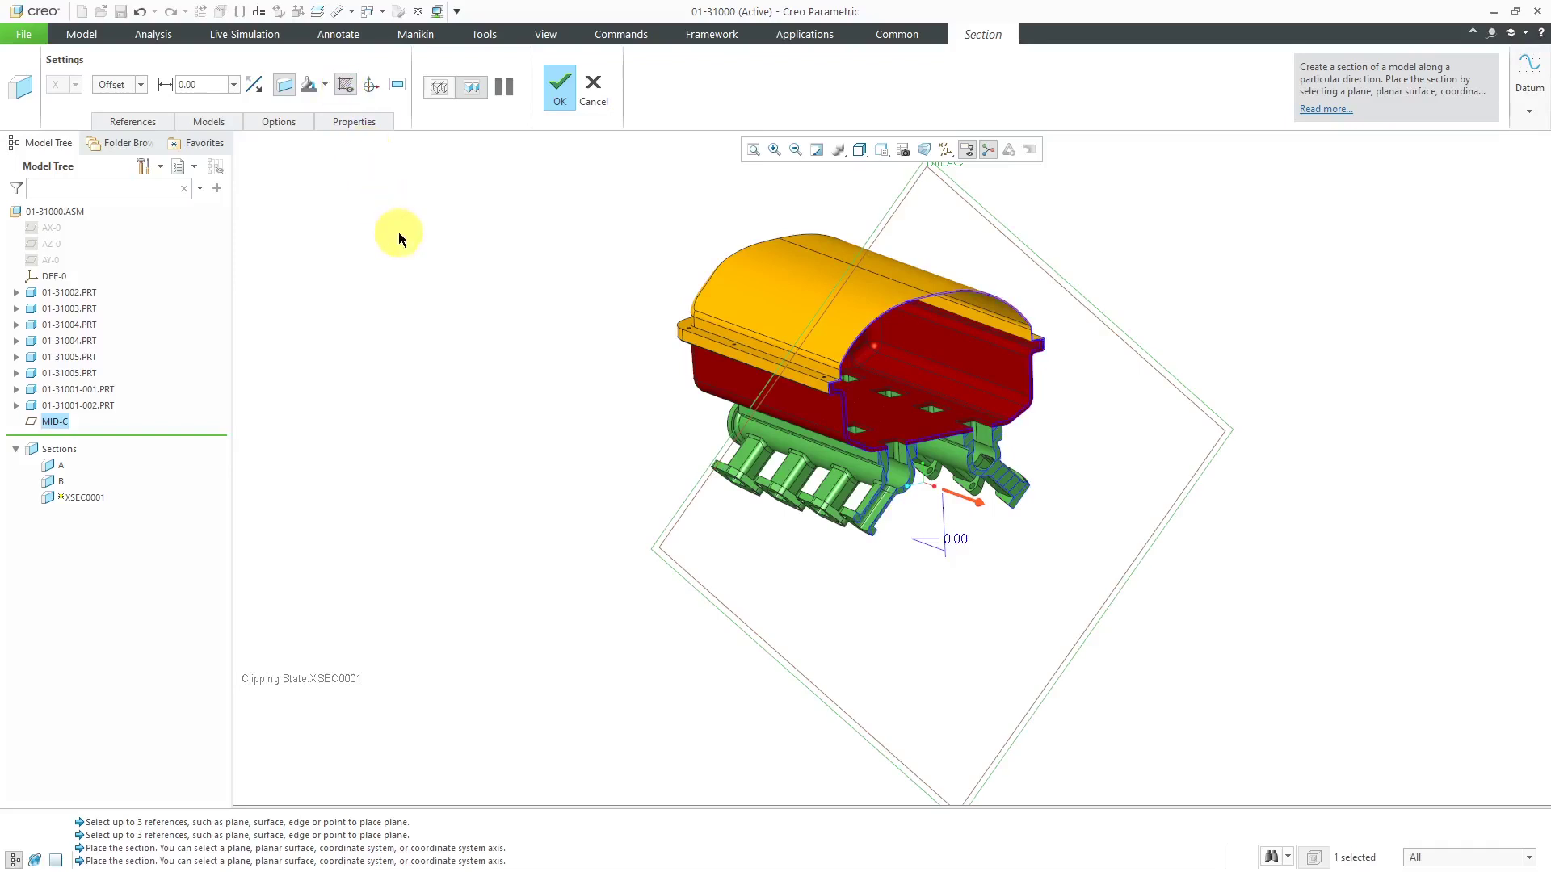
# - Name the new section C and complete it
pyautogui.click(374, 123)
pyautogui.doubleClick(399, 164)
pyautogui.write('c')
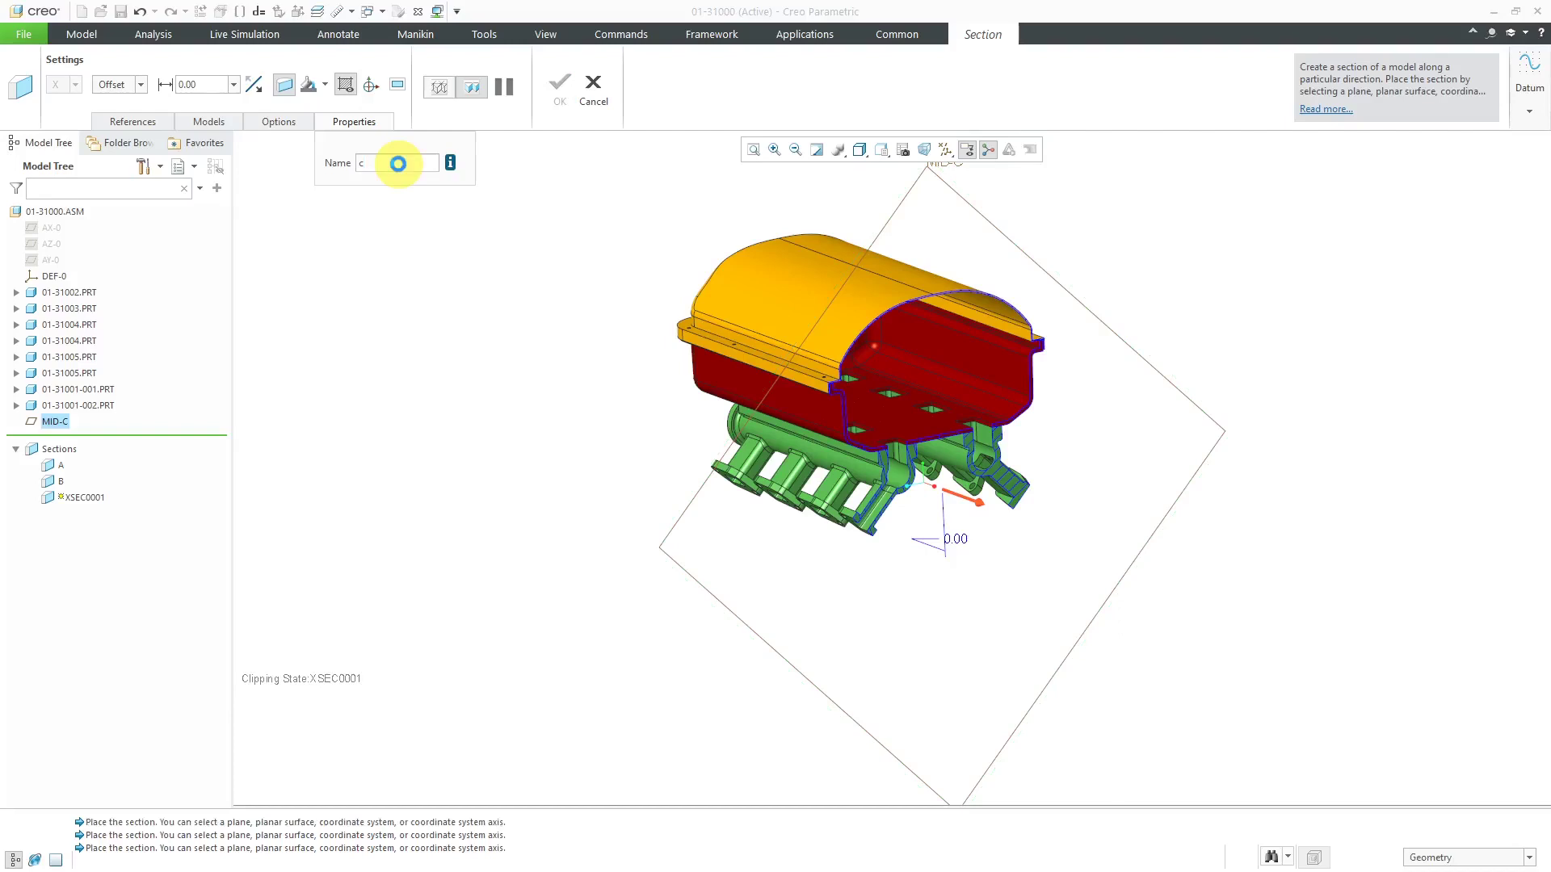
pyautogui.click(559, 84)
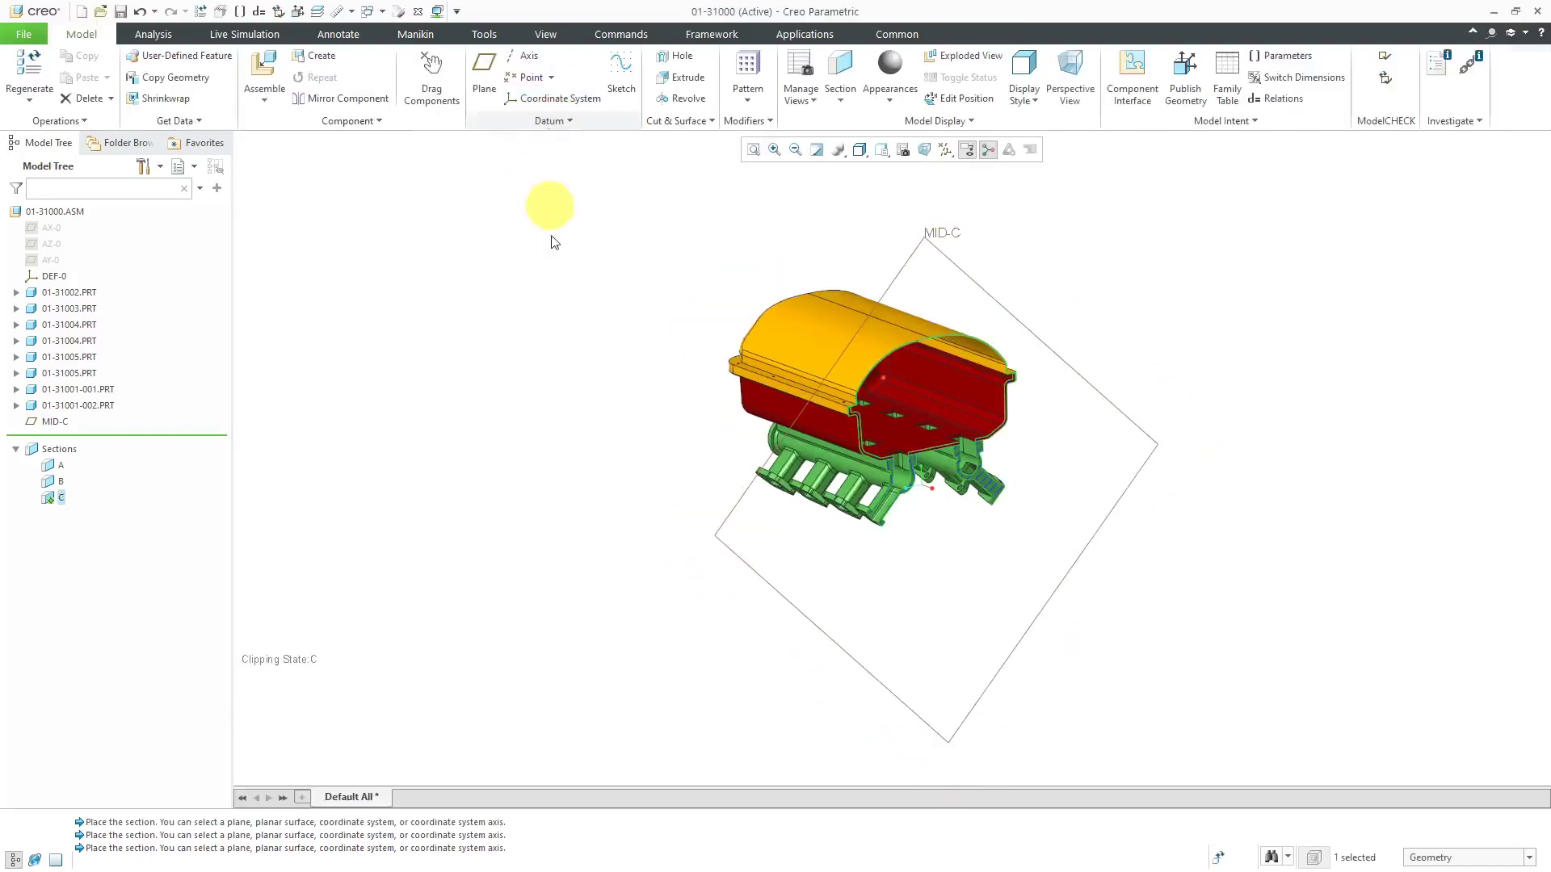
# - Edit the hatching of section C and reduce the hatch scale of the upper cover 01-31003.PRT
pyautogui.scroll(5, 963, 423)
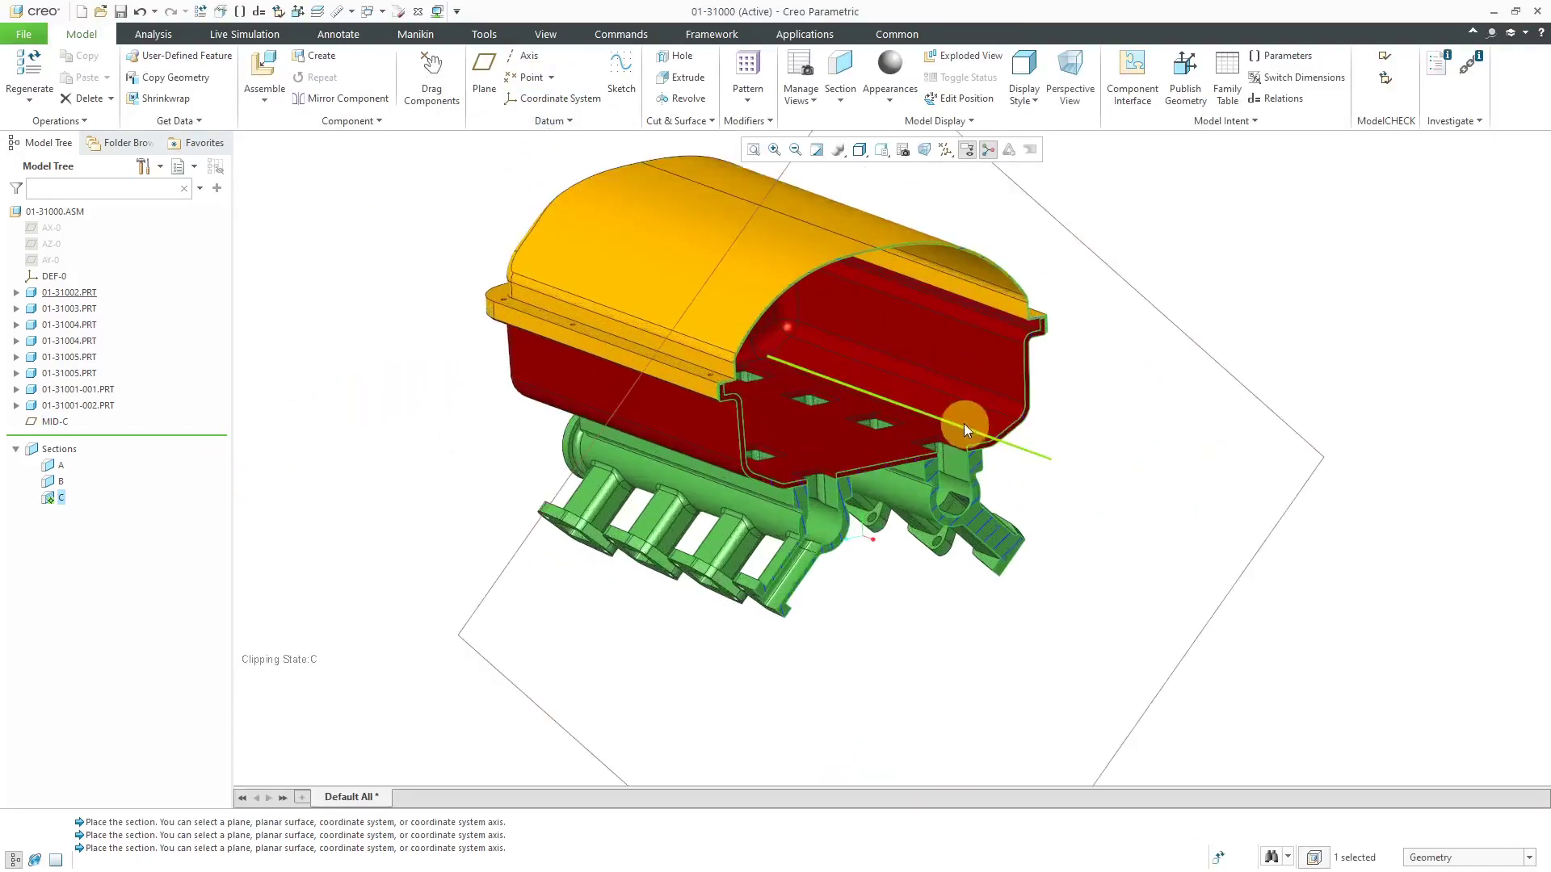
pyautogui.moveTo(416, 485); pyautogui.dragTo(724, 488, button='middle')
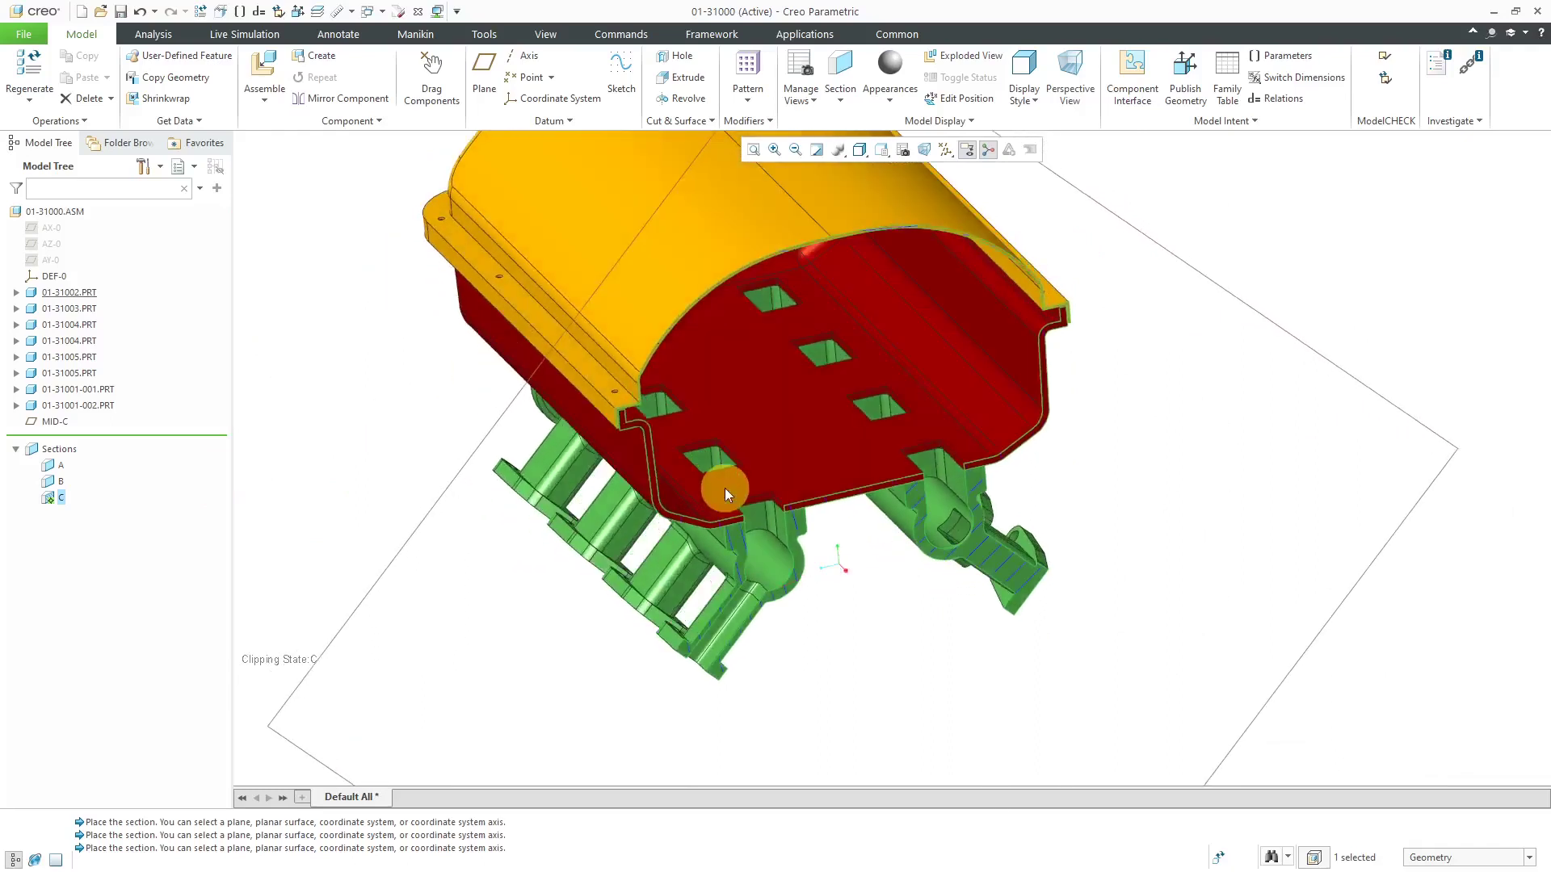
pyautogui.rightClick(58, 498)
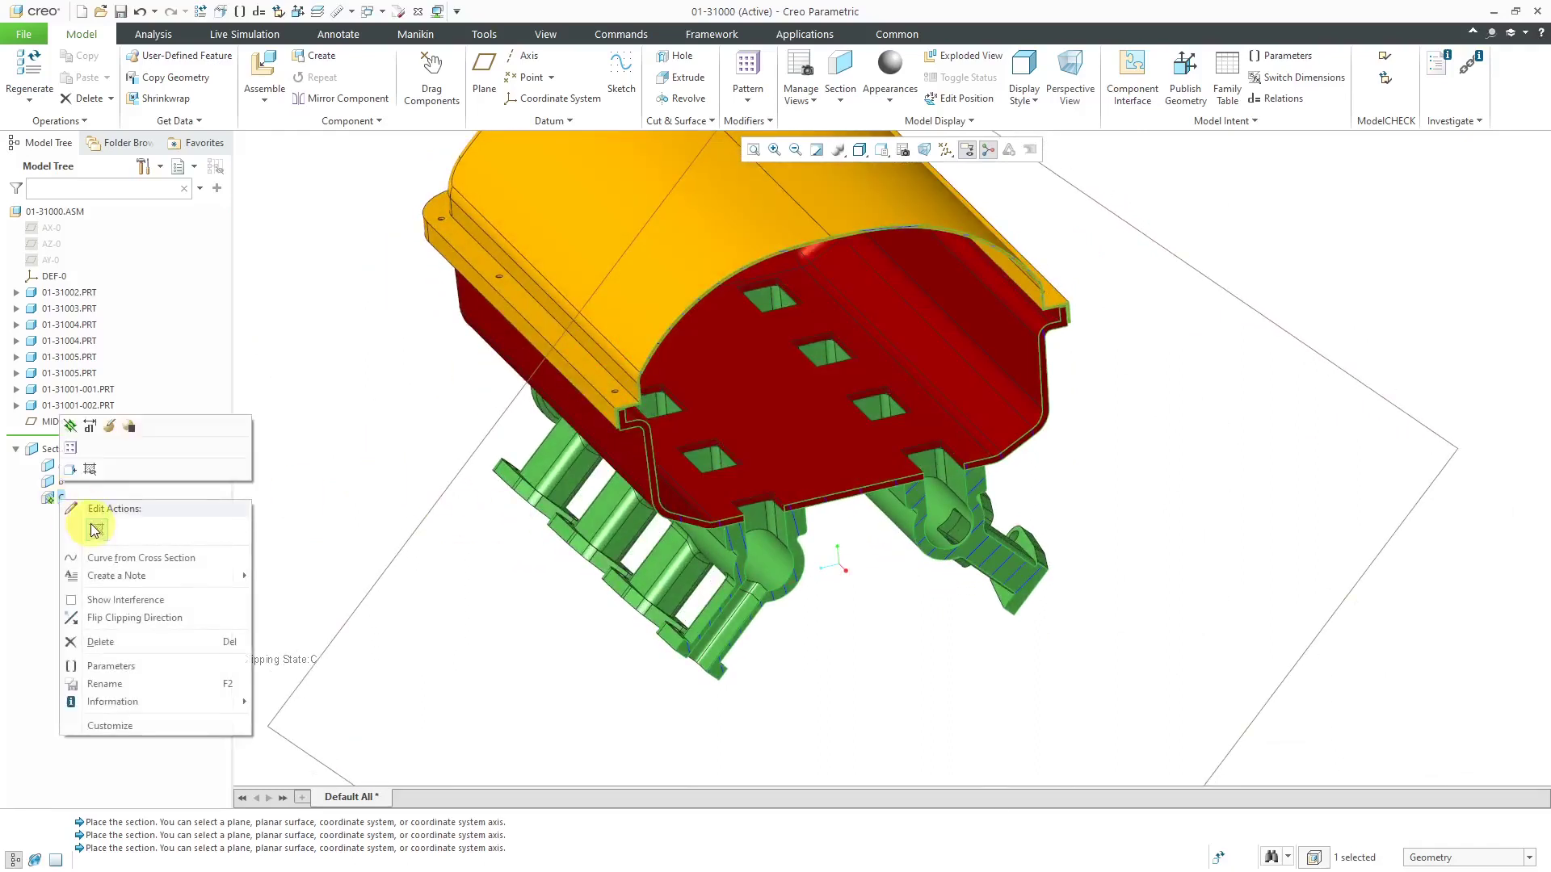
pyautogui.click(96, 531)
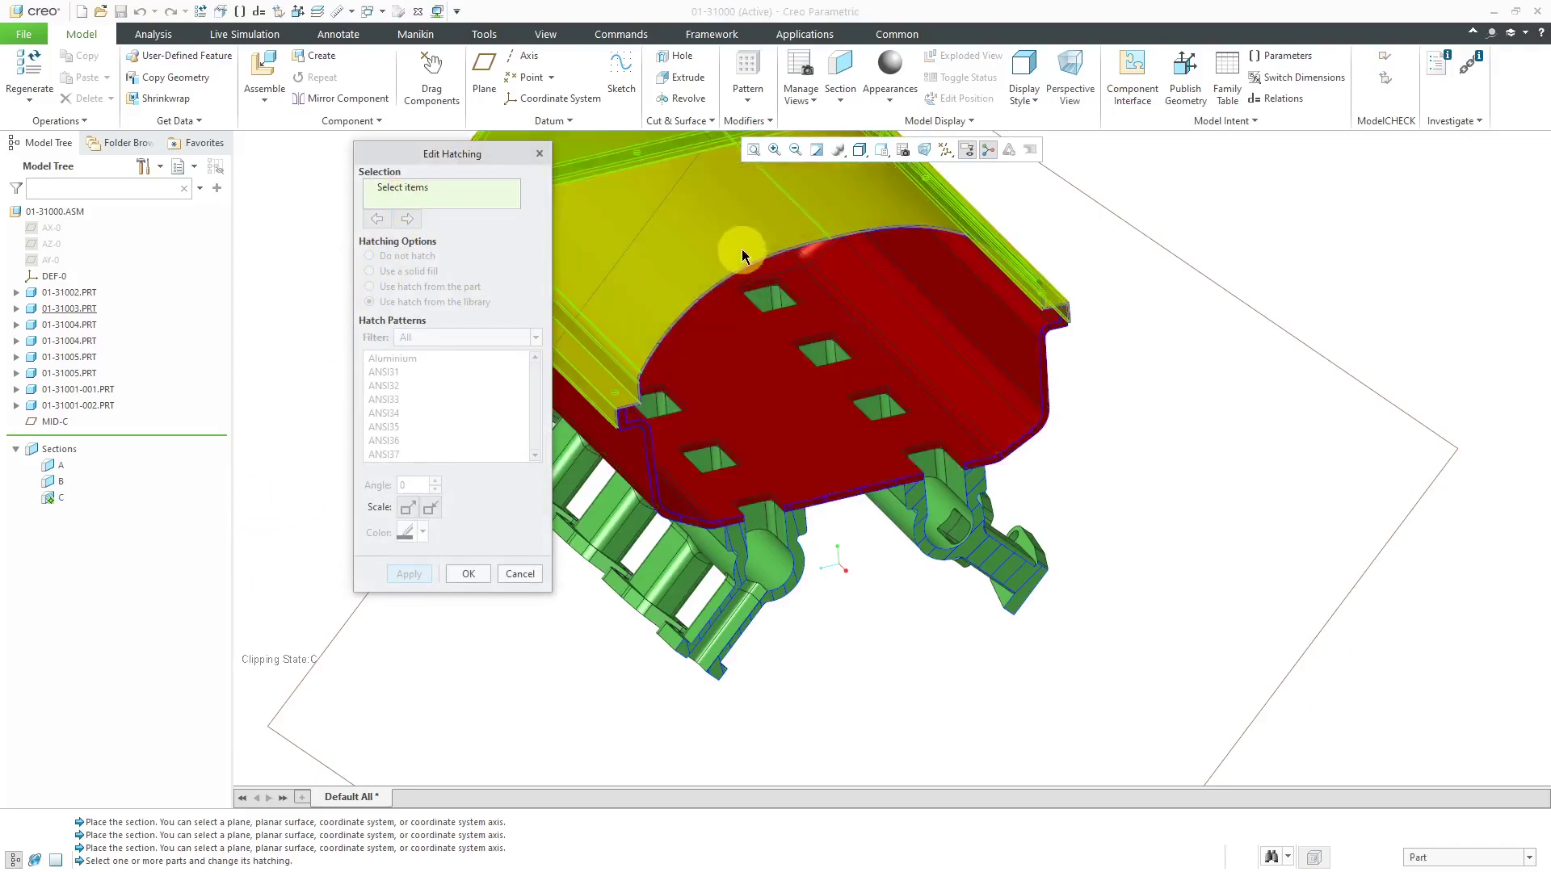
pyautogui.click(741, 249)
pyautogui.scroll(3, 683, 226)
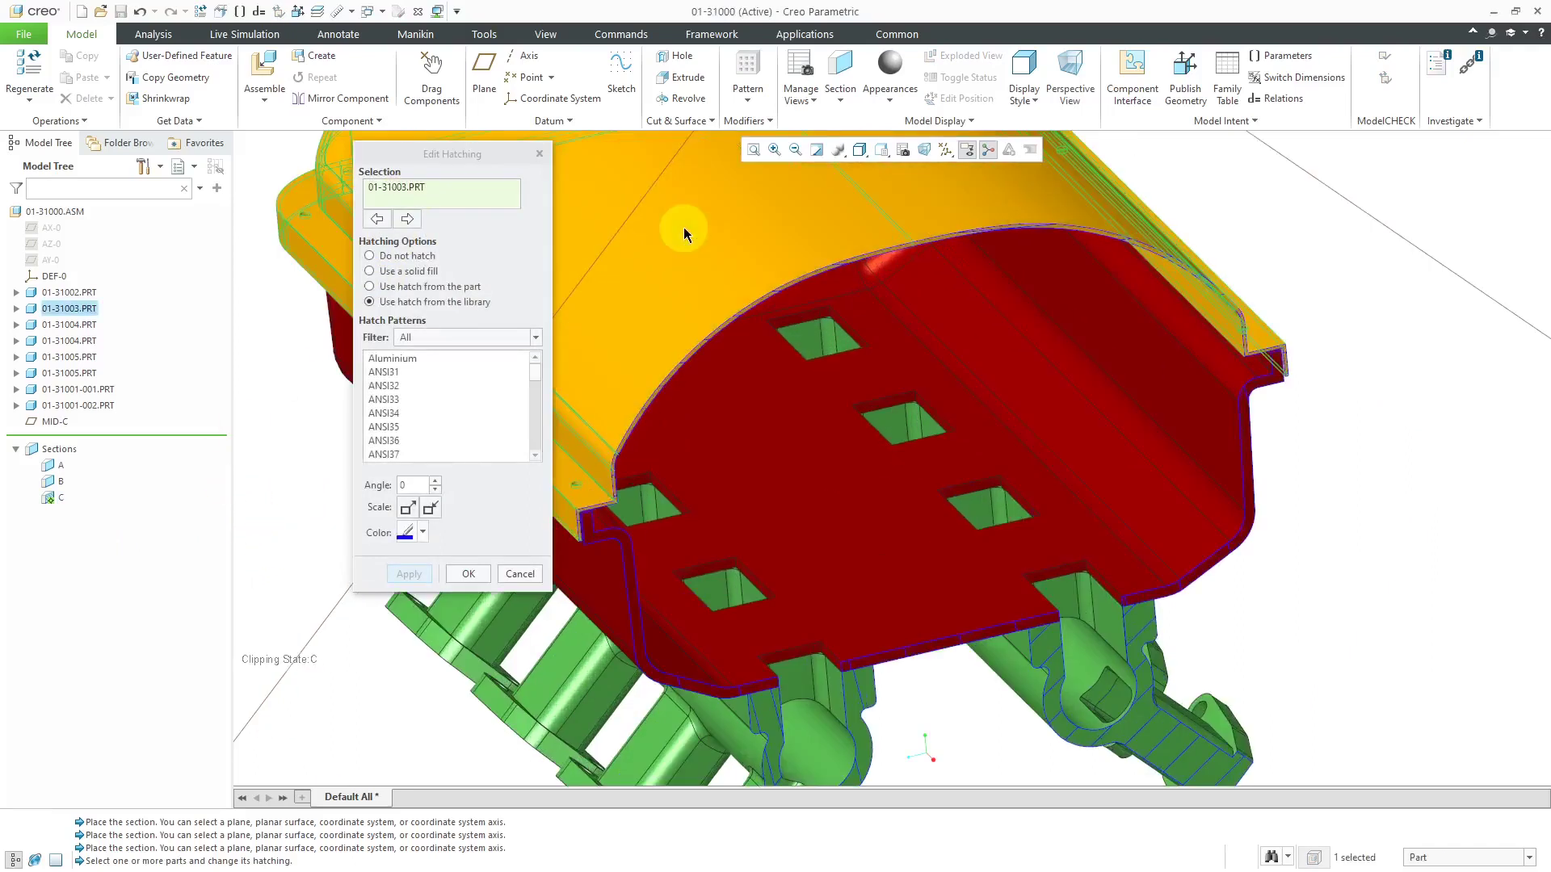
pyautogui.click(431, 508)
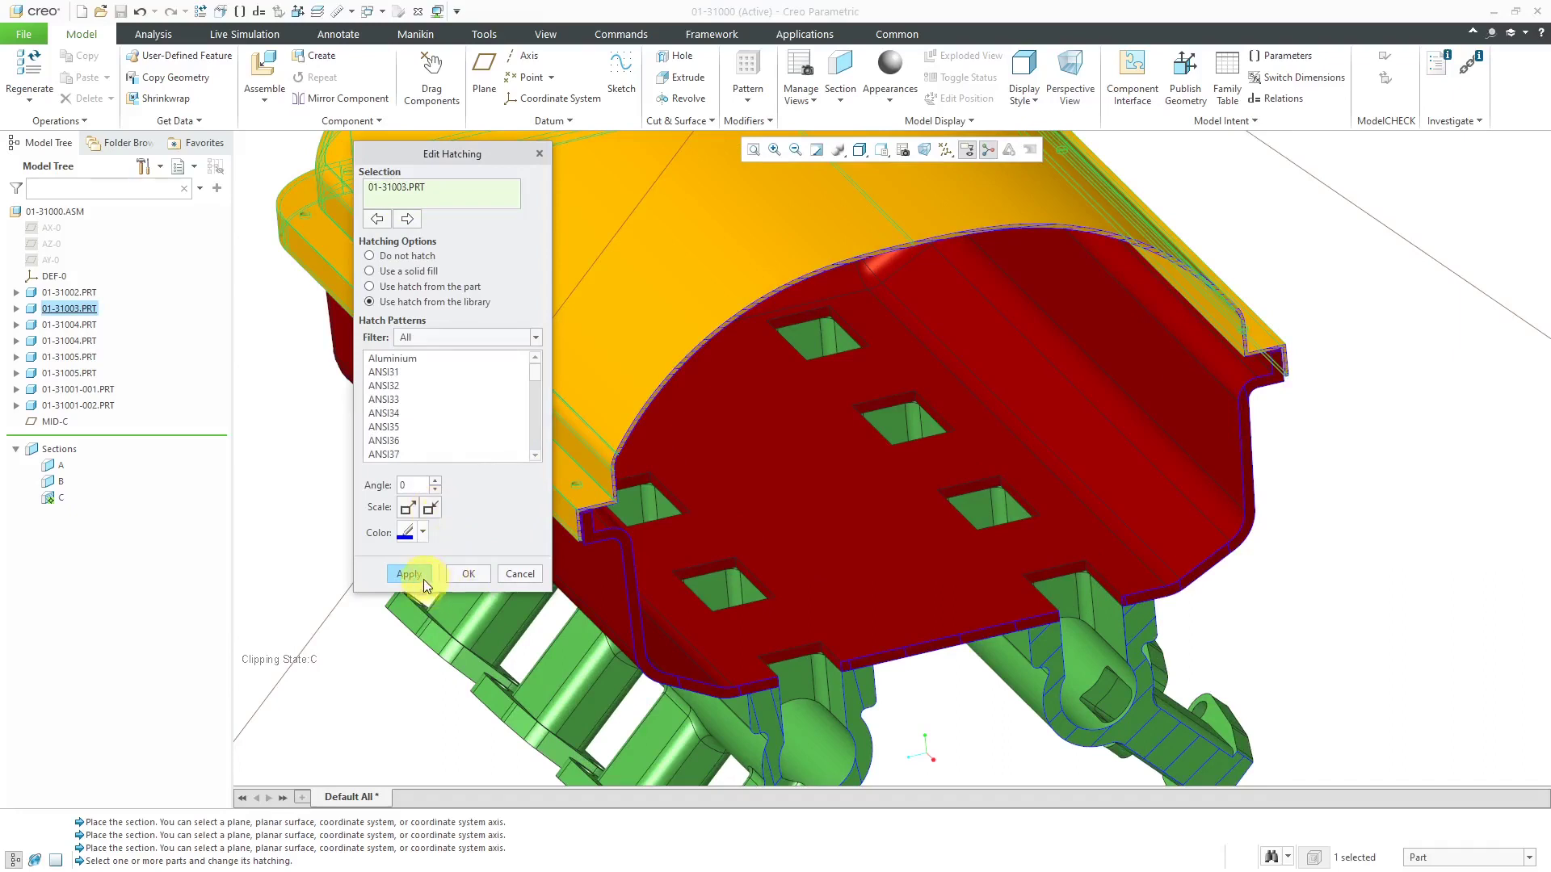
pyautogui.click(406, 573)
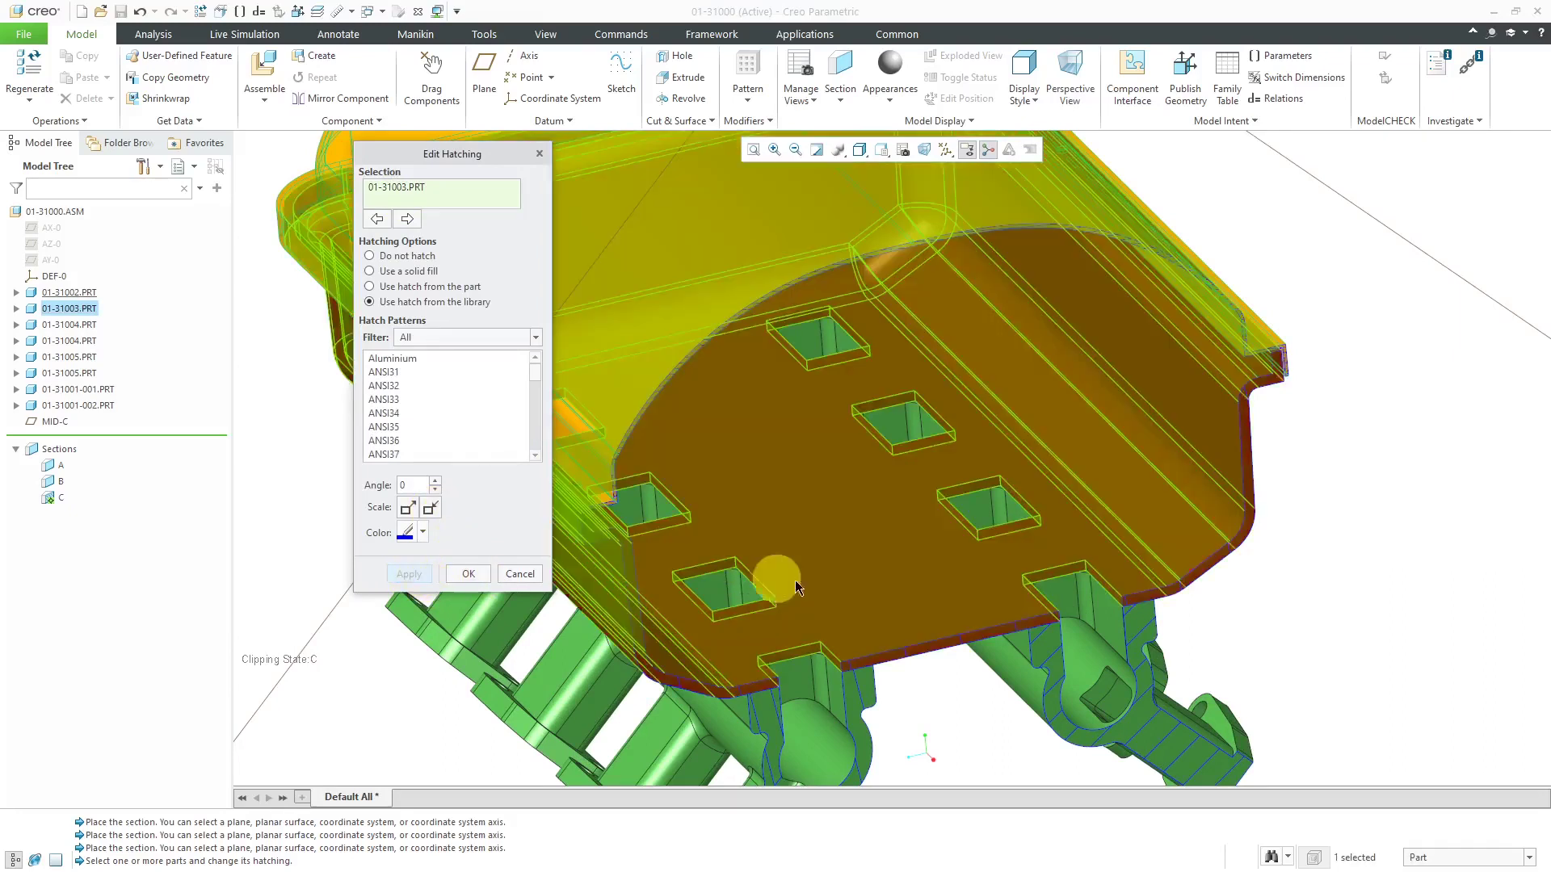
# - Reduce the hatch scale of the lower housing 01-31002.PRT in section C and finish editing the hatching
pyautogui.click(845, 593)
pyautogui.click(470, 575)
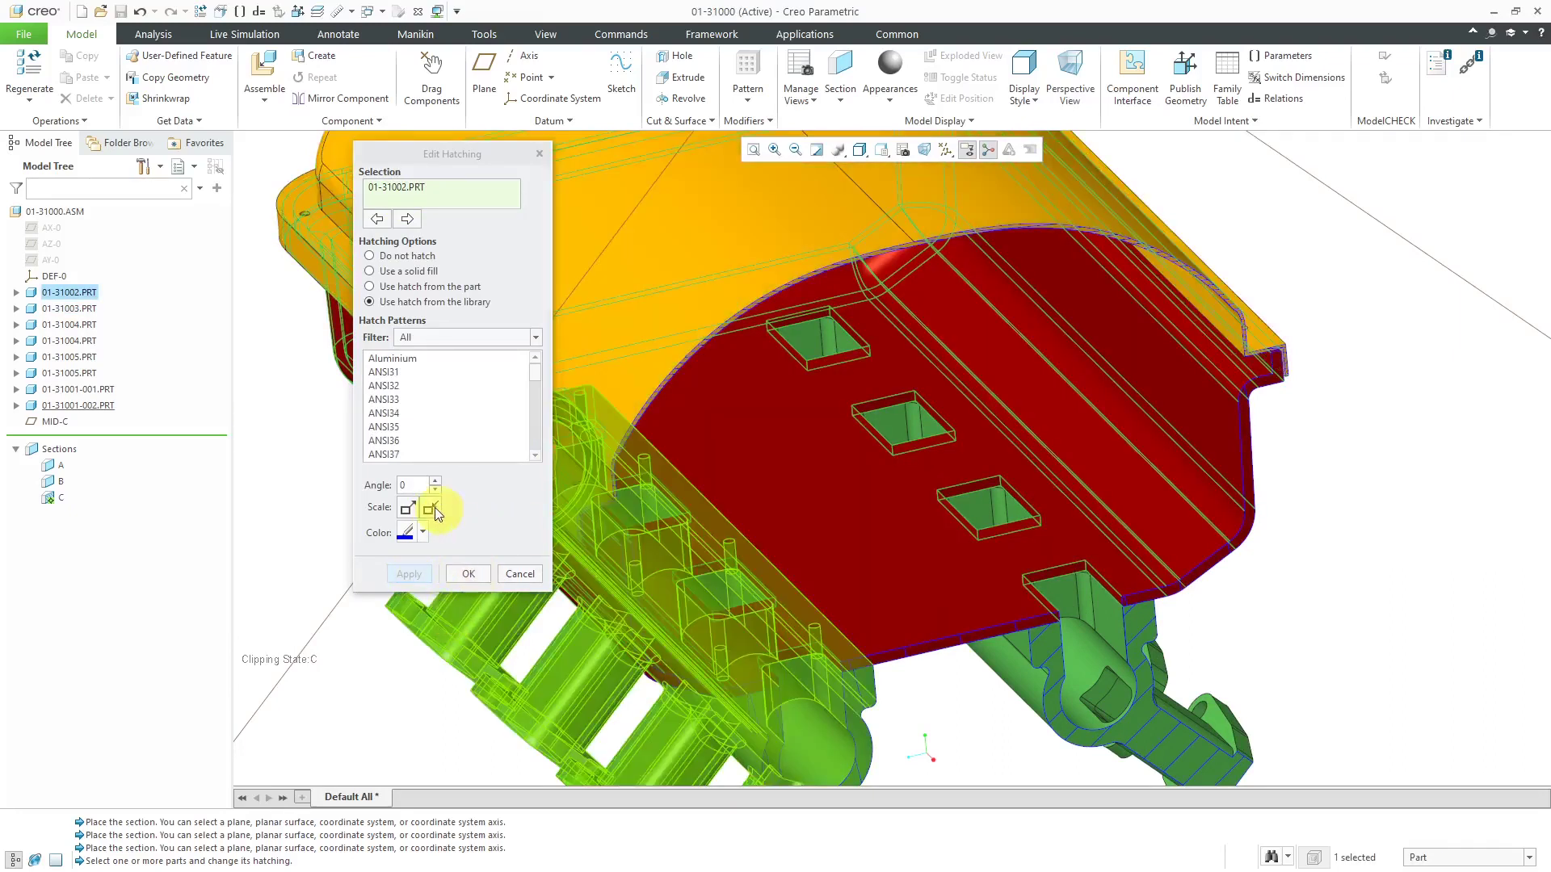
pyautogui.click(433, 507)
pyautogui.click(408, 574)
pyautogui.click(468, 573)
# - Turn off the display of datum planes in the assembly
pyautogui.scroll(-3, 772, 493)
pyautogui.moveTo(773, 493)
pyautogui.mouseDown(button='middle')
pyautogui.moveTo(787, 507)
pyautogui.moveTo(760, 473)
pyautogui.moveTo(724, 487)
pyautogui.moveTo(733, 497)
pyautogui.mouseUp(button='middle')
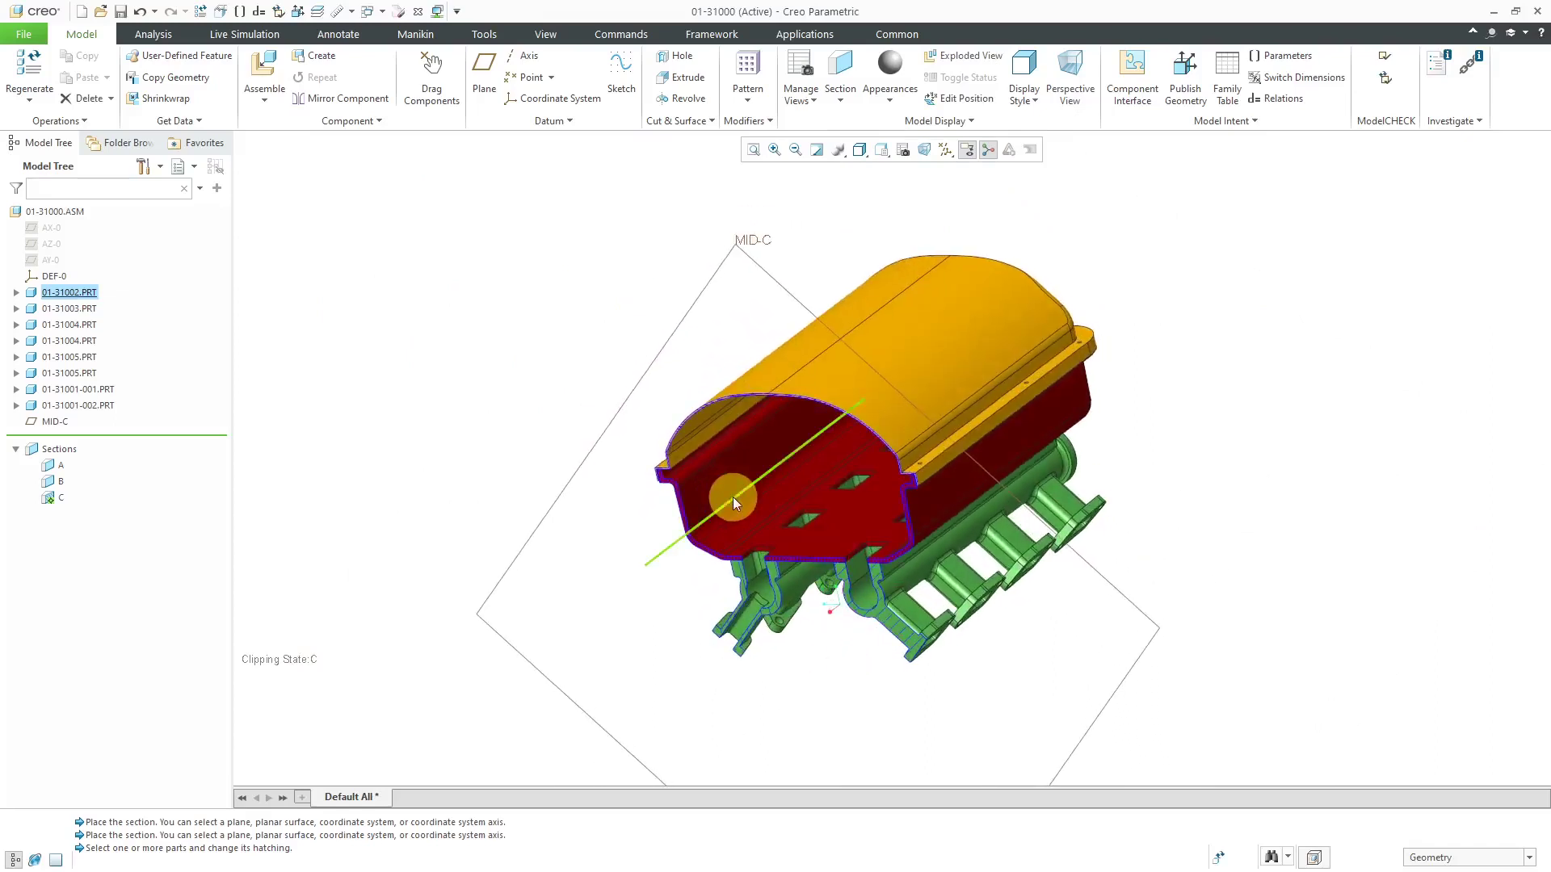
pyautogui.click(941, 152)
pyautogui.click(995, 240)
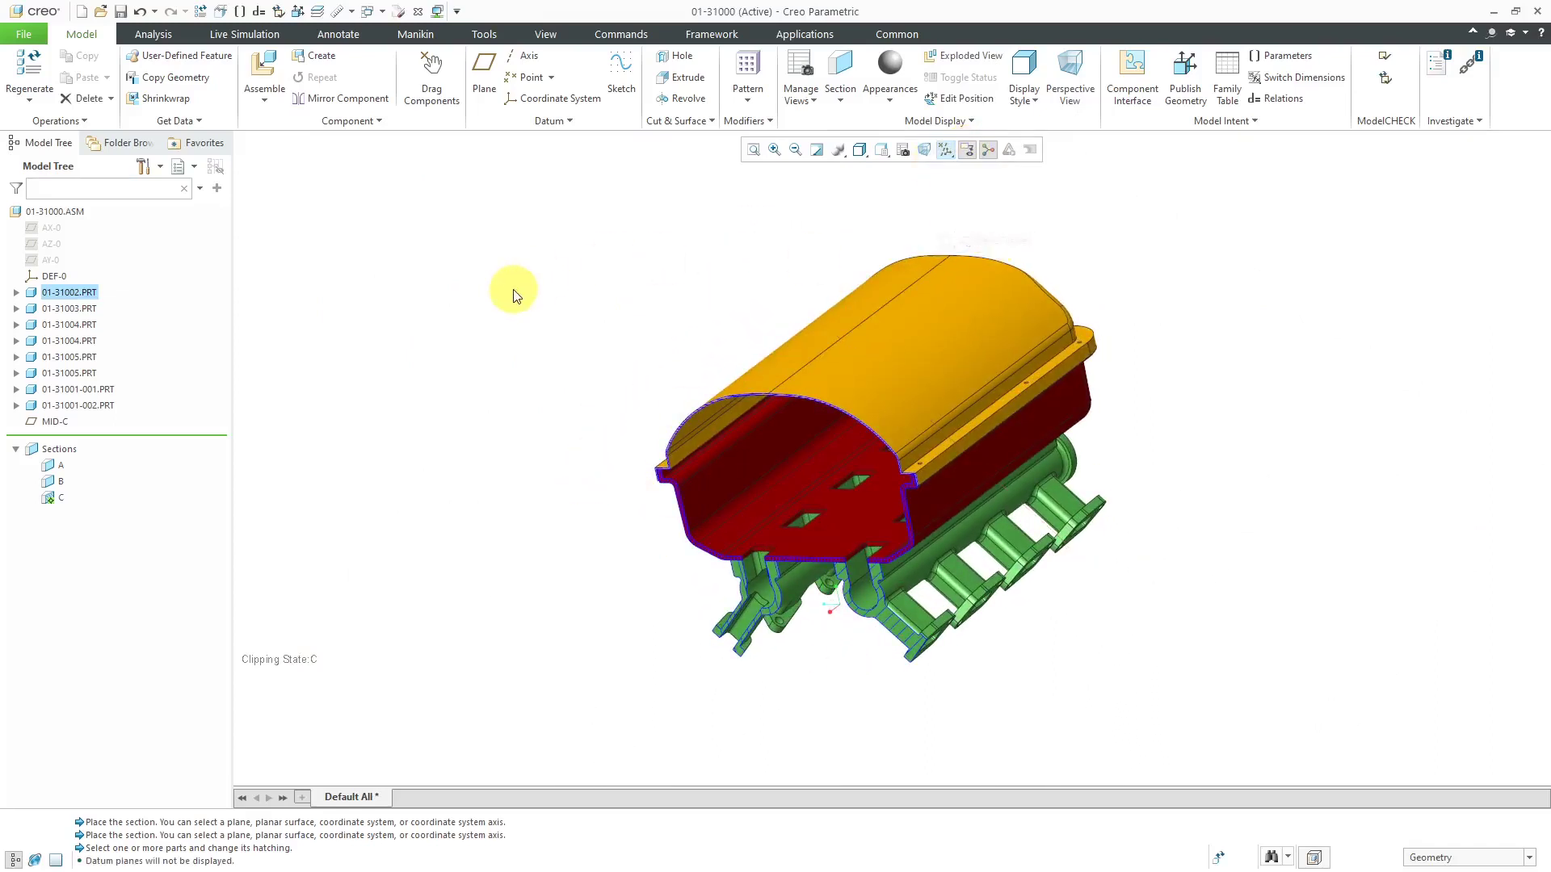
pyautogui.moveTo(769, 332)
pyautogui.mouseDown(button='middle')
pyautogui.moveTo(795, 318)
pyautogui.moveTo(775, 356)
pyautogui.mouseUp(button='middle')
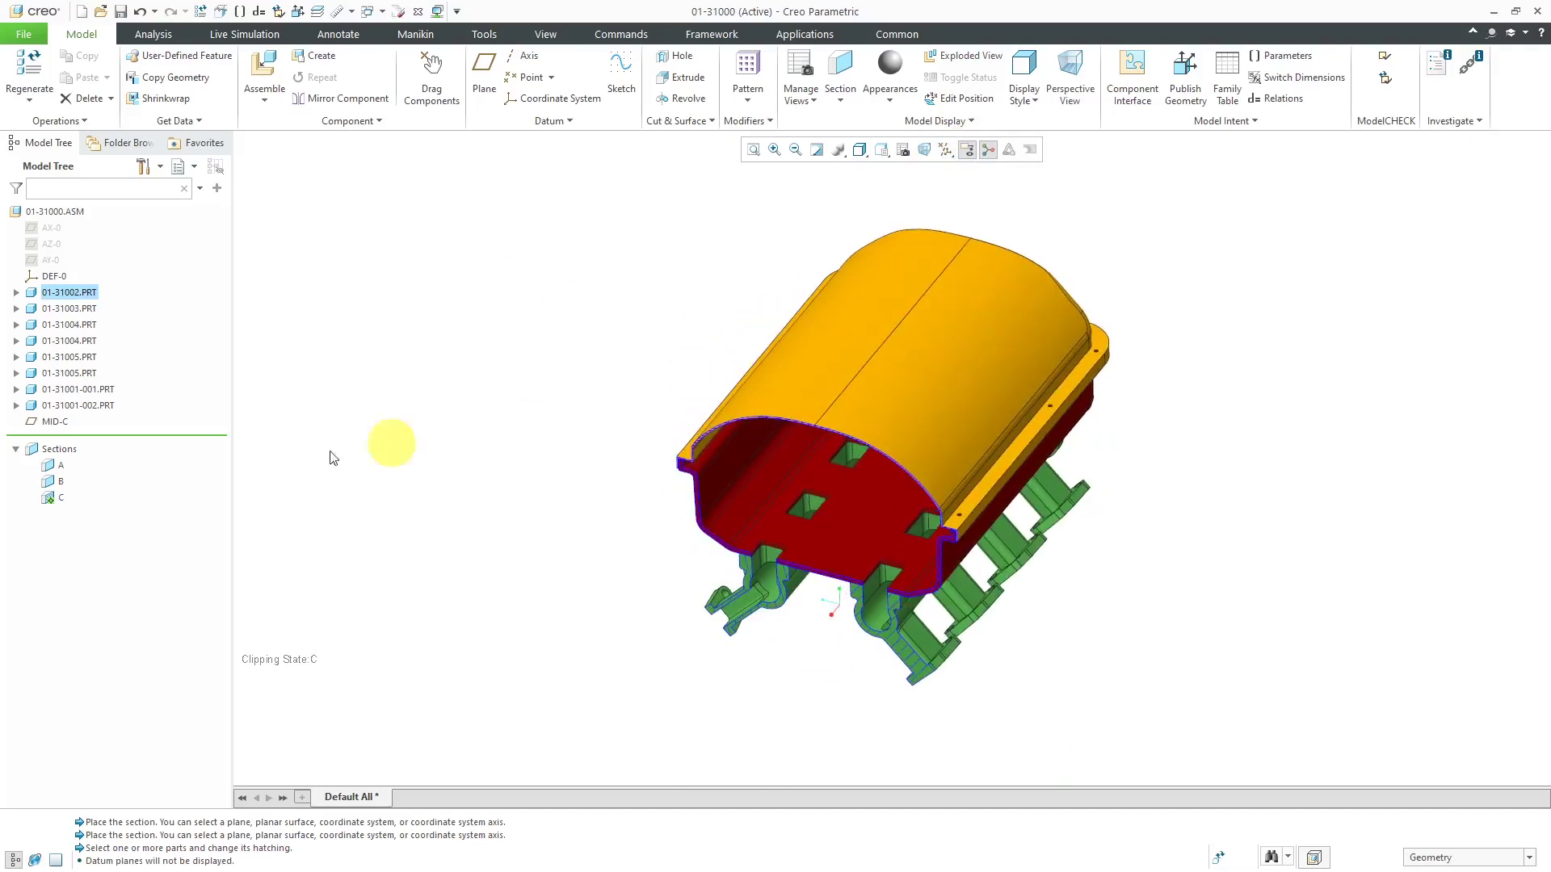
# - Deactivate section C and hide its hatching so the whole assembly is displayed
pyautogui.rightClick(60, 497)
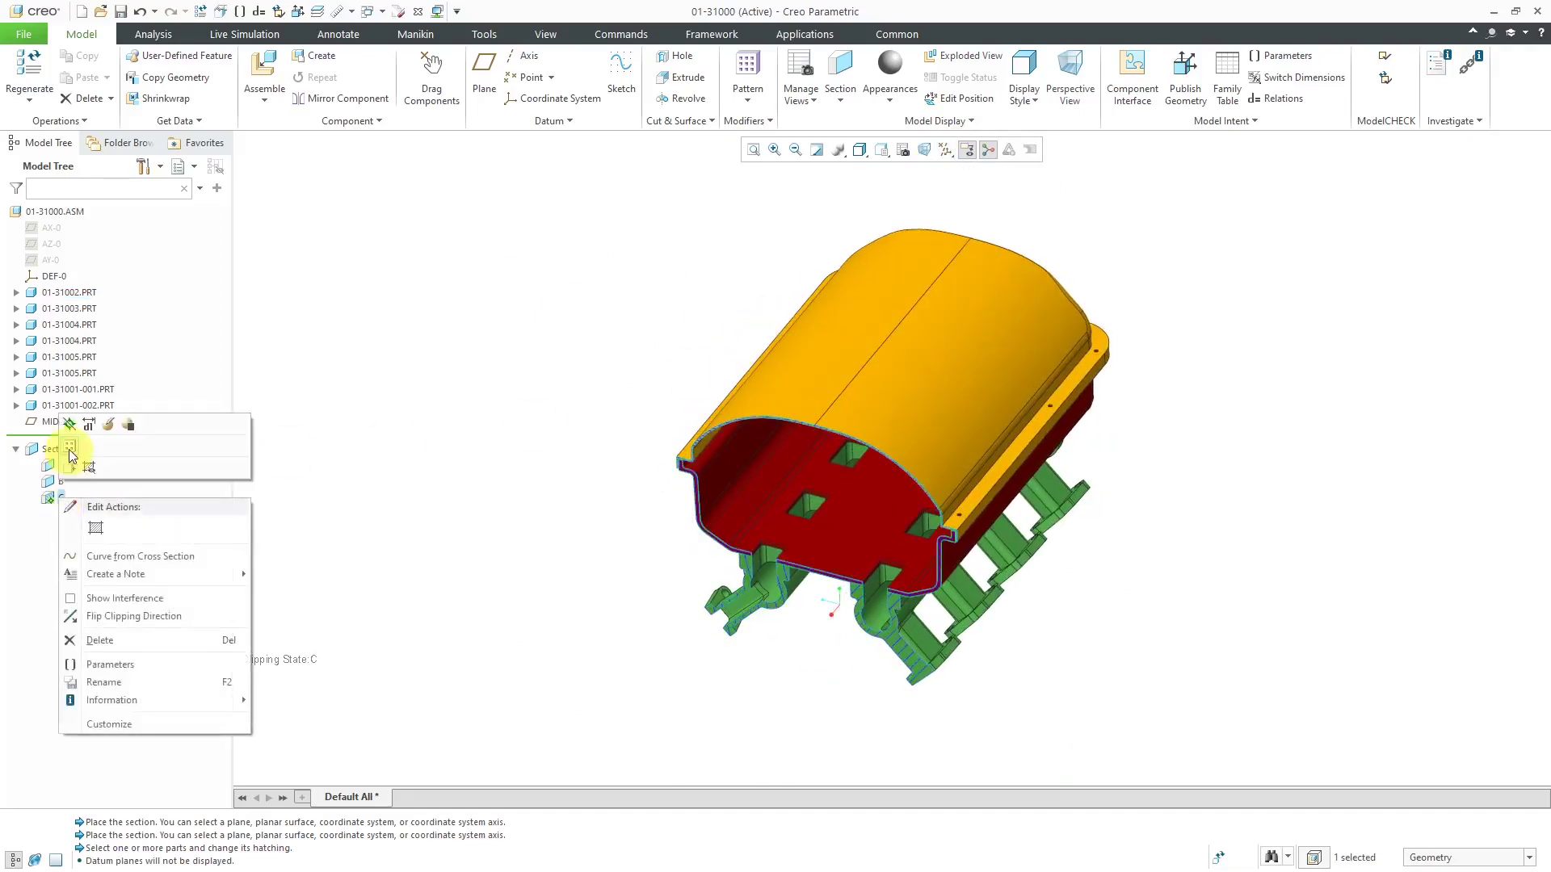
pyautogui.click(70, 426)
pyautogui.rightClick(58, 497)
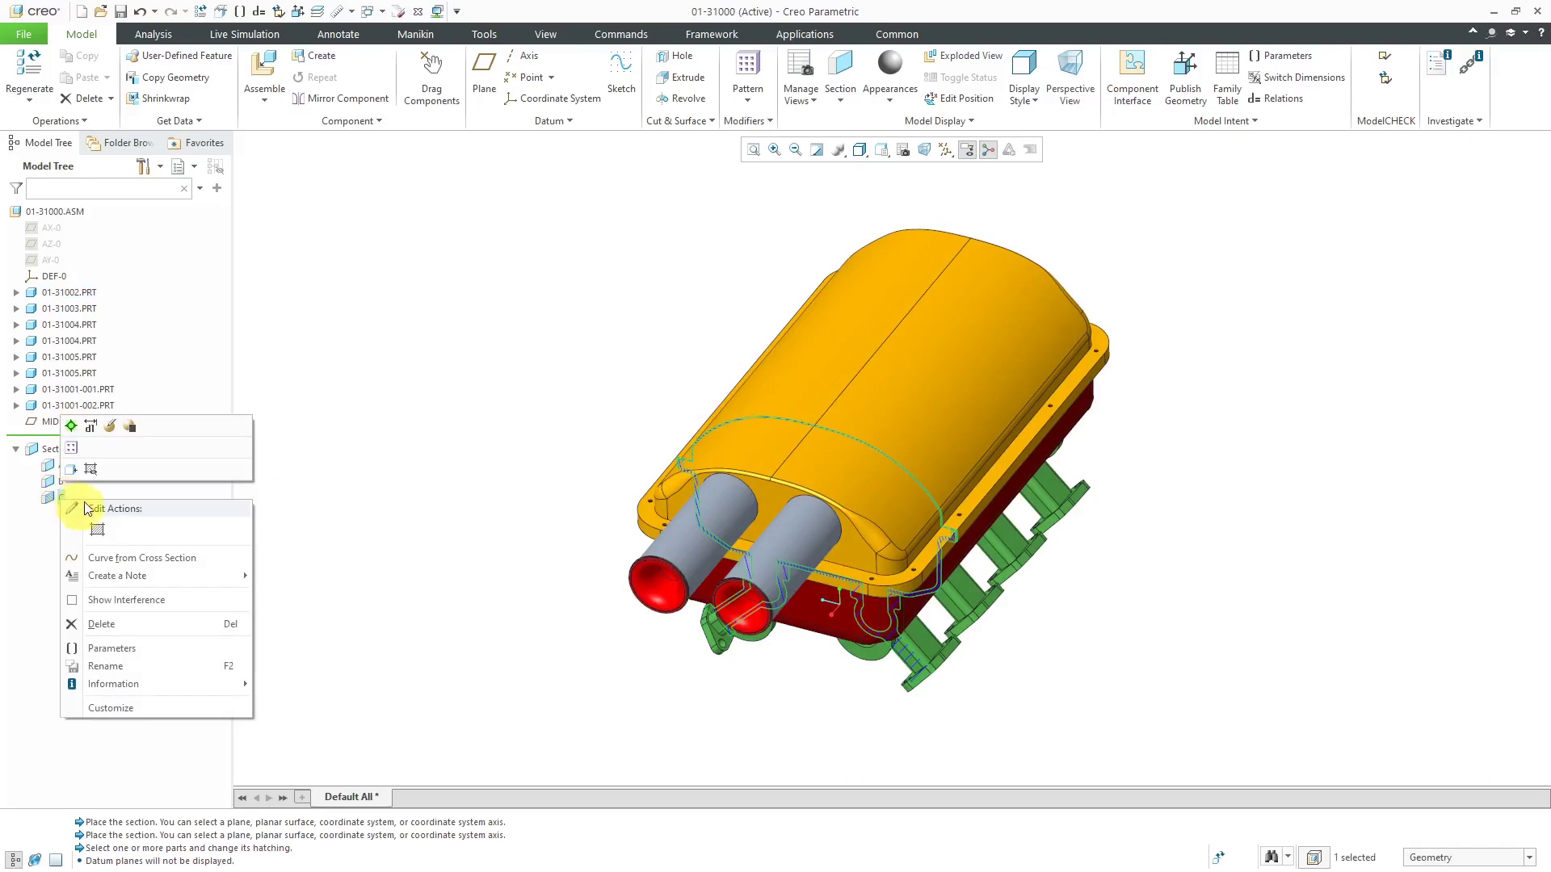
pyautogui.click(92, 469)
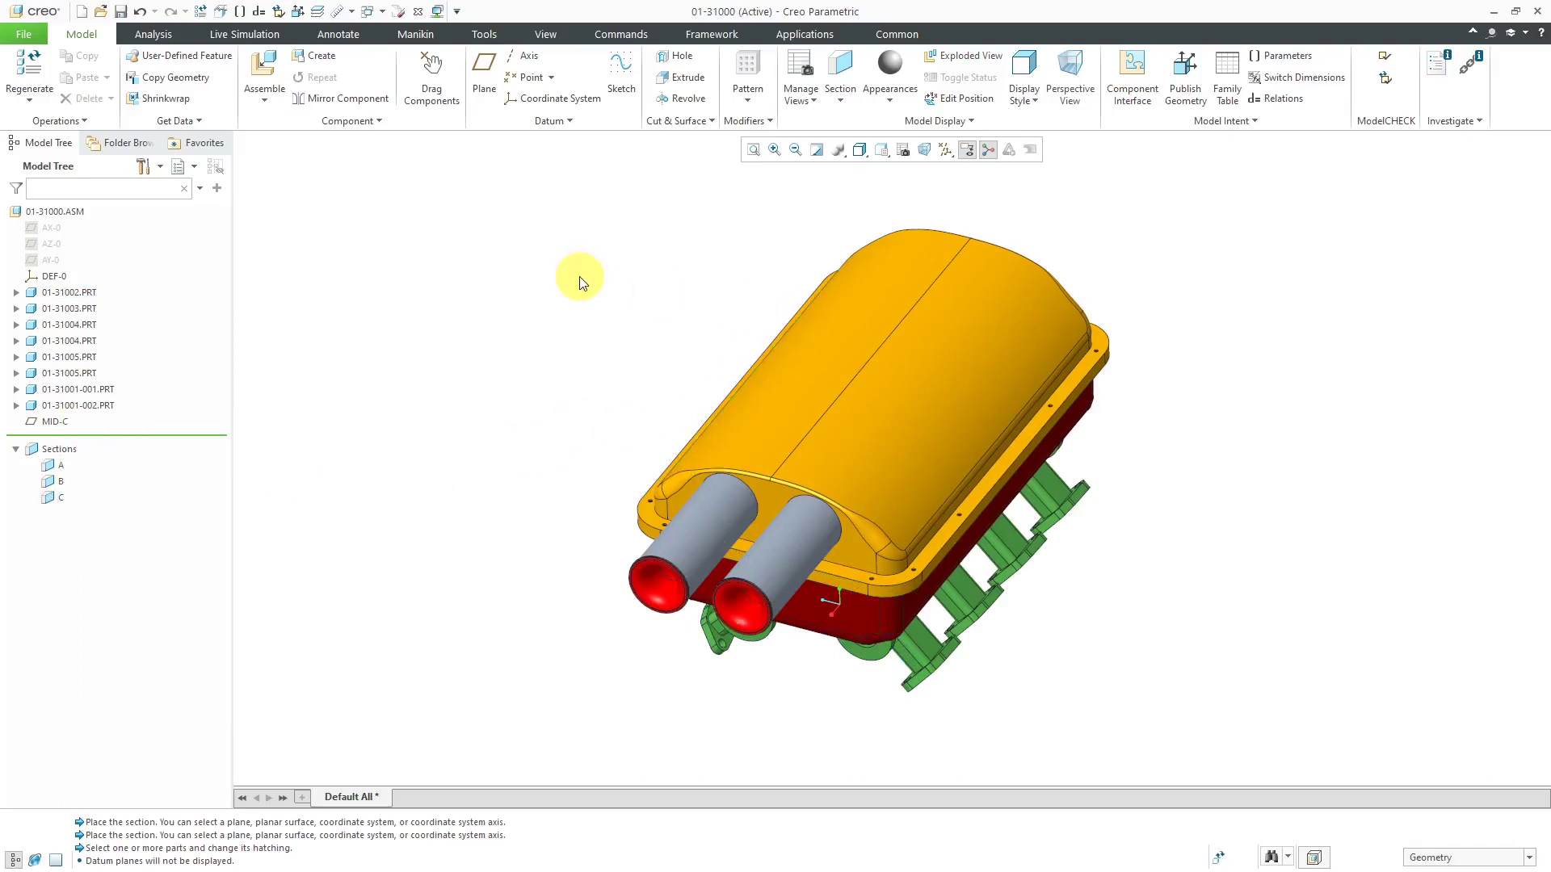
# - Start a new drawing named drw0001 without the default template
pyautogui.click(84, 21)
pyautogui.click(691, 418)
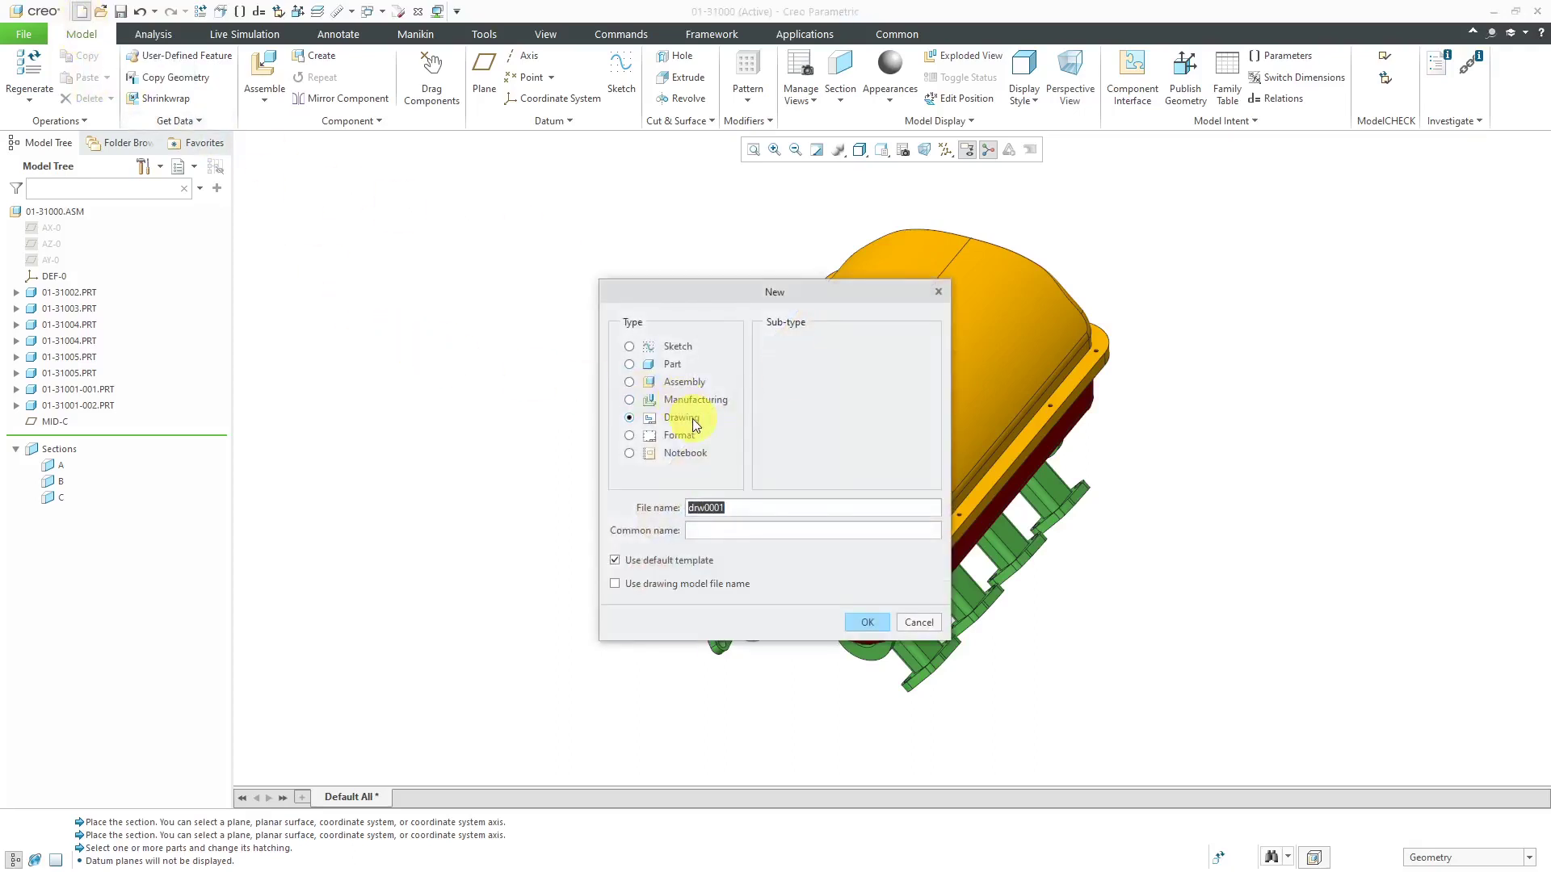
pyautogui.click(695, 509)
pyautogui.click(615, 561)
pyautogui.click(865, 624)
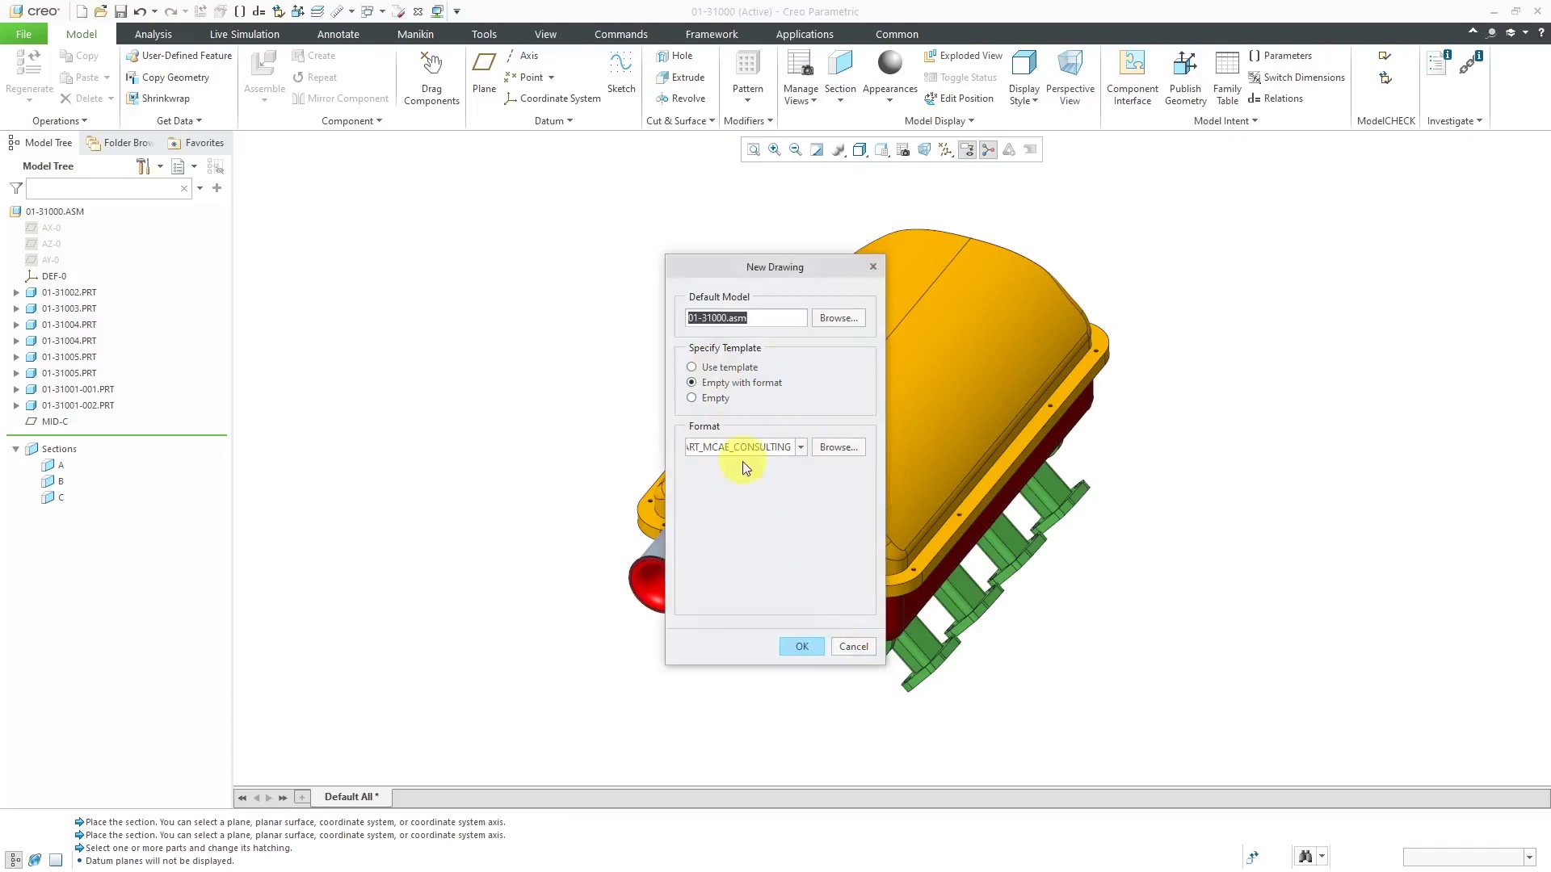
# - Create the drawing of 01-31000.asm as empty with the MCAE Consulting format, using format sheet 1 and leaving drawn_by blank
pyautogui.click(798, 648)
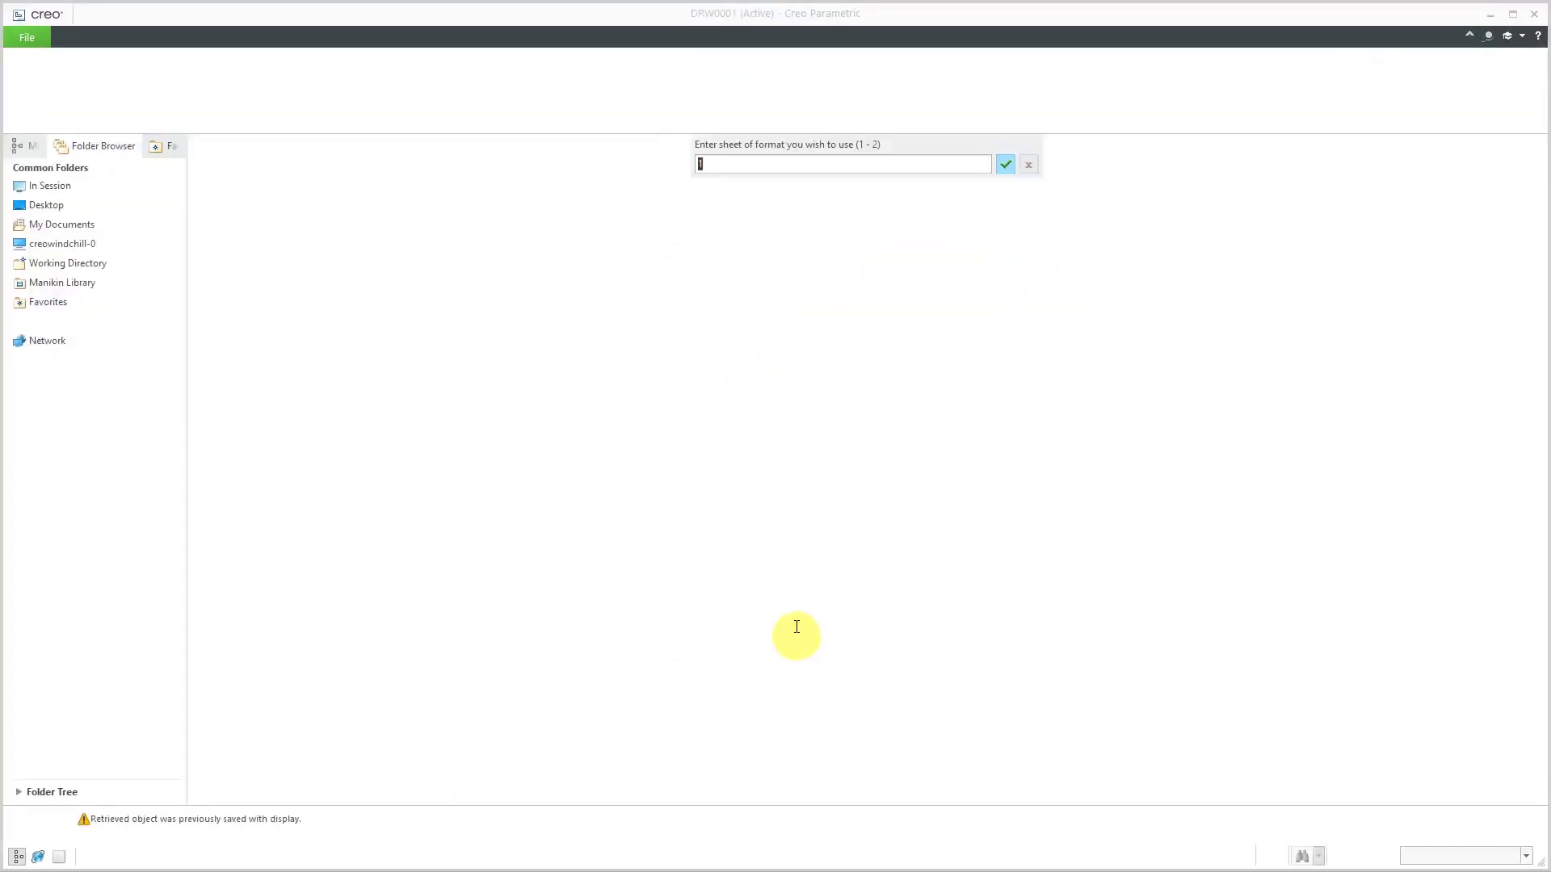
pyautogui.click(1003, 167)
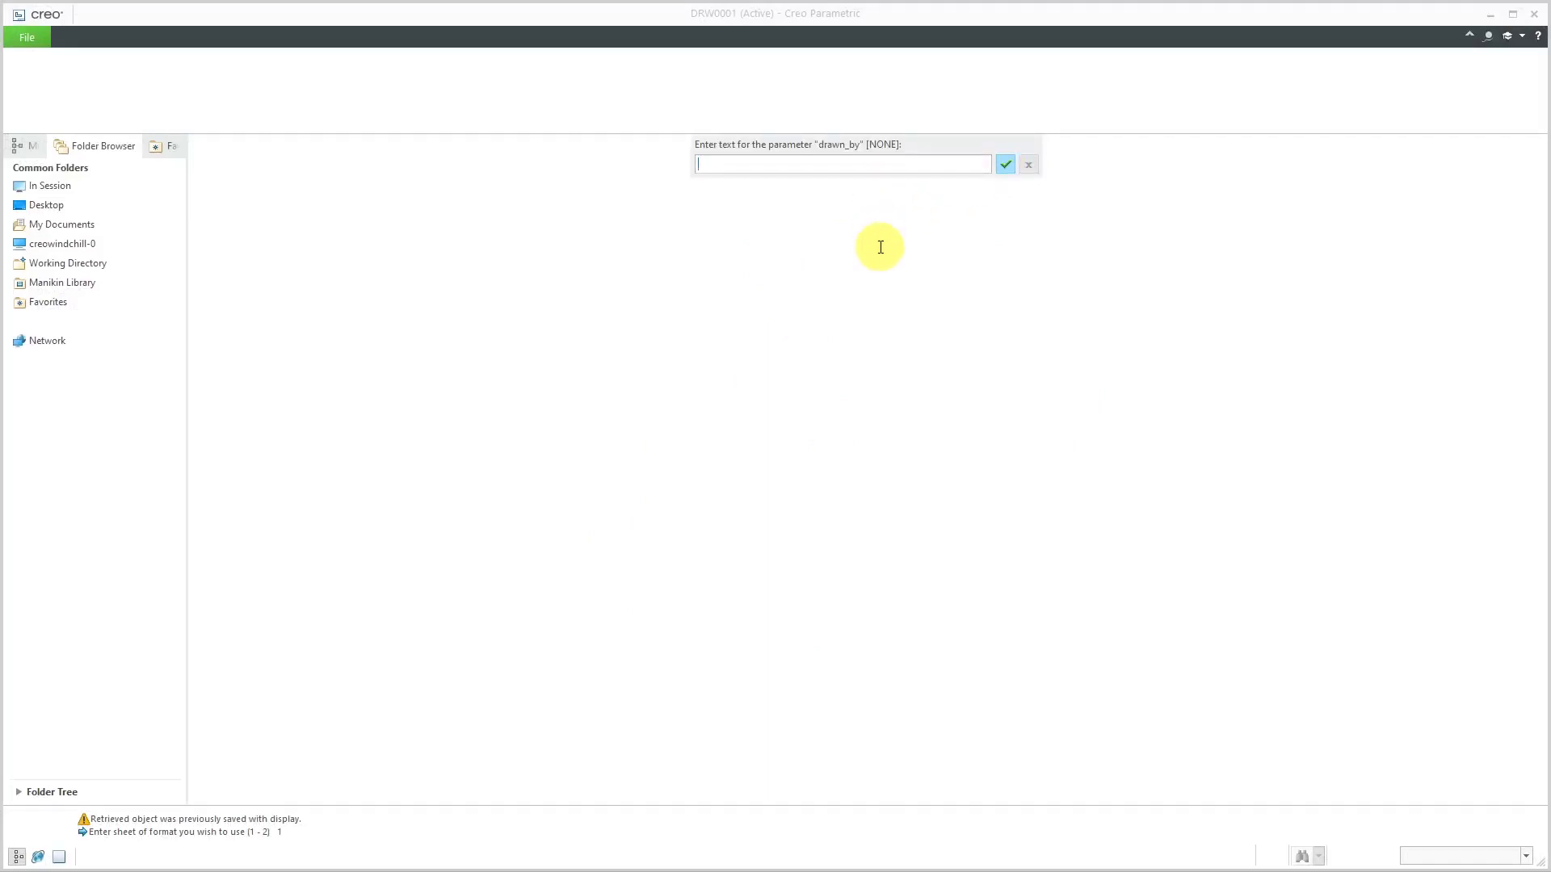
pyautogui.press('Return')
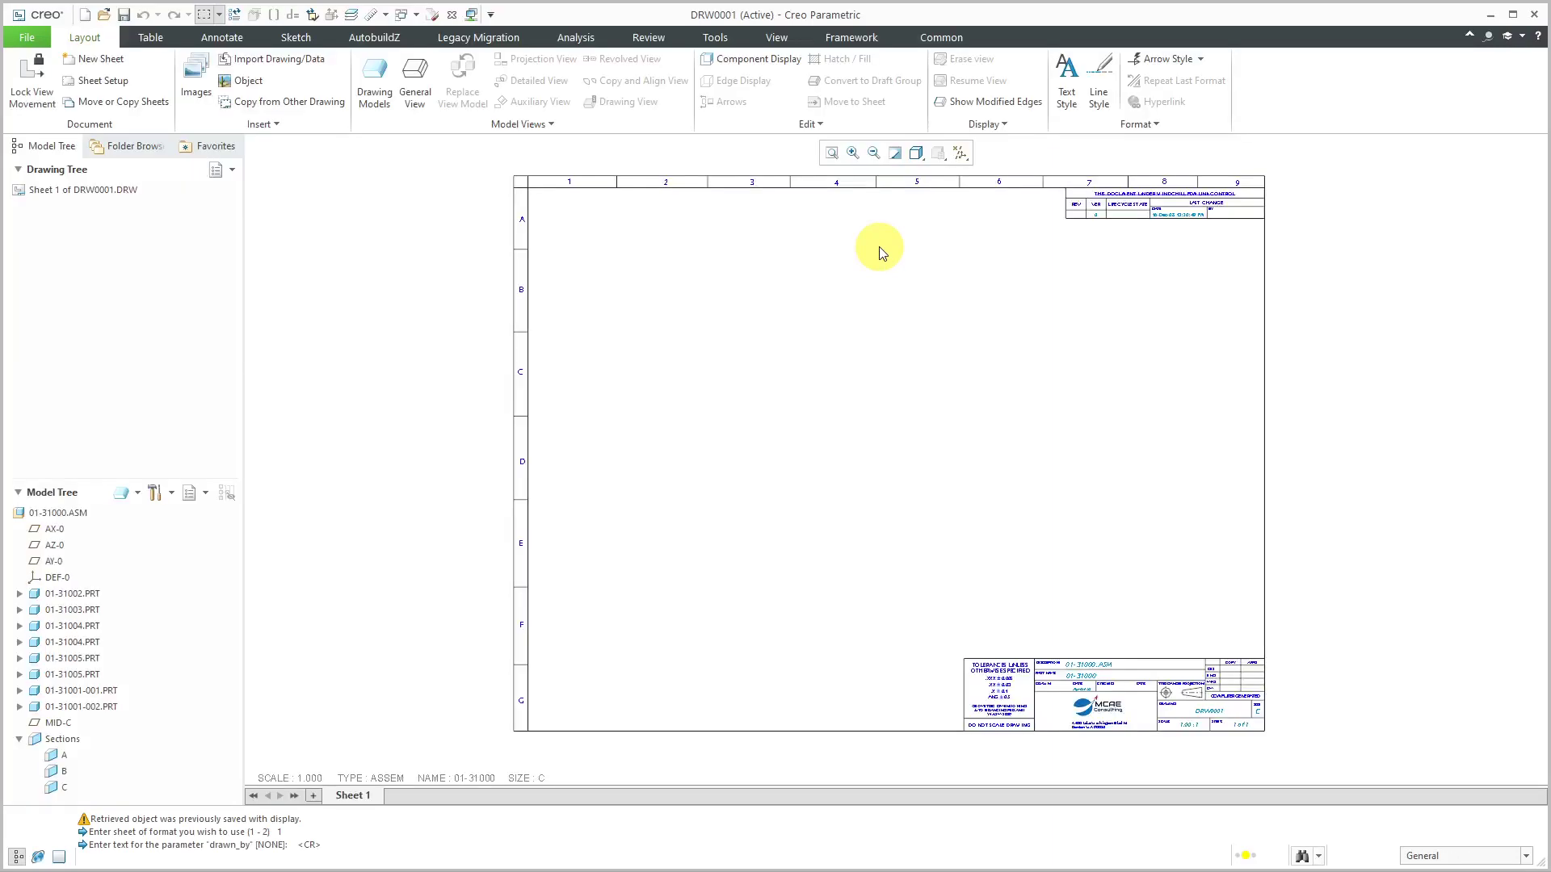
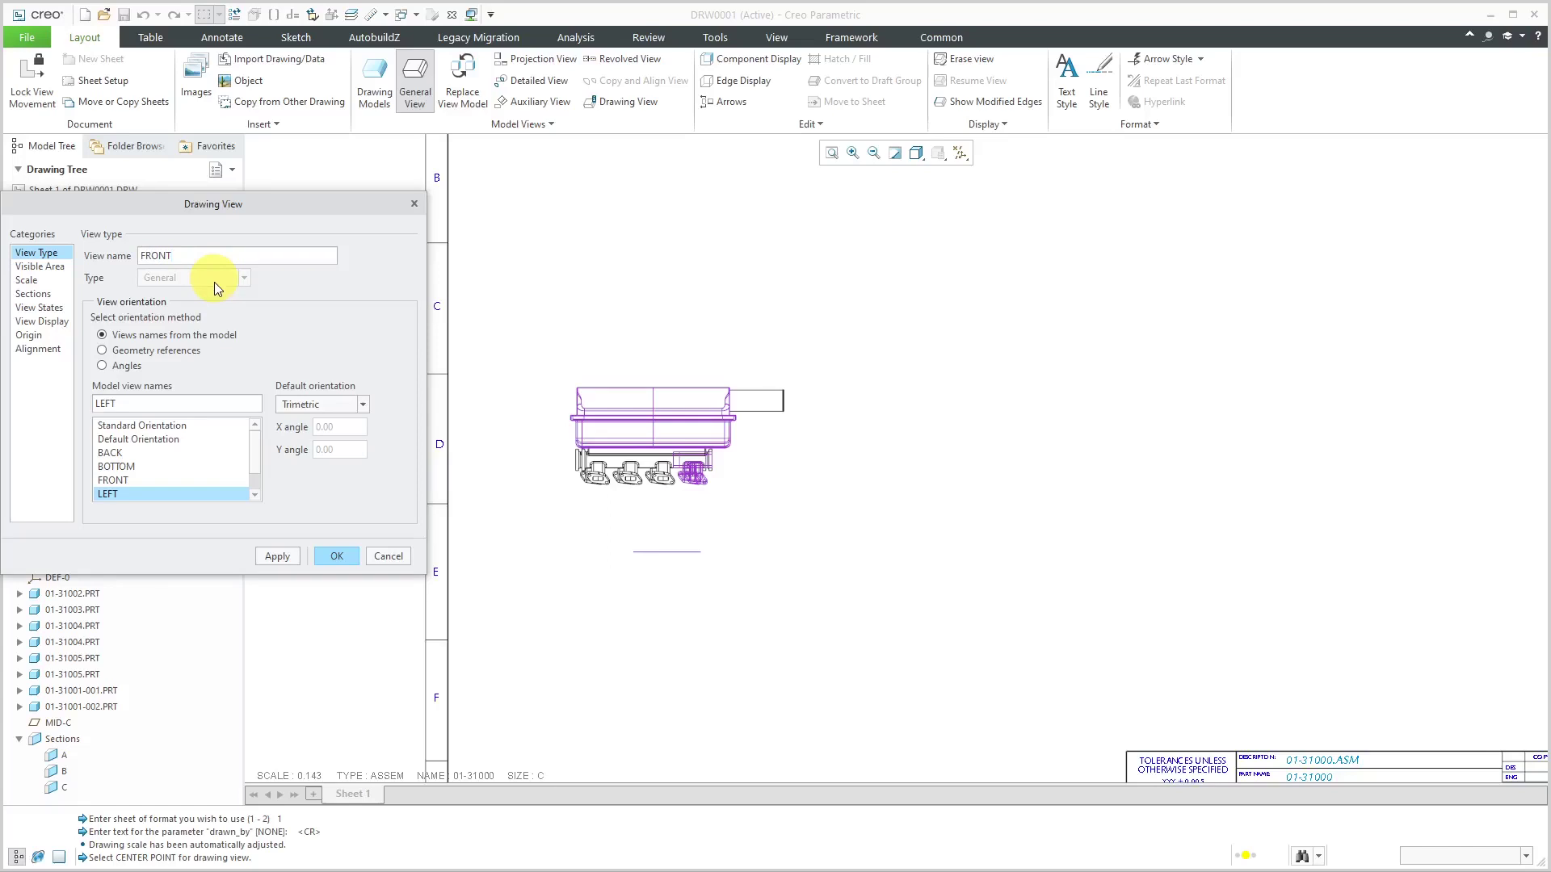
# - Set the FRONT view's display style to No Hidden and enable hidden line removal for quilts
pyautogui.click(58, 322)
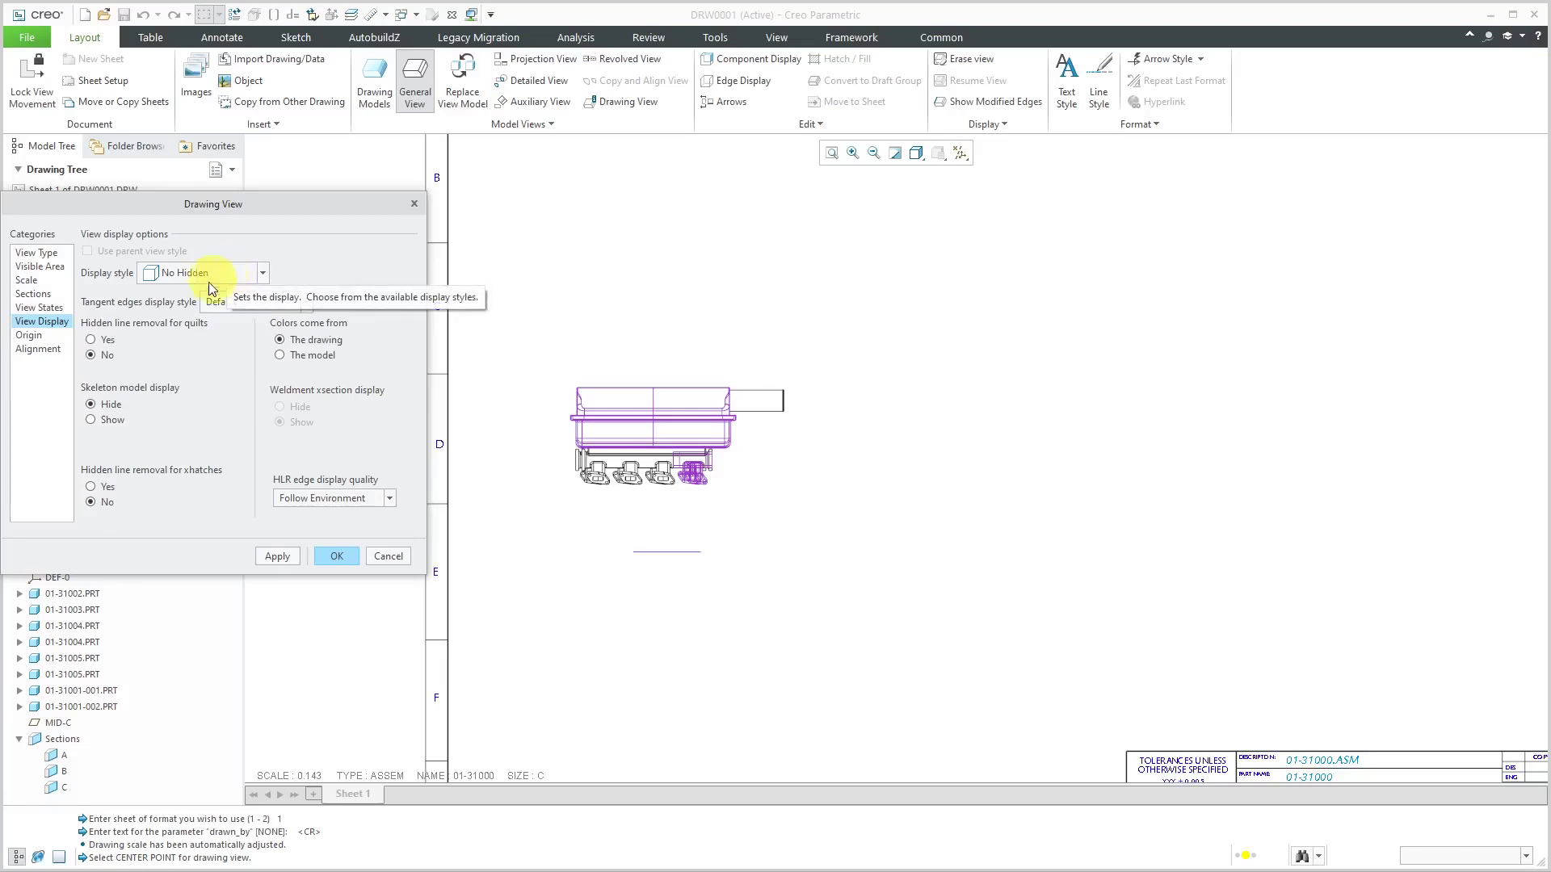
pyautogui.click(111, 341)
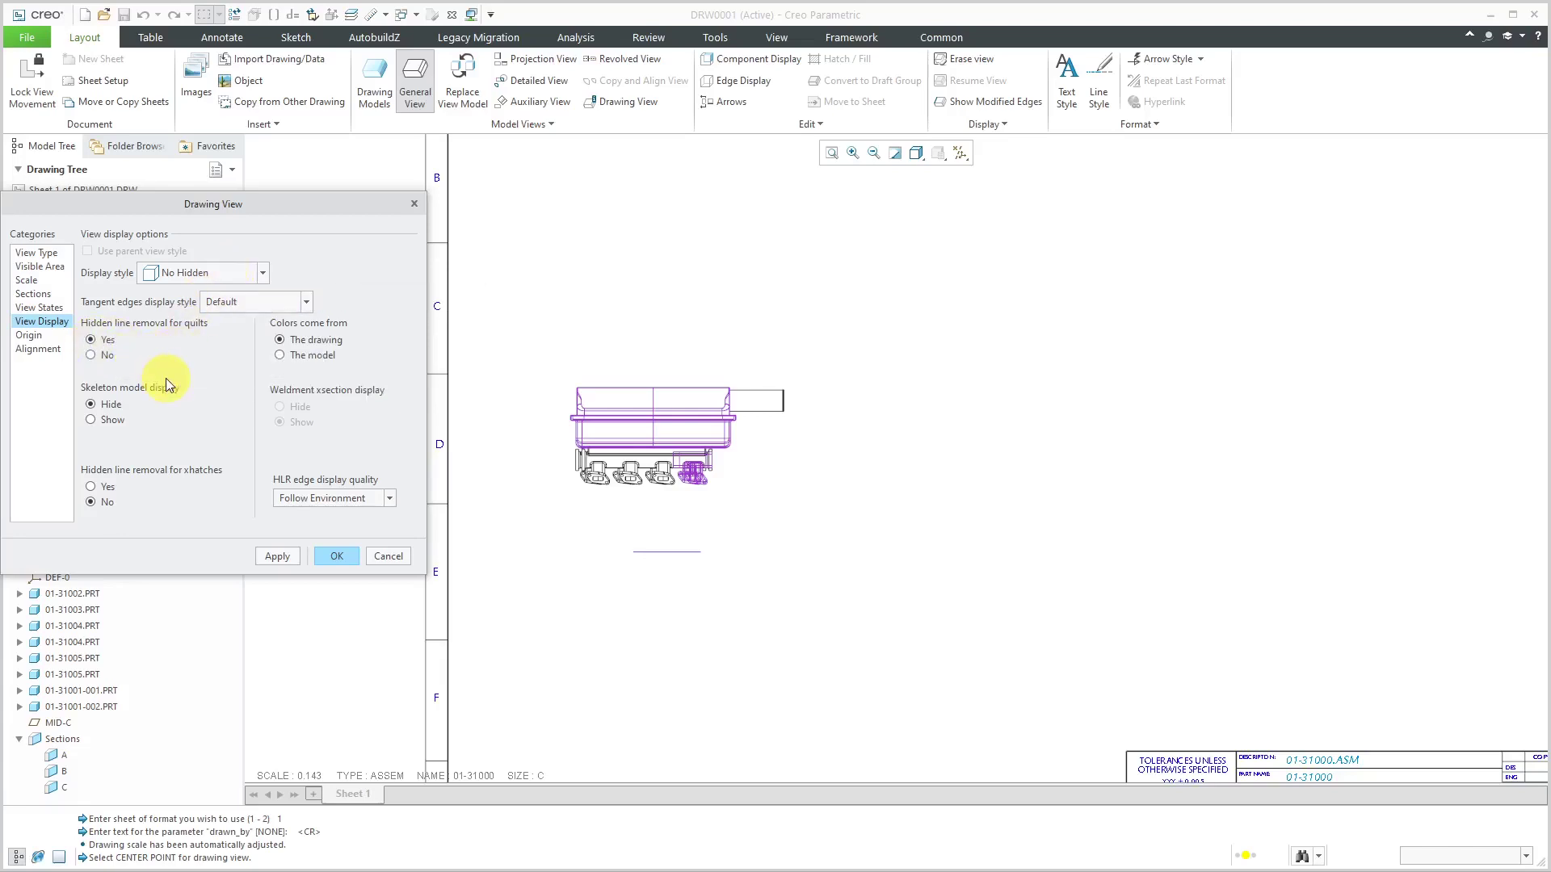
pyautogui.click(291, 557)
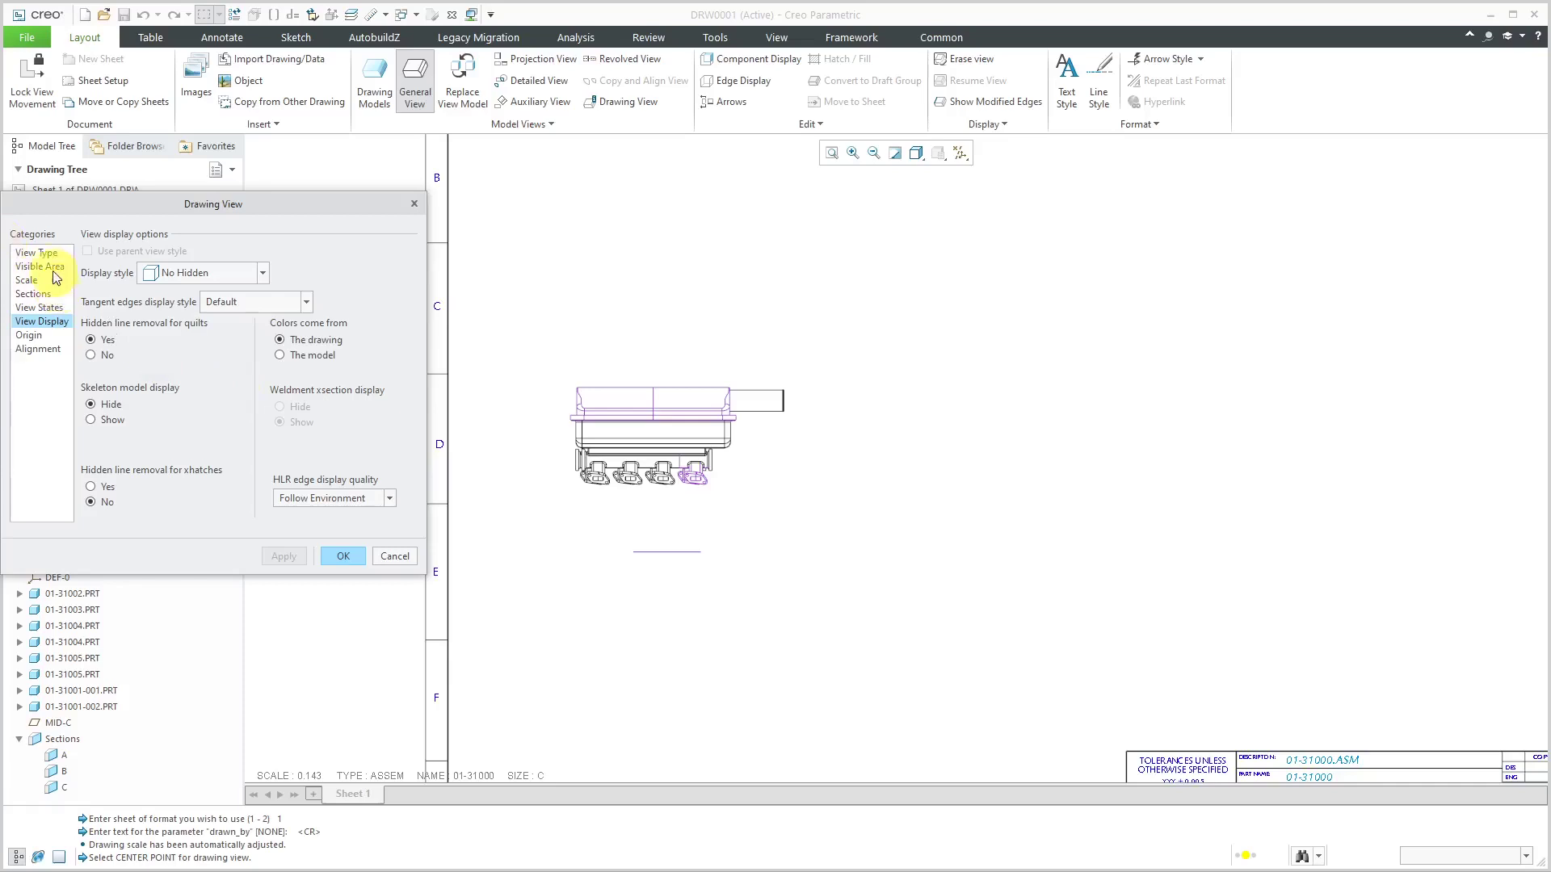
# - Give the FRONT view a custom scale of 0.25 and complete the view definition
pyautogui.click(29, 281)
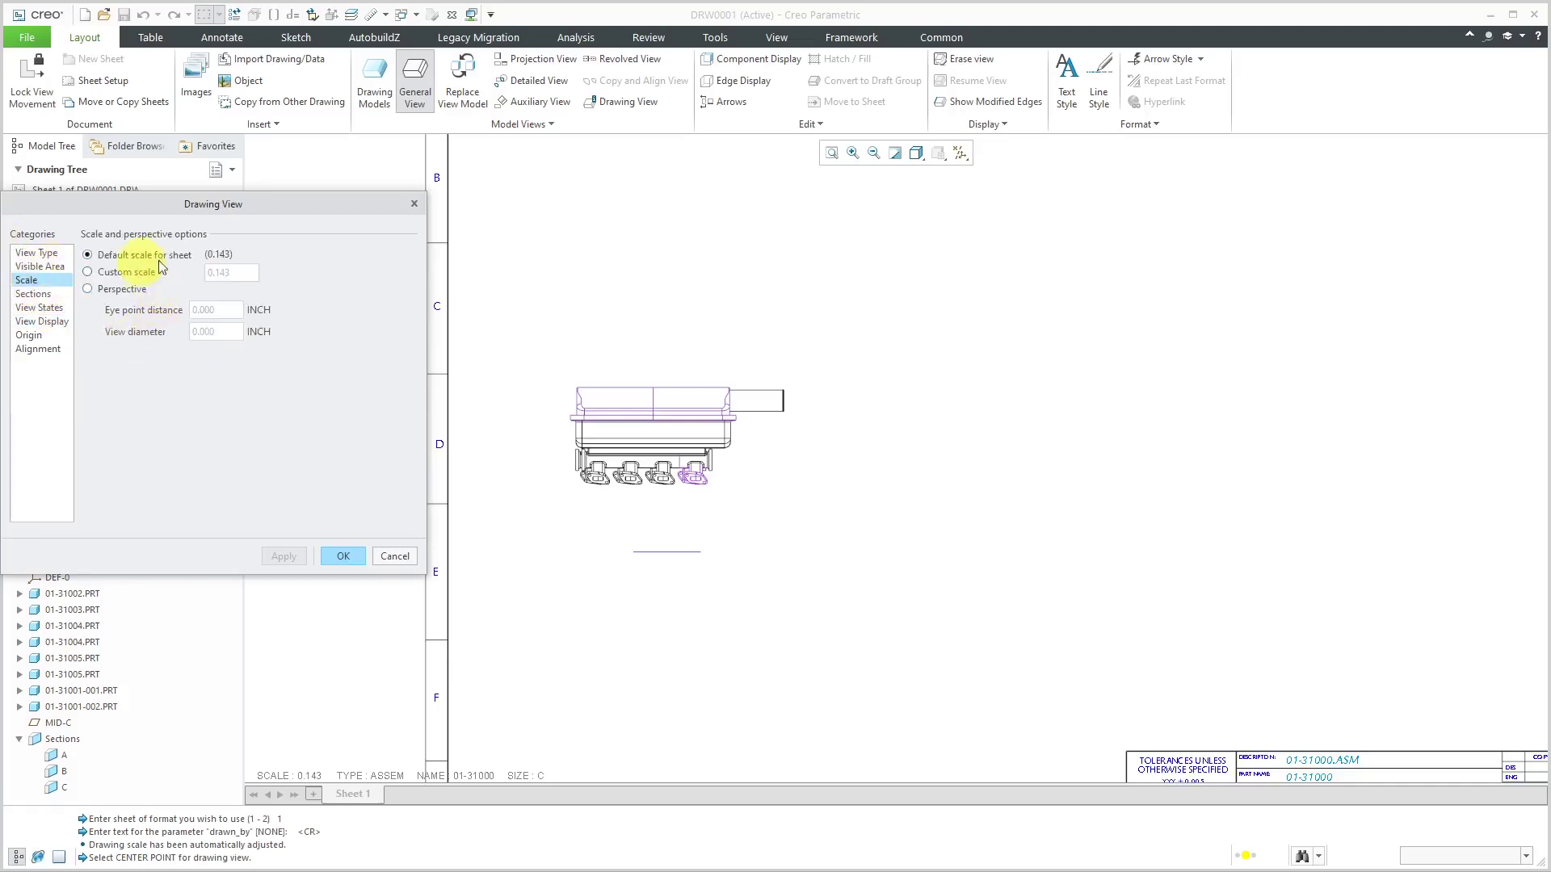
pyautogui.click(88, 272)
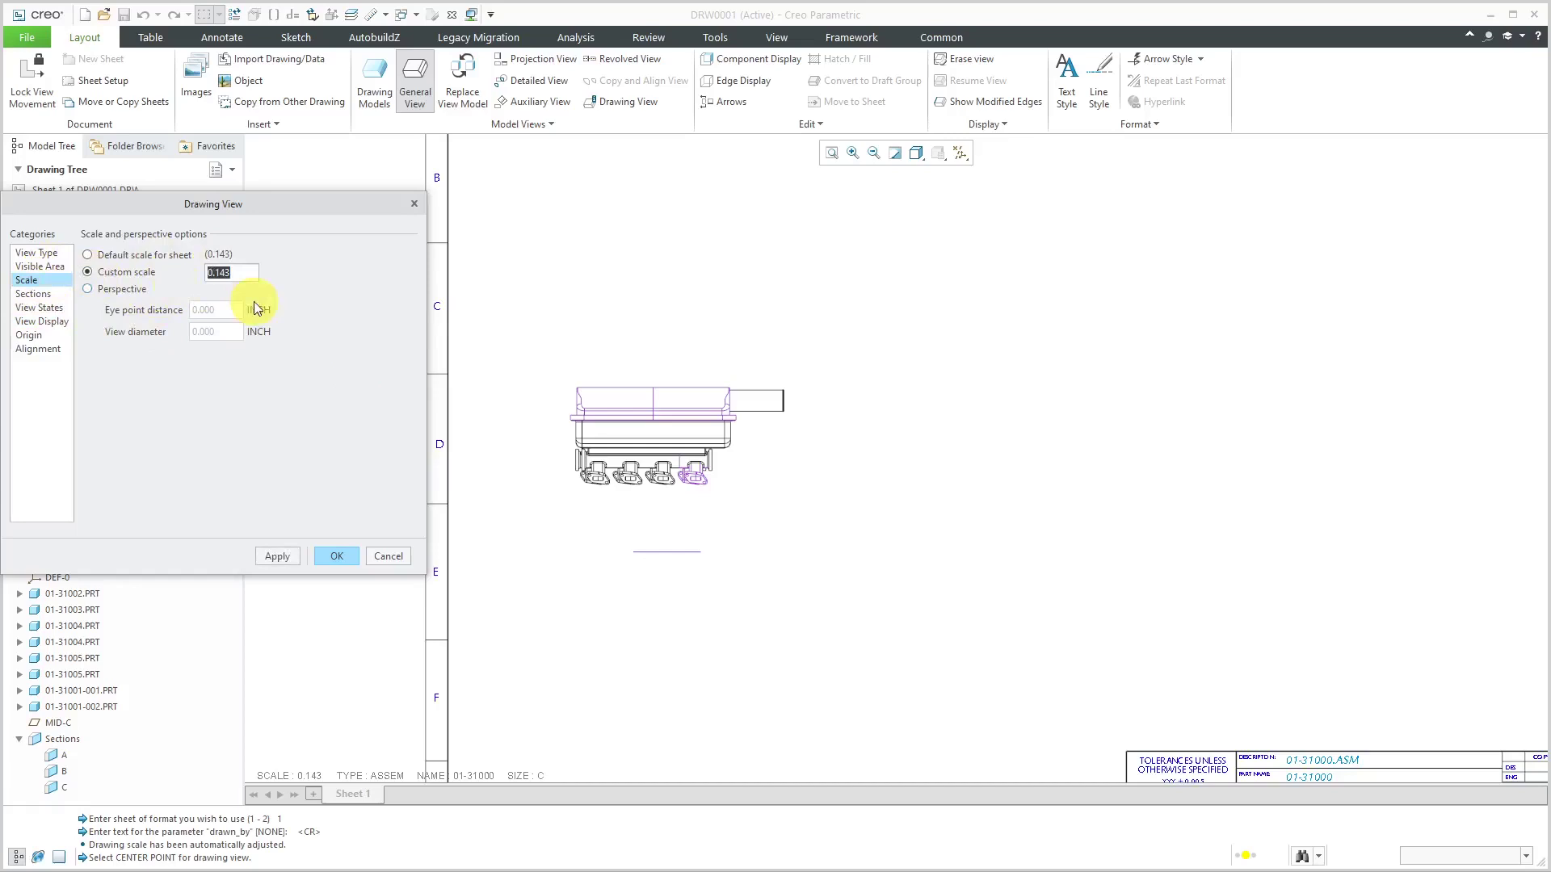
pyautogui.write('0.25')
pyautogui.press('Return')
pyautogui.click(281, 556)
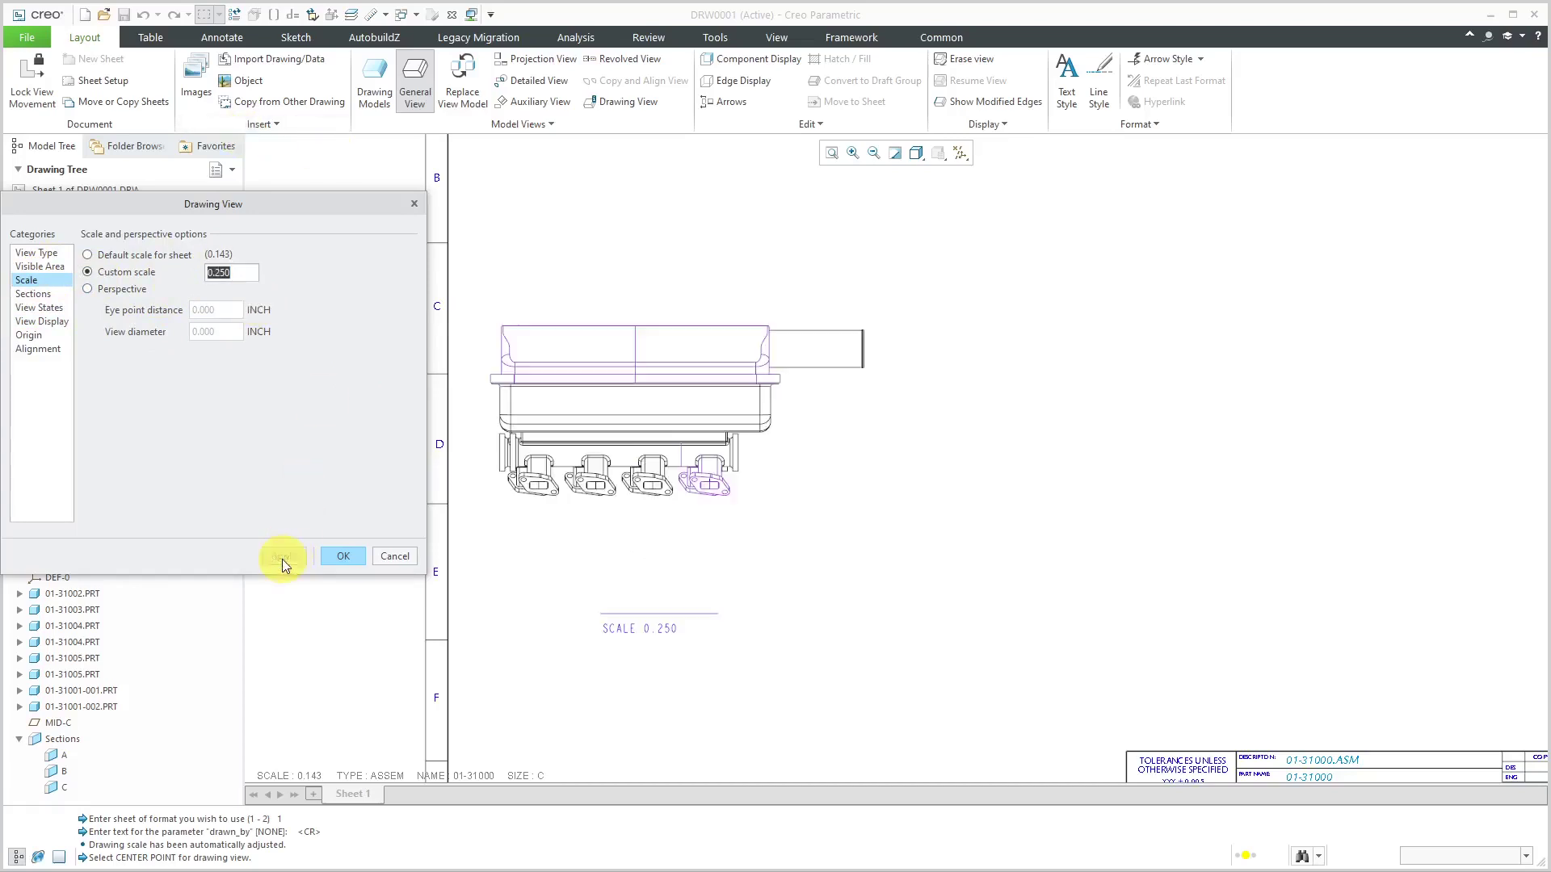
pyautogui.scroll(2, 888, 513)
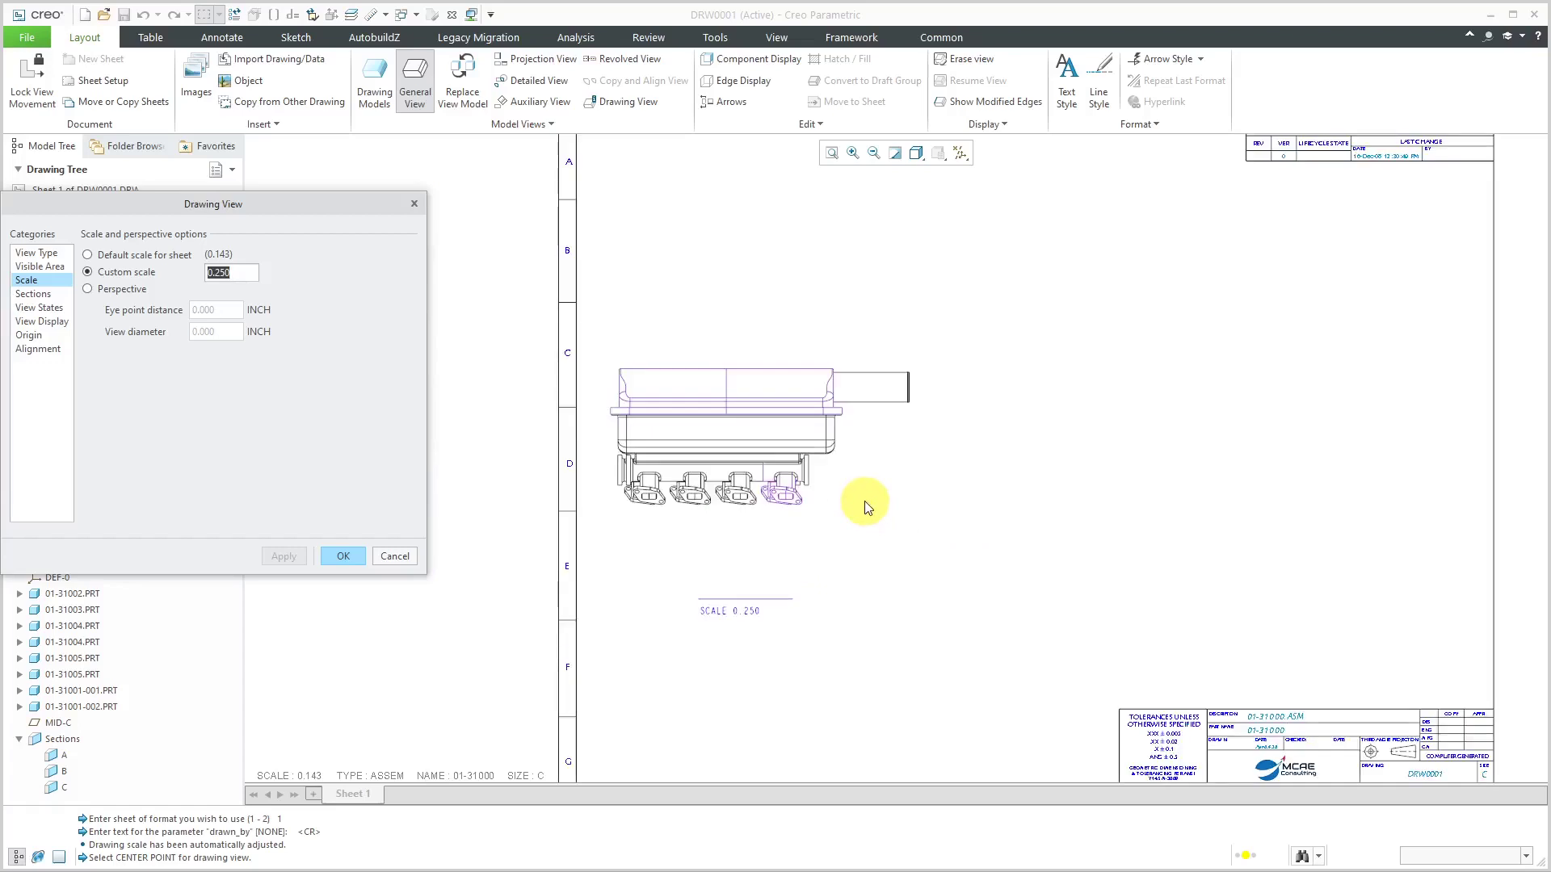
pyautogui.scroll(1, 715, 539)
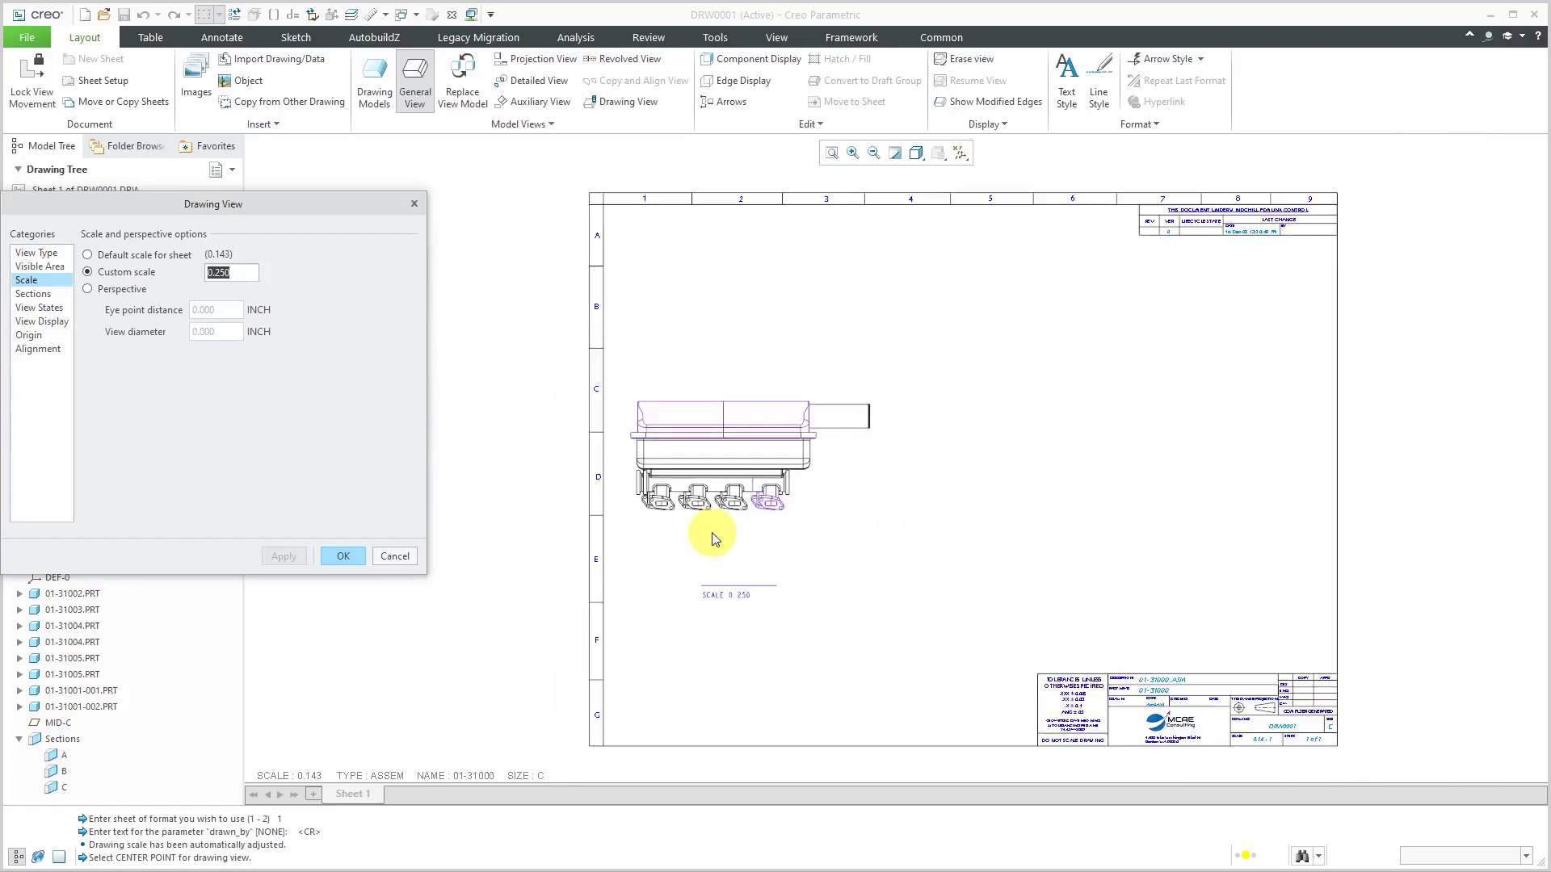
pyautogui.click(340, 556)
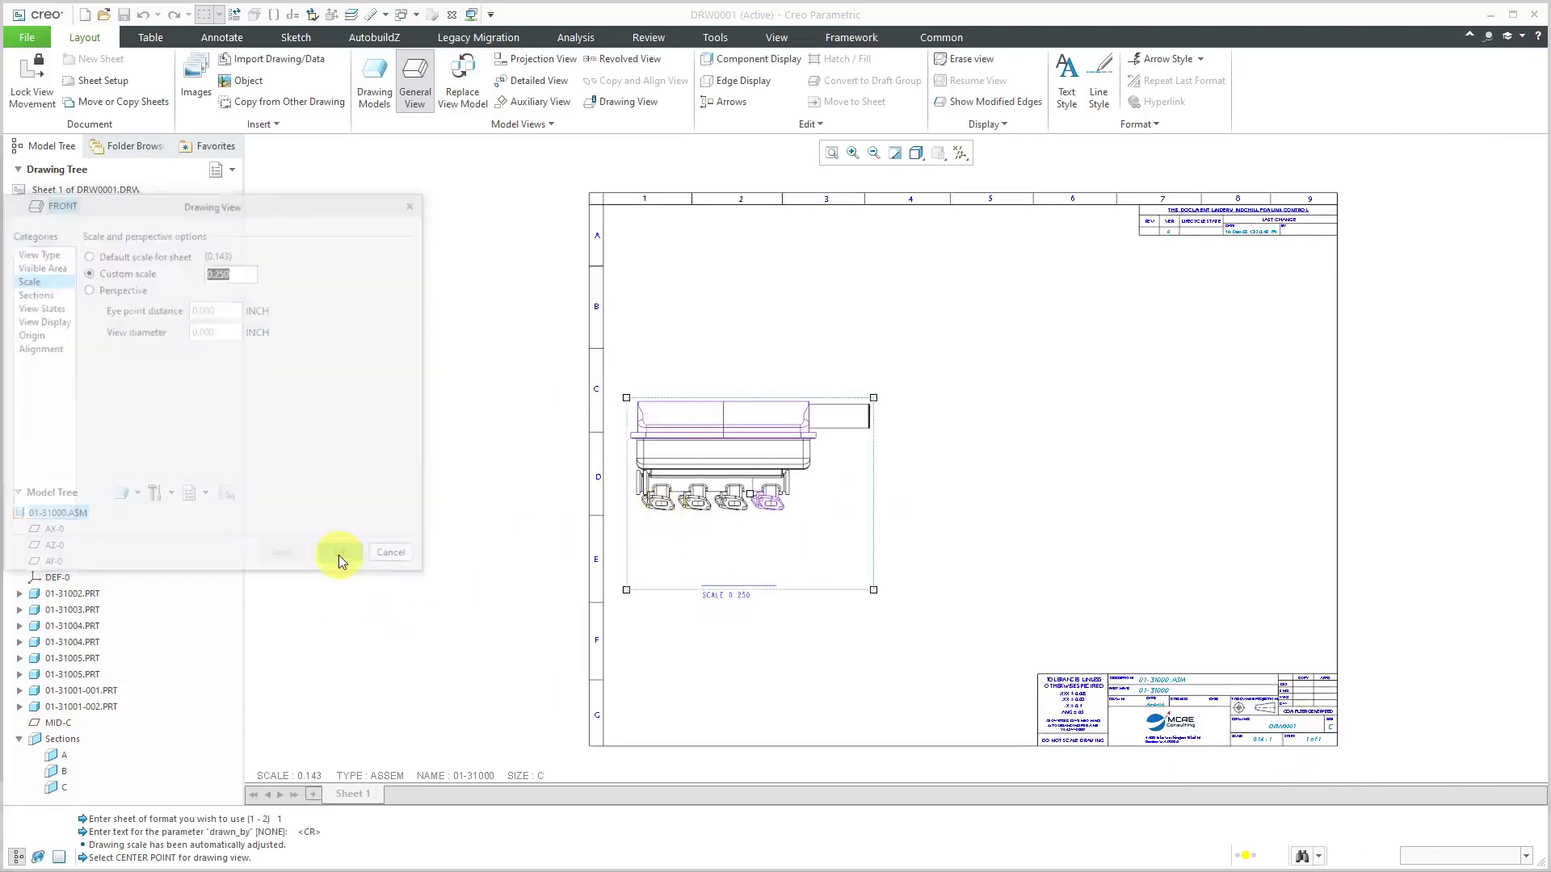
# - Hide all layers in the drawing so datum planes and surface quilts disappear from the view
pyautogui.click(352, 14)
pyautogui.rightClick(1393, 80)
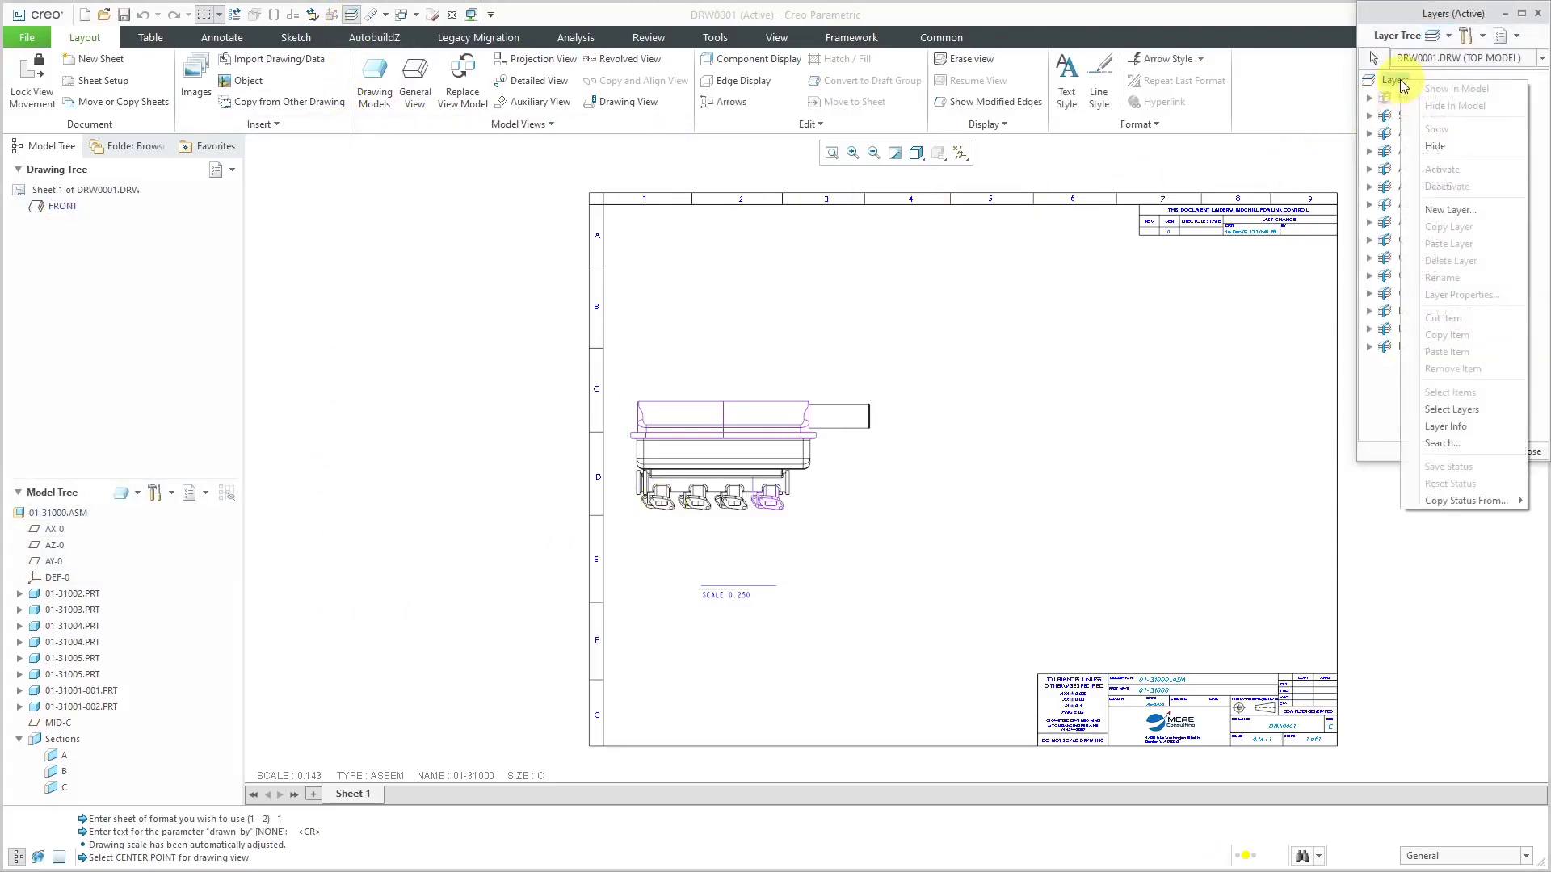
pyautogui.click(1436, 148)
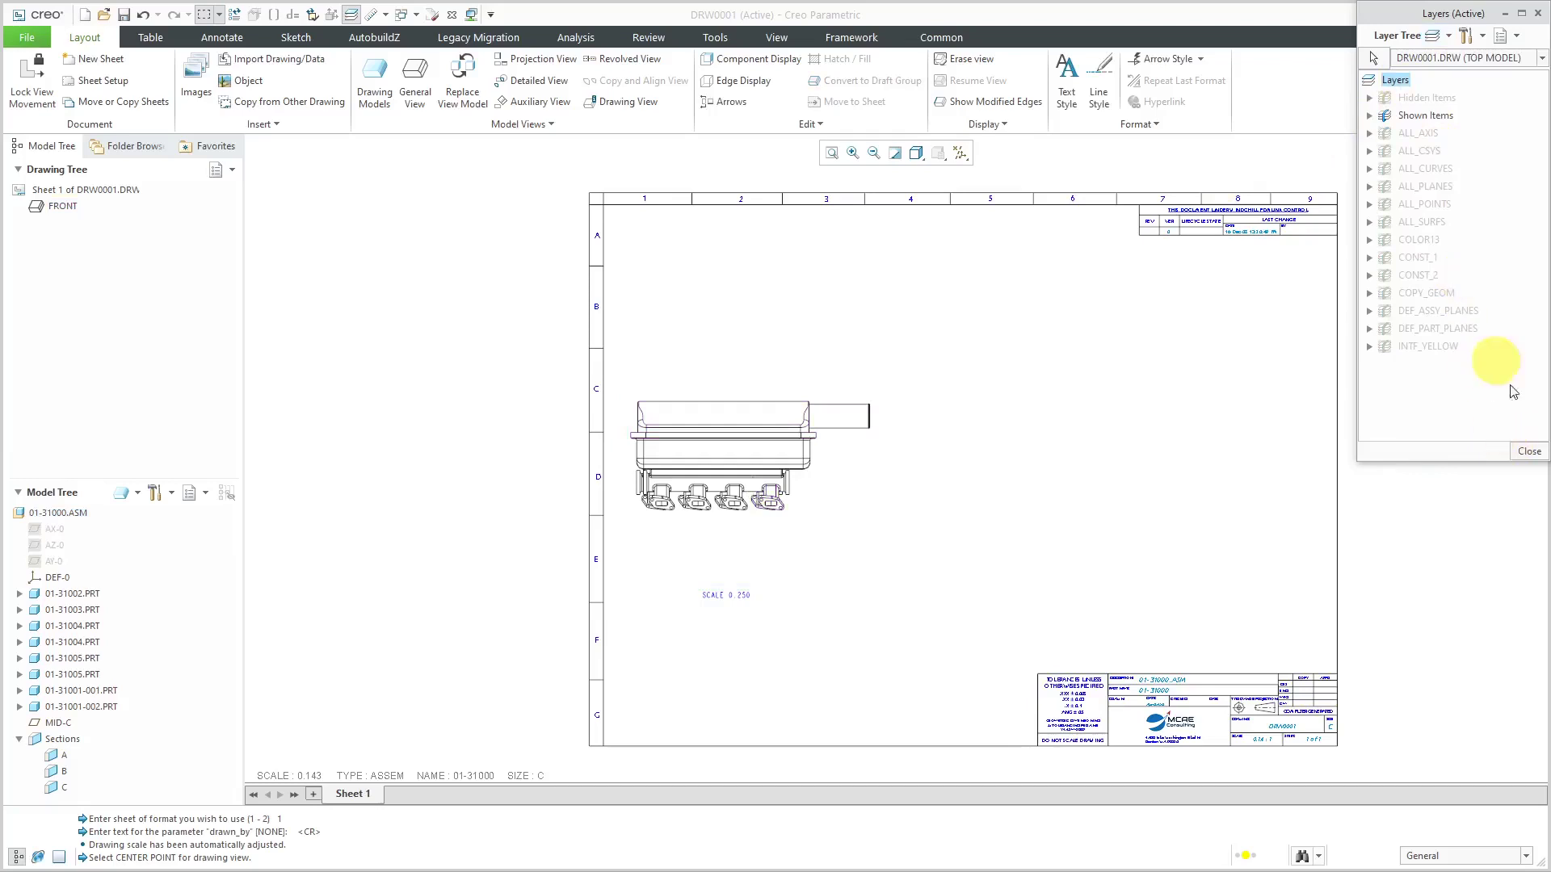
pyautogui.click(1529, 451)
# - Delete the scale note below the FRONT view
pyautogui.scroll(-1, 814, 535)
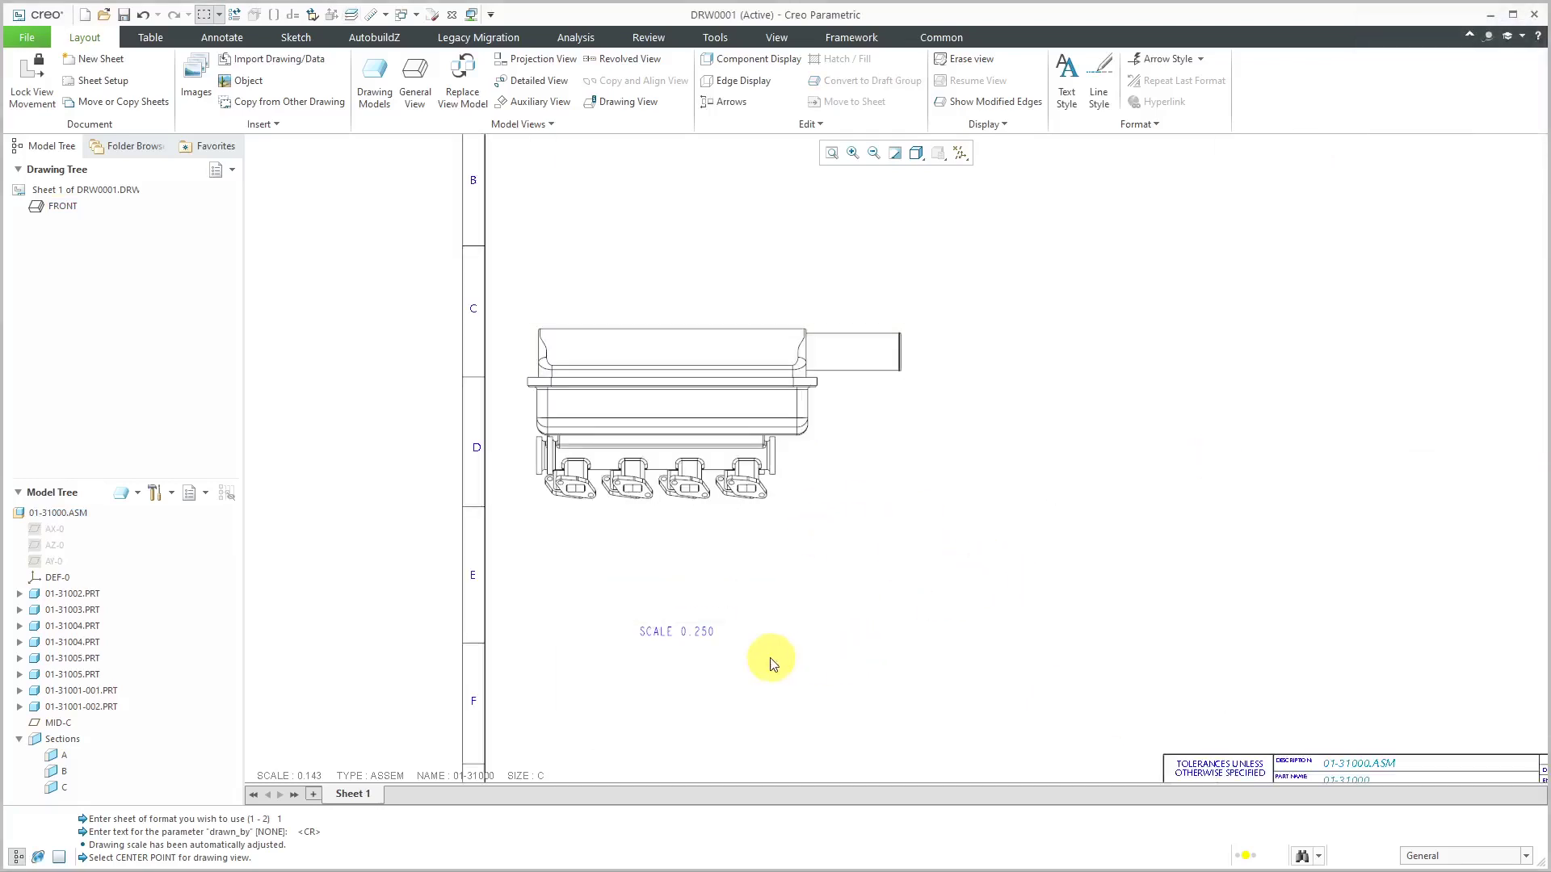
pyautogui.click(691, 634)
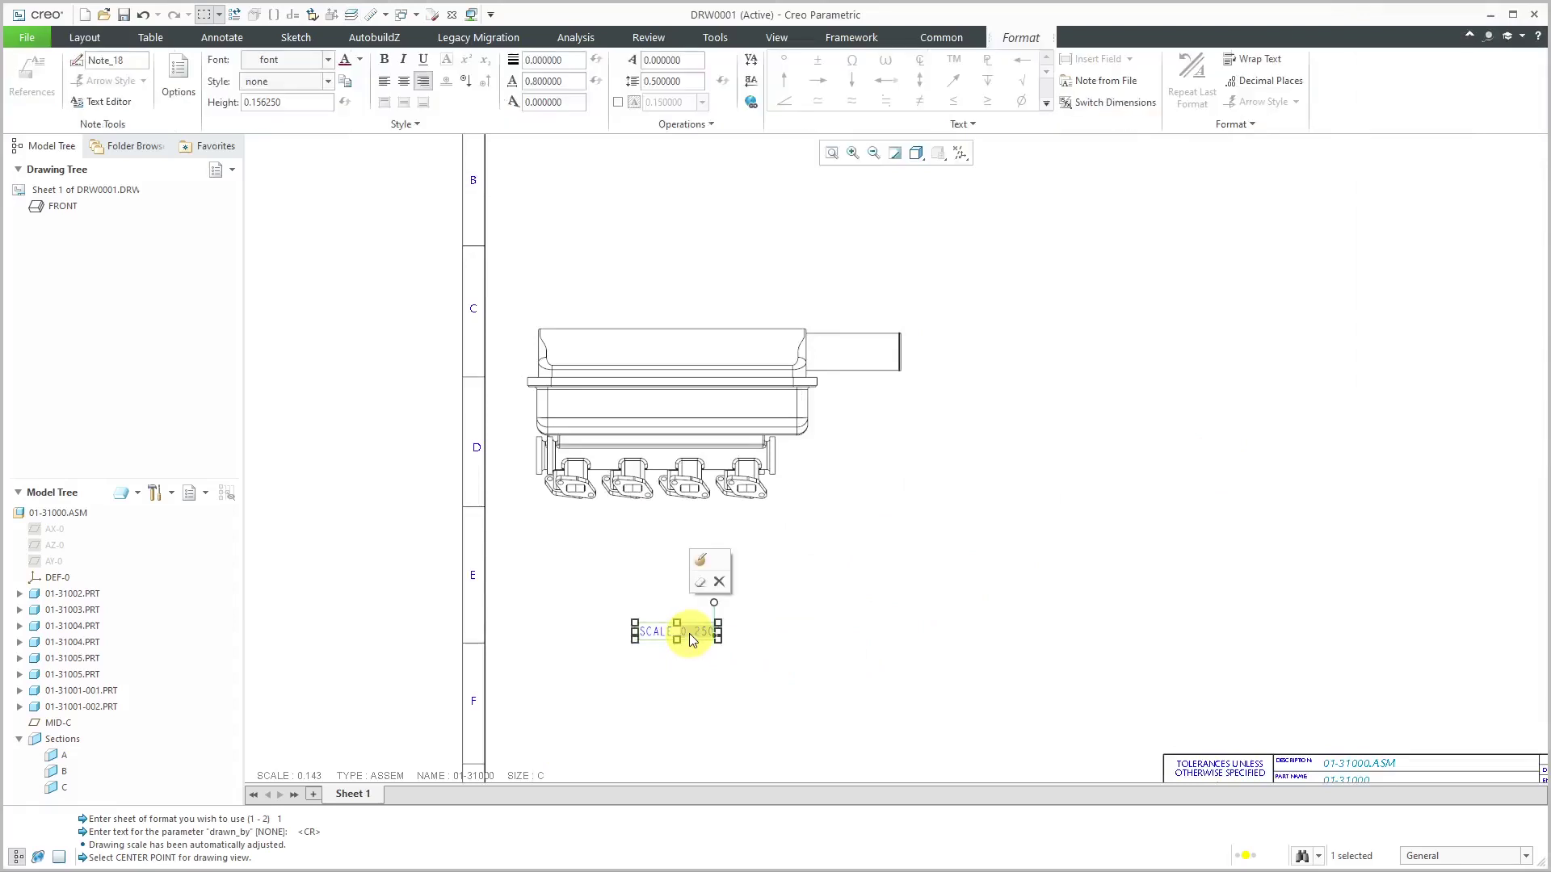
pyautogui.click(718, 582)
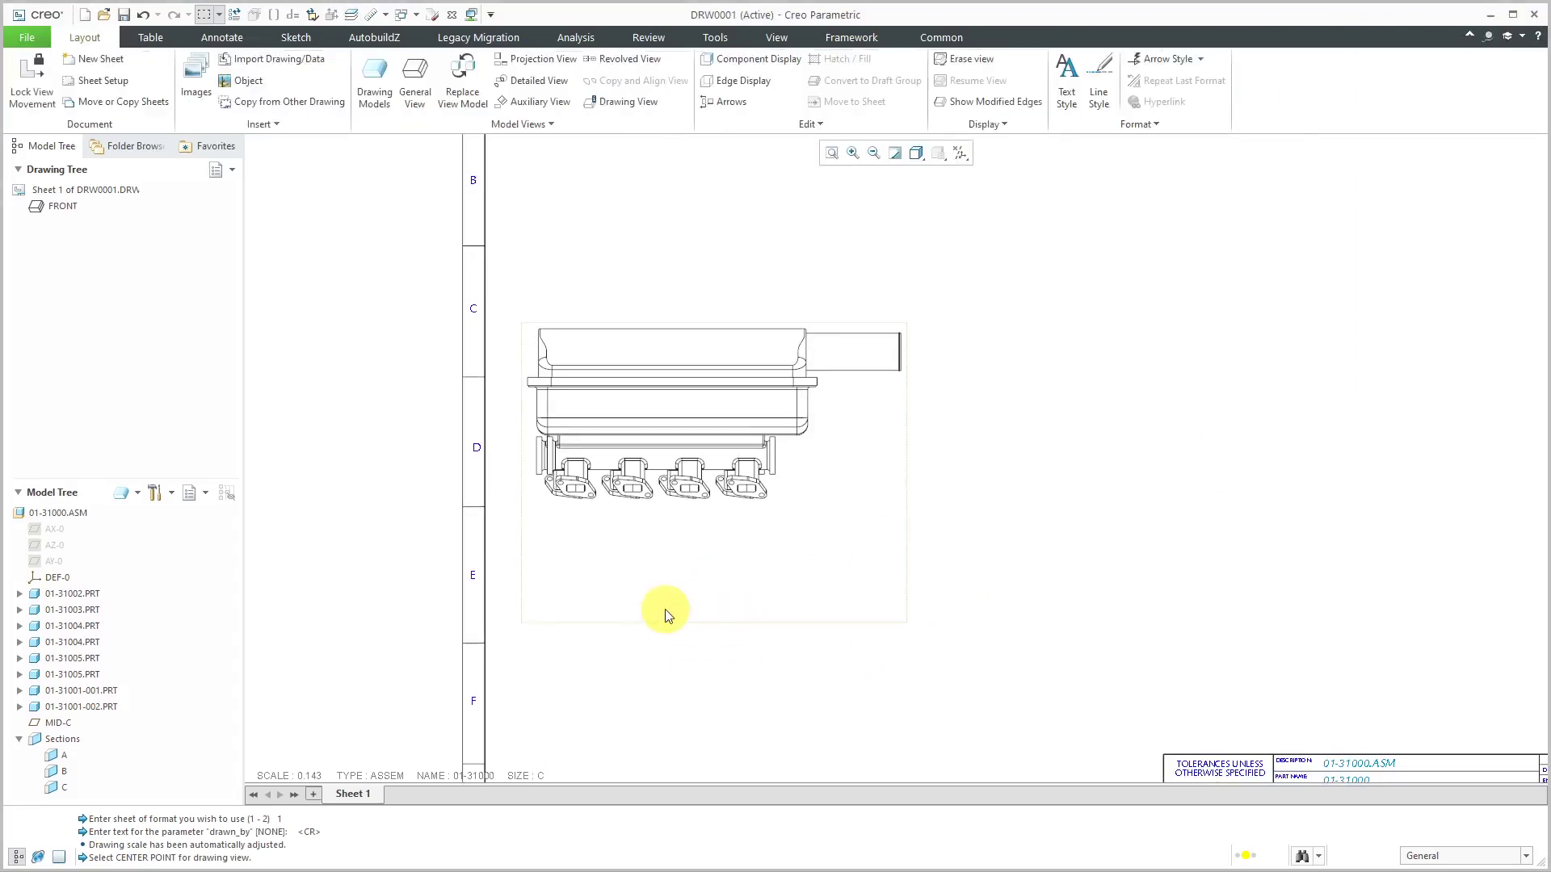
# - Set the drawing sheet scale to 0.25
pyautogui.doubleClick(308, 776)
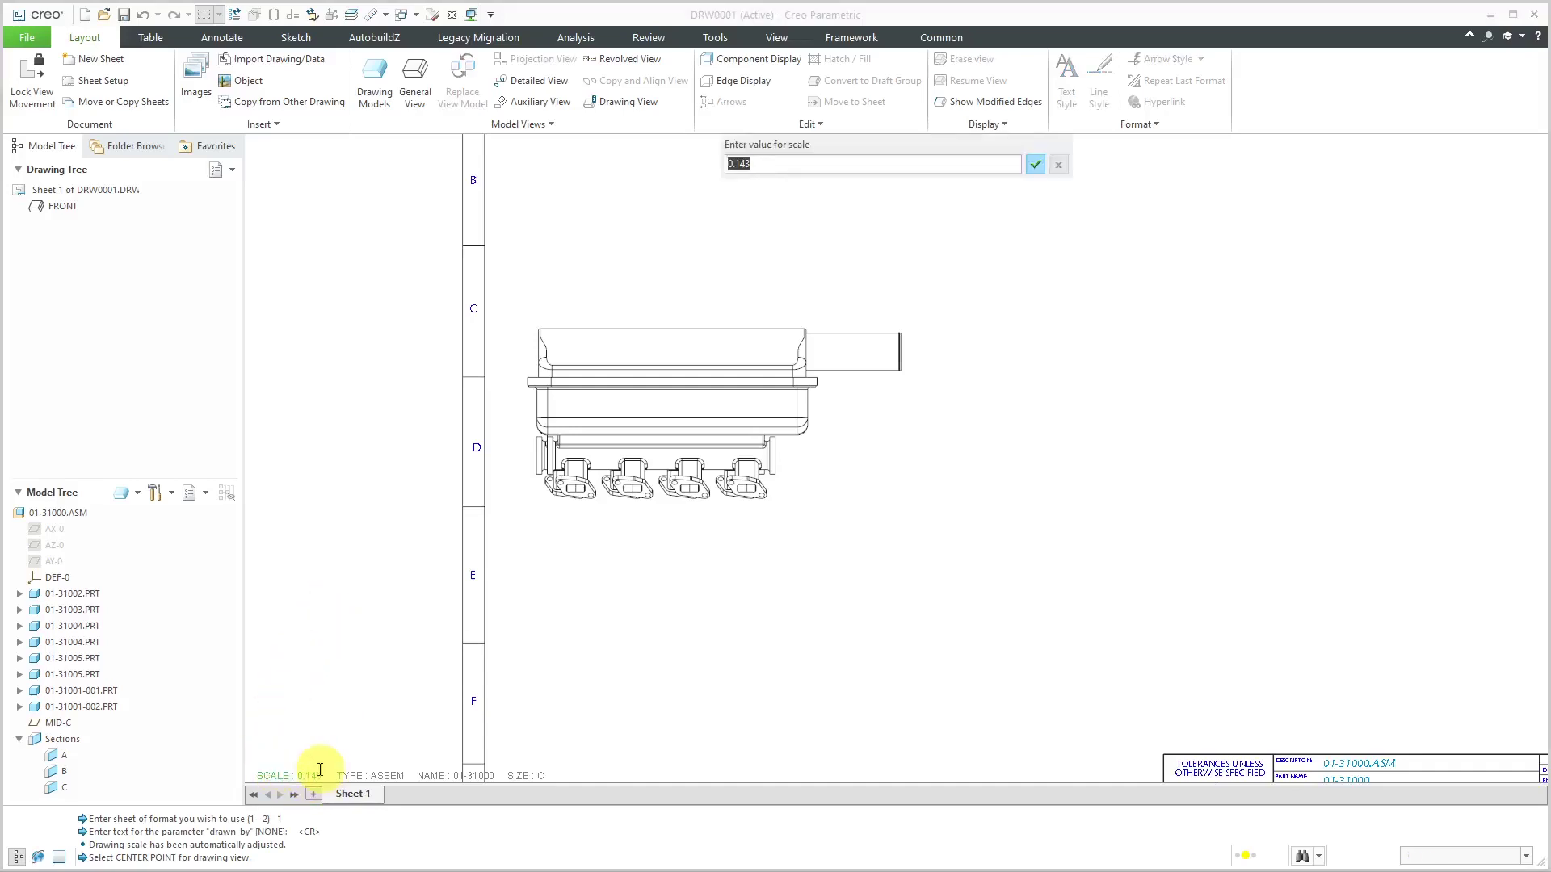
pyautogui.write('.')
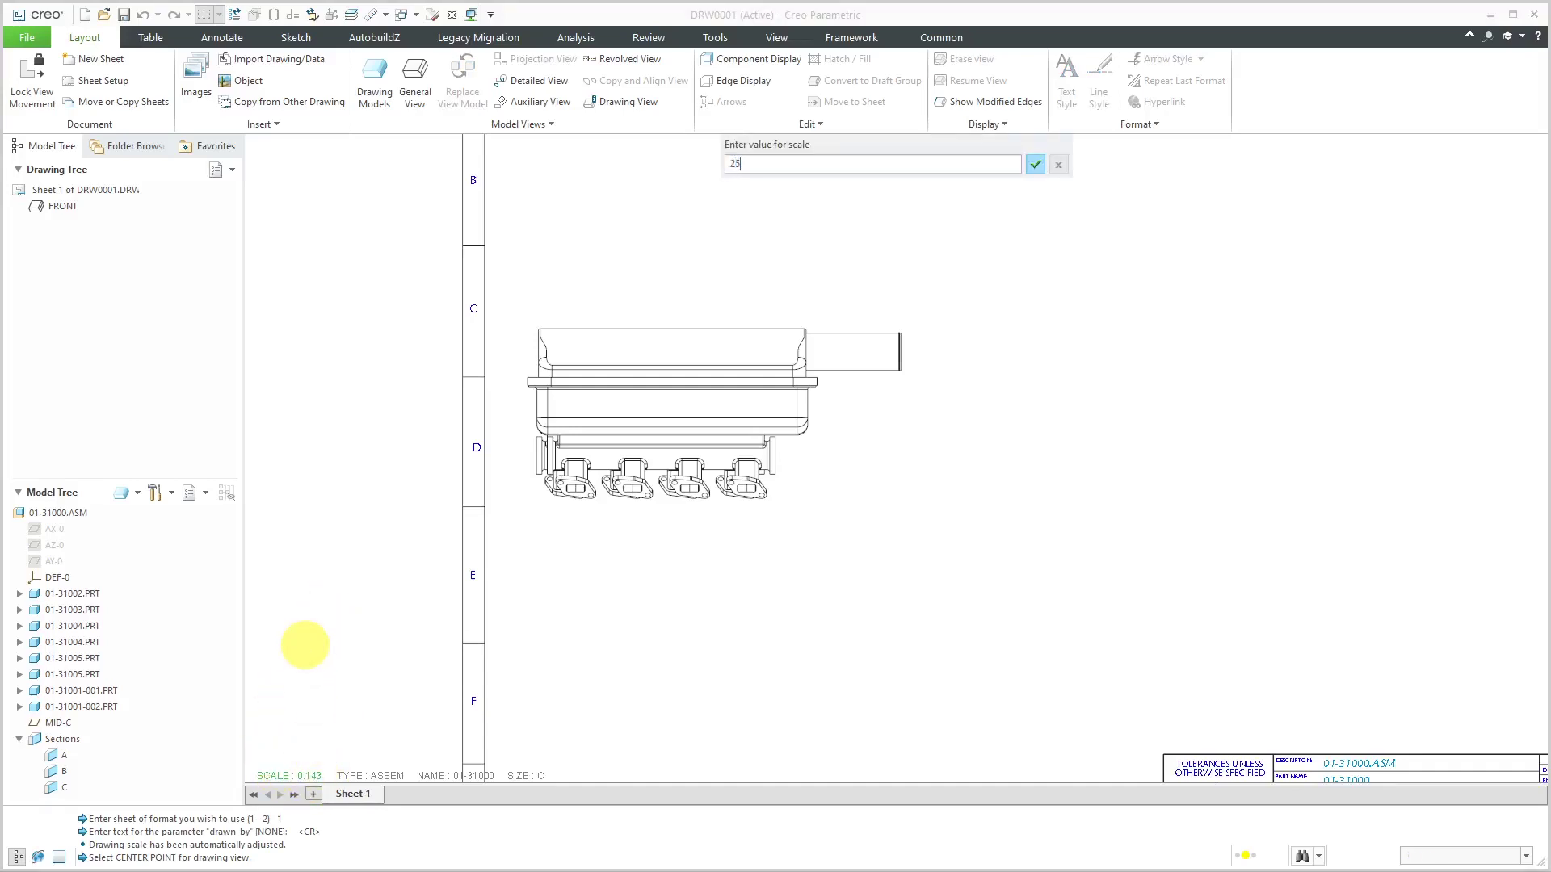
pyautogui.write('25')
pyautogui.press('Return')
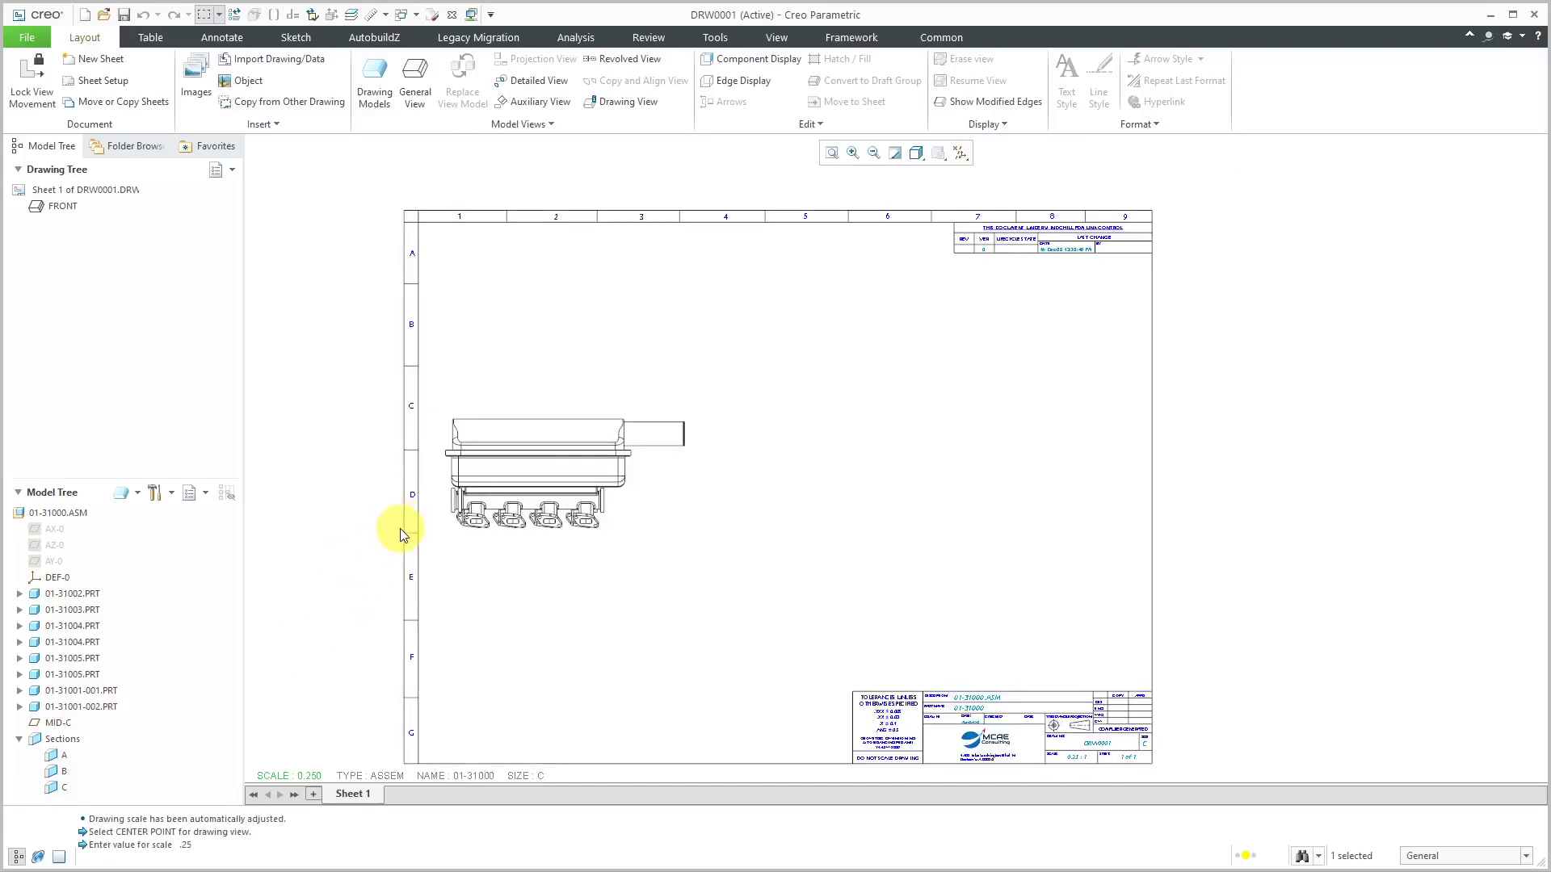
# - Create two projection views from the FRONT view, one above it and one to its right
pyautogui.click(655, 518)
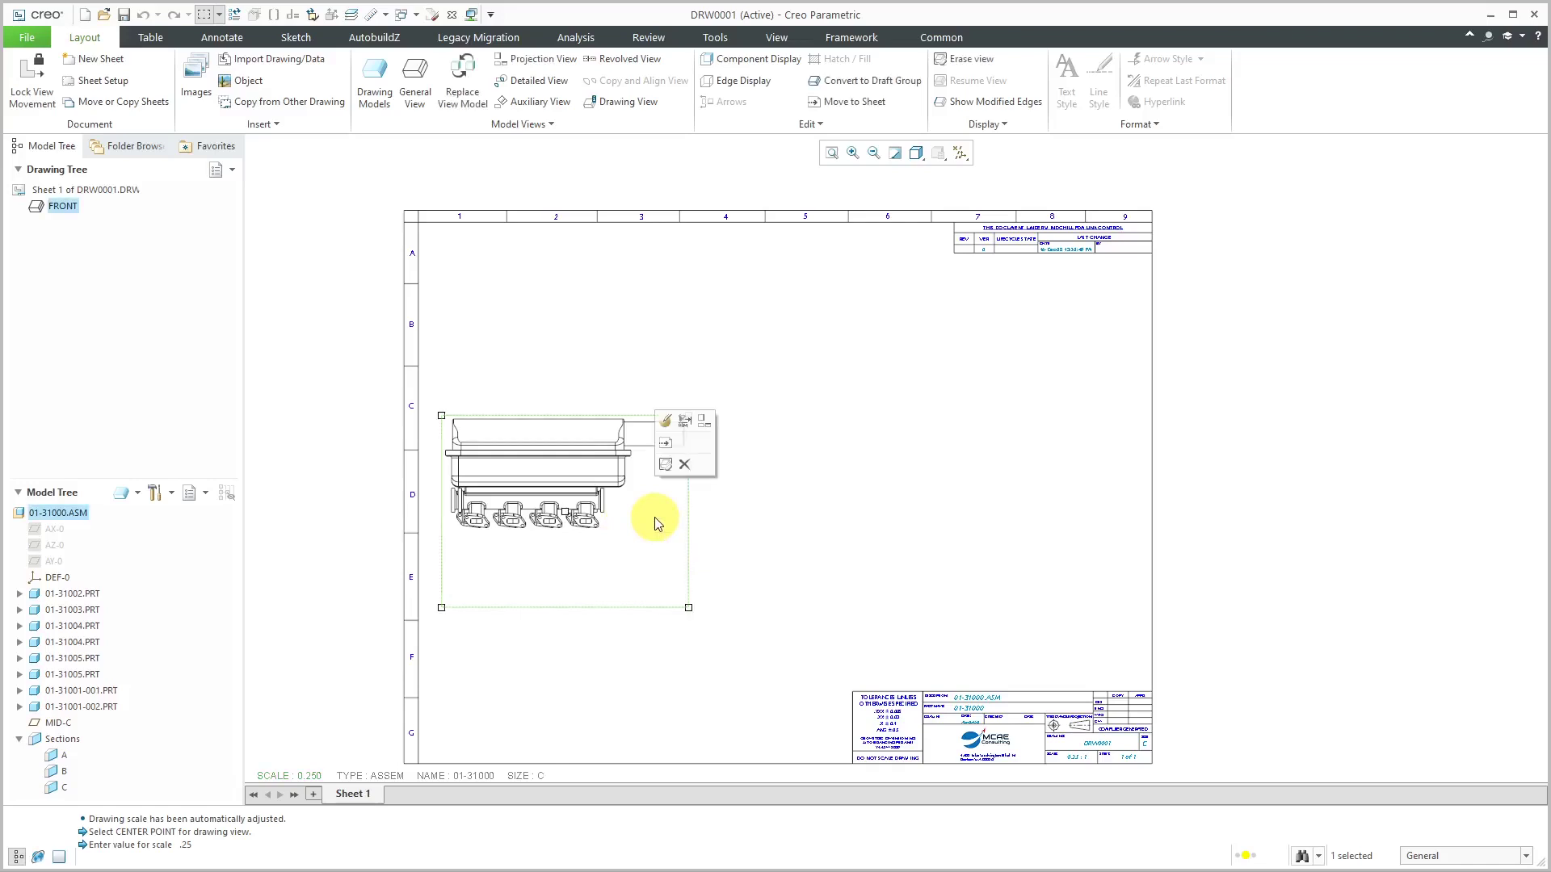
pyautogui.click(705, 422)
pyautogui.click(564, 323)
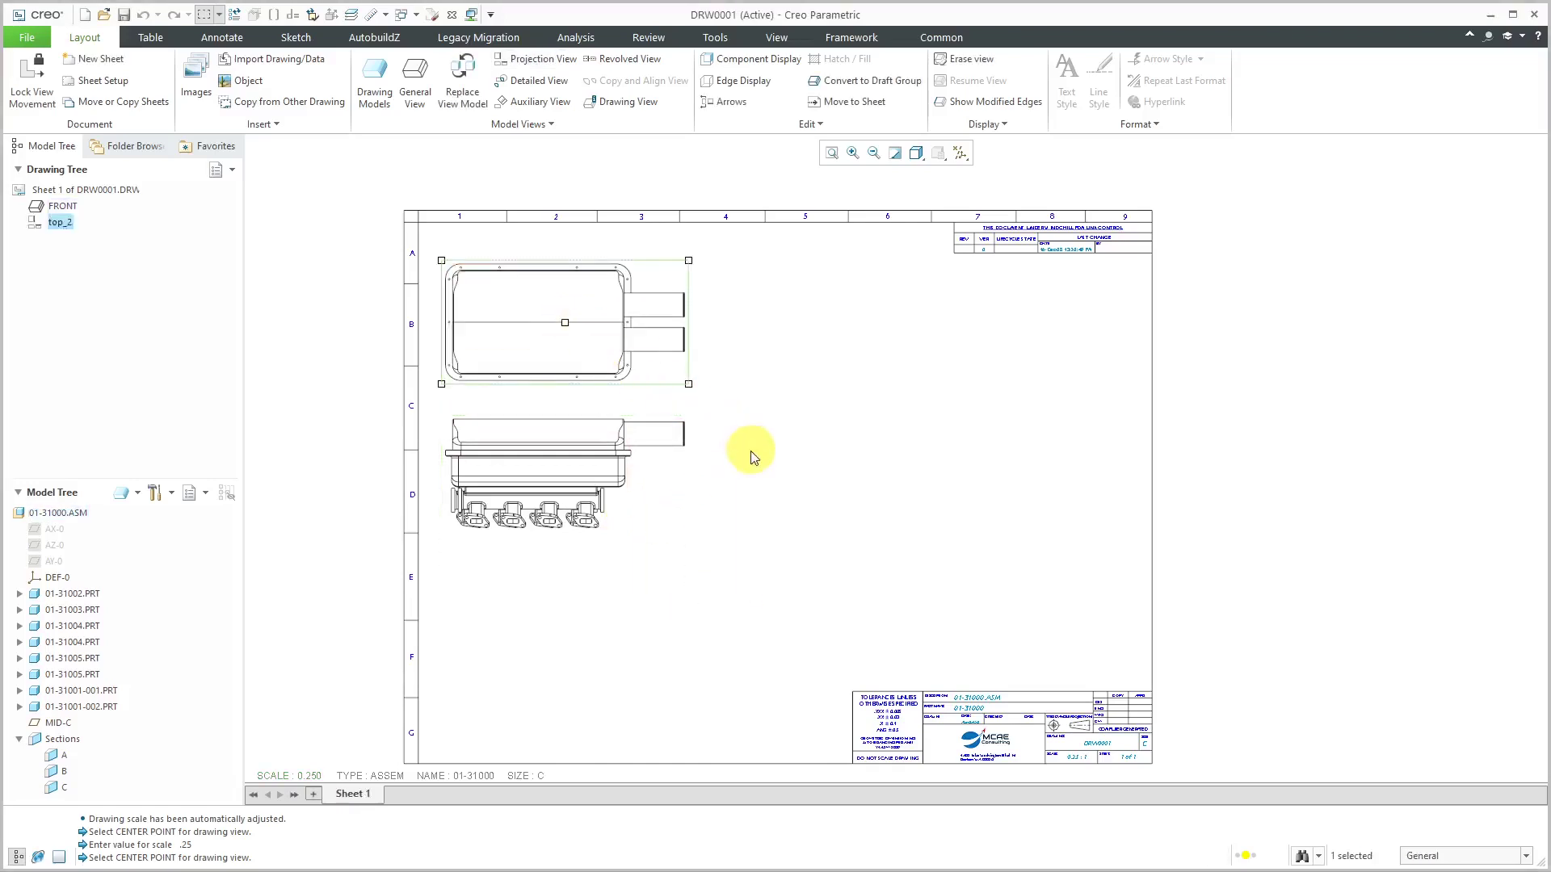
pyautogui.click(656, 494)
pyautogui.click(705, 393)
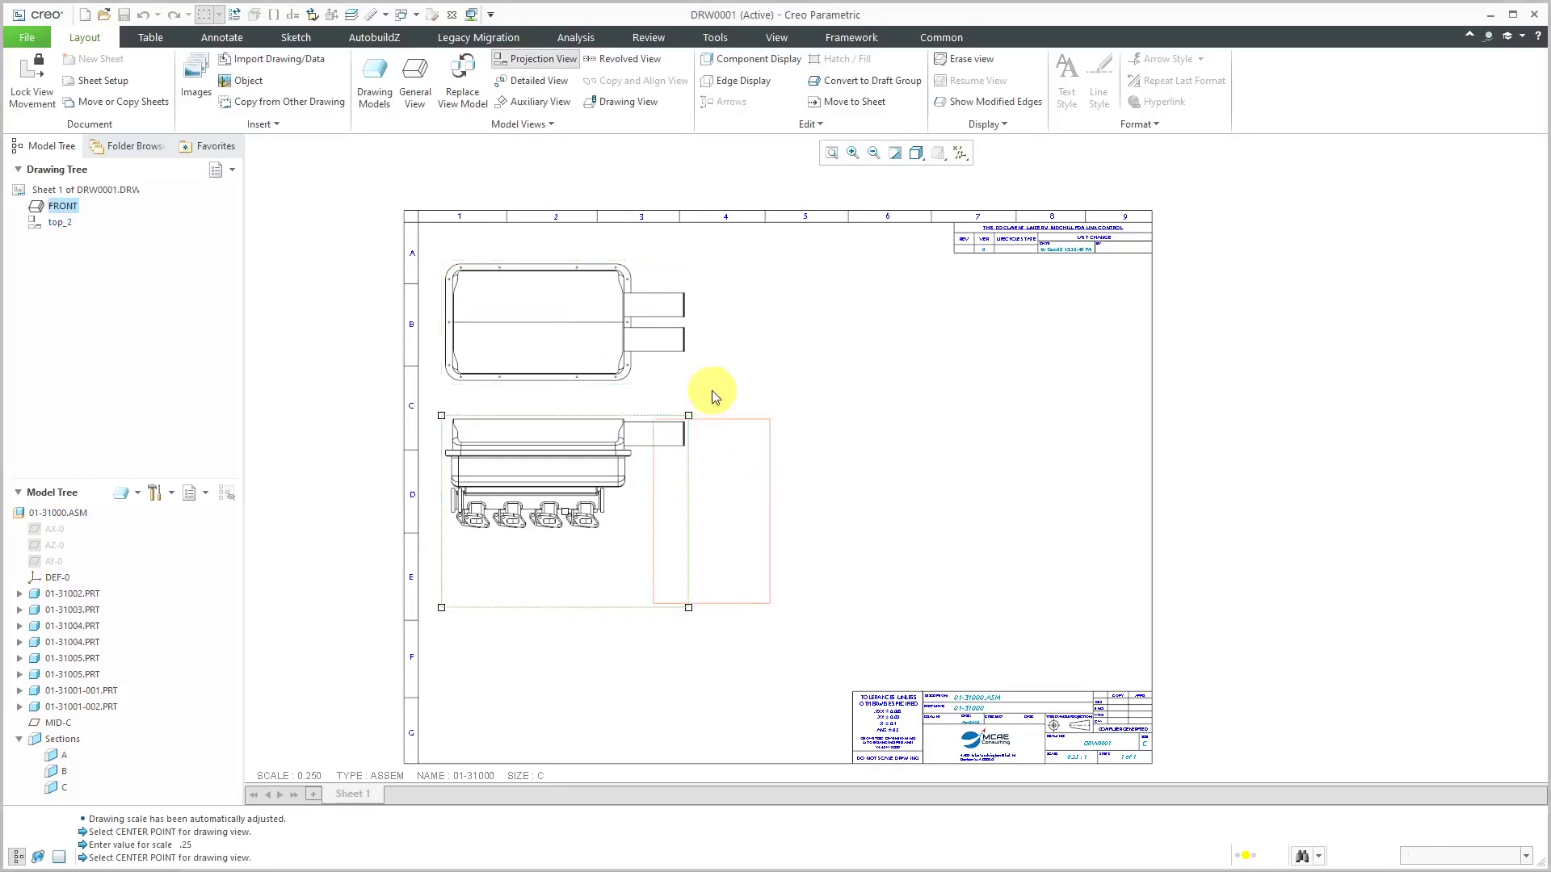
pyautogui.click(806, 480)
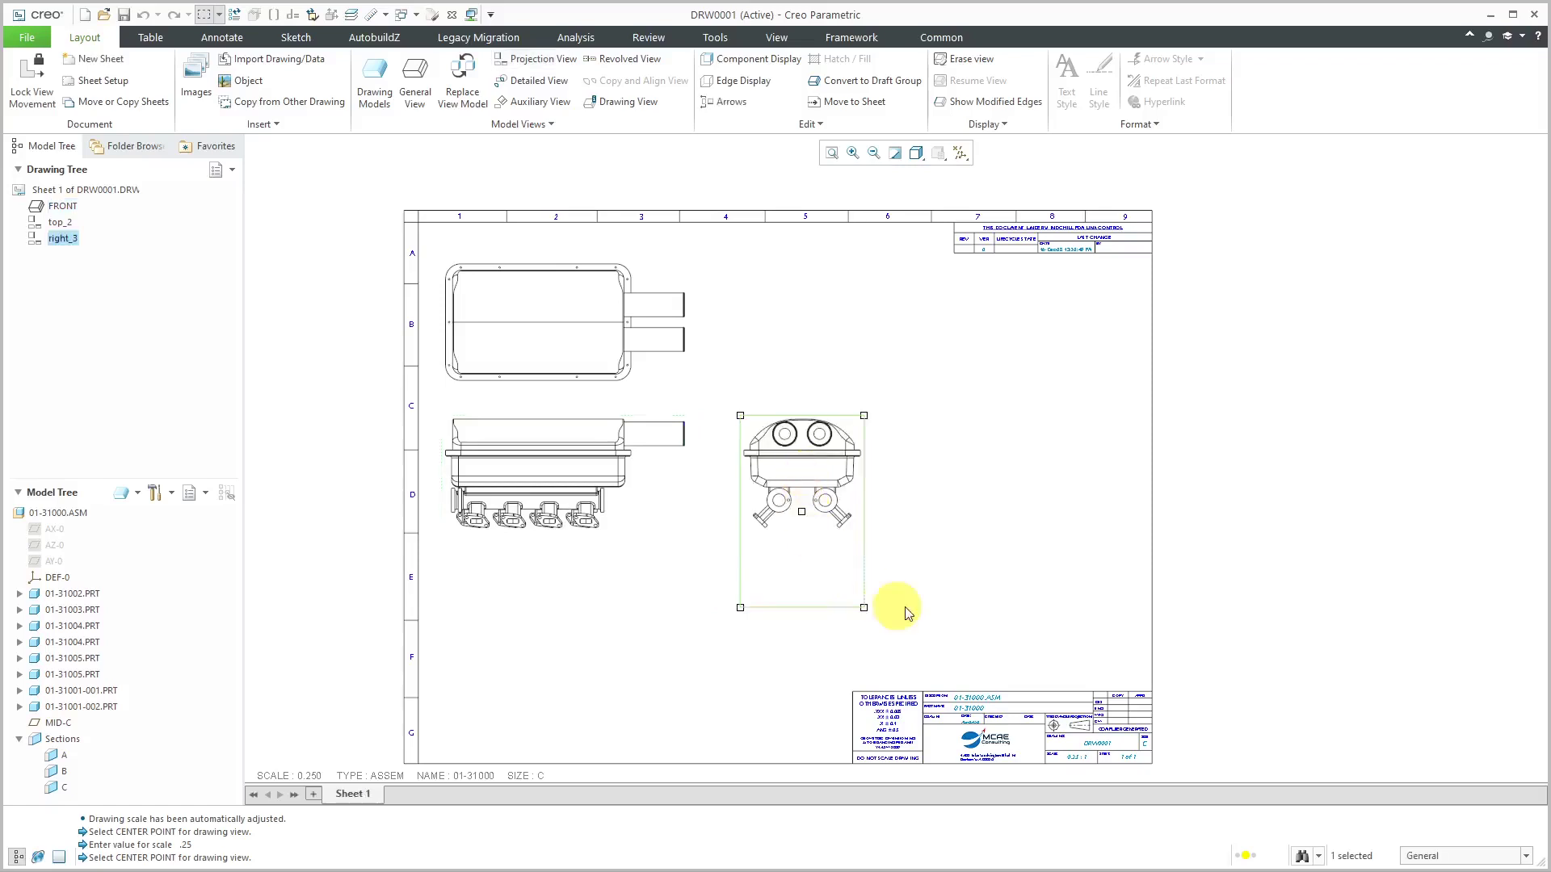
# - Space out the three views on the sheet, lowering the FRONT view and moving the right-side projection farther from it
pyautogui.click(582, 554)
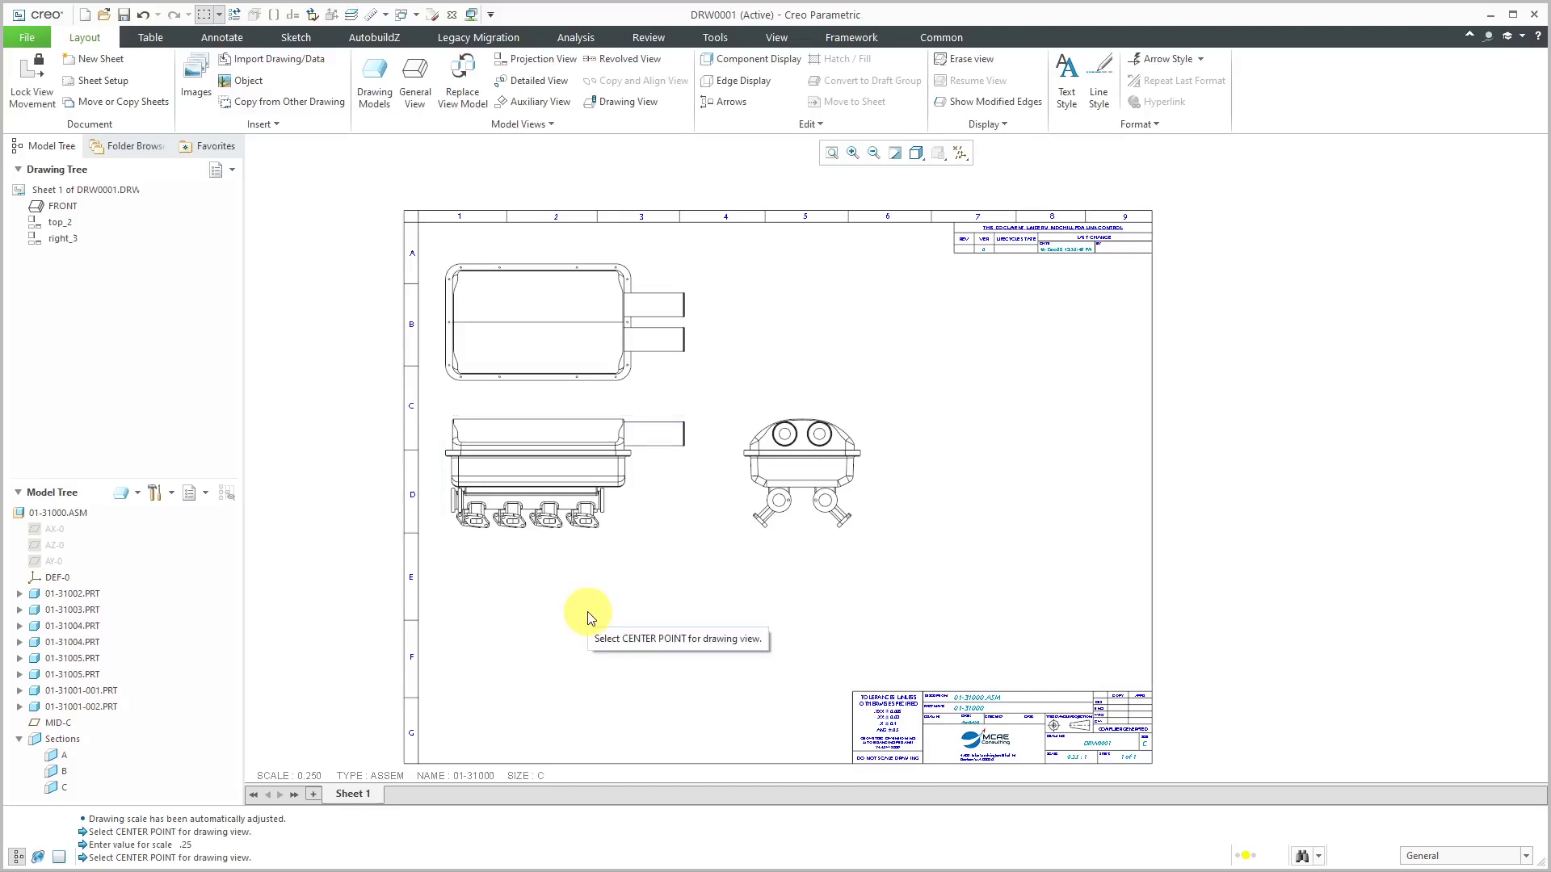
pyautogui.click(580, 510)
pyautogui.moveTo(569, 511); pyautogui.dragTo(603, 544)
pyautogui.click(762, 536)
pyautogui.moveTo(795, 511); pyautogui.dragTo(853, 511)
pyautogui.click(638, 512)
pyautogui.moveTo(580, 527); pyautogui.dragTo(580, 565)
pyautogui.click(1060, 596)
# - Open the right-side projection view's properties and name the view SIDE
pyautogui.scroll(1, 982, 526)
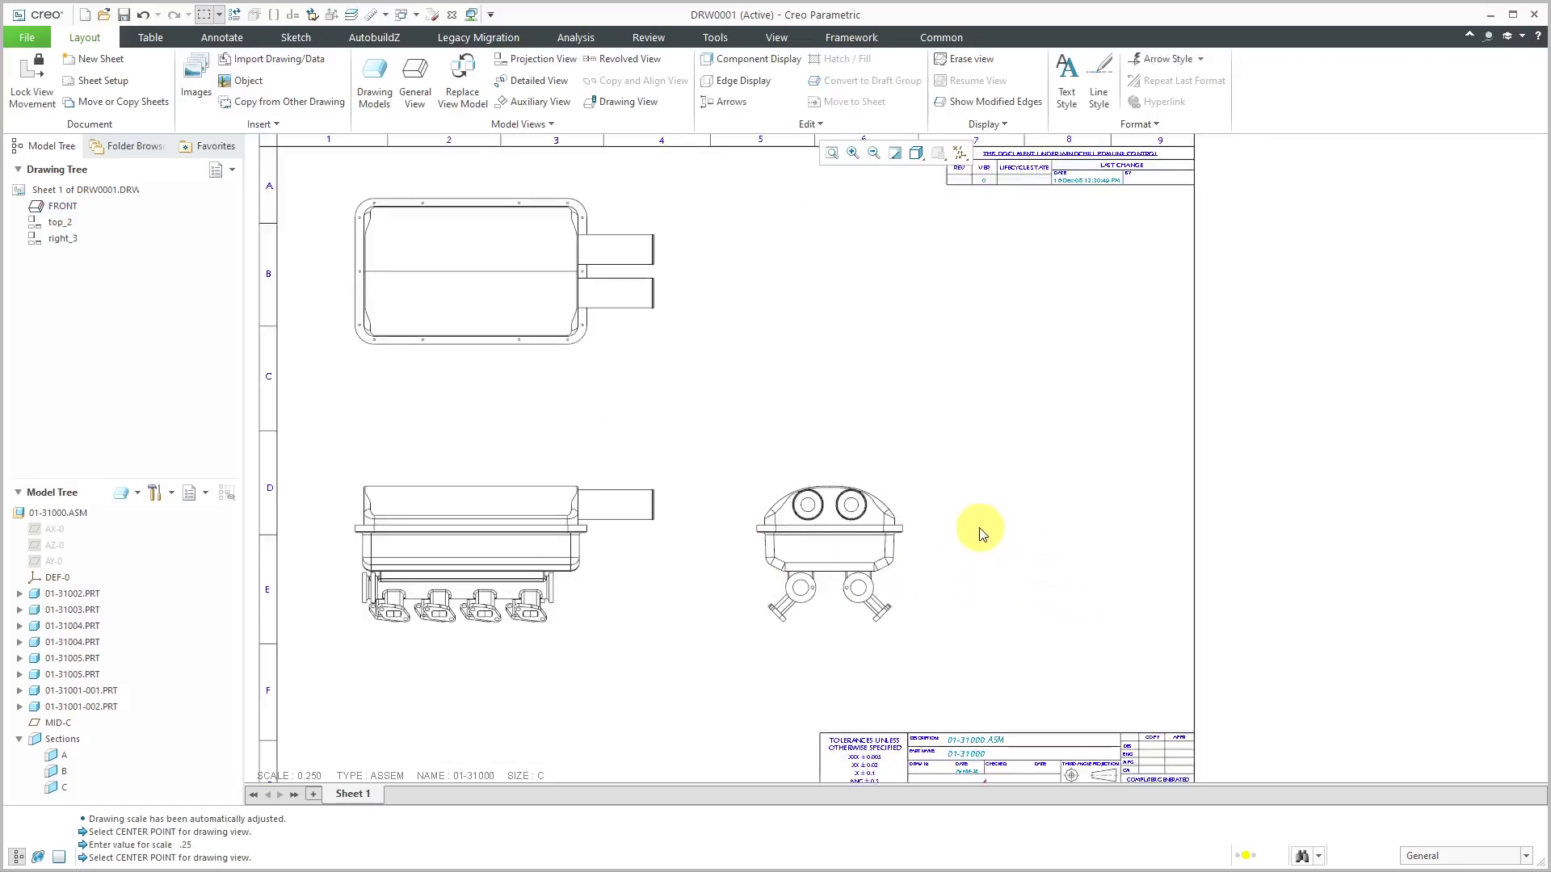
pyautogui.doubleClick(832, 629)
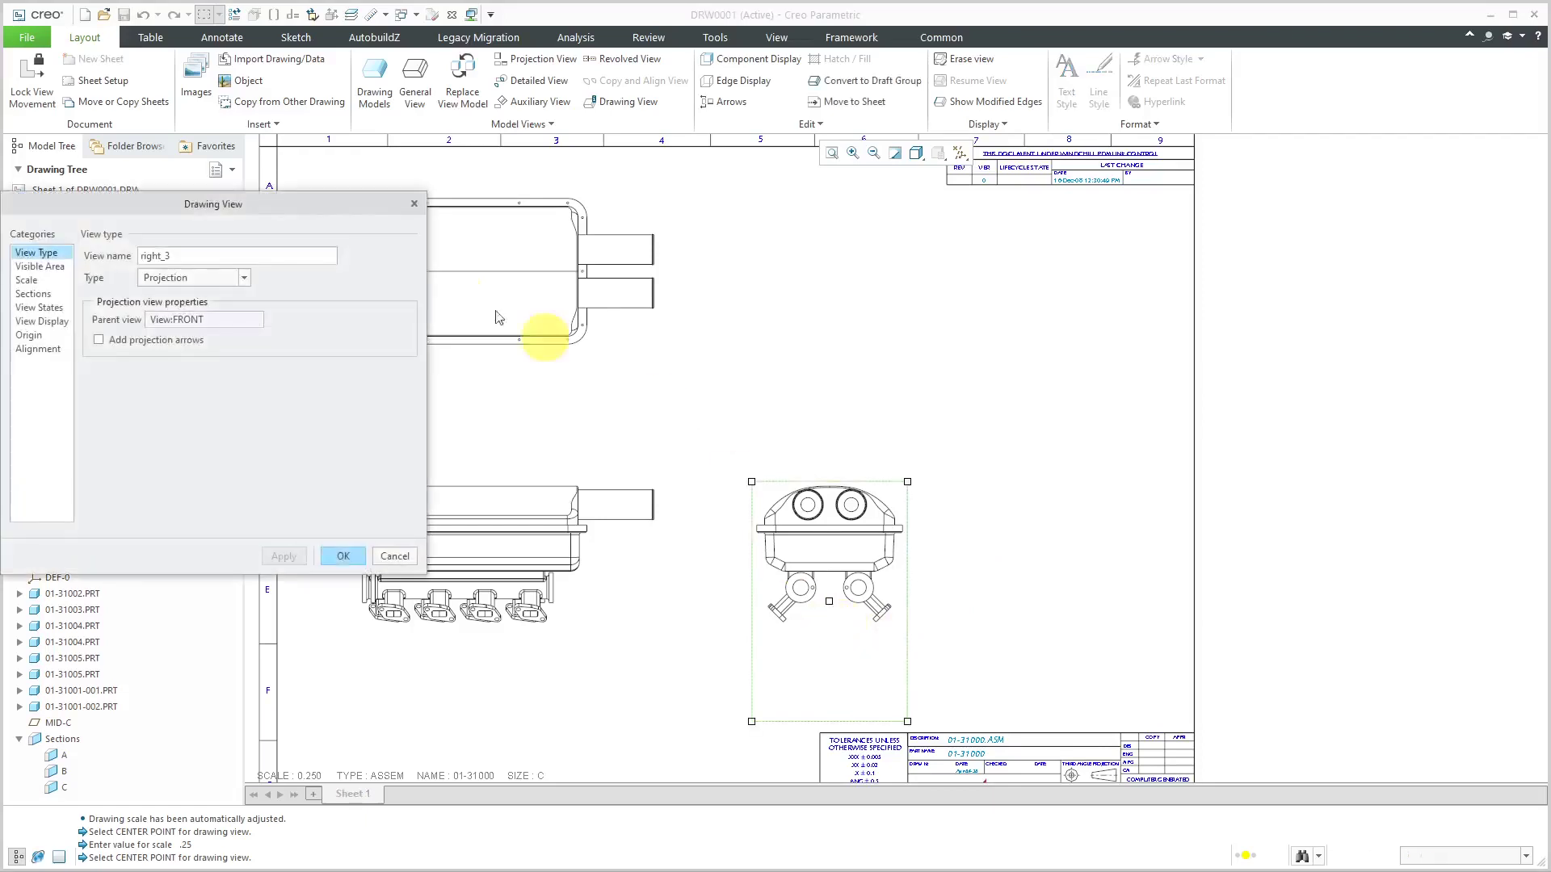
pyautogui.moveTo(272, 209); pyautogui.dragTo(1310, 212)
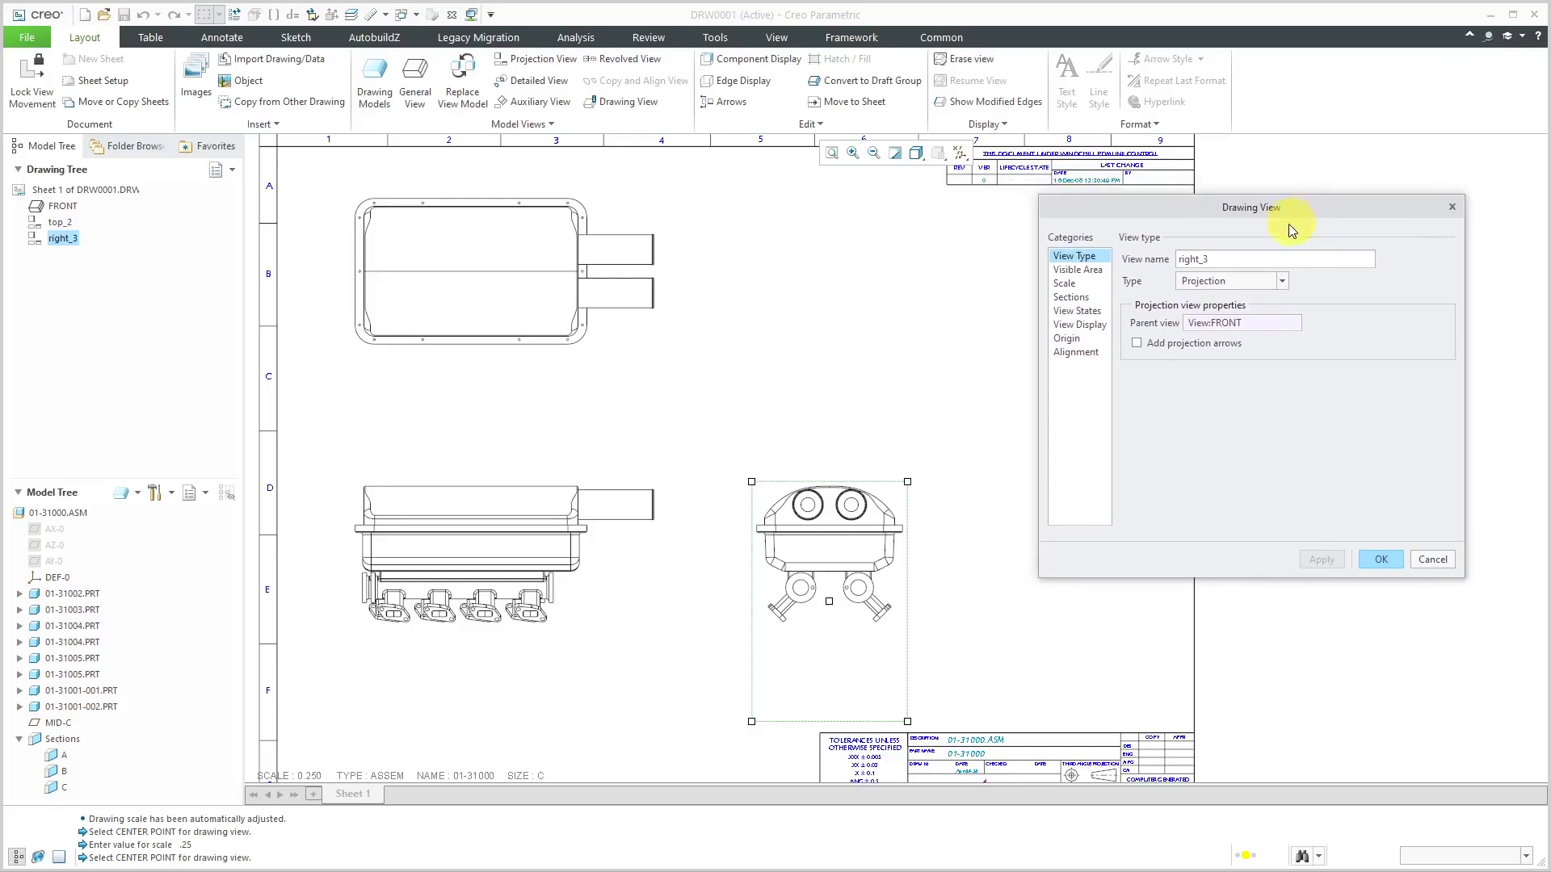
pyautogui.doubleClick(1219, 262)
pyautogui.write('SIDE')
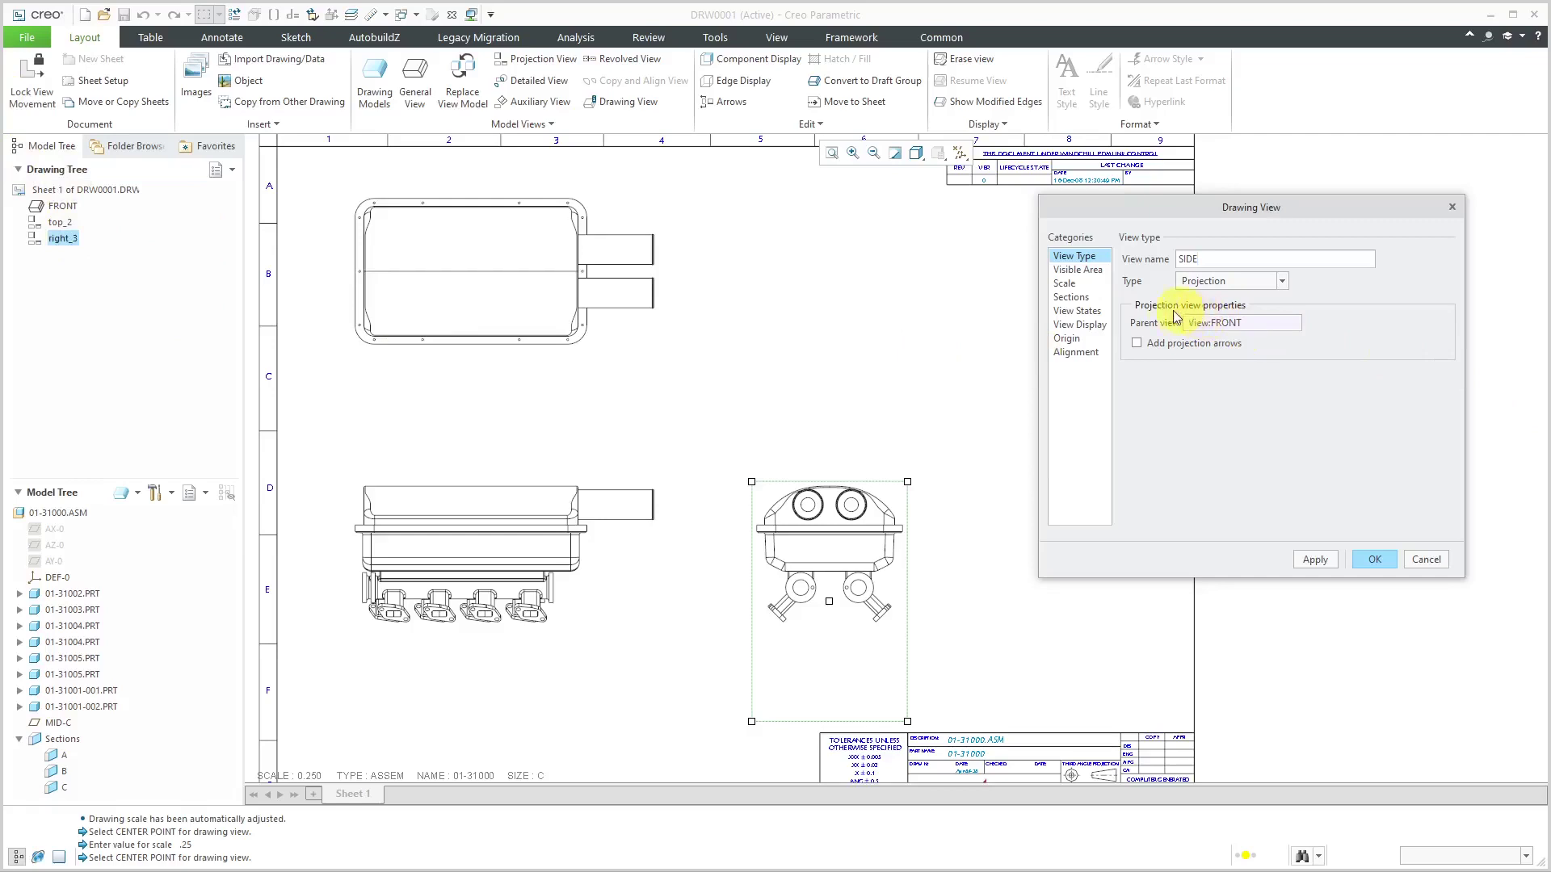
# - Apply 2D cross-section B to the SIDE view with a Full sectioned area
pyautogui.click(1072, 297)
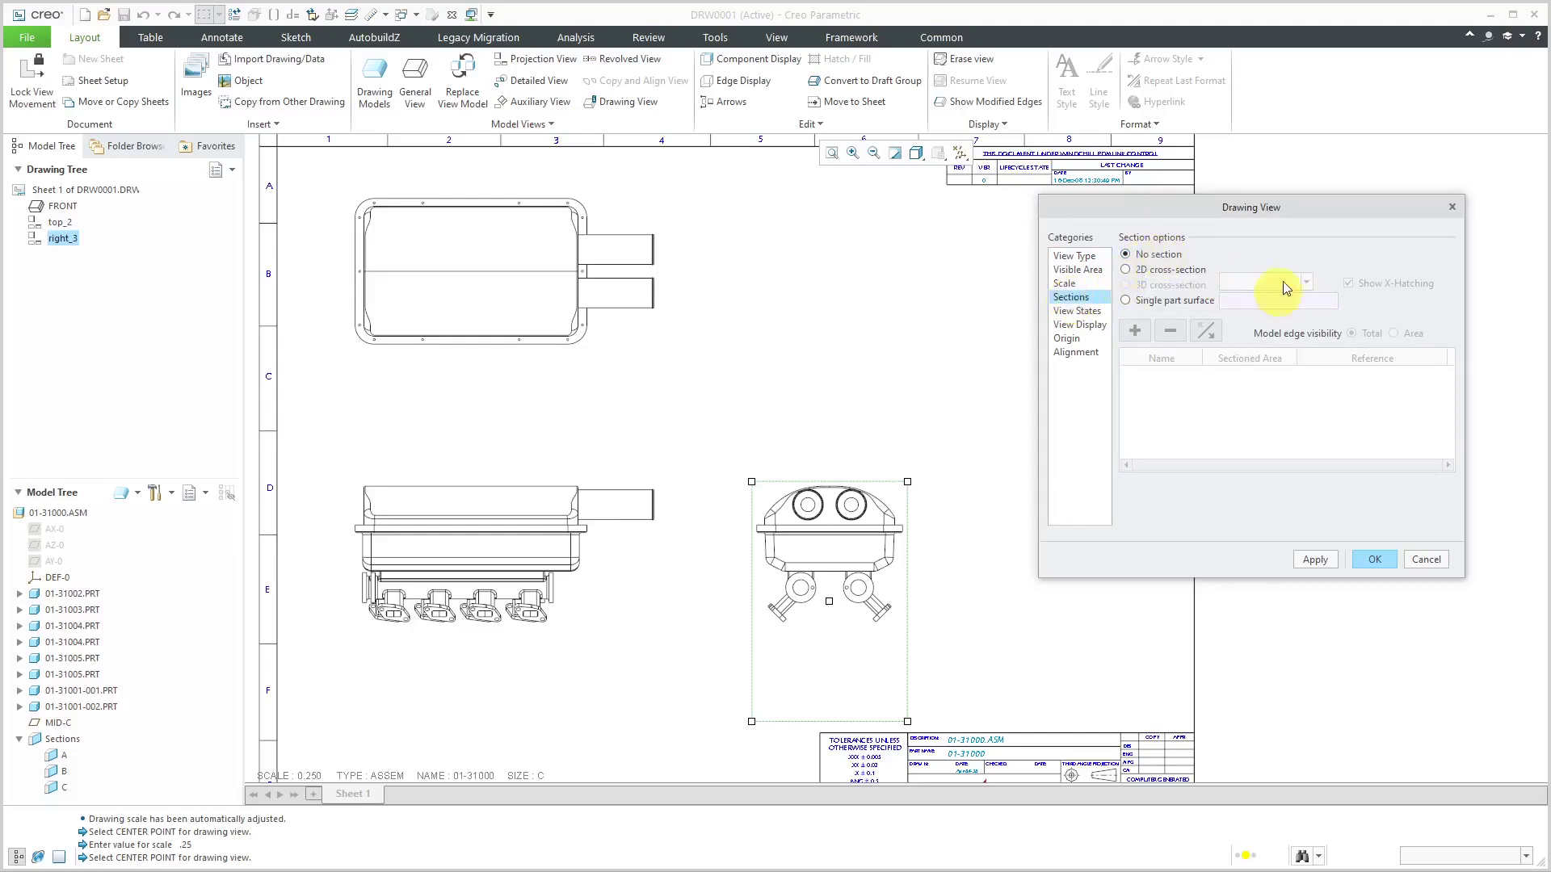
pyautogui.click(1126, 269)
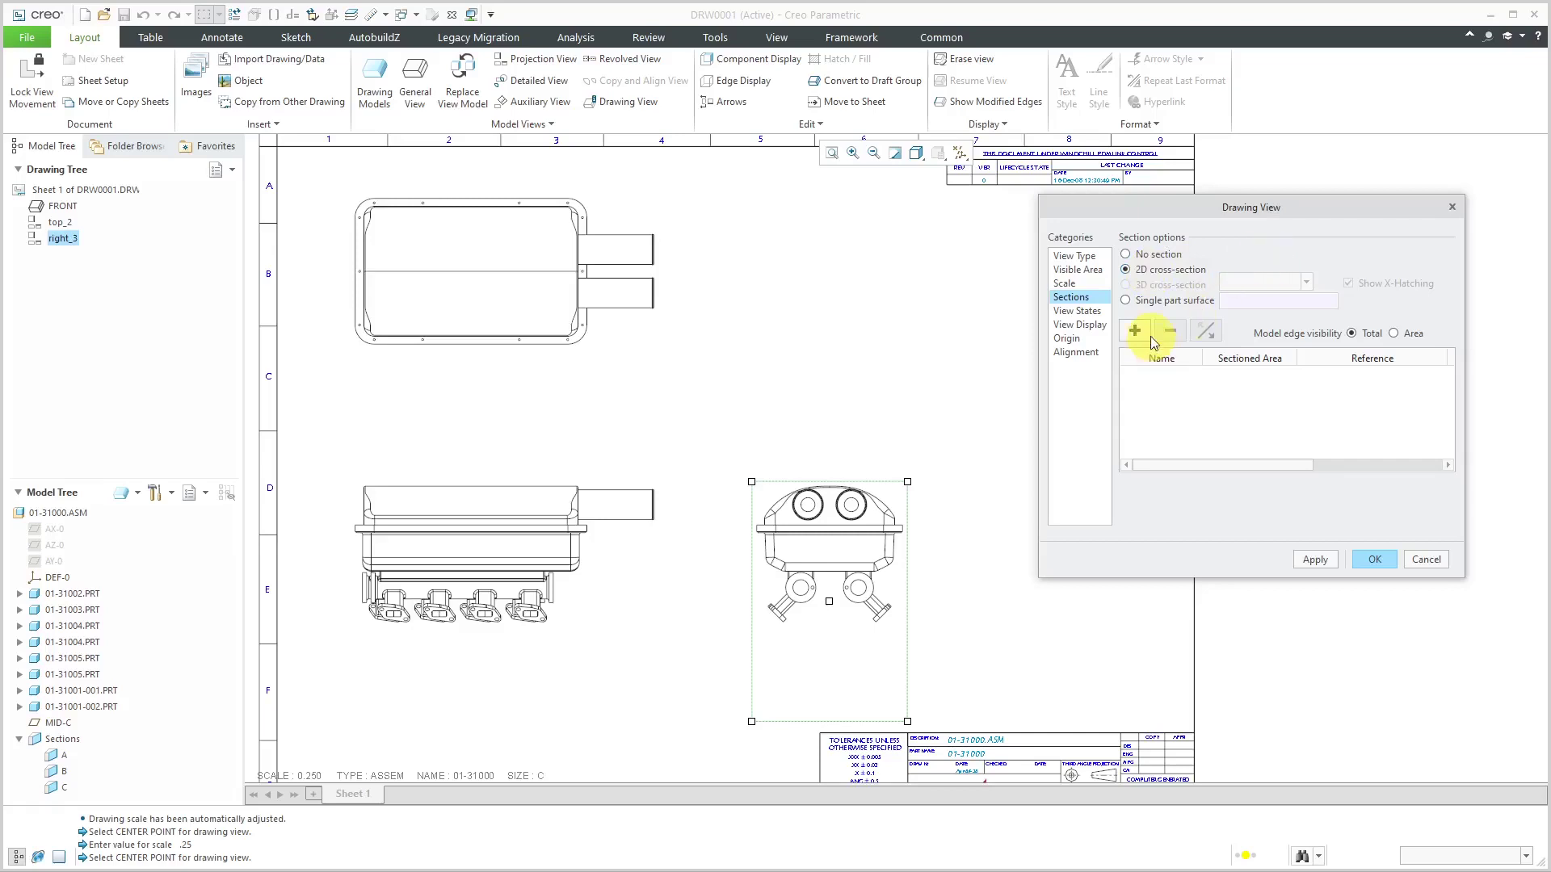
pyautogui.click(1135, 331)
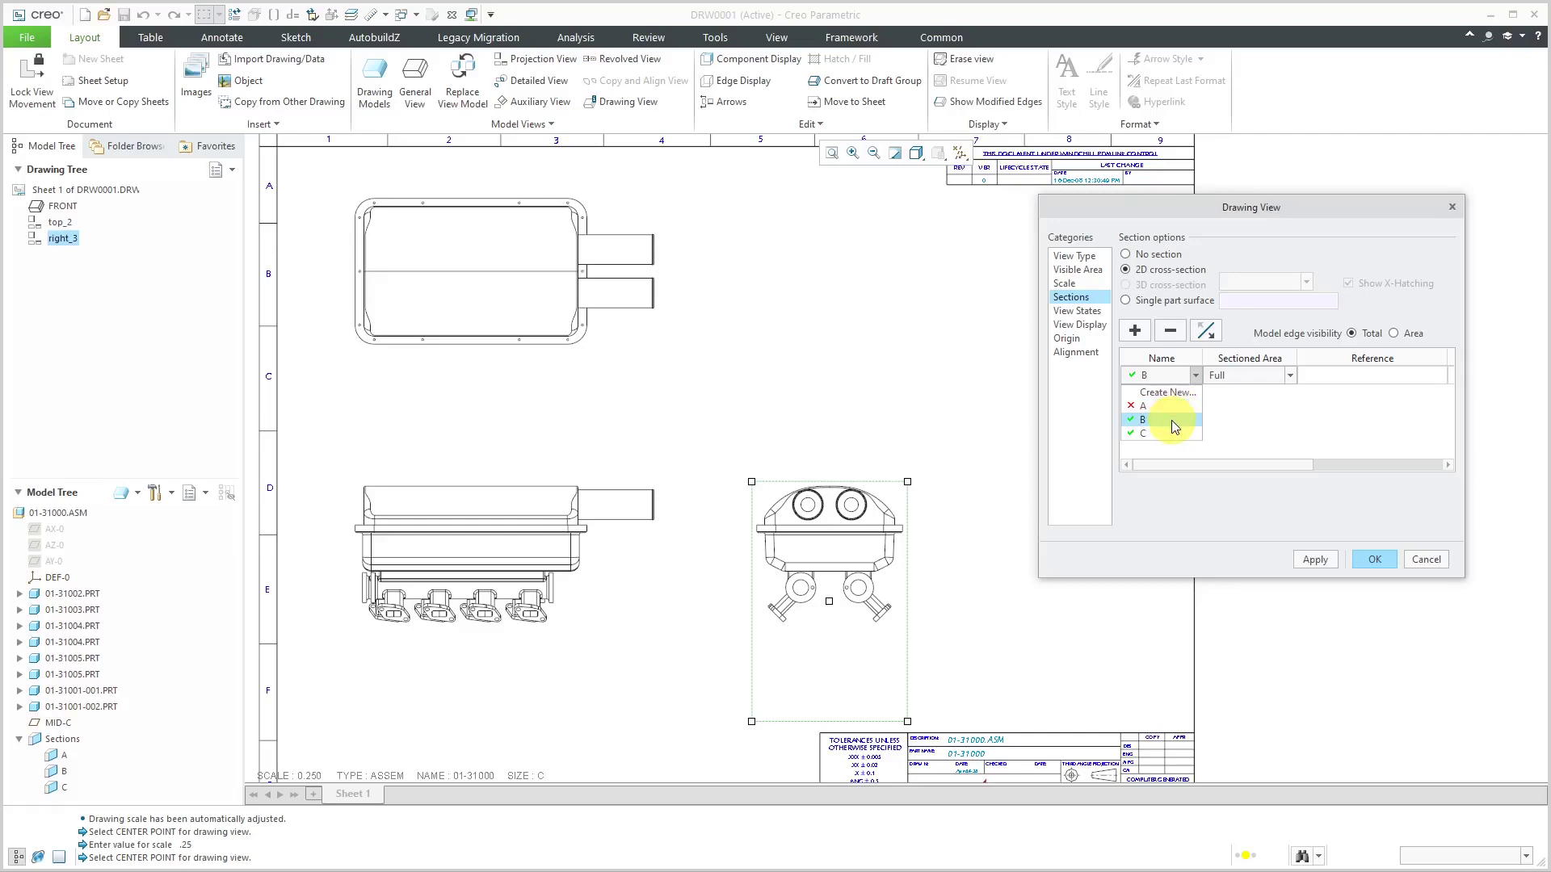
pyautogui.click(1172, 420)
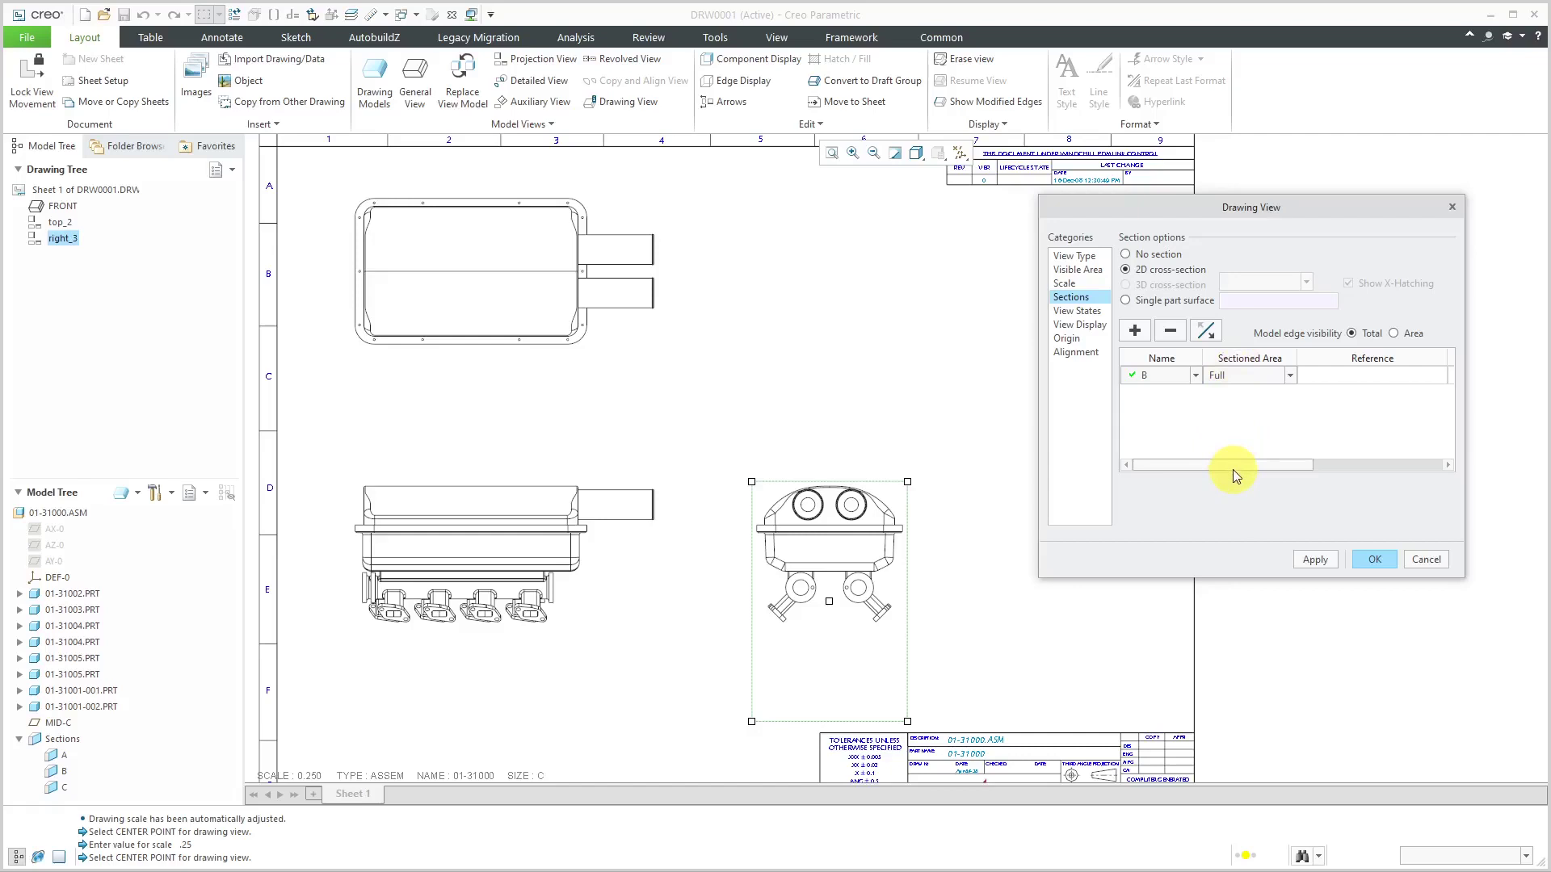
pyautogui.moveTo(1233, 468); pyautogui.dragTo(1360, 467)
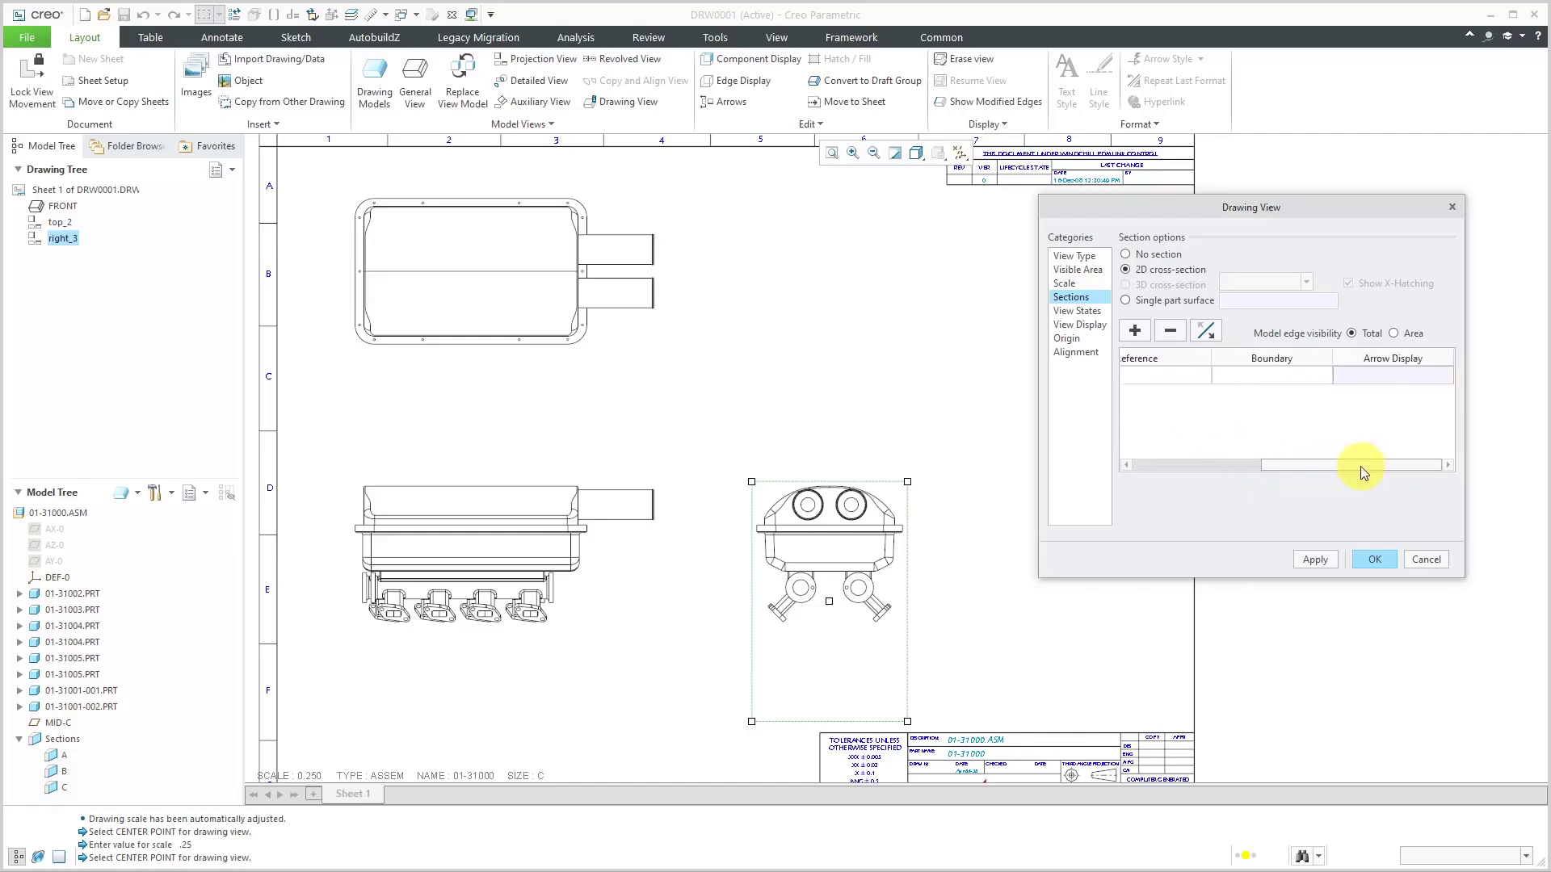
pyautogui.click(1318, 560)
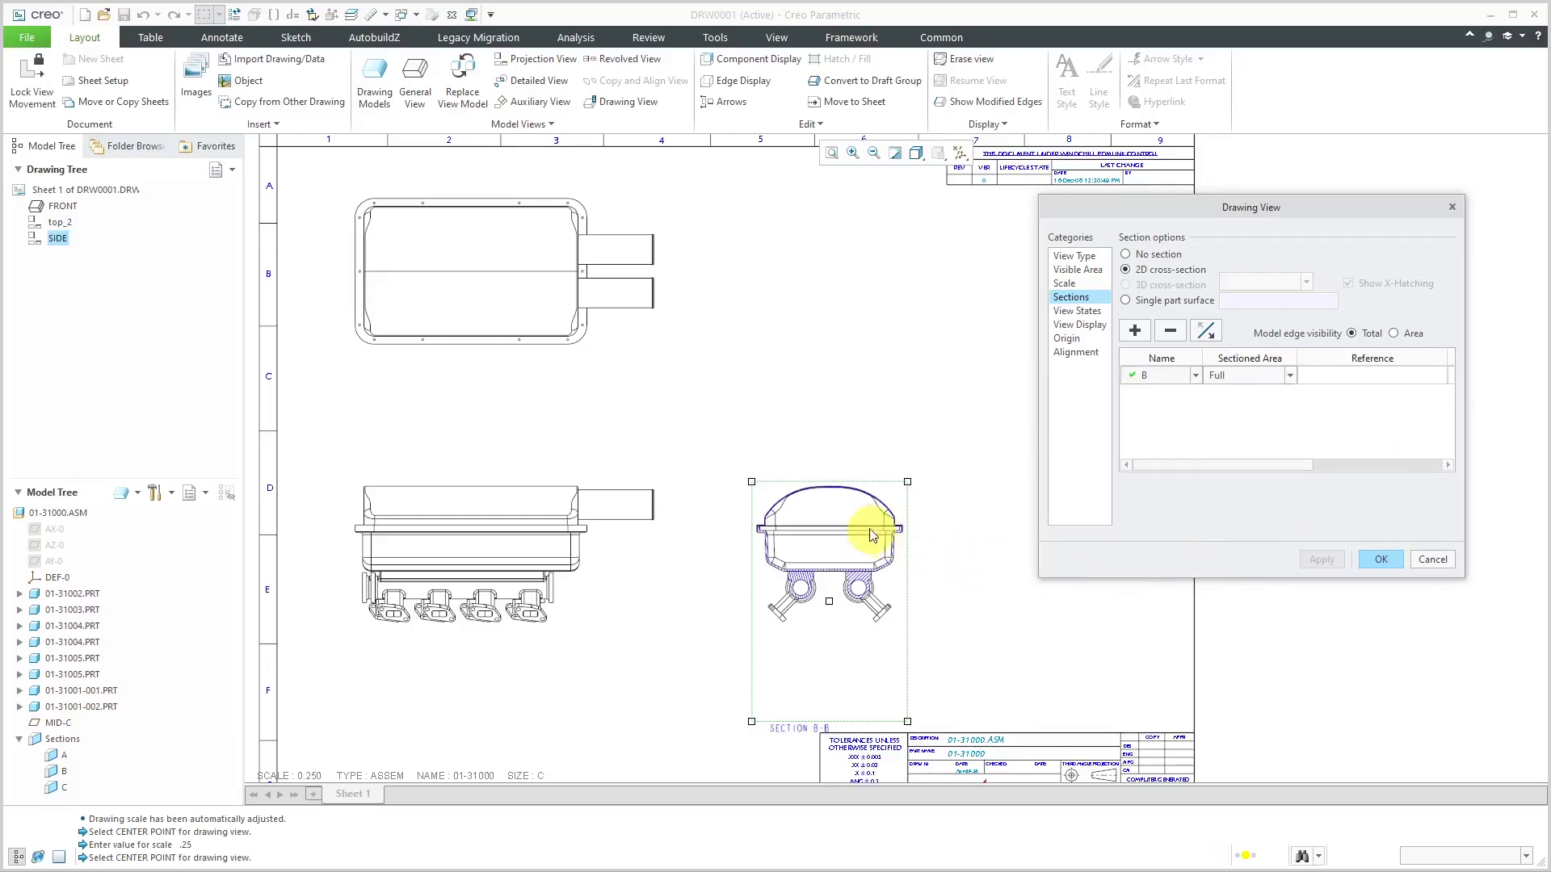
# - Display the section B arrows on the FRONT view and complete the SIDE view definition
pyautogui.scroll(-2, 857, 509)
pyautogui.scroll(3, 901, 517)
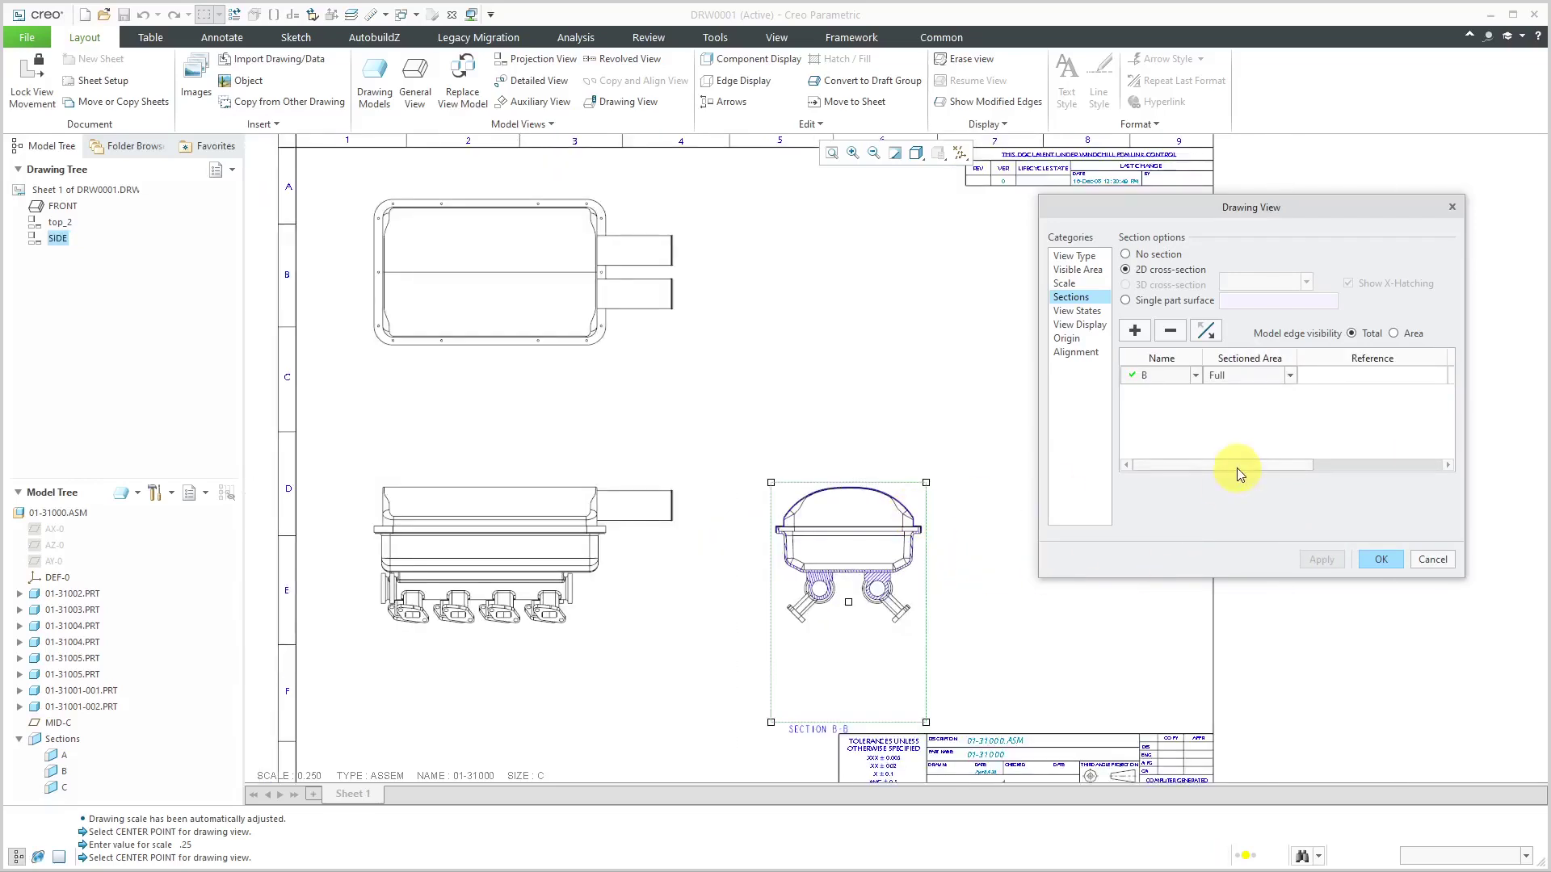
pyautogui.moveTo(1237, 467); pyautogui.dragTo(1392, 472)
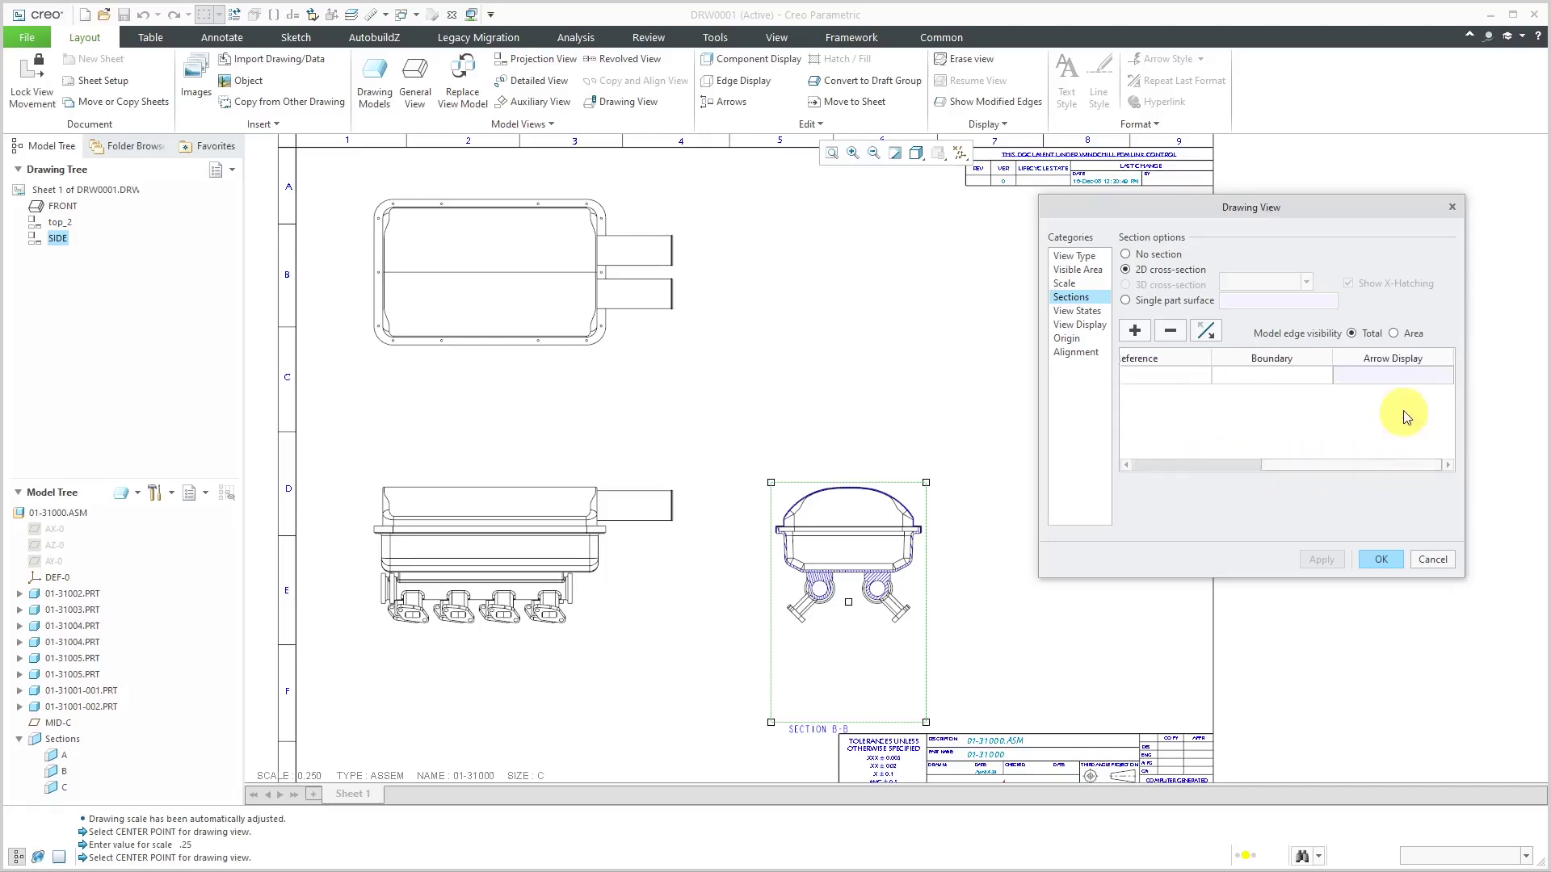
pyautogui.click(1412, 377)
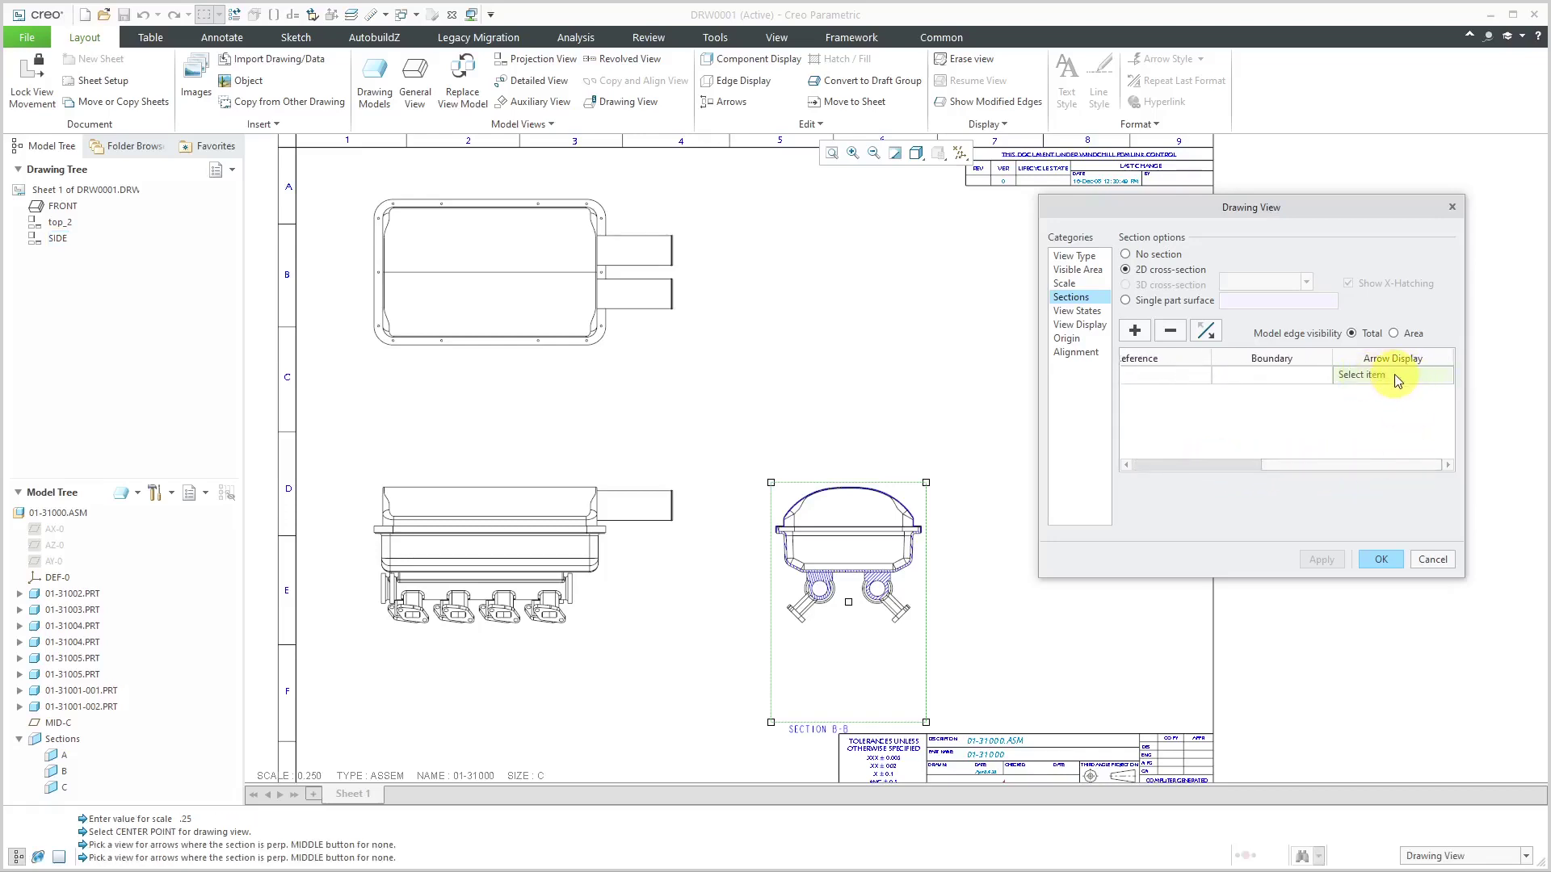
pyautogui.click(633, 590)
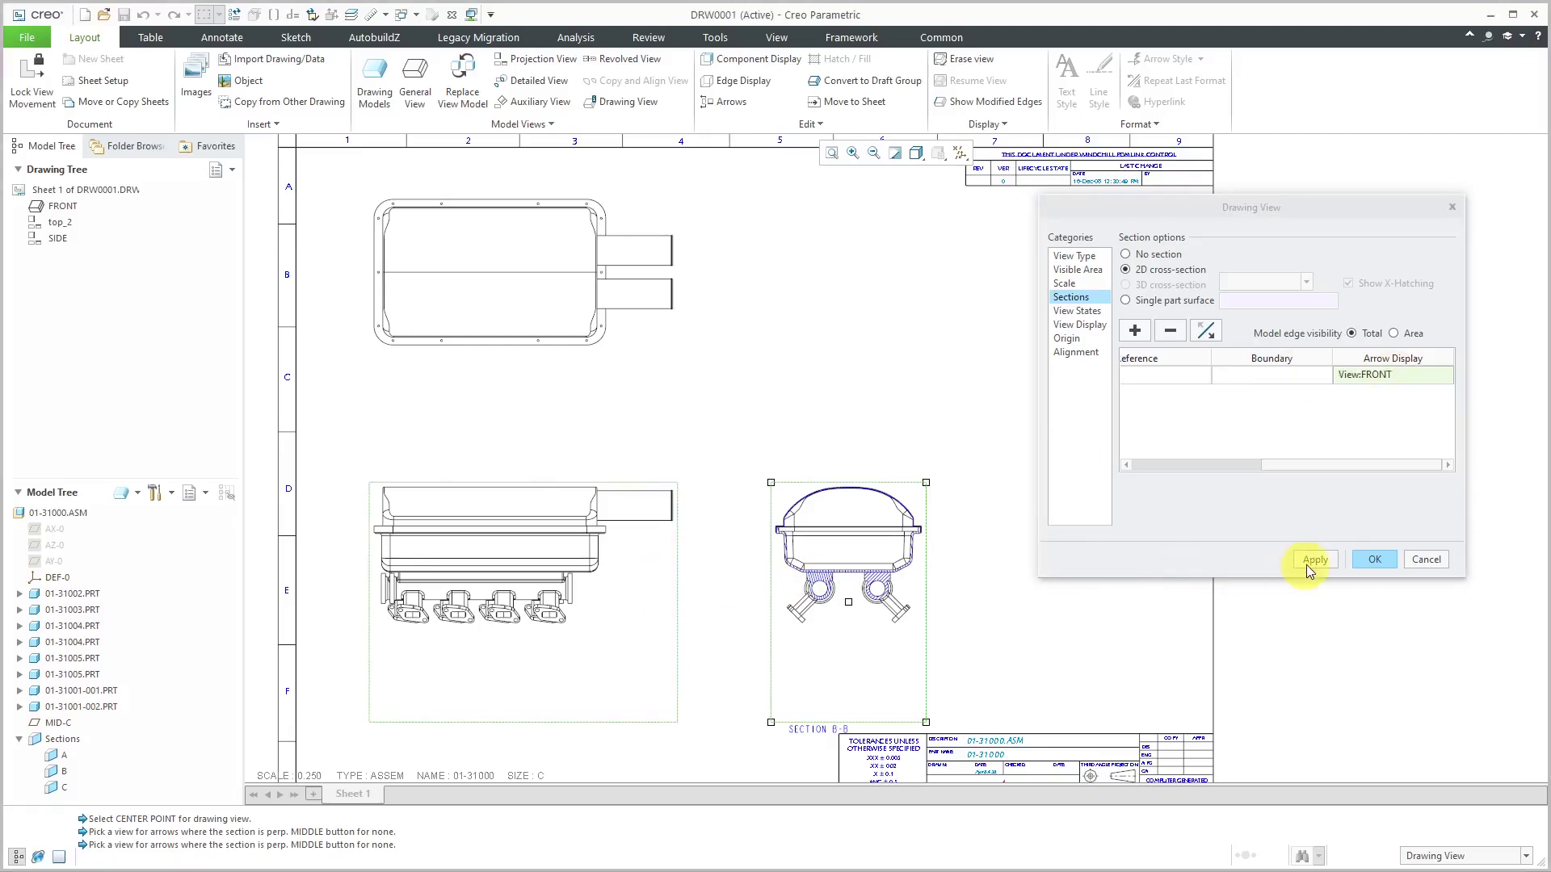
pyautogui.click(1314, 560)
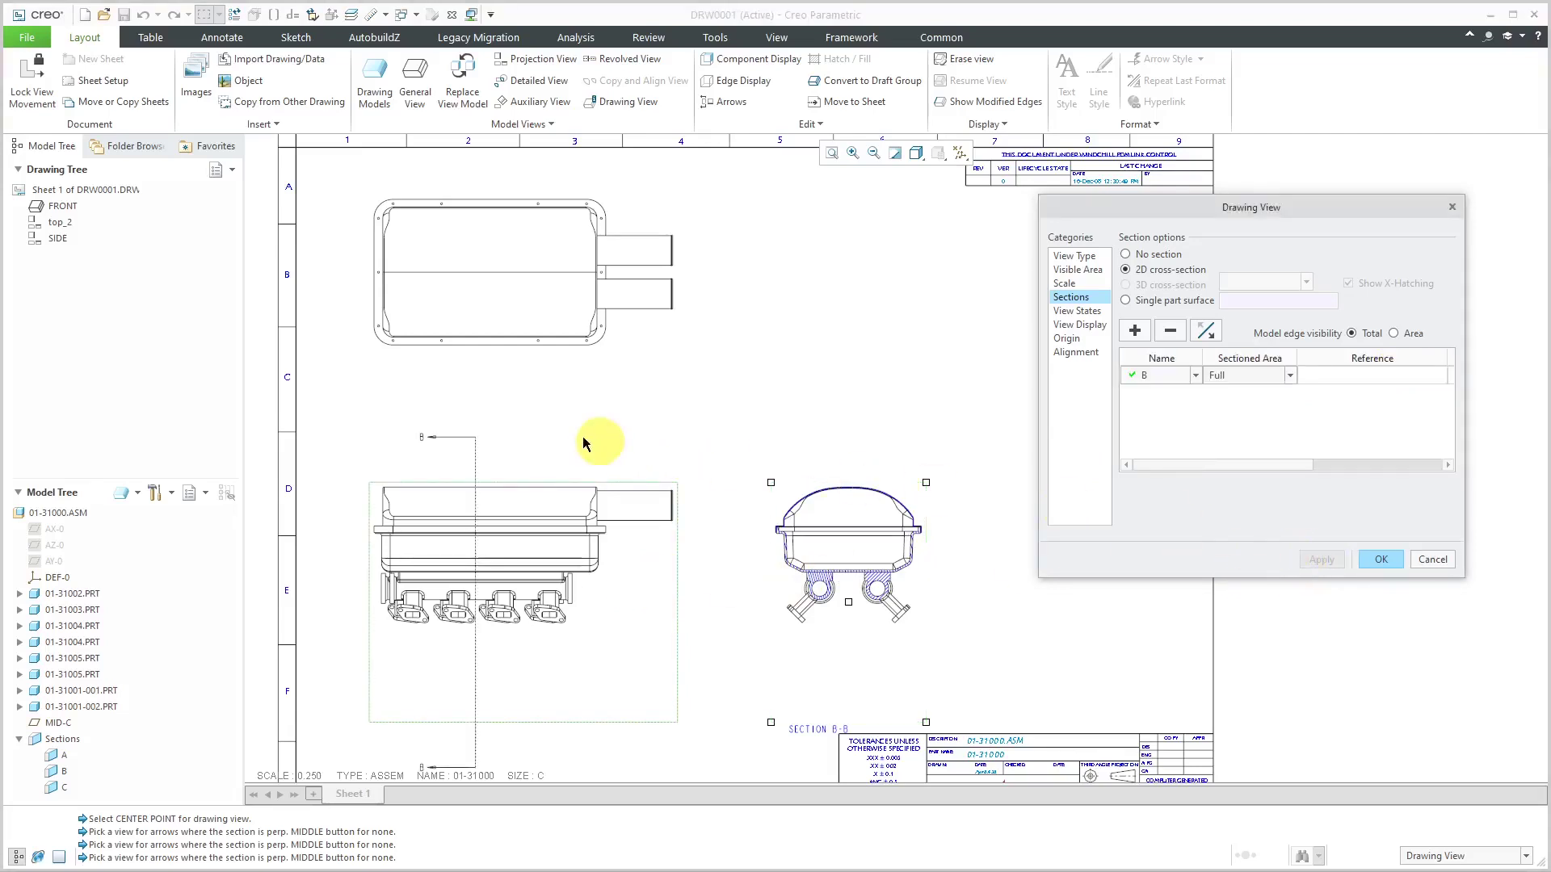
pyautogui.scroll(2, 581, 442)
pyautogui.scroll(-1, 575, 445)
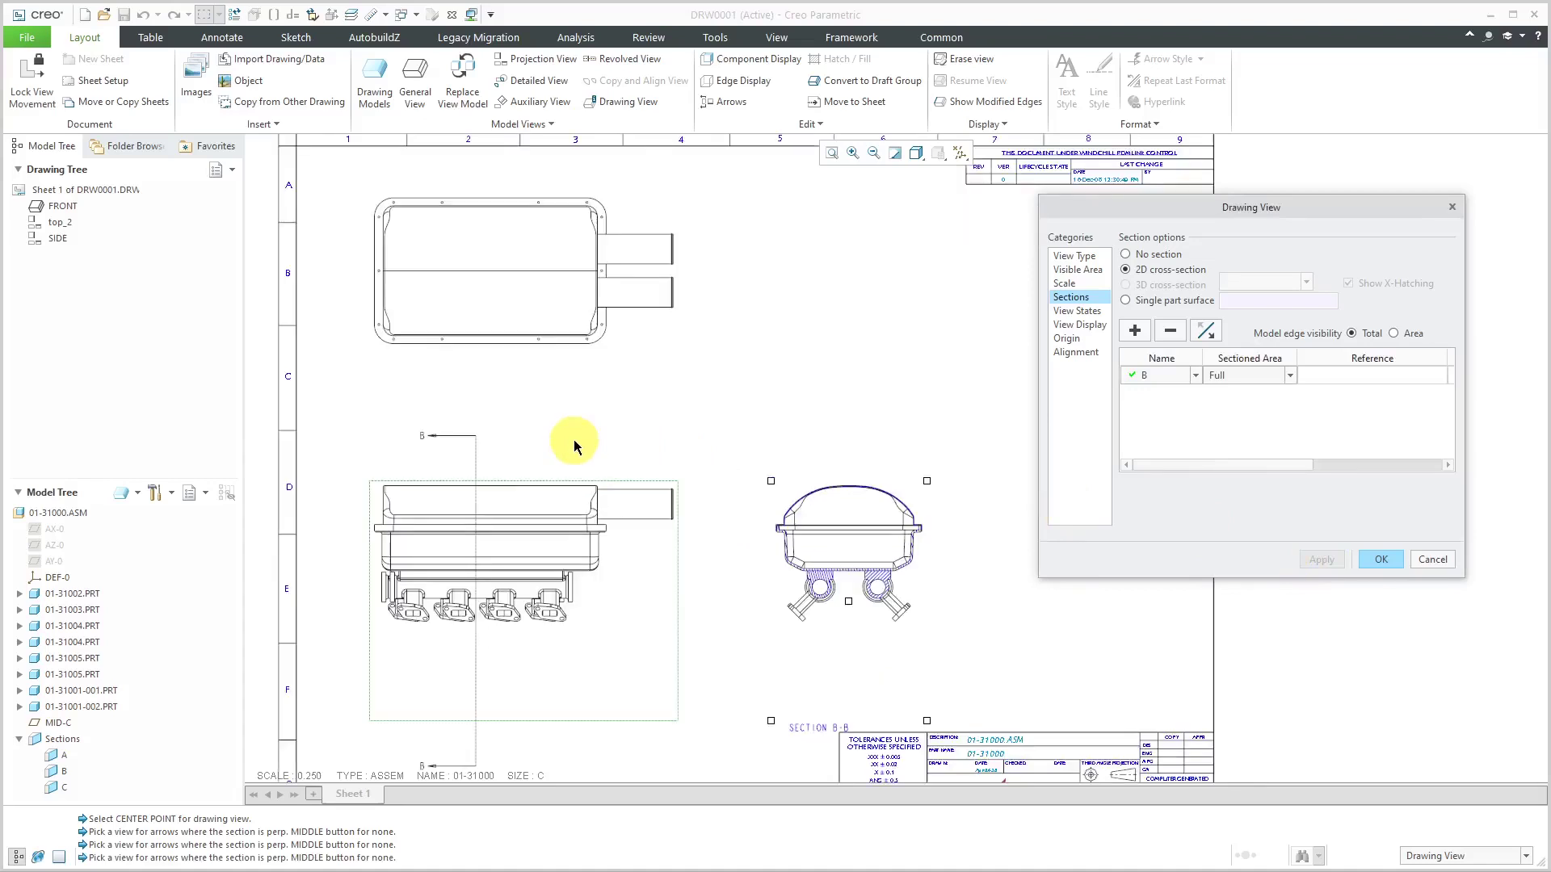
pyautogui.click(1385, 566)
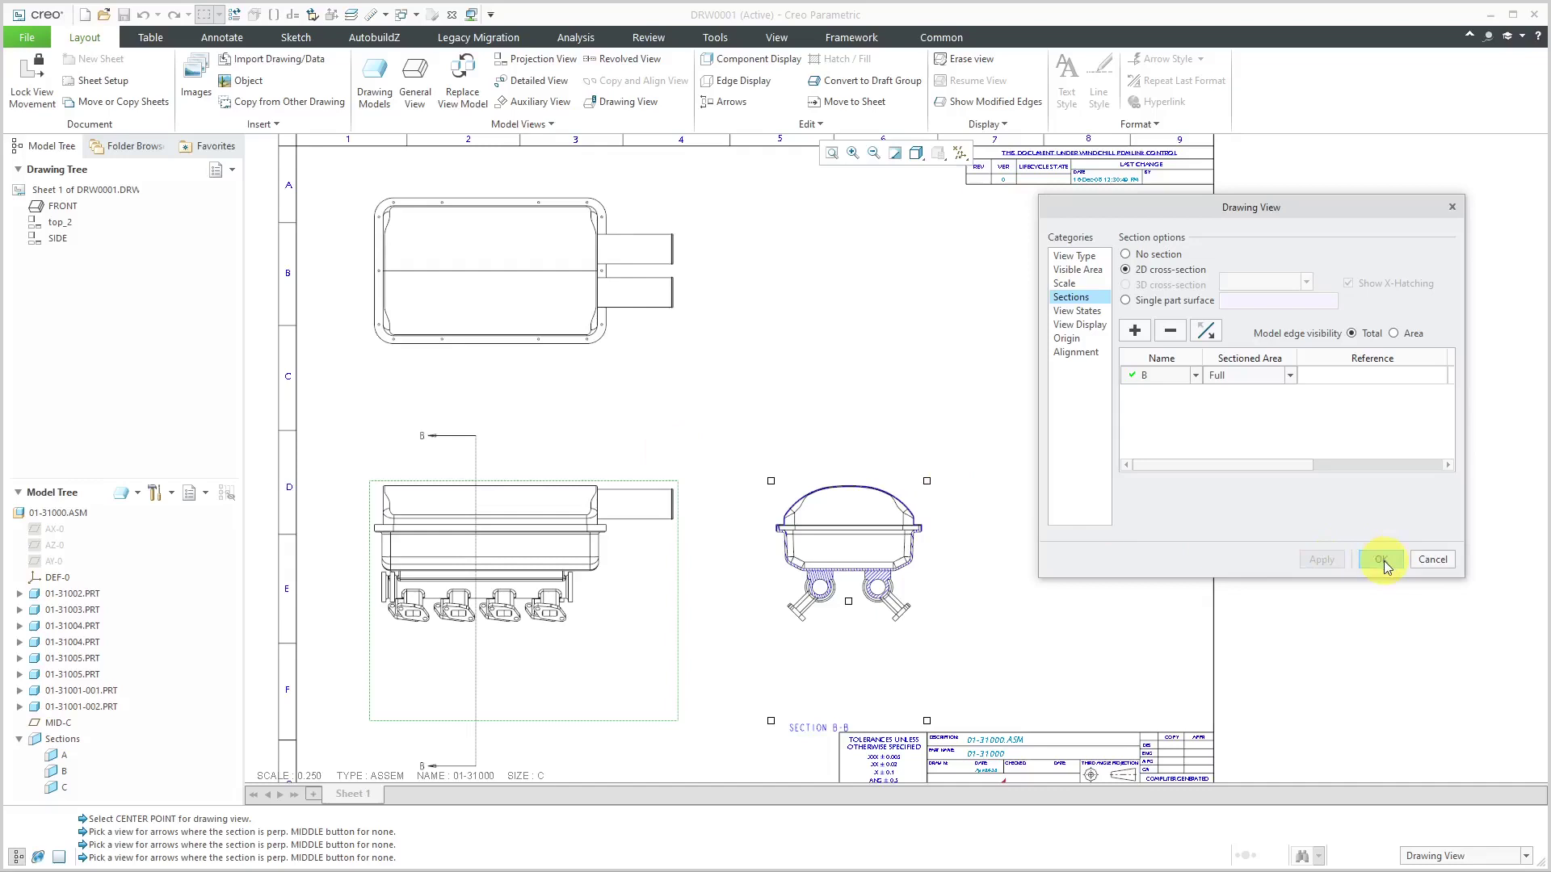
# - Shorten the B-B cutting line by moving its lower arrow up to just beneath the FRONT view and trimming the arrow lengths
pyautogui.scroll(1, 589, 496)
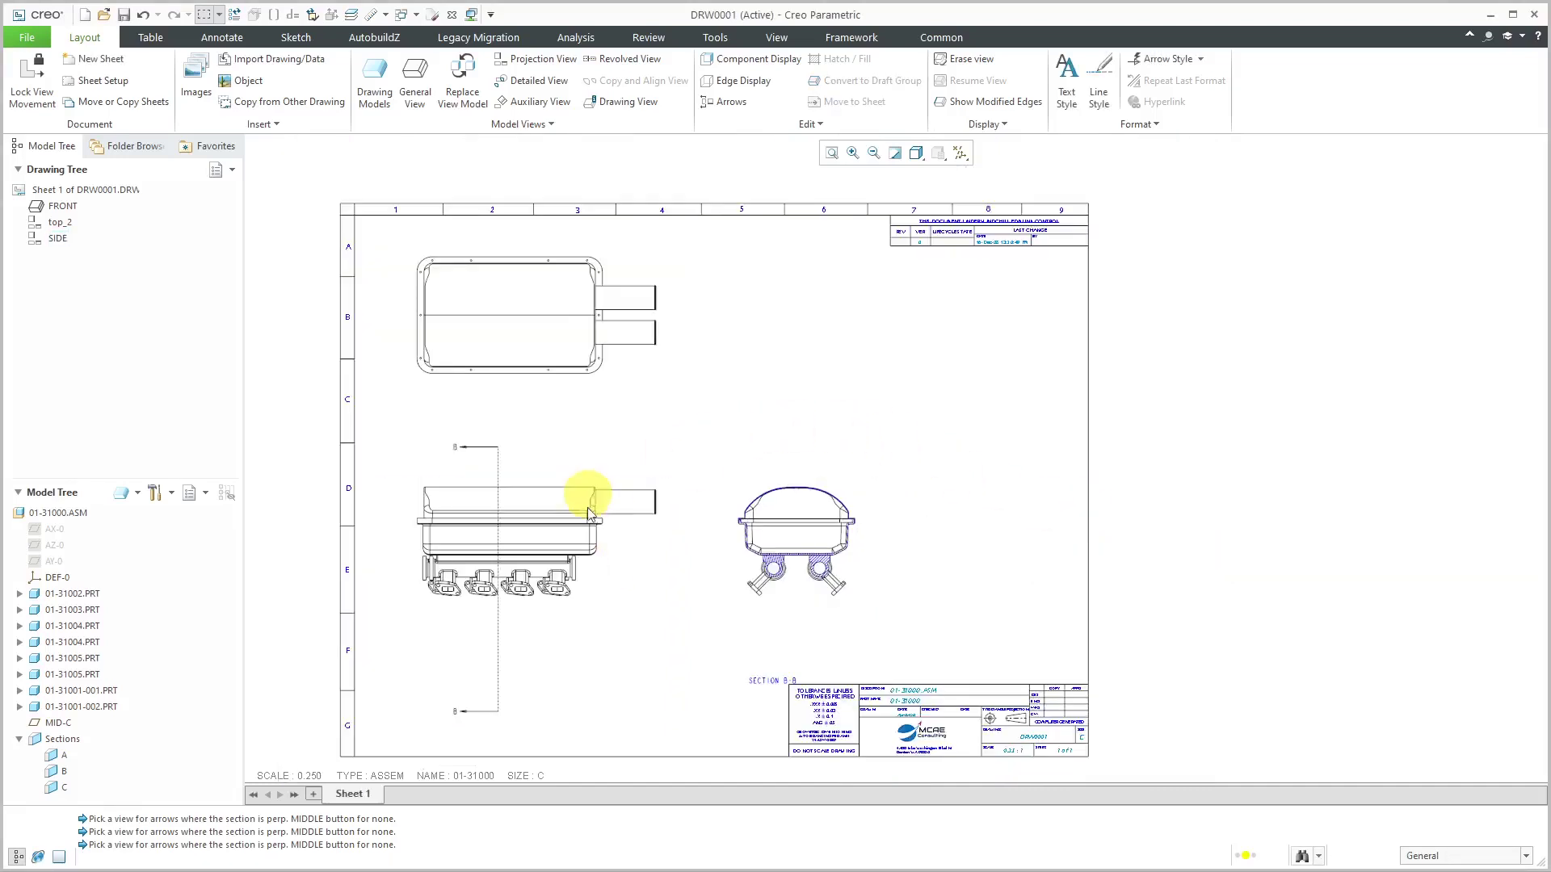
pyautogui.scroll(-2, 497, 718)
pyautogui.click(489, 714)
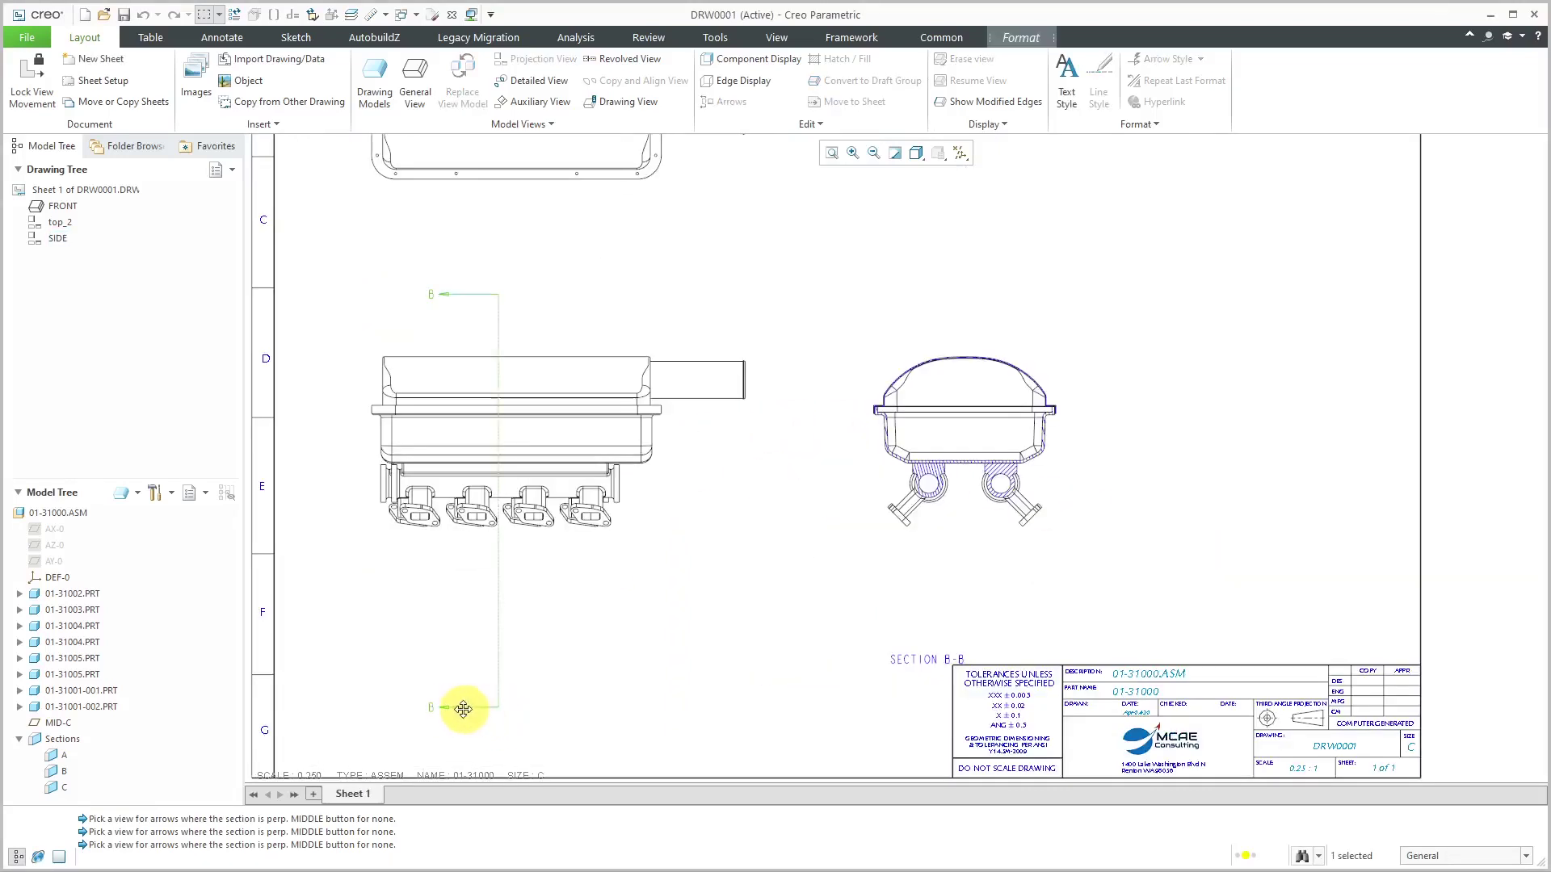
pyautogui.moveTo(462, 590); pyautogui.dragTo(453, 581)
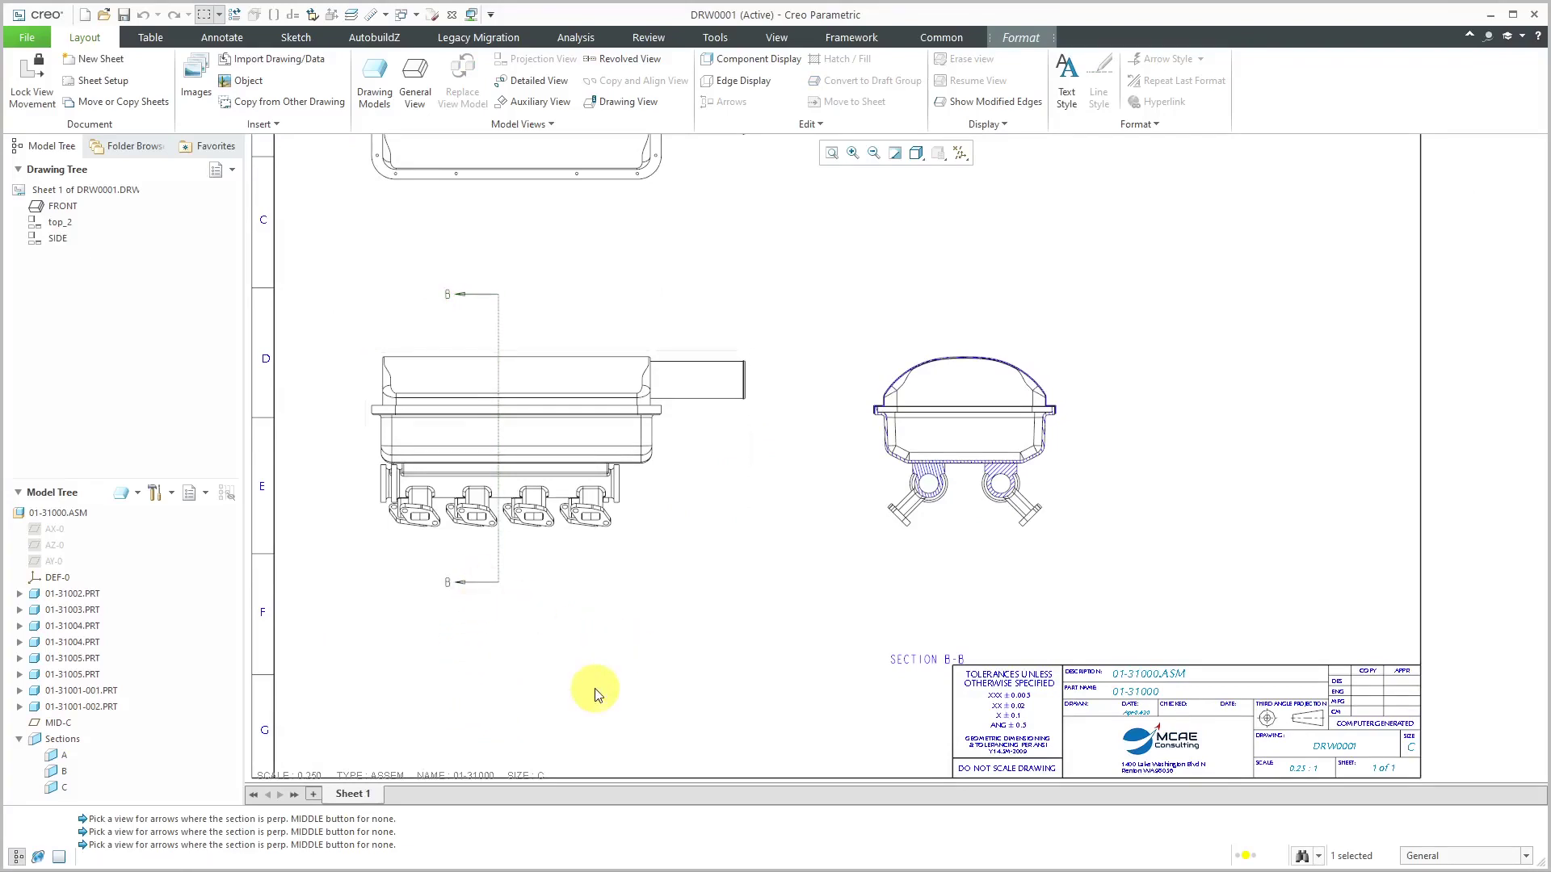
# - Move the SECTION B-B note up so it sits centred just below the SIDE view
pyautogui.click(929, 661)
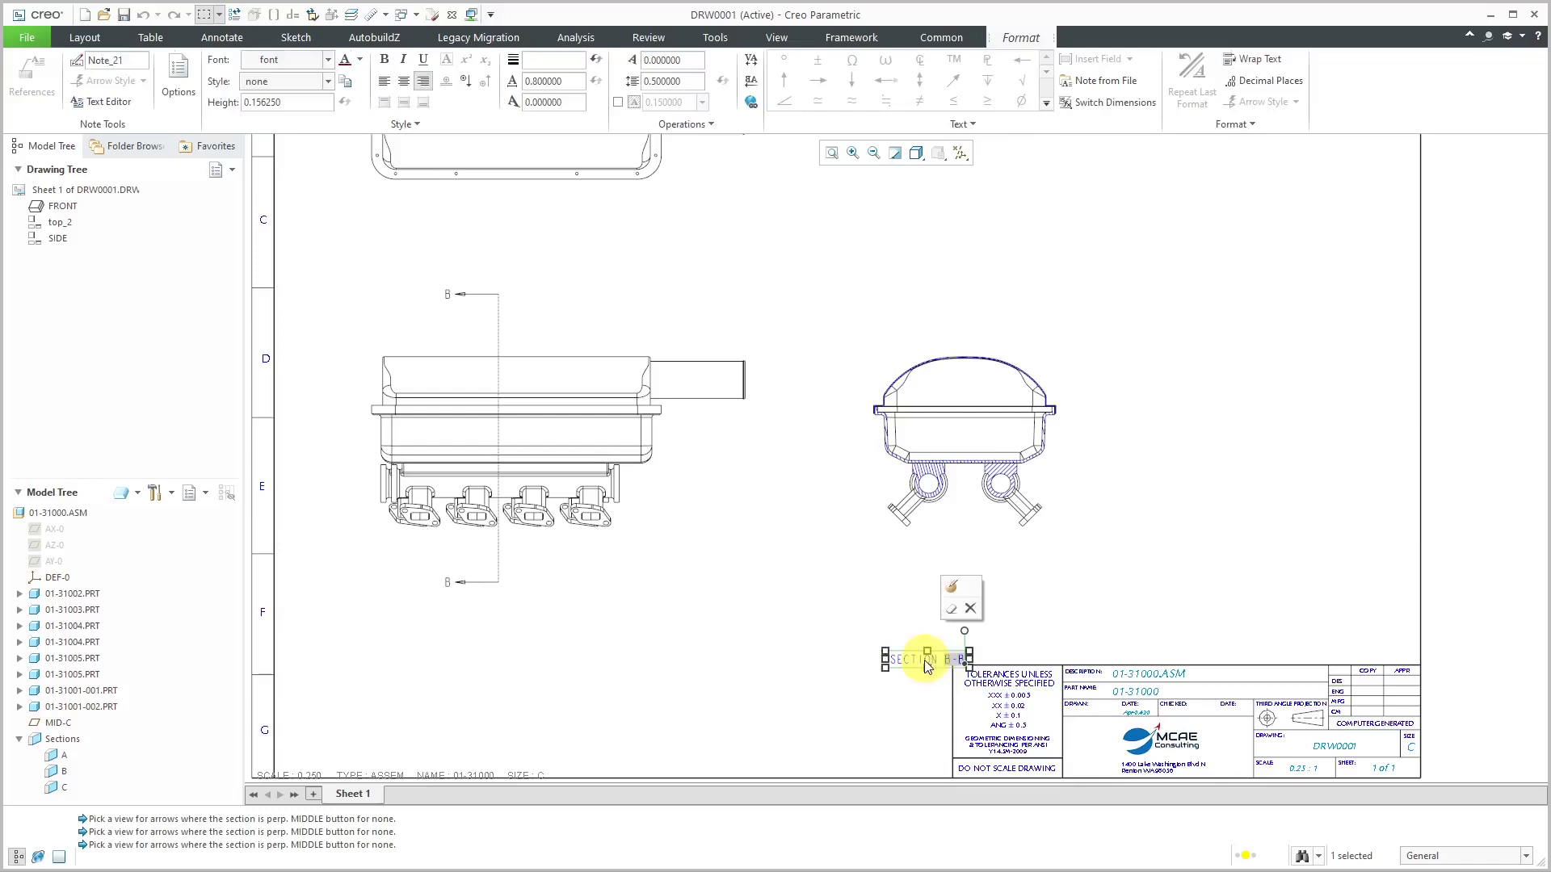
pyautogui.moveTo(903, 664); pyautogui.dragTo(947, 563)
pyautogui.click(1131, 625)
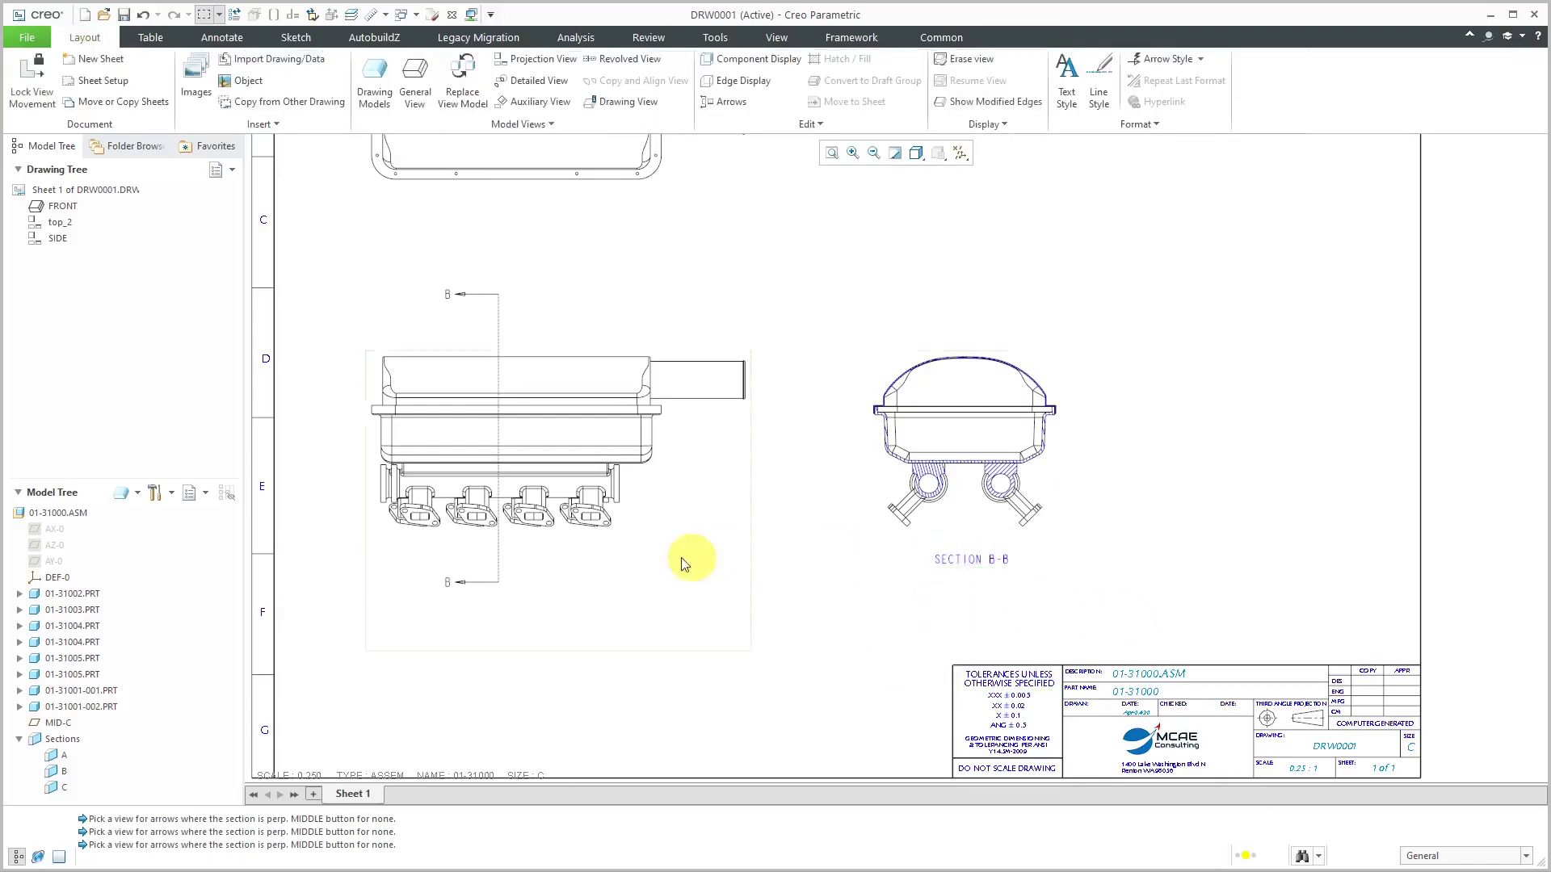
# - Create another projection view from the FRONT view and place it to the right of the section B-B view
pyautogui.scroll(3, 1044, 493)
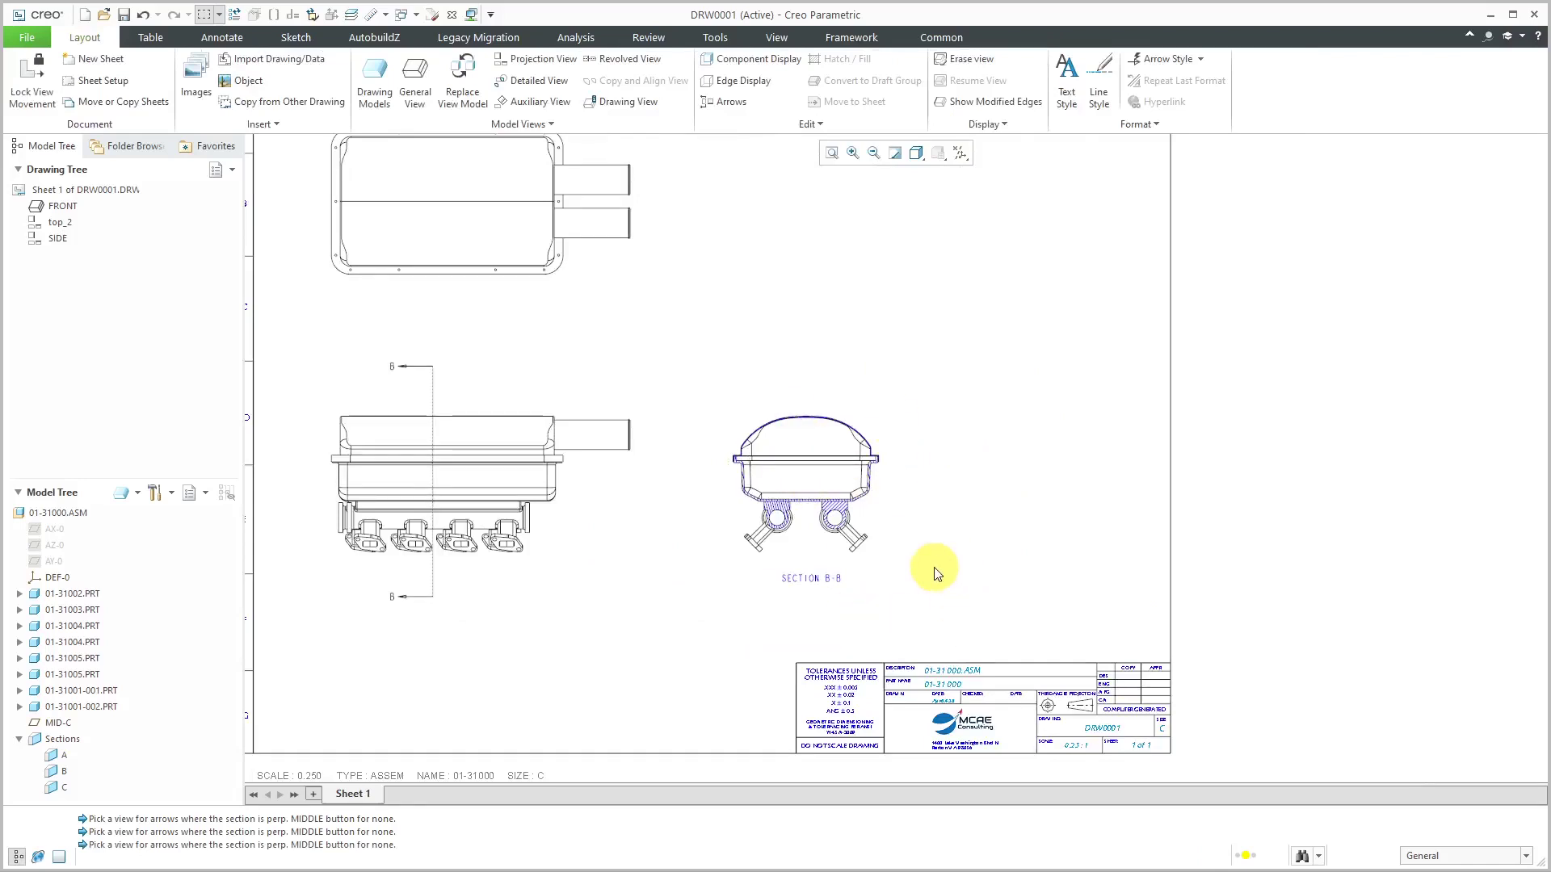
pyautogui.click(570, 550)
pyautogui.click(613, 452)
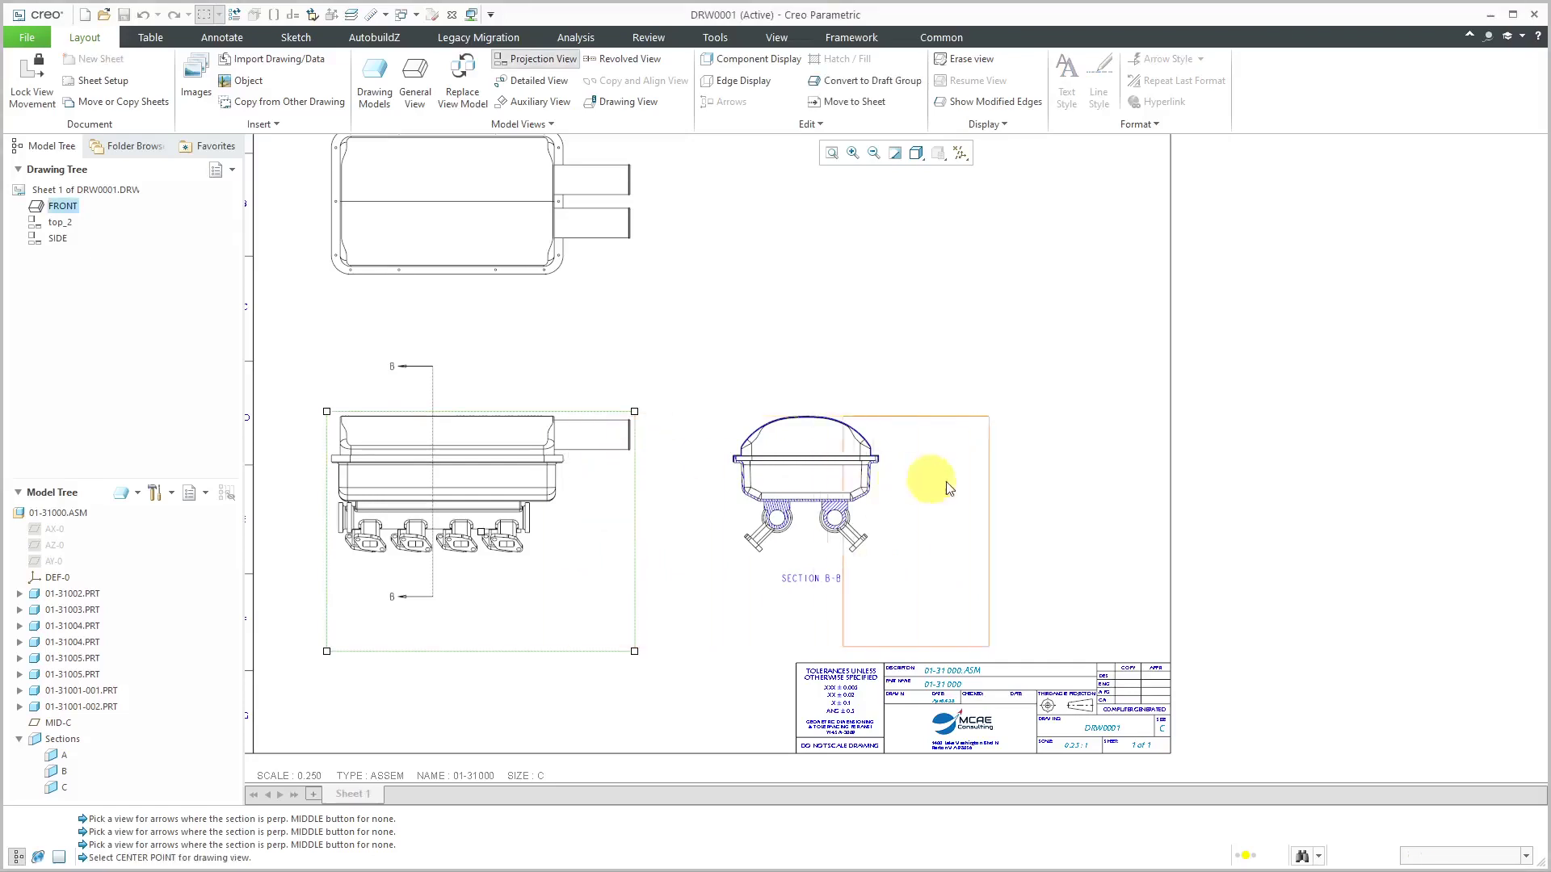
pyautogui.click(1019, 490)
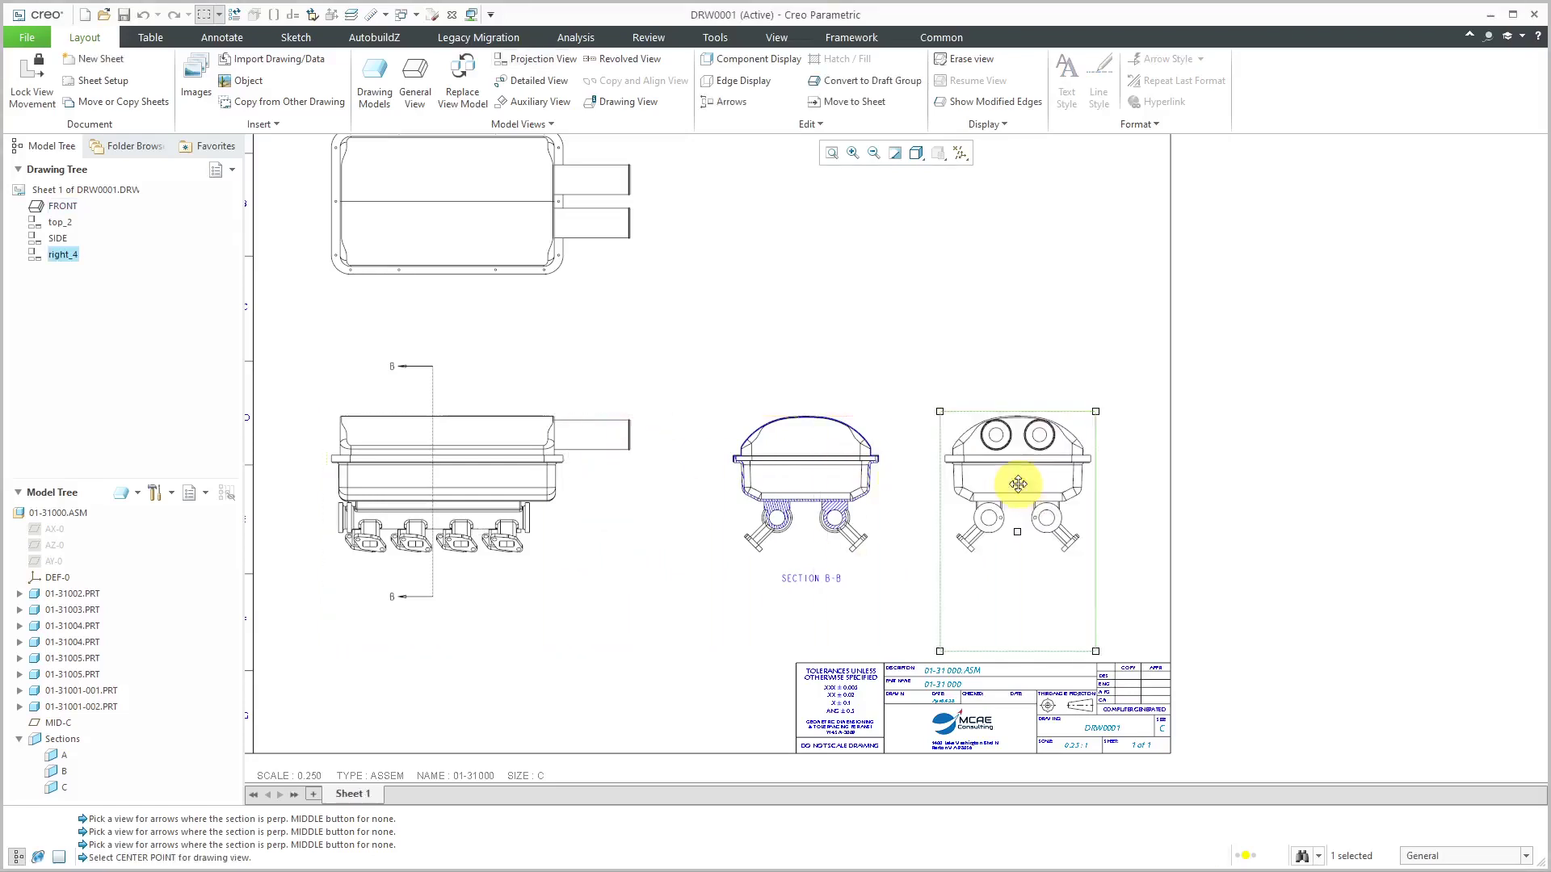
# - Open the new projection view's properties and name the view SIDE-2
pyautogui.doubleClick(1030, 586)
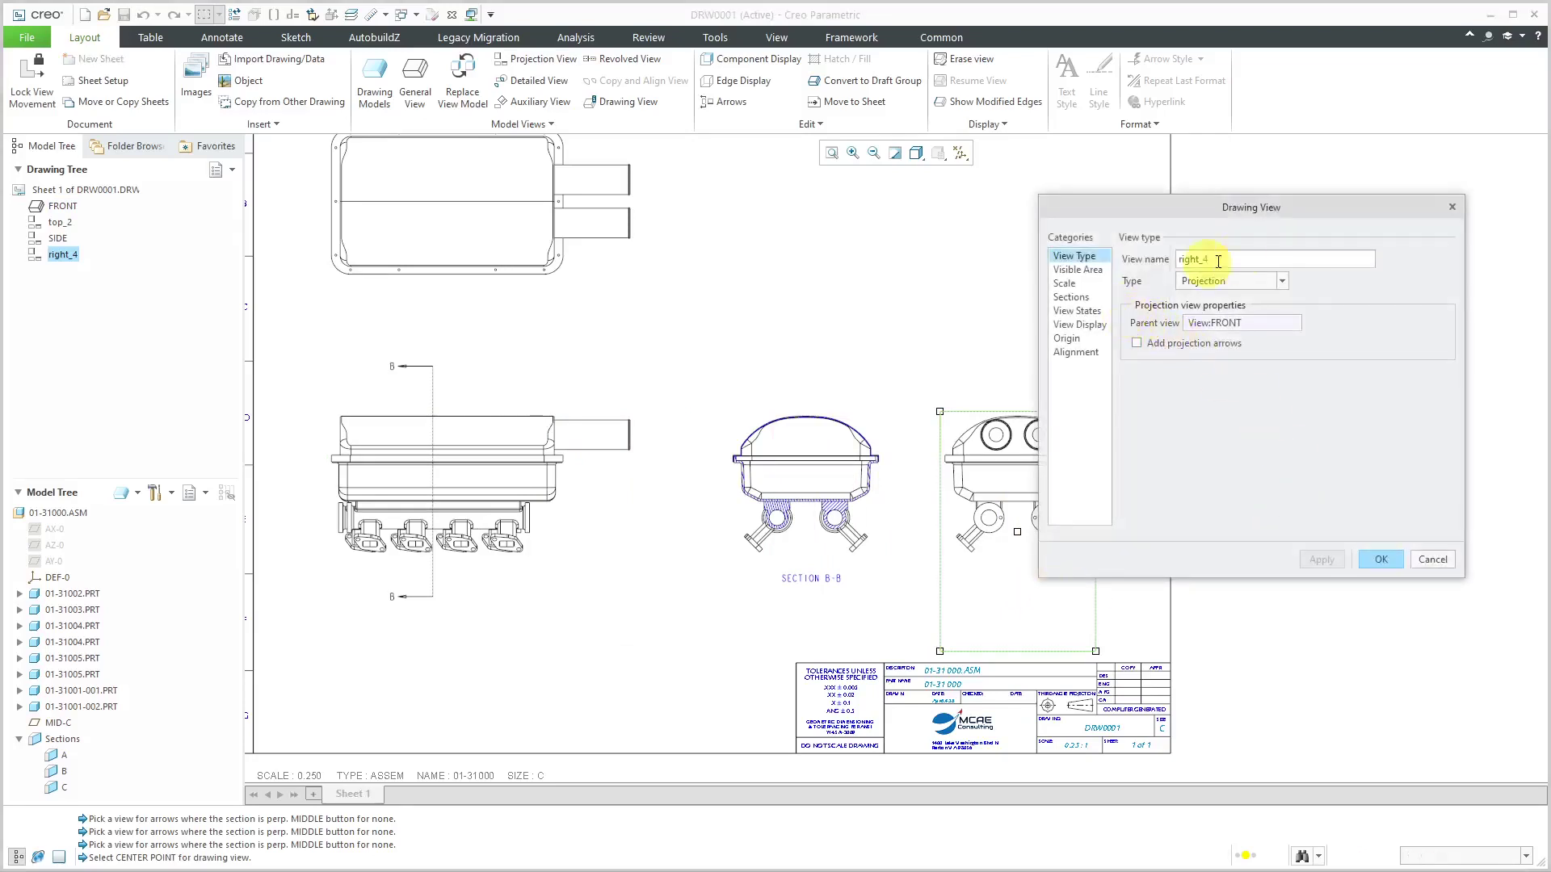
pyautogui.moveTo(1236, 257); pyautogui.dragTo(1118, 246)
pyautogui.write('SIDE-2')
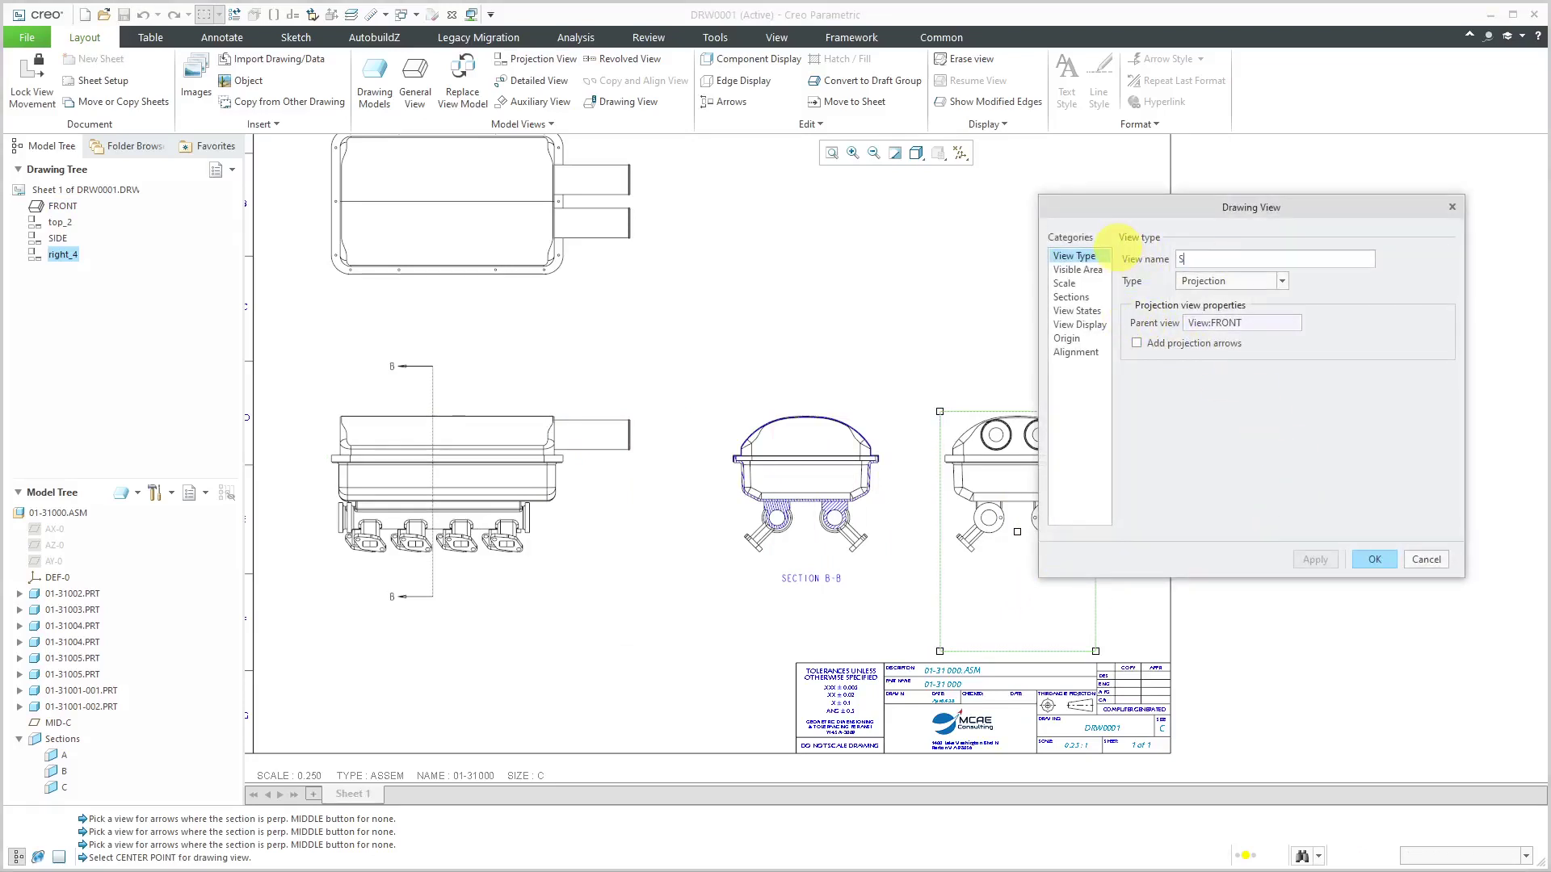
# - Apply cross-section B to the SIDE-2 view as a full 2D cross-section
pyautogui.click(1084, 300)
pyautogui.click(1149, 270)
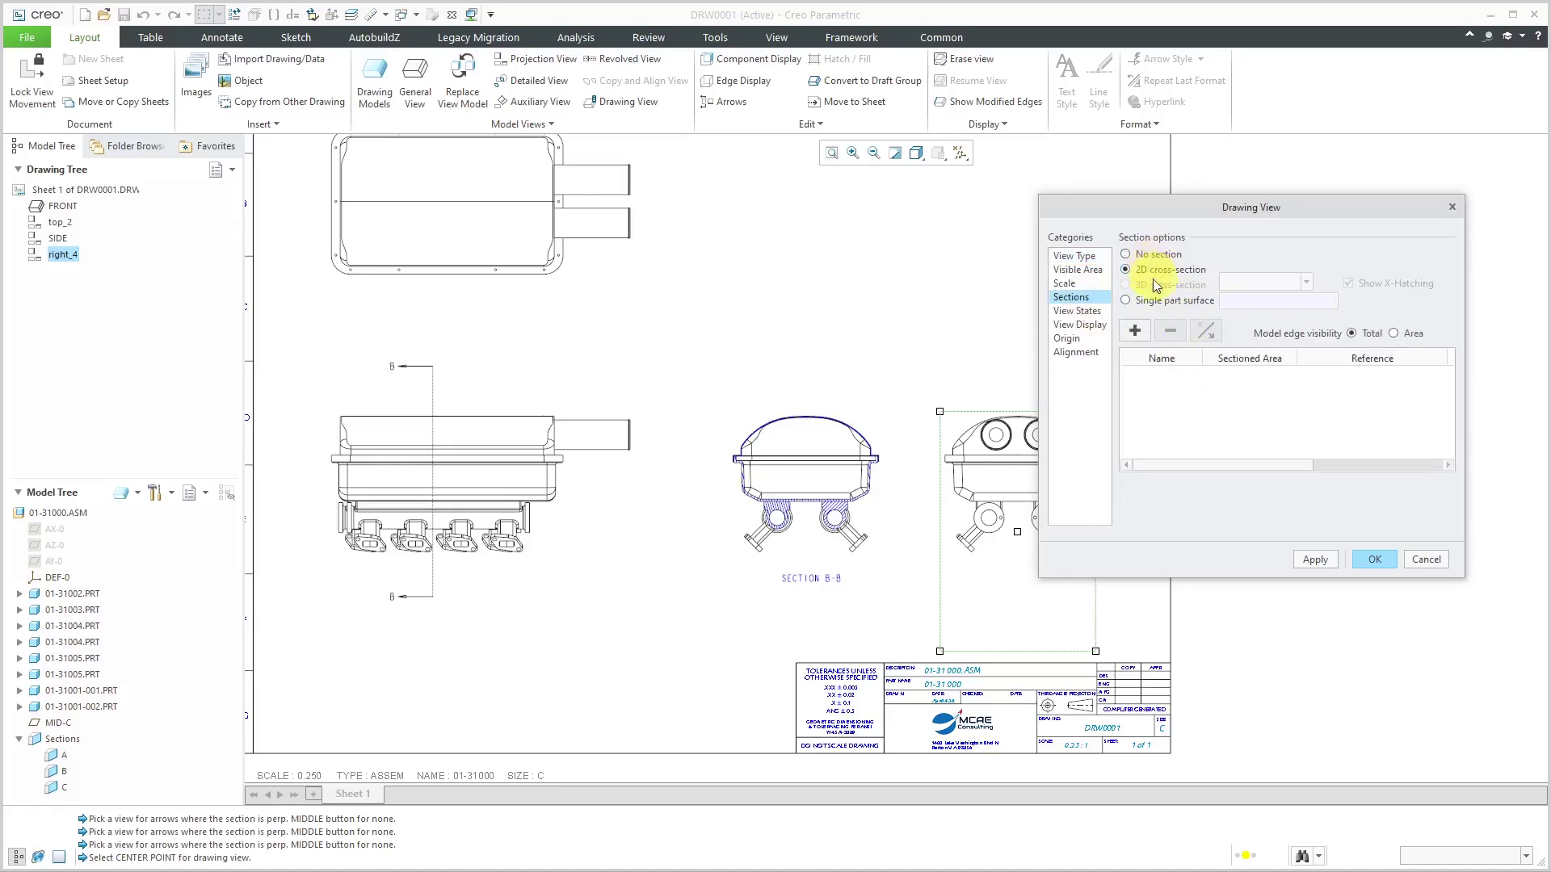
pyautogui.click(1135, 331)
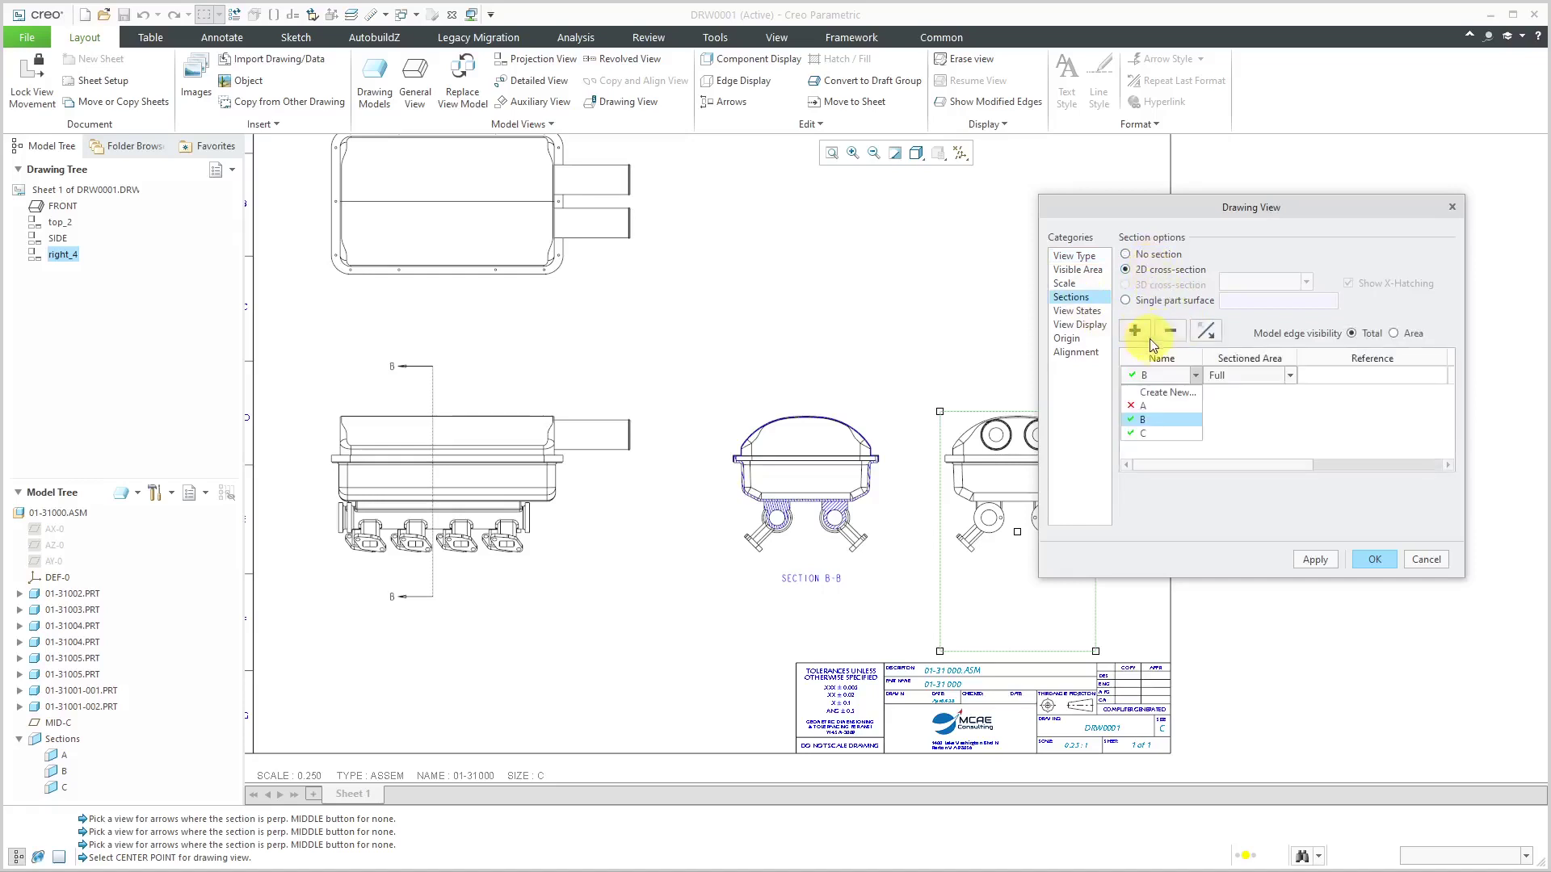
pyautogui.click(1141, 420)
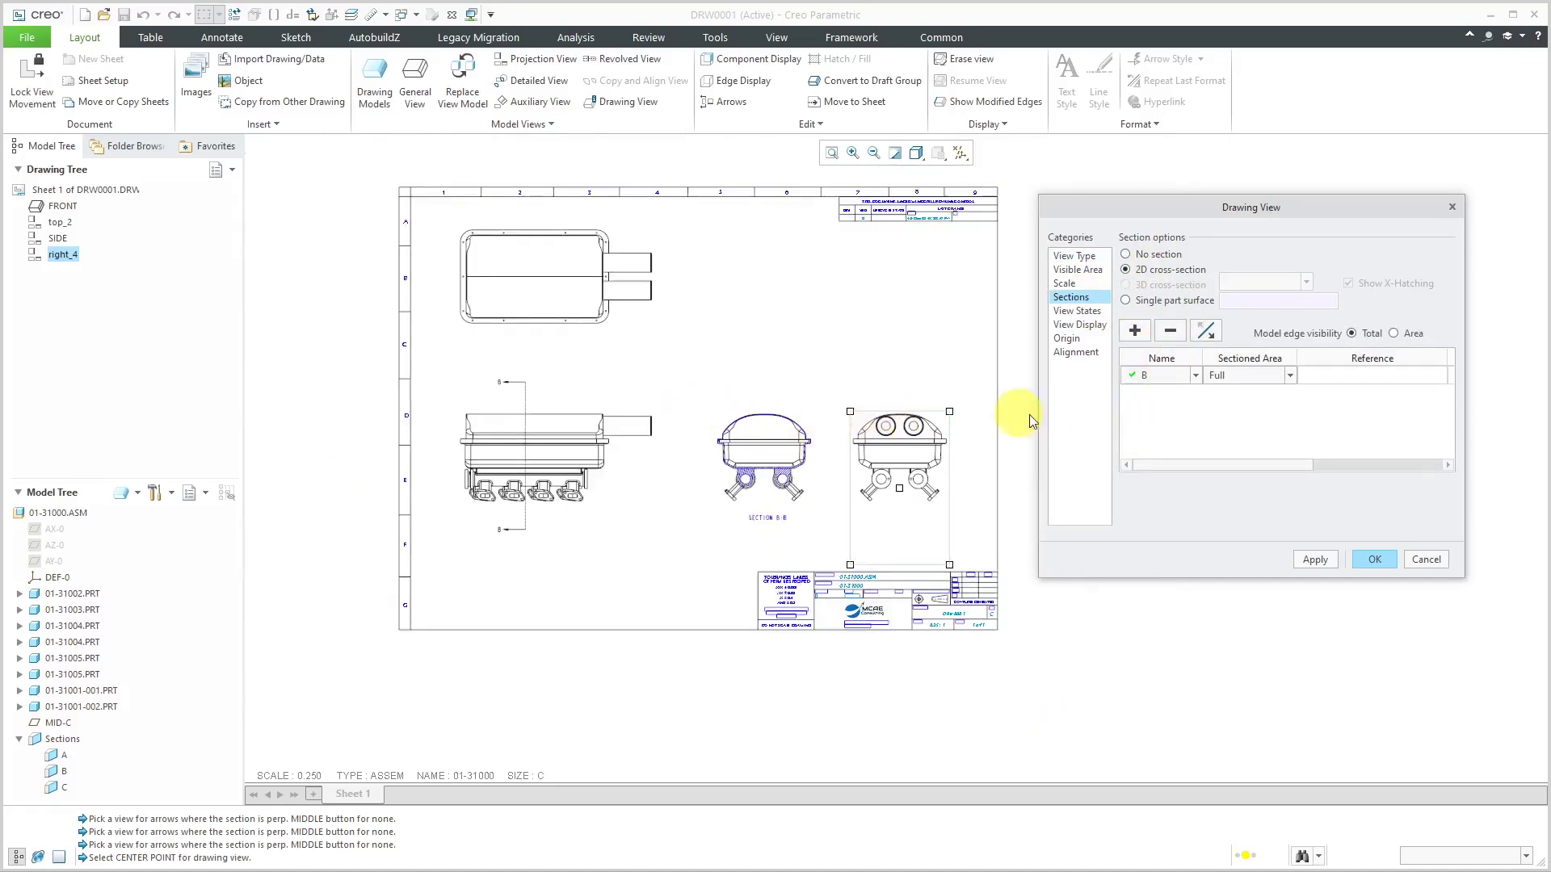
pyautogui.scroll(2, 961, 416)
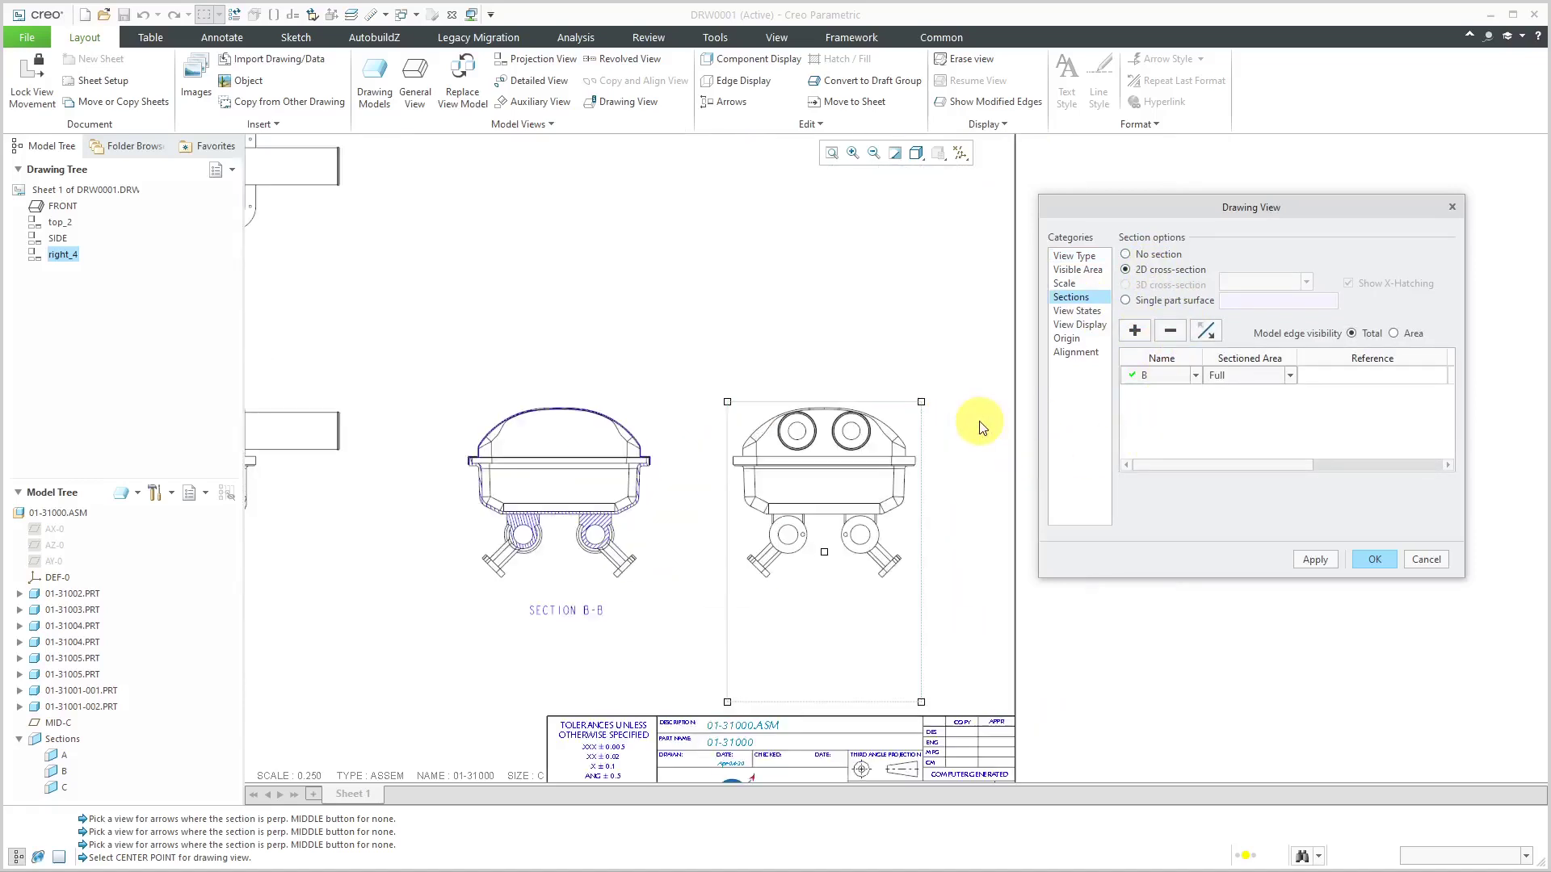
pyautogui.click(1316, 559)
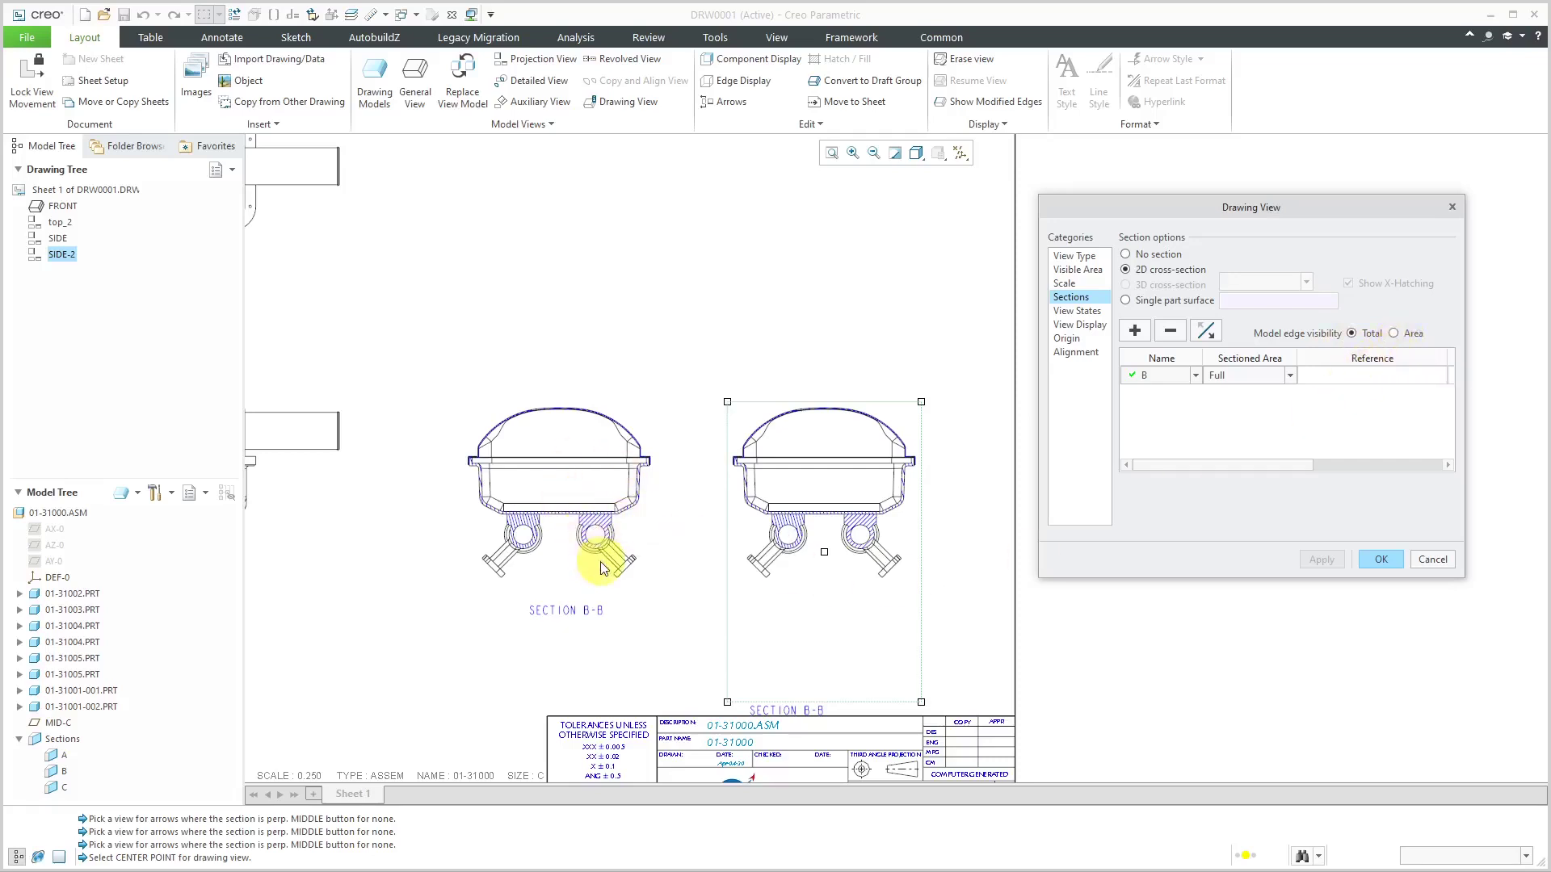
# - Set the model edge visibility of the SIDE-2 section to Area and accept the view properties
pyautogui.scroll(-3, 710, 477)
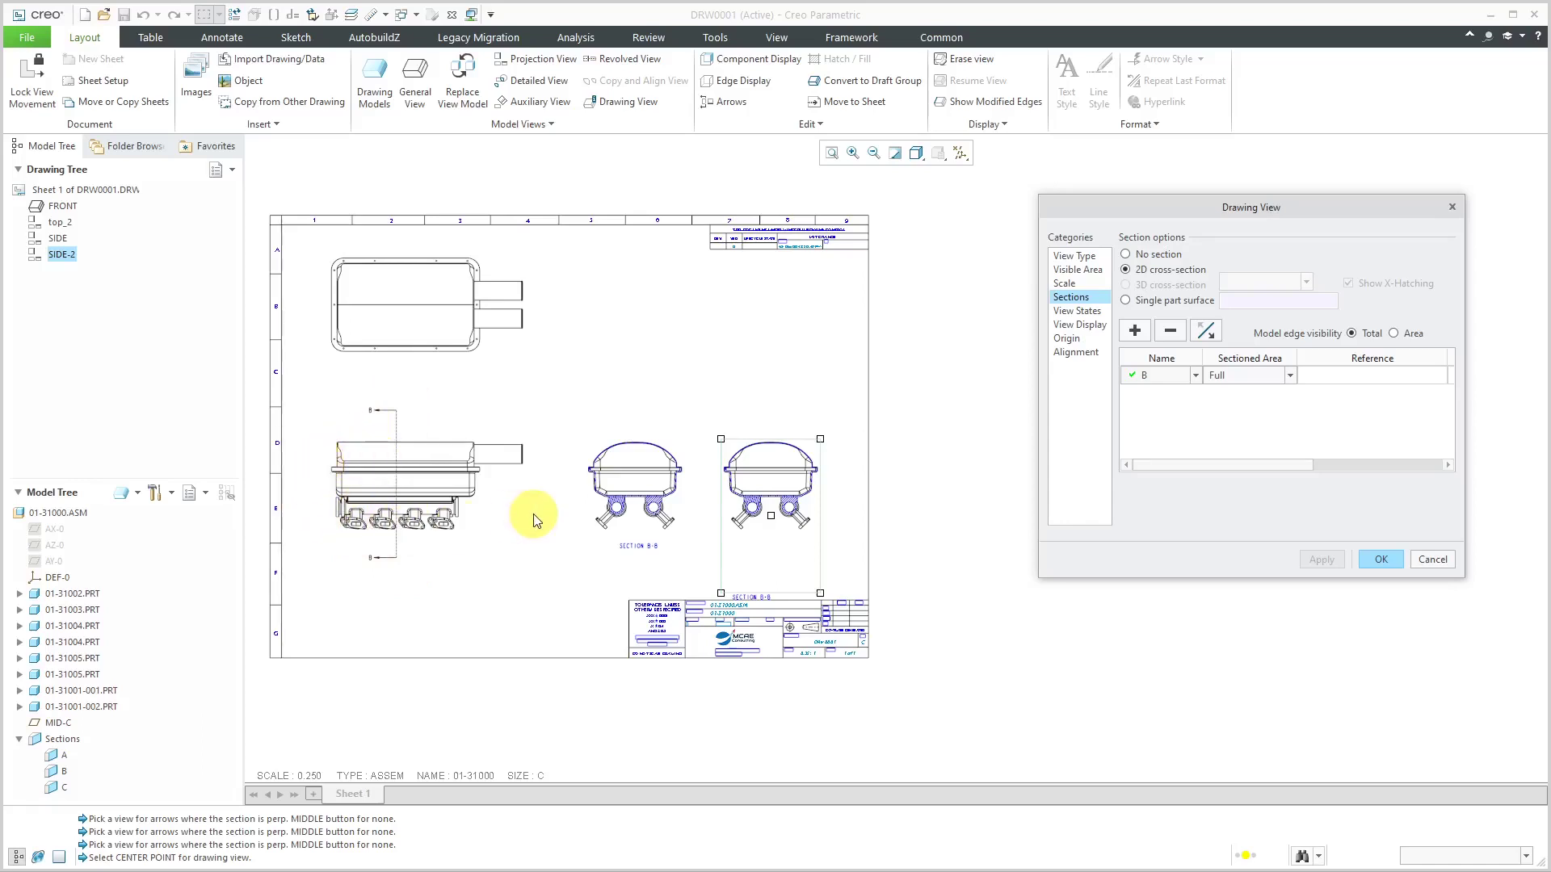
pyautogui.click(1393, 333)
pyautogui.click(1317, 559)
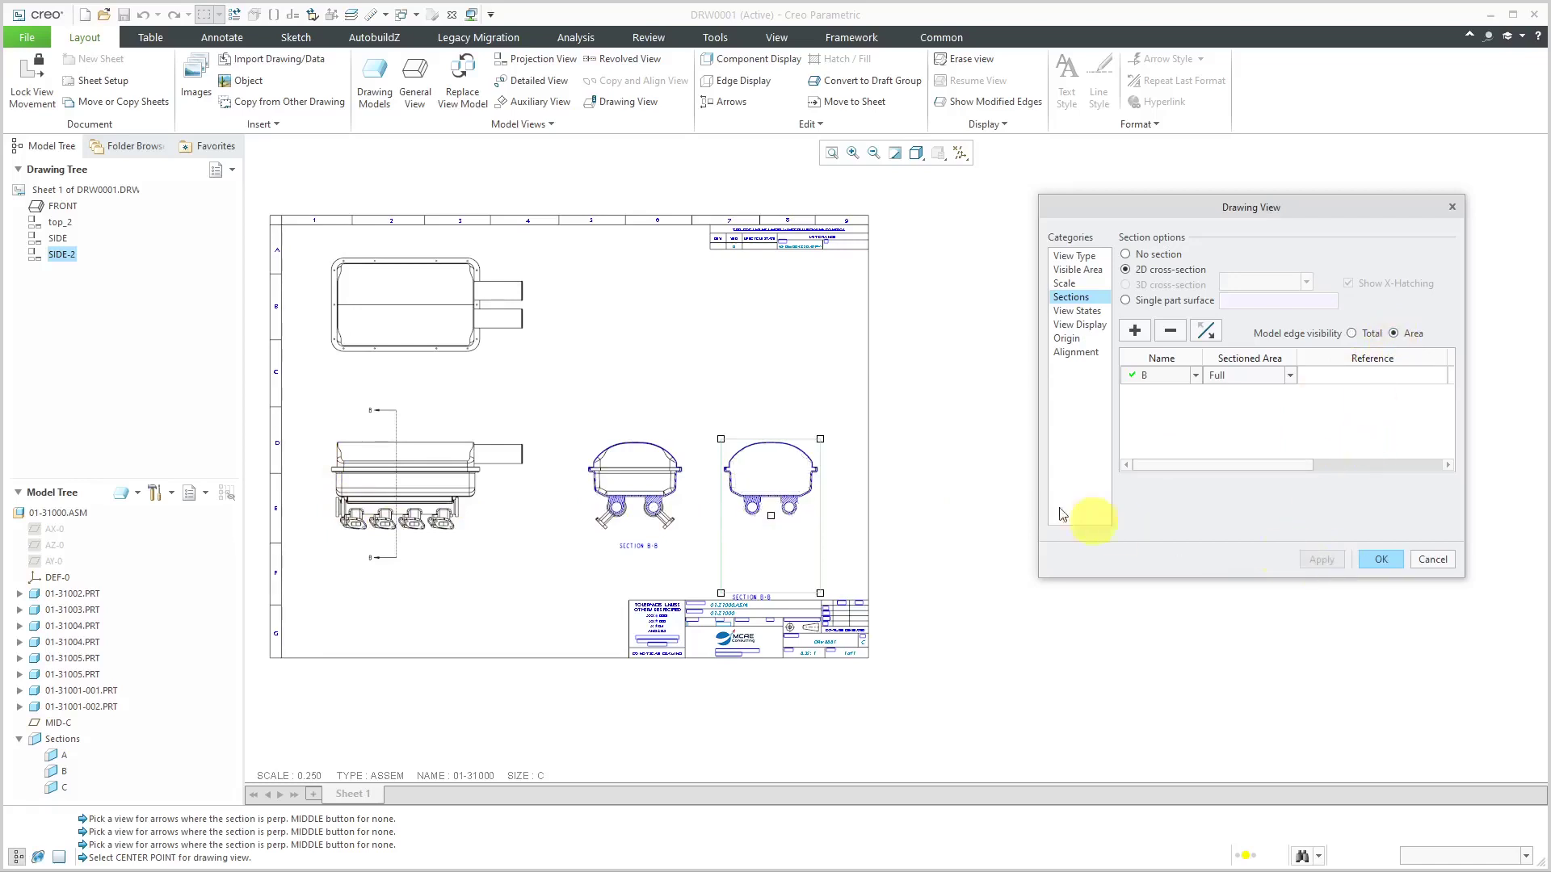
pyautogui.scroll(2, 760, 438)
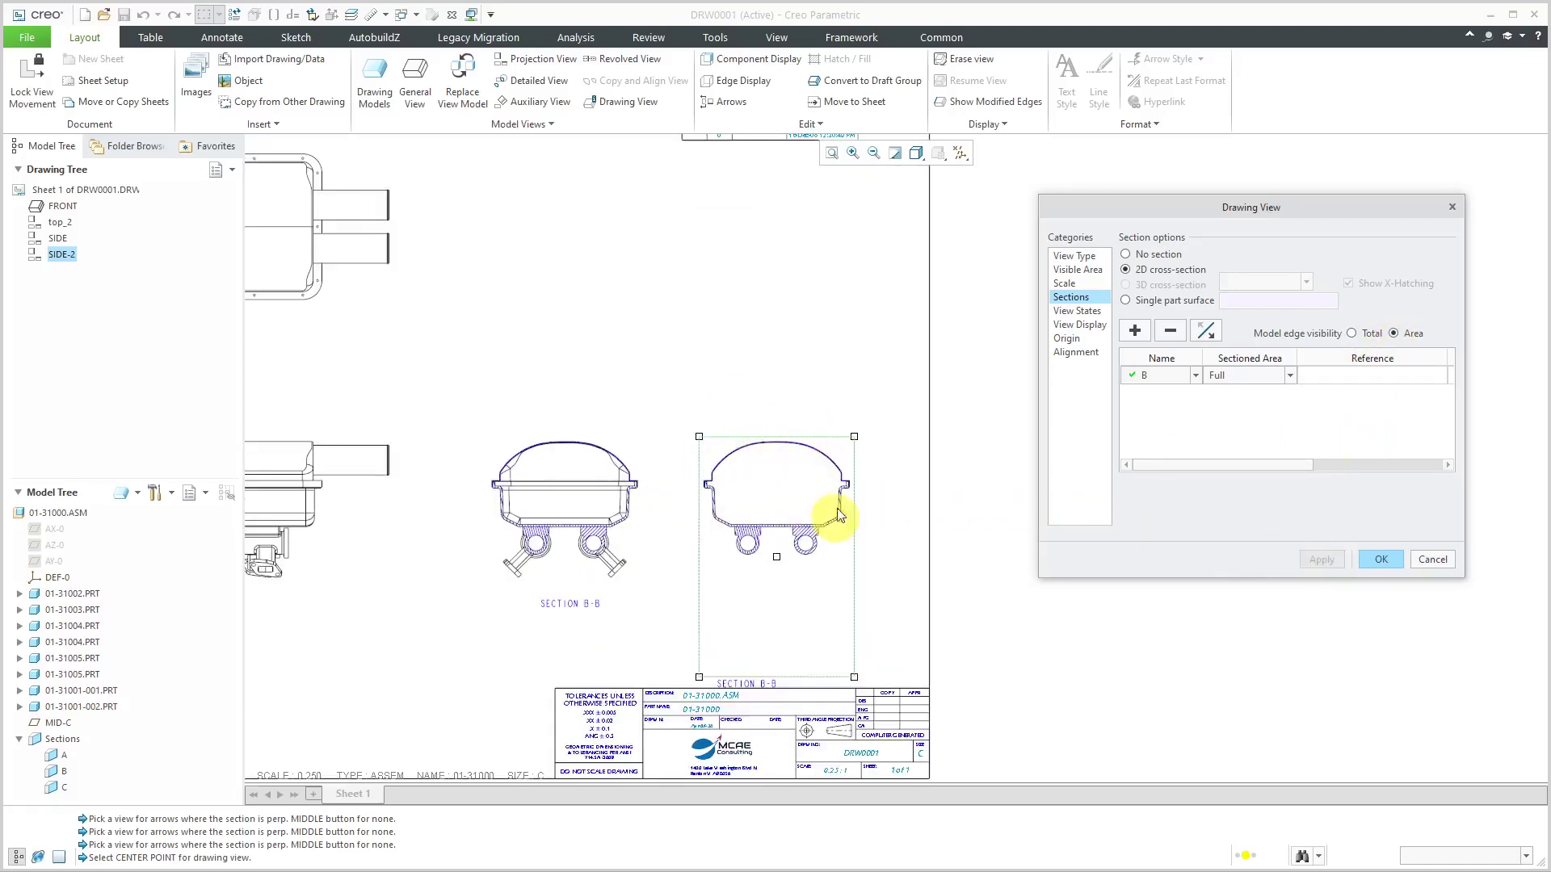
pyautogui.scroll(-1, 858, 462)
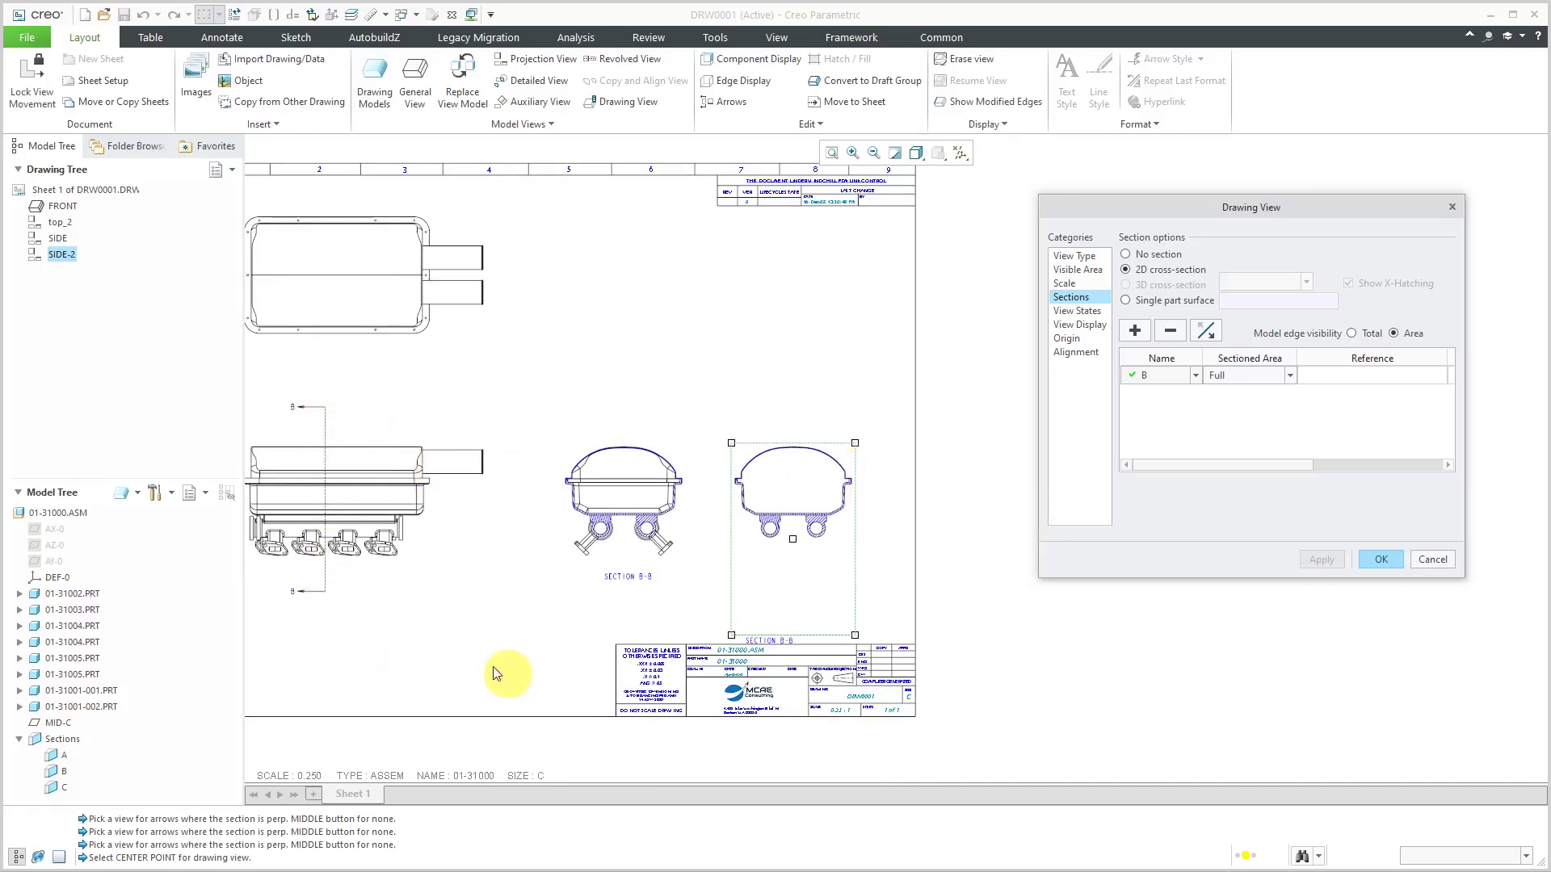
pyautogui.click(1383, 558)
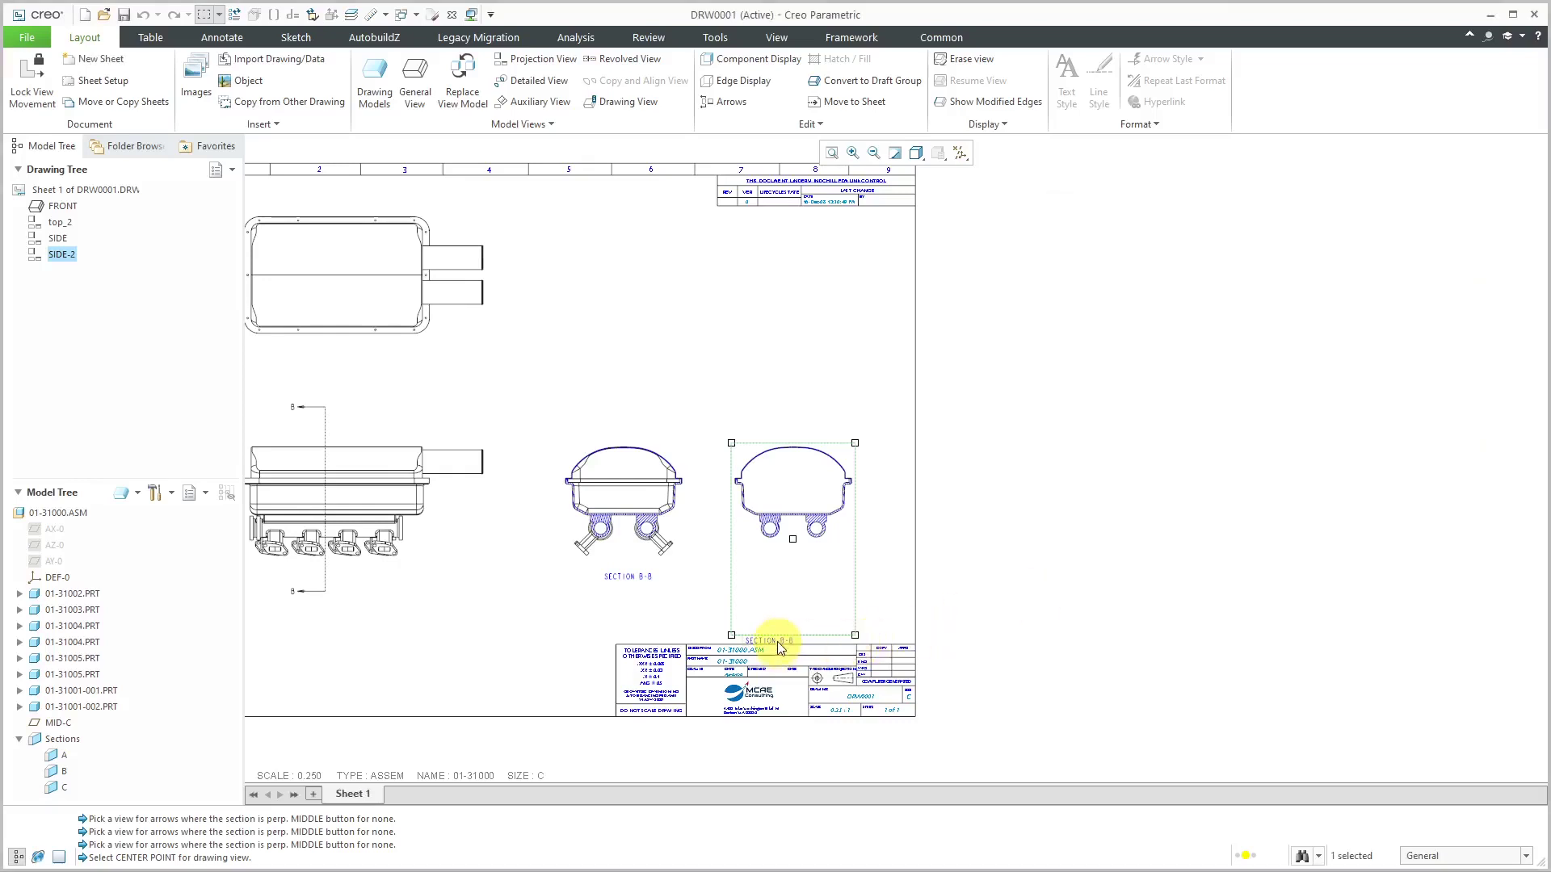
# - Move the SECTION B-B note of the SIDE-2 view up so it sits centred just beneath that view
pyautogui.scroll(2, 752, 646)
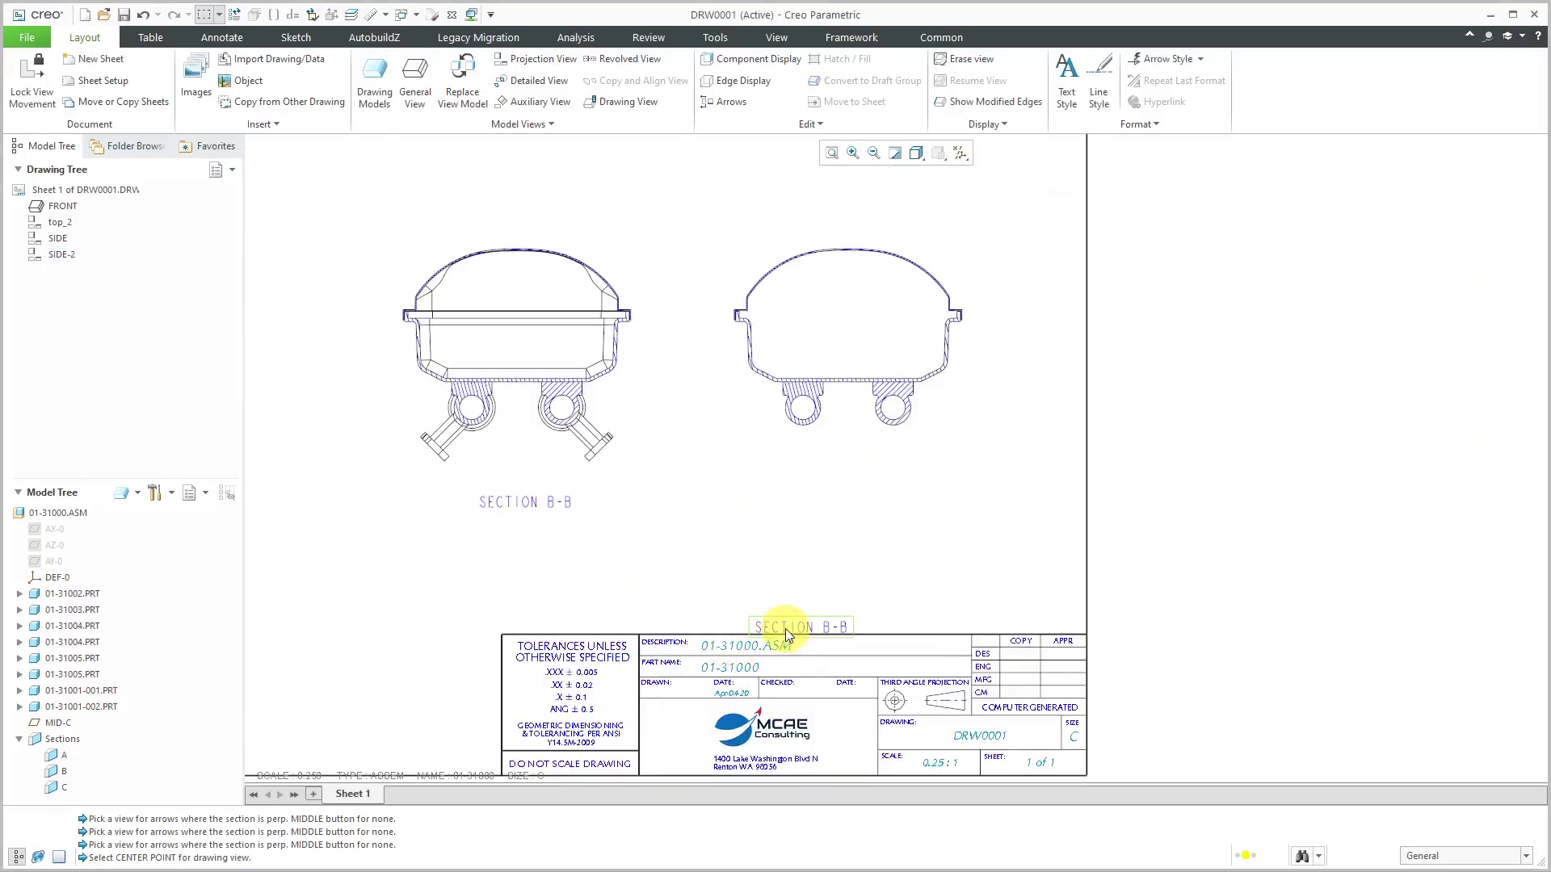
pyautogui.doubleClick(804, 629)
pyautogui.moveTo(822, 627); pyautogui.dragTo(867, 485)
pyautogui.click(1022, 587)
pyautogui.scroll(-2, 1012, 567)
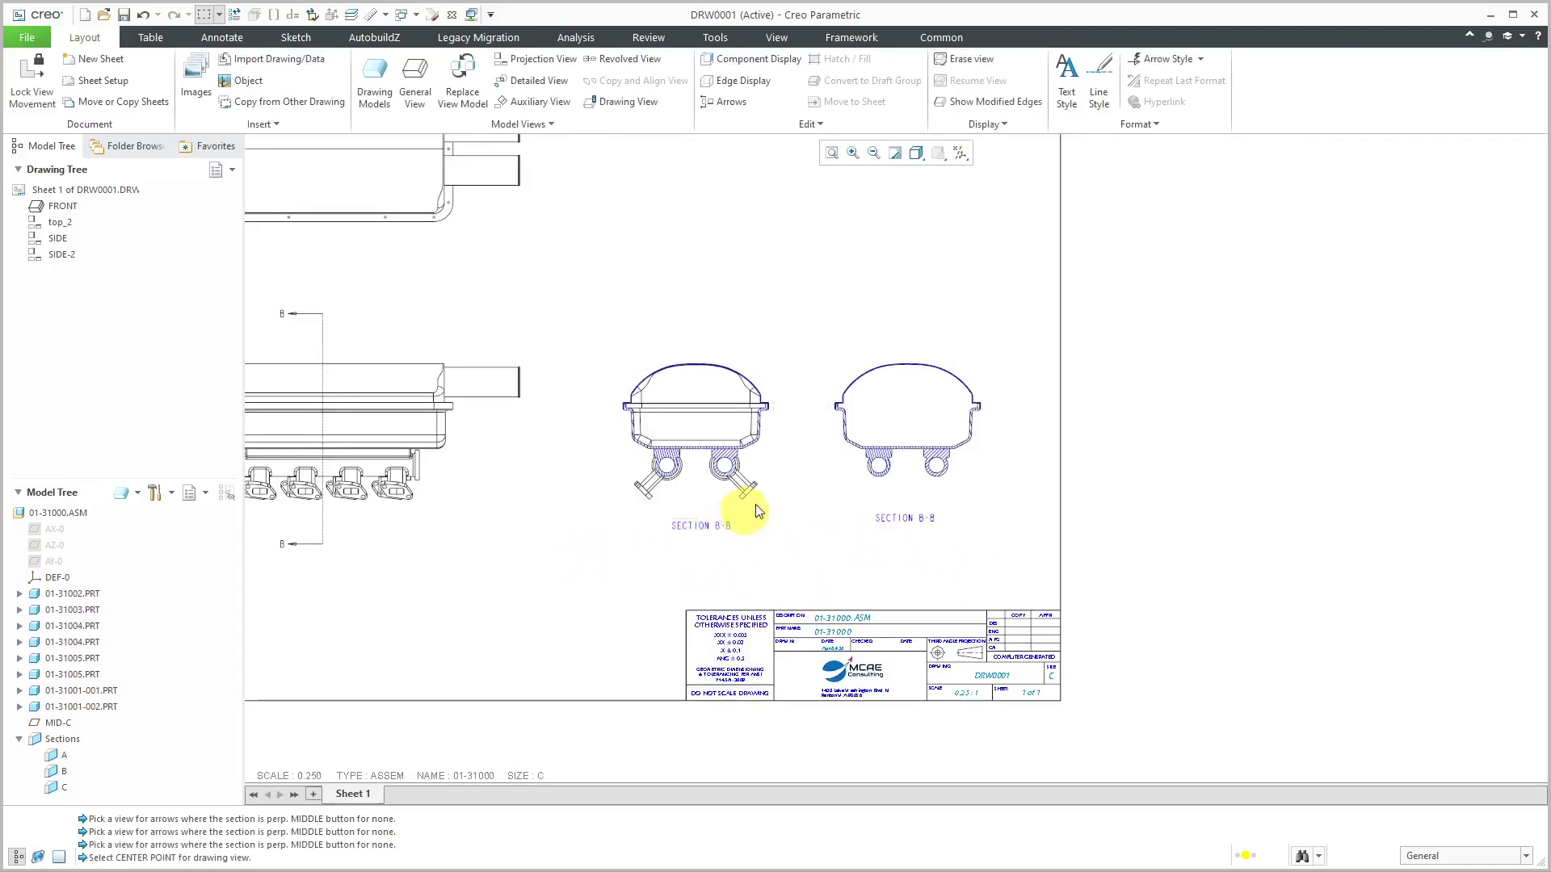
pyautogui.scroll(2, 806, 453)
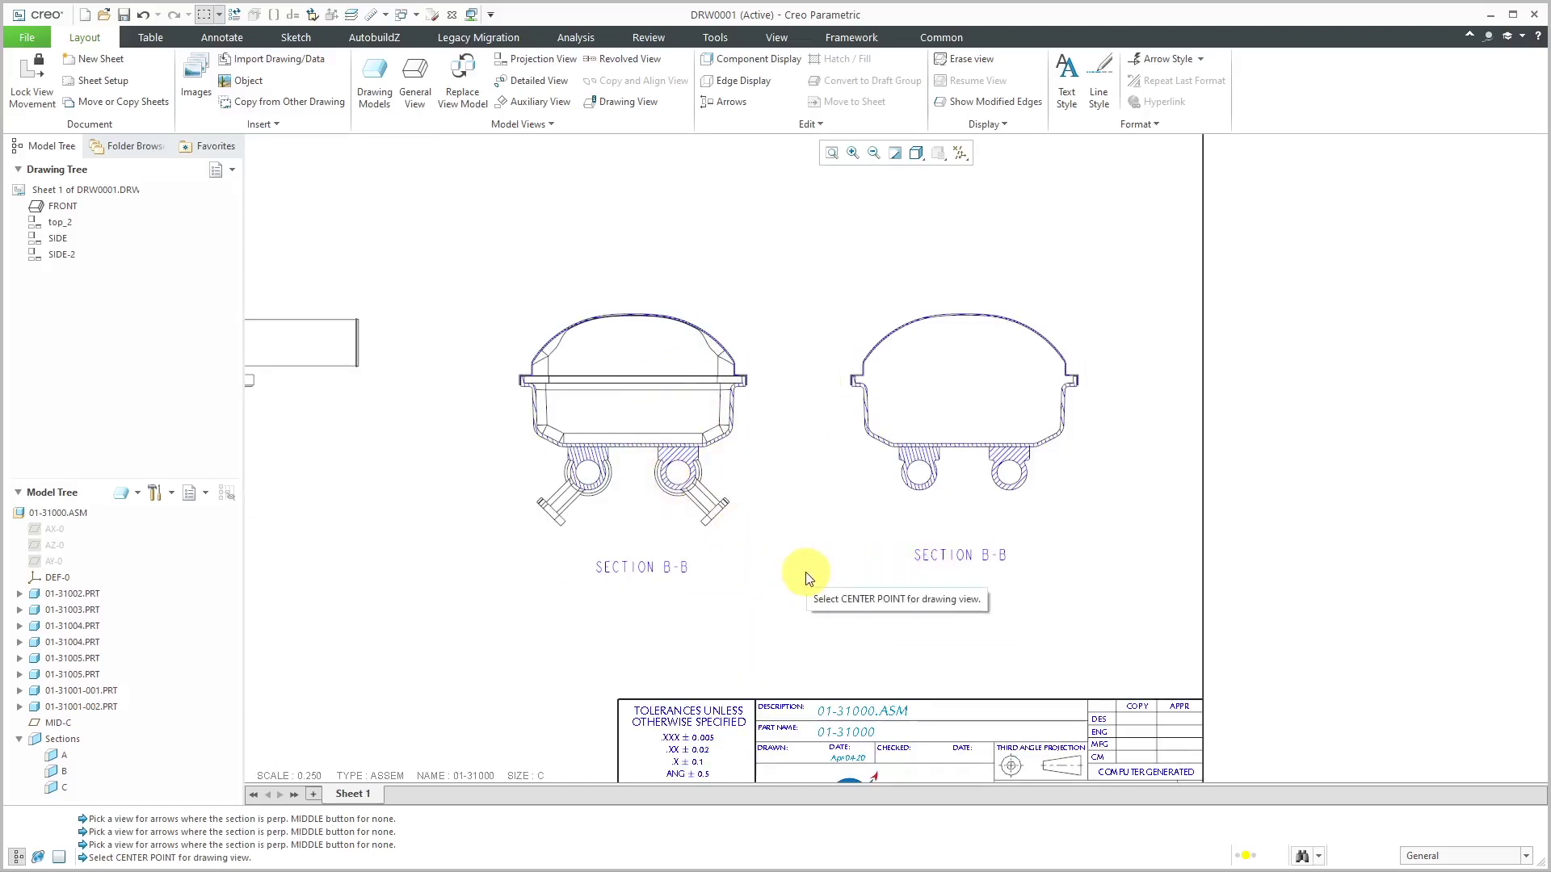
pyautogui.scroll(-1, 981, 534)
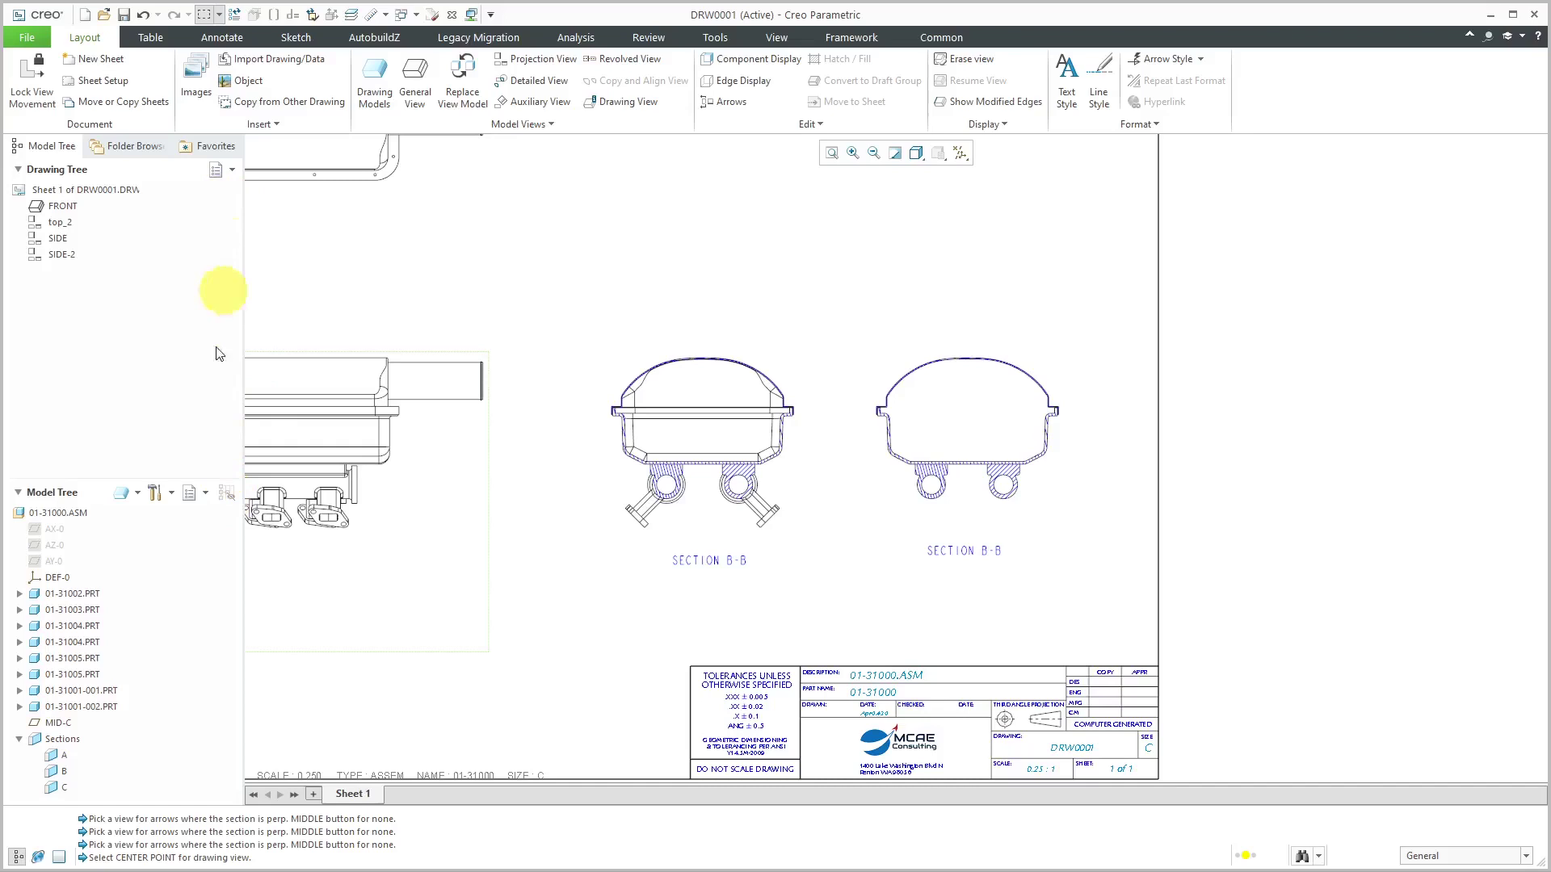
# - Hide the model tree and place another projection of the FRONT view to the right of SIDE-2, outside the sheet border
pyautogui.click(17, 856)
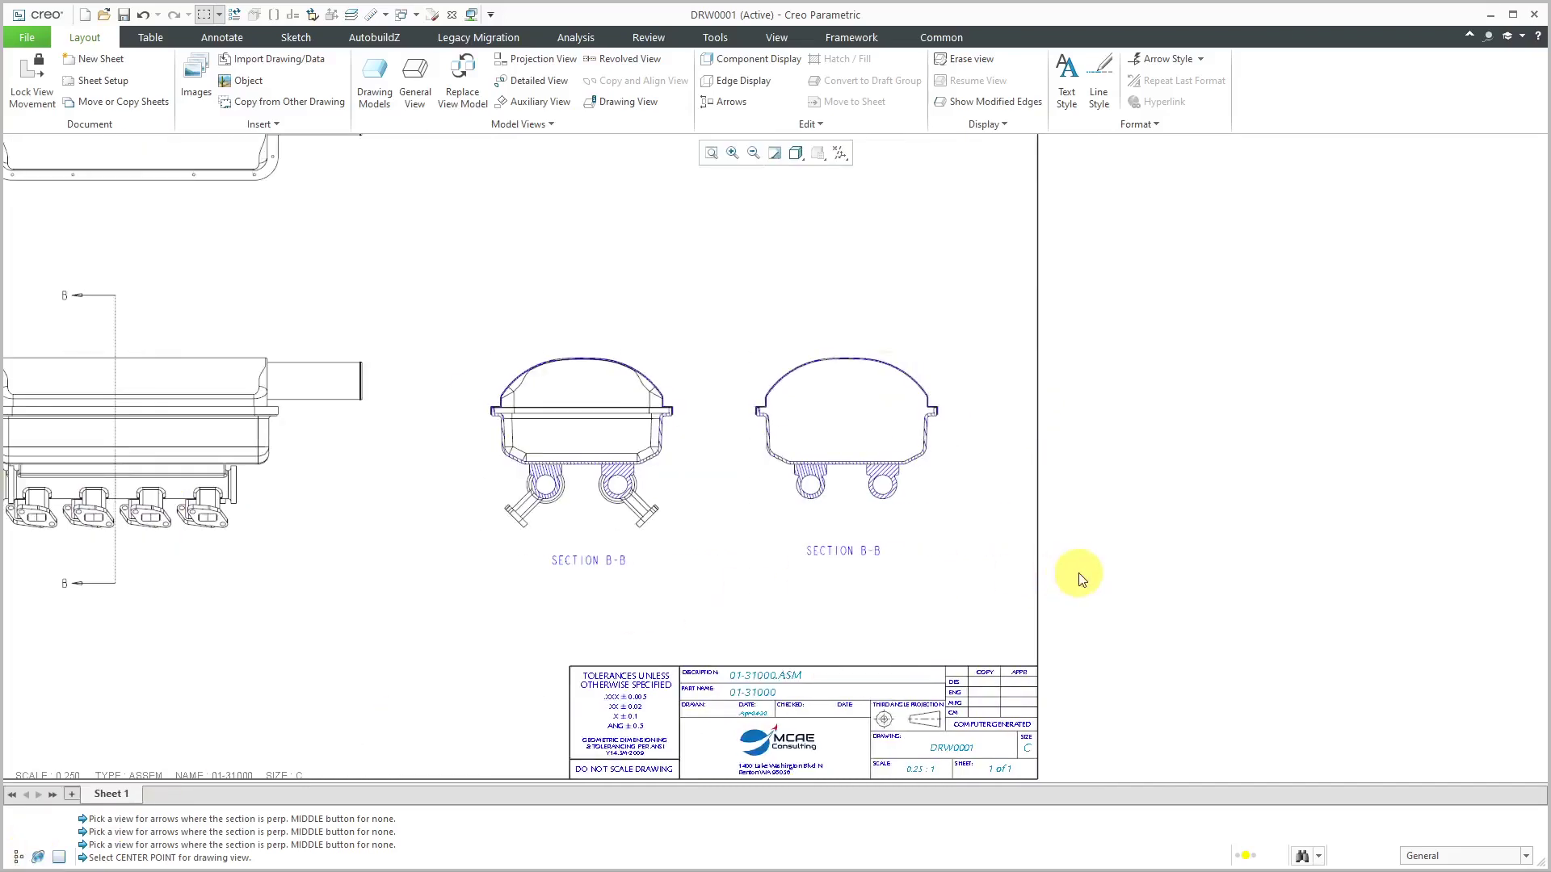
pyautogui.scroll(-1, 1082, 579)
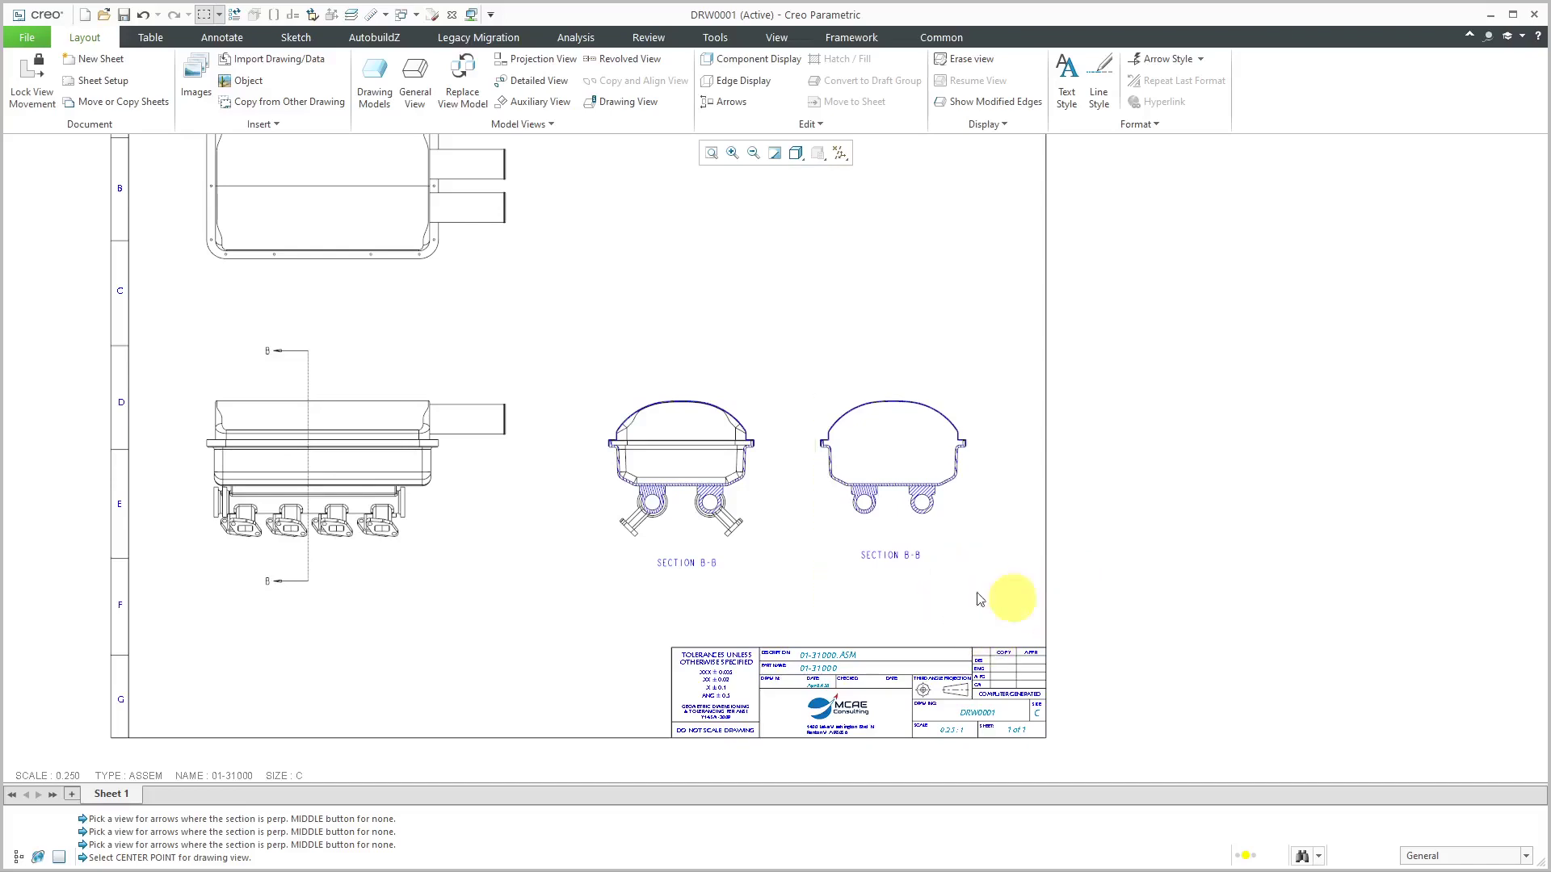
pyautogui.click(484, 525)
pyautogui.click(539, 433)
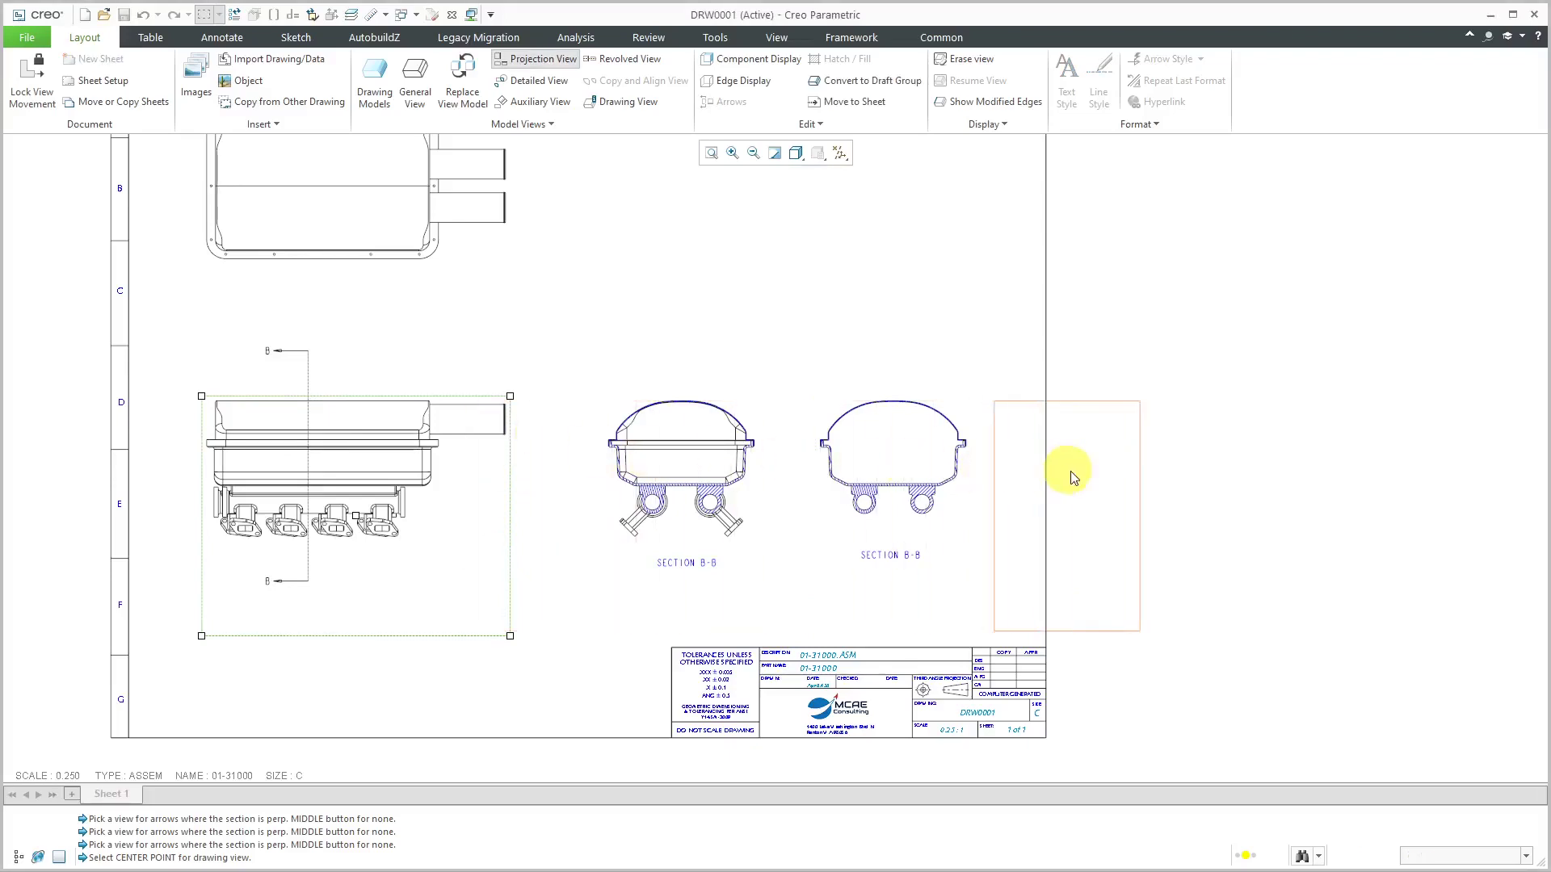
pyautogui.click(1129, 477)
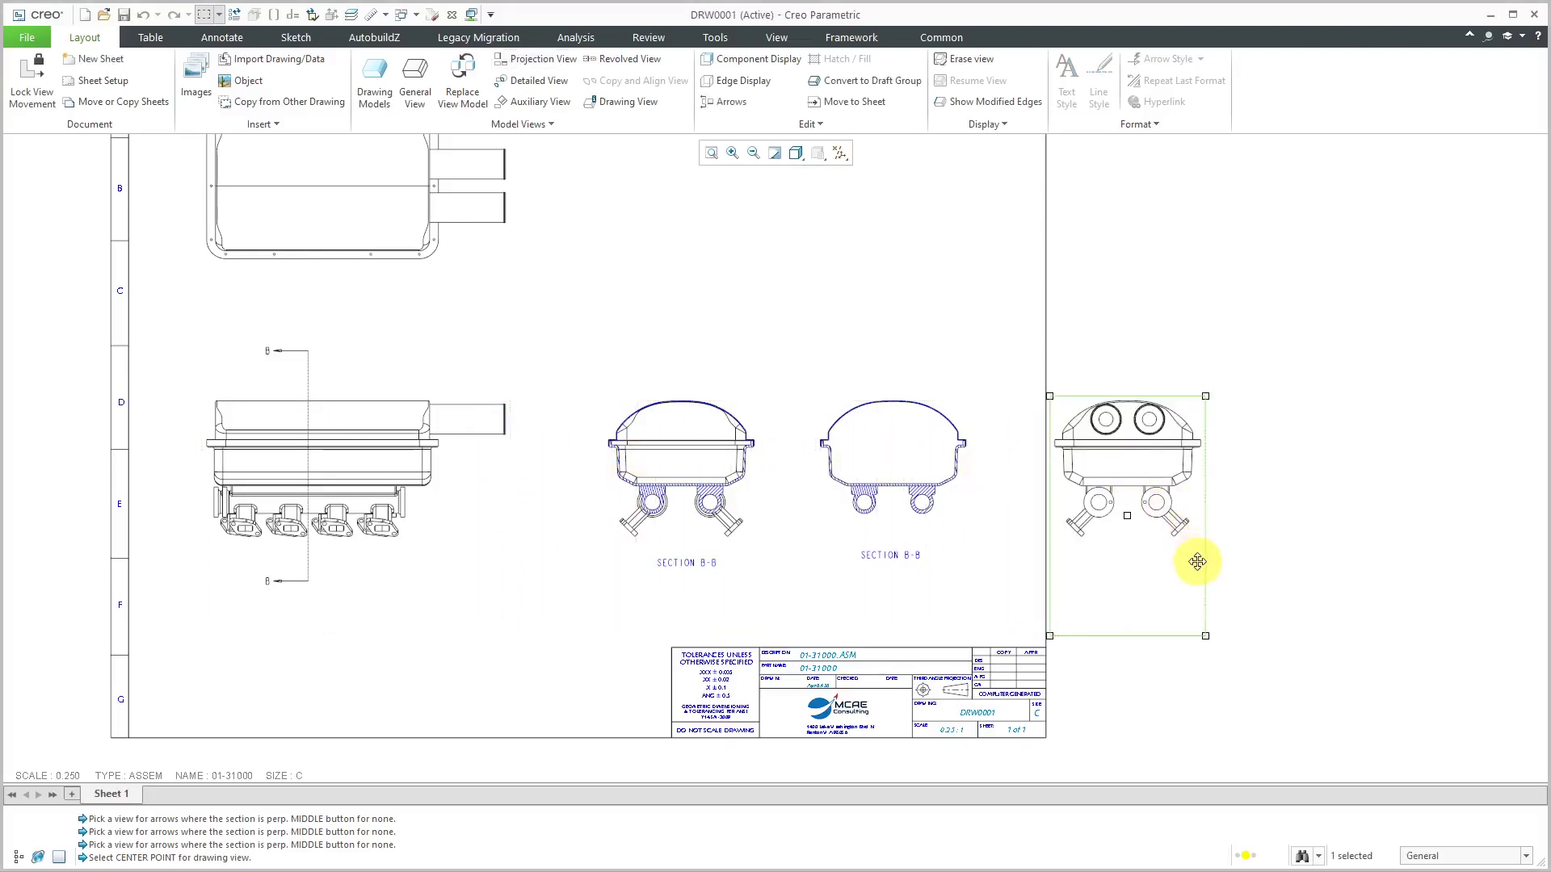
# - Open the new projection view's properties and name the view SIDE-3
pyautogui.doubleClick(1139, 564)
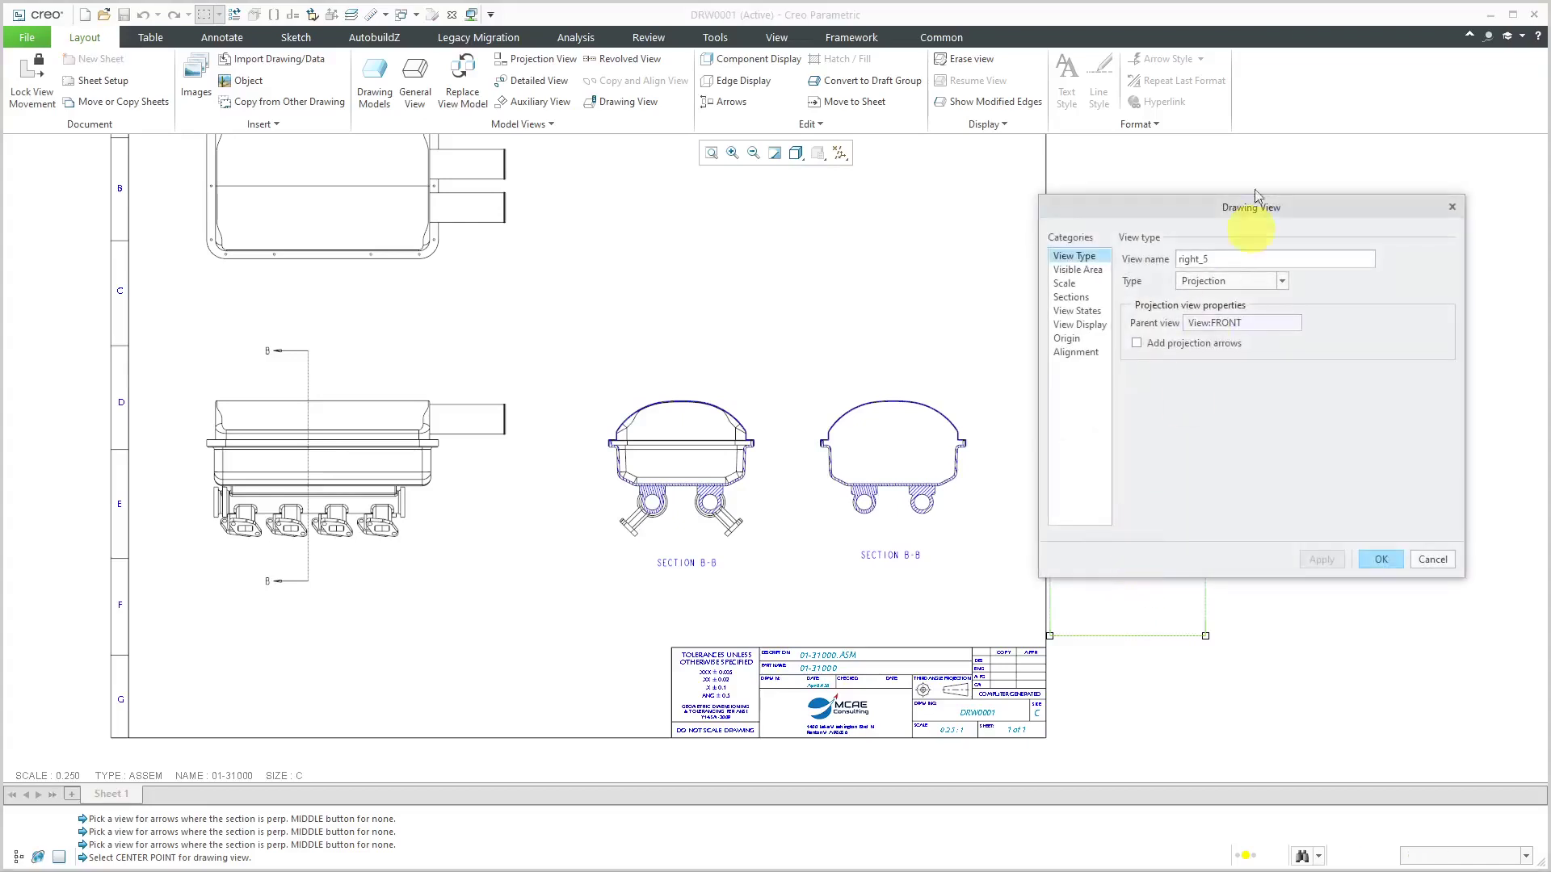
pyautogui.moveTo(1265, 207); pyautogui.dragTo(777, 156)
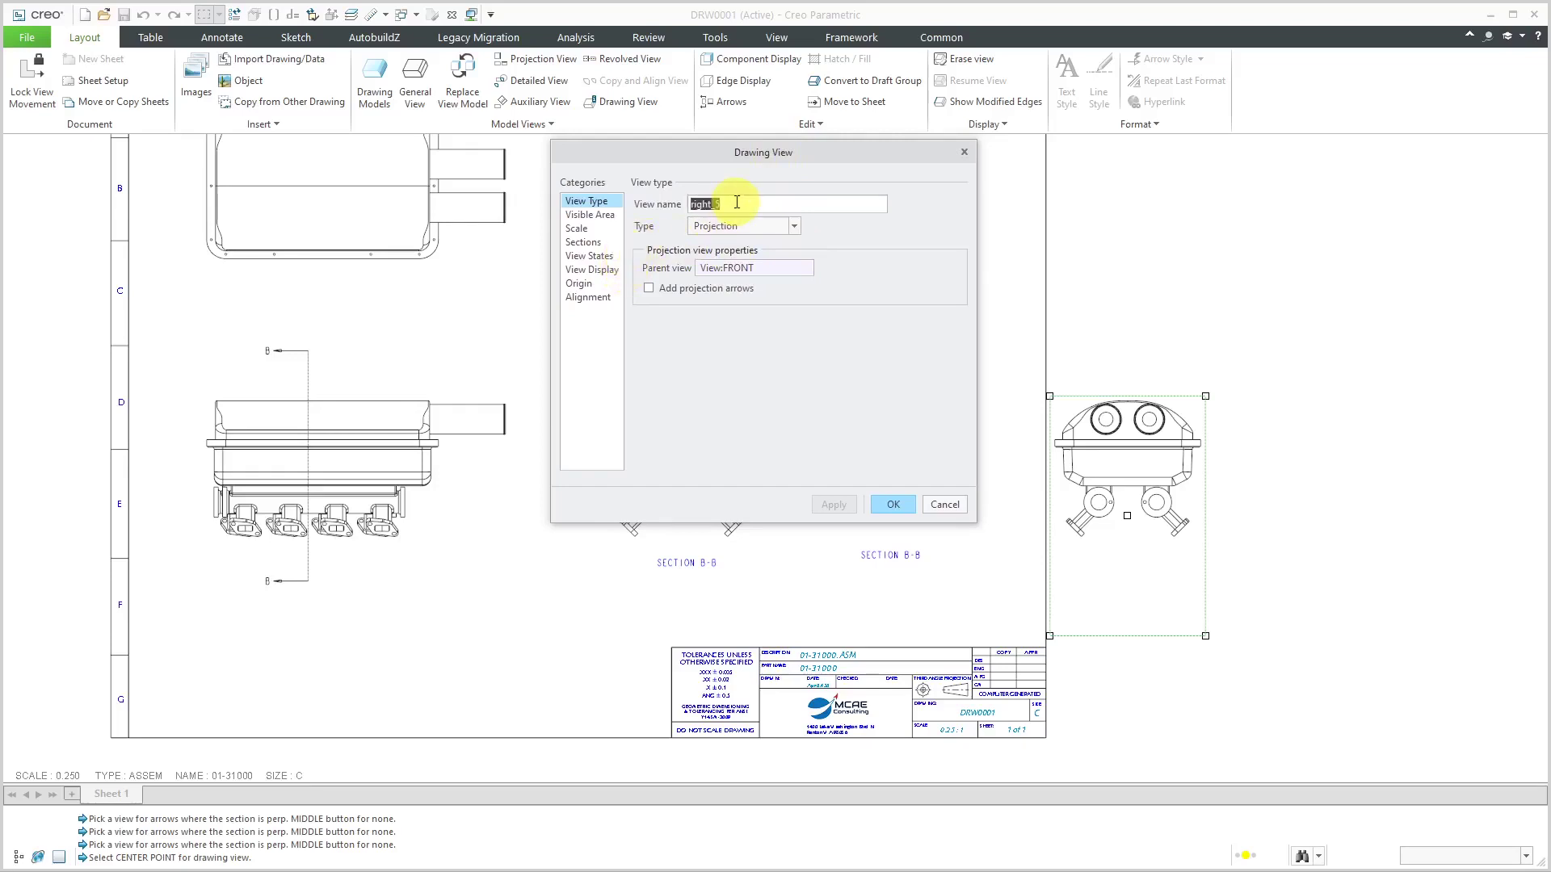
pyautogui.write('SIDE-3')
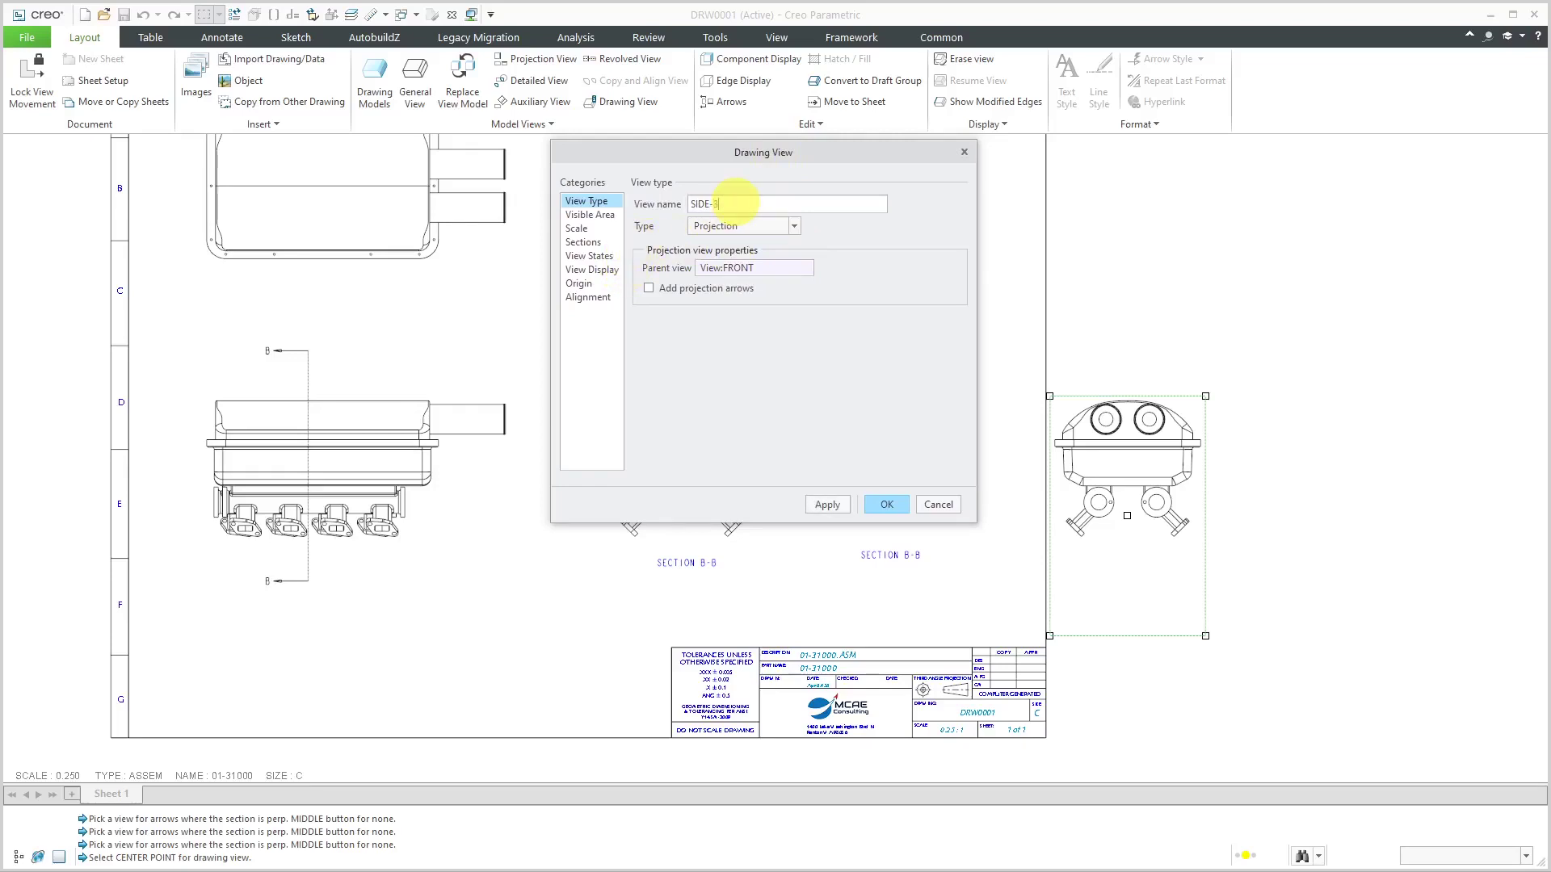
# - Add cross-section B to the SIDE-3 view as a 2D cross-section
pyautogui.click(590, 244)
pyautogui.click(638, 215)
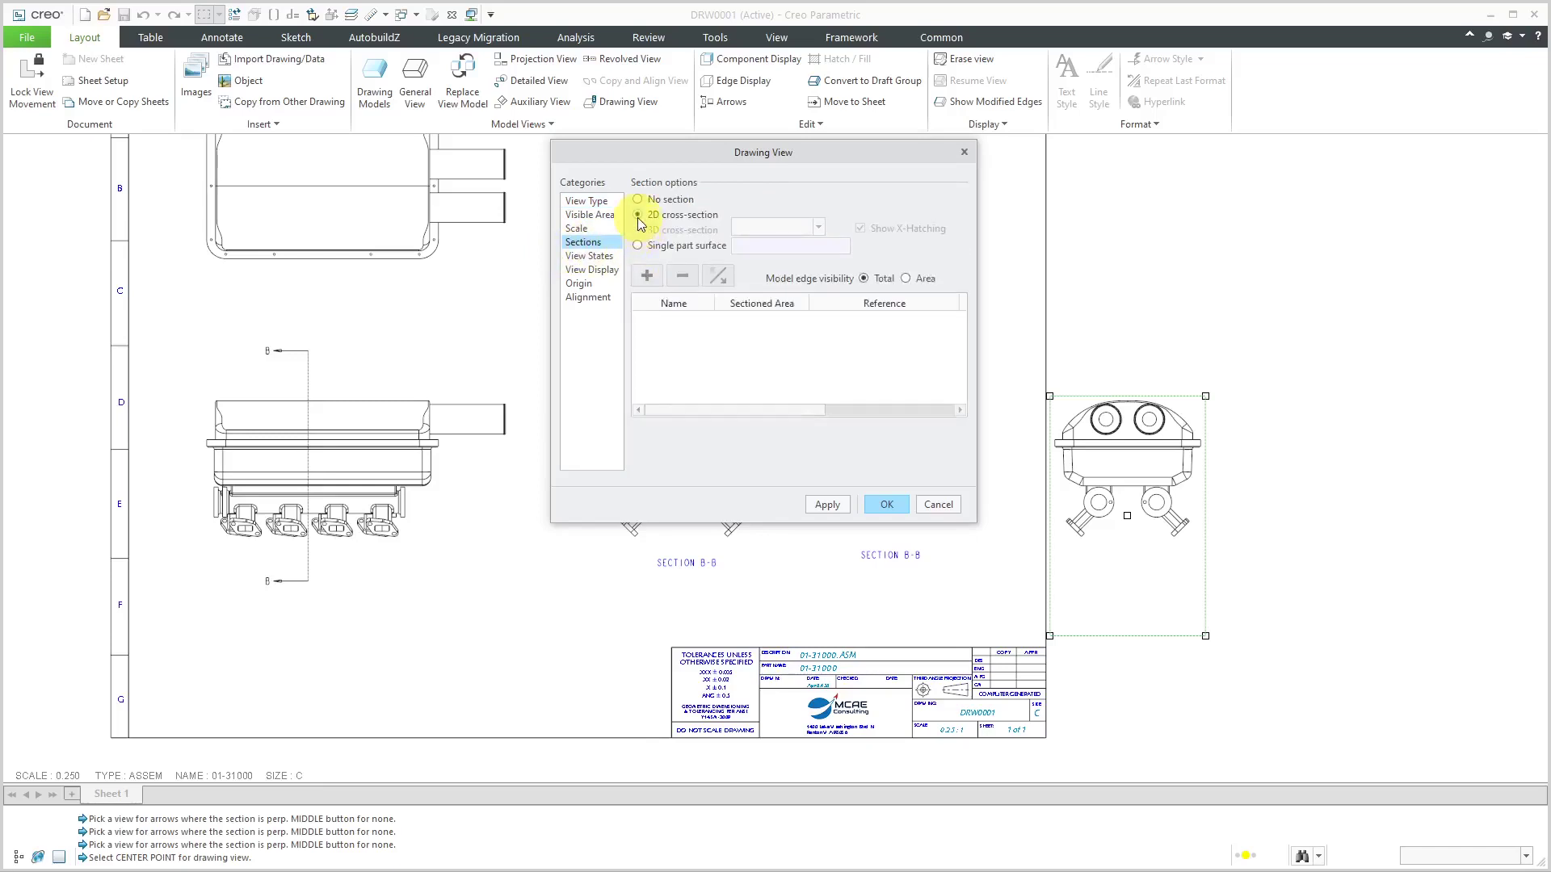
pyautogui.click(649, 277)
pyautogui.click(656, 369)
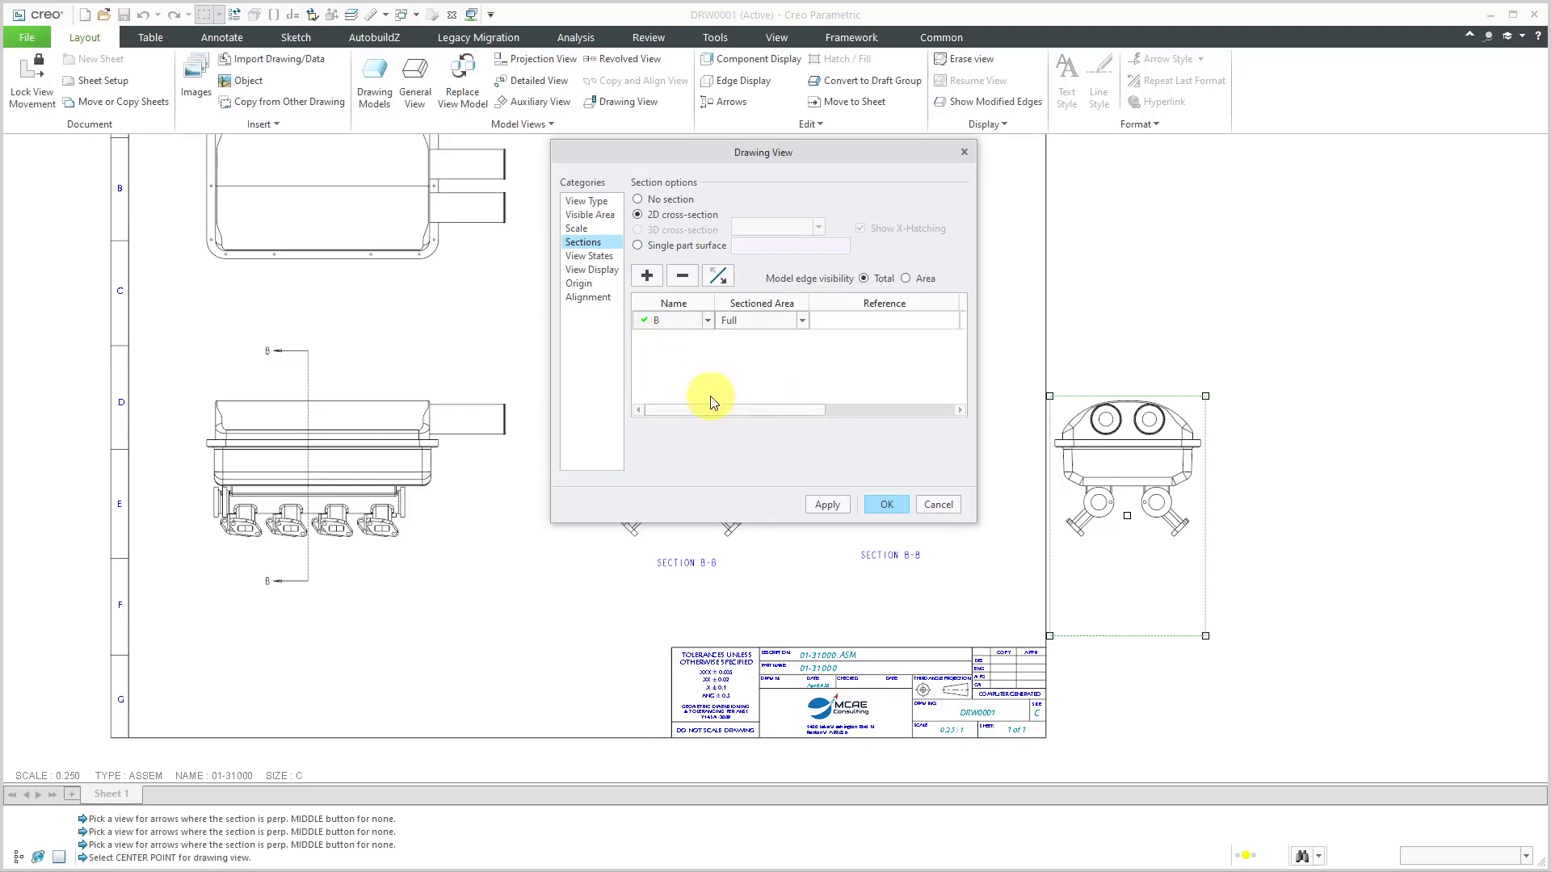
# - Make the SIDE-3 section a half section about datum plane AY-0, with the view's right half sectioned, and apply it
pyautogui.click(758, 321)
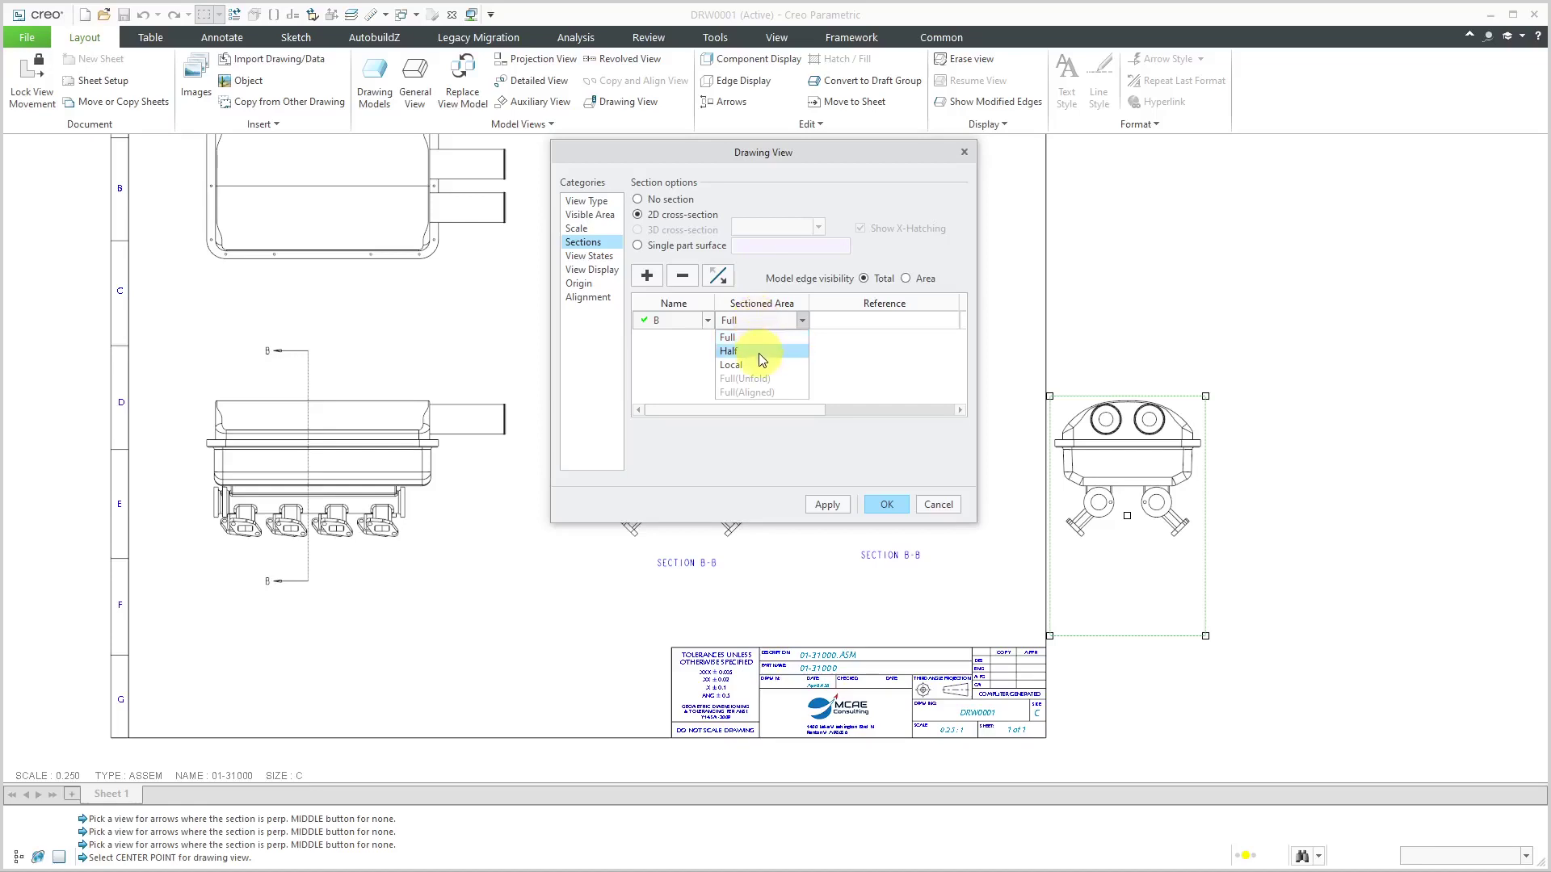
pyautogui.click(758, 352)
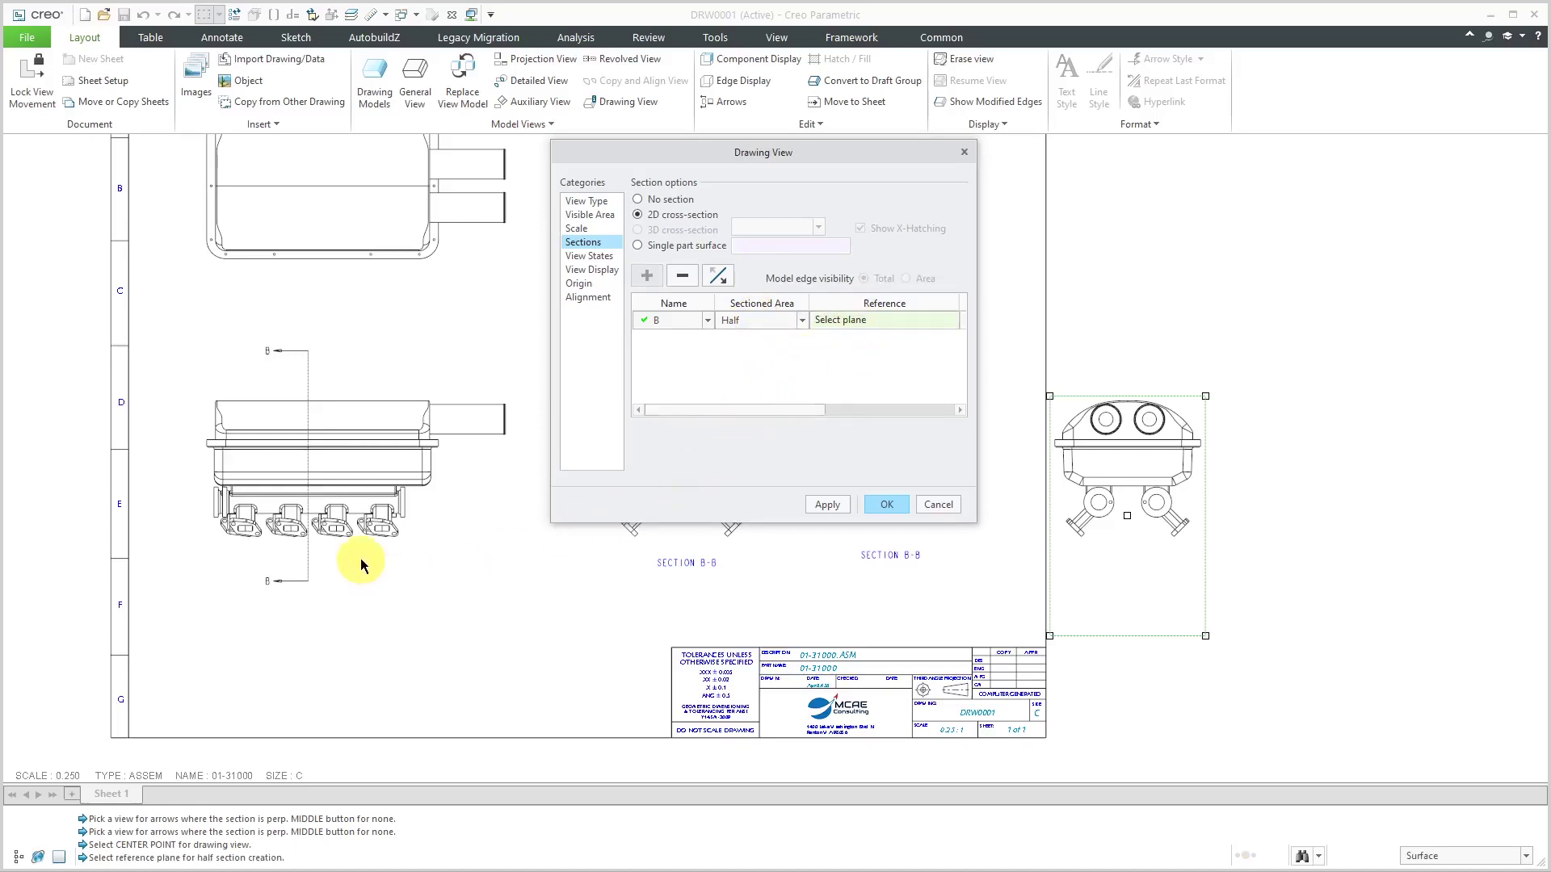
pyautogui.click(18, 855)
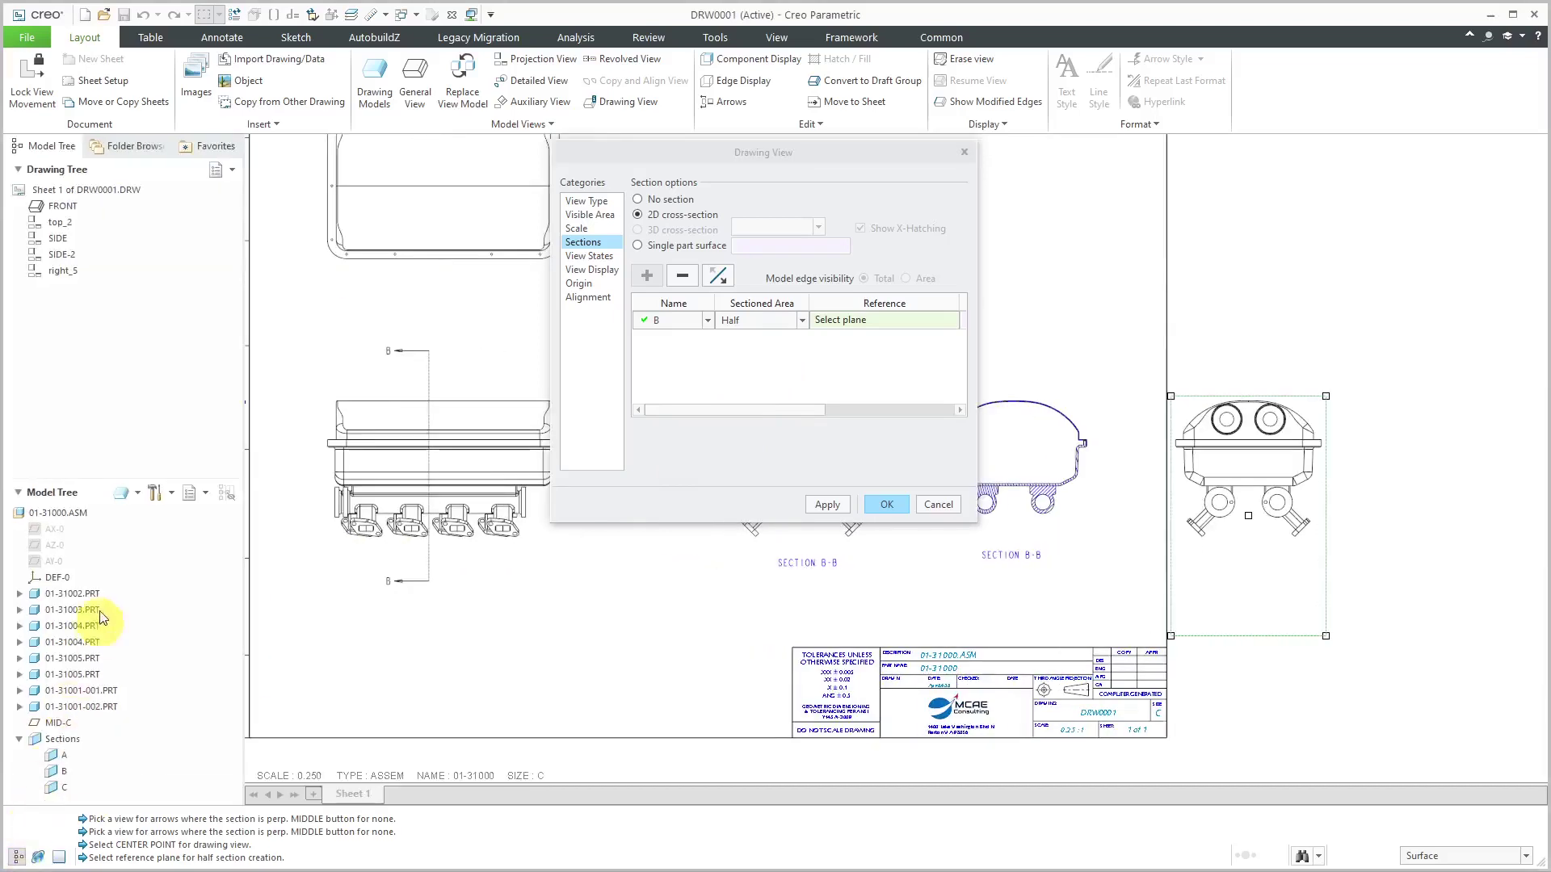
pyautogui.click(53, 562)
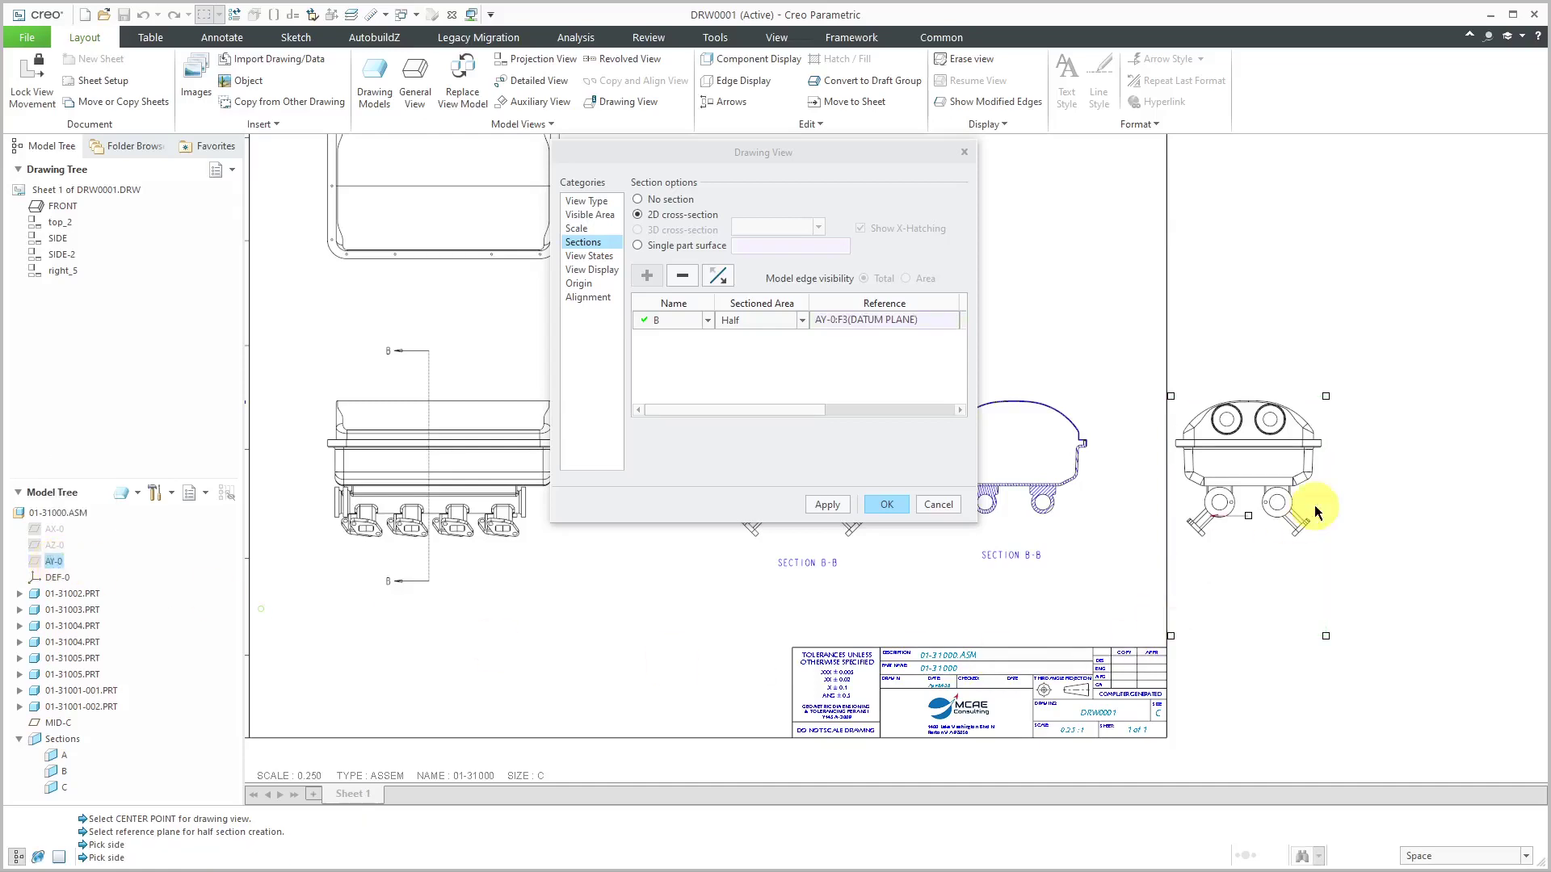
pyautogui.scroll(-4, 1292, 517)
pyautogui.scroll(-2, 1248, 542)
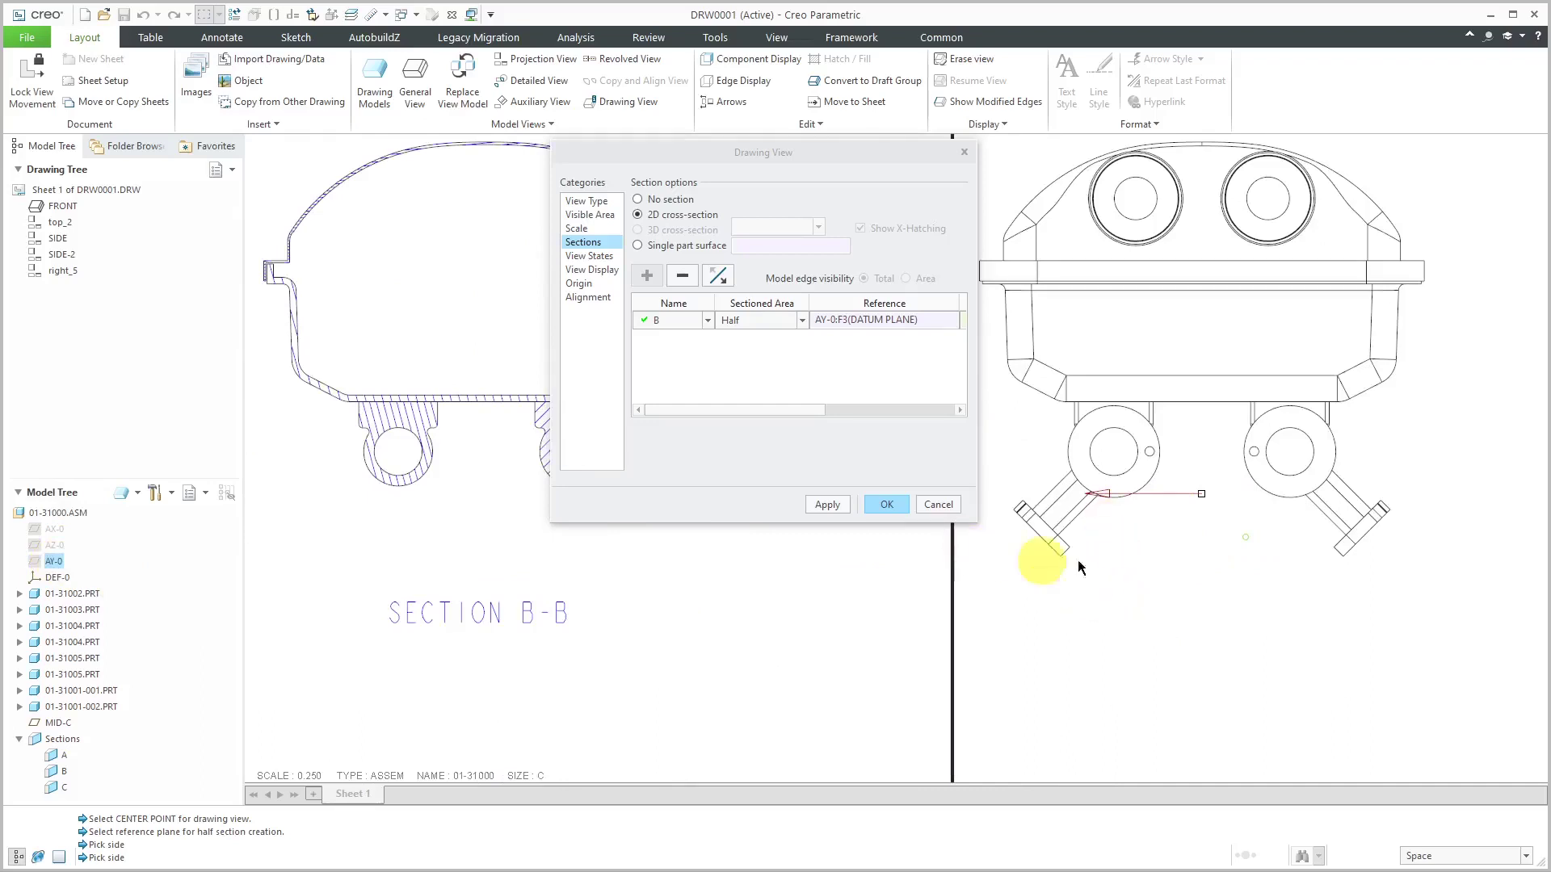
pyautogui.click(1289, 531)
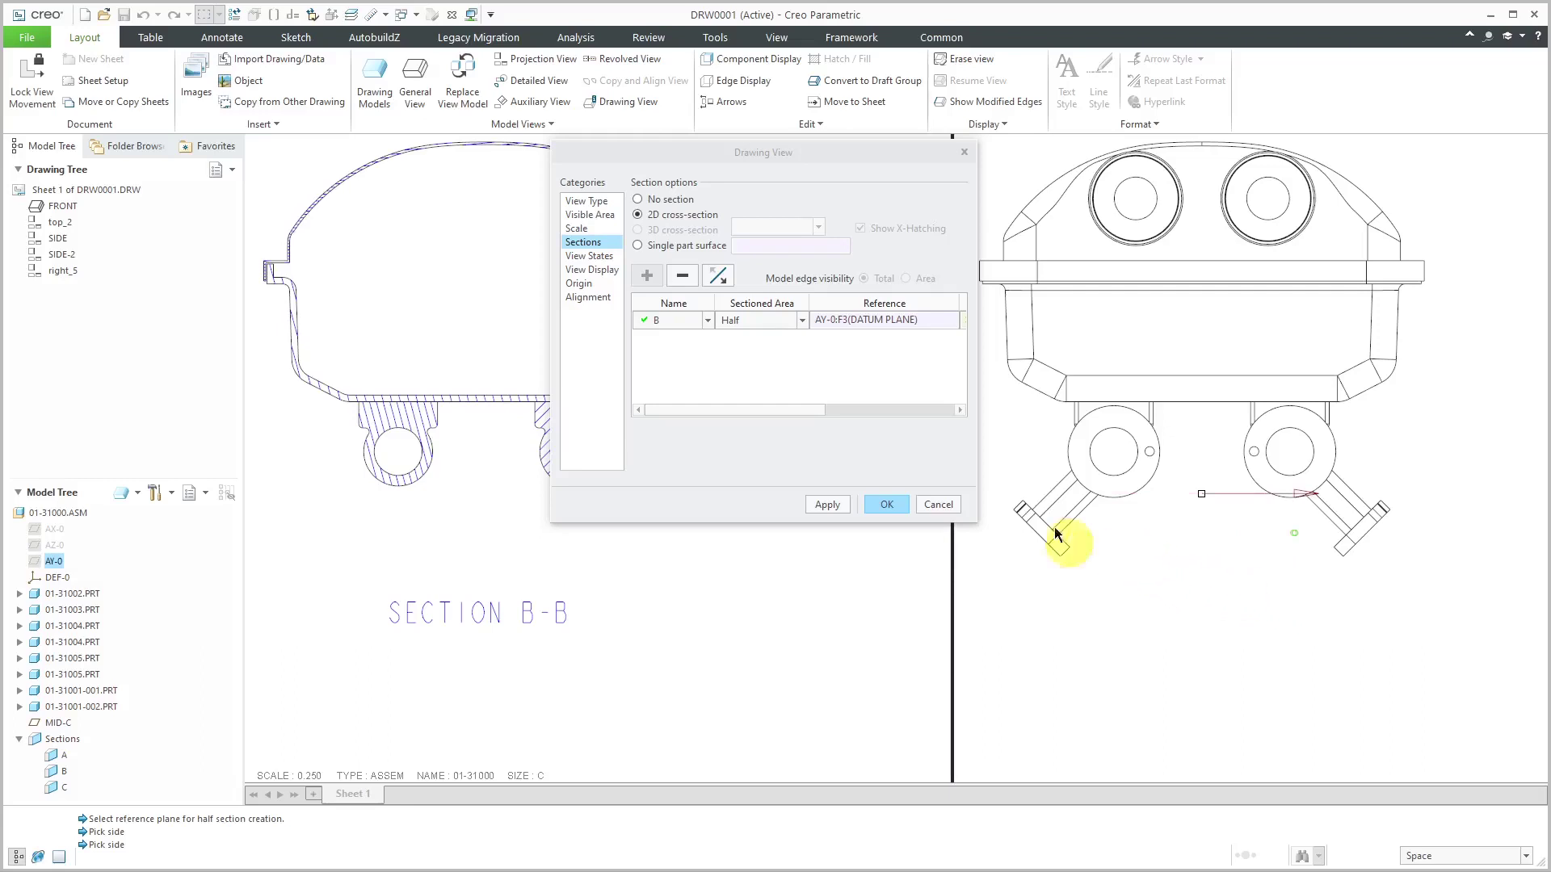
pyautogui.click(838, 507)
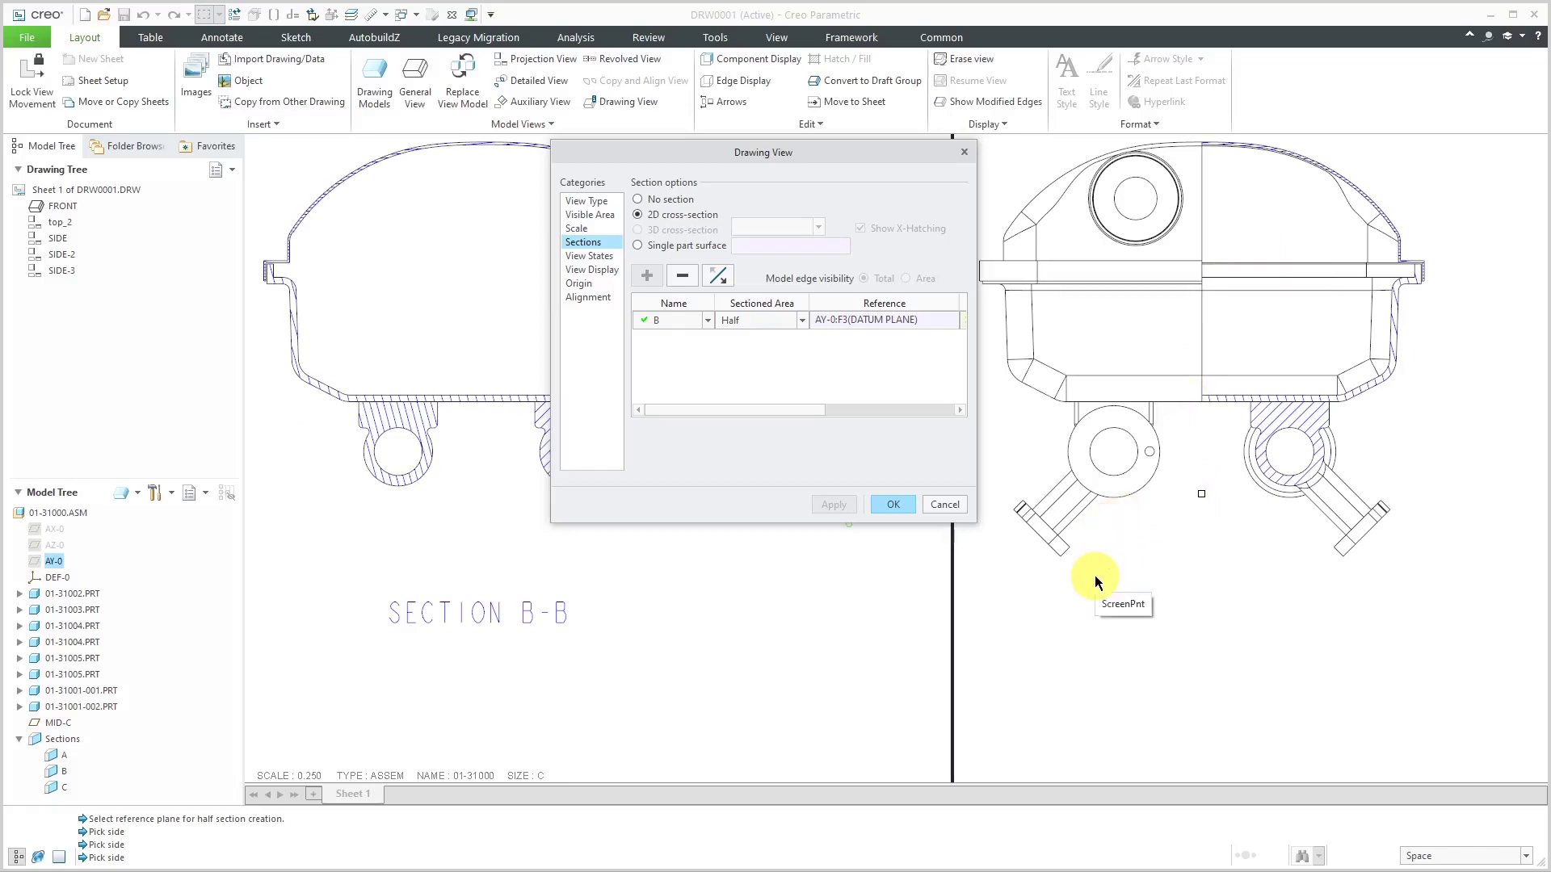
# - Switch the SIDE-3 half section to cross-section C and accept the view properties
pyautogui.click(708, 321)
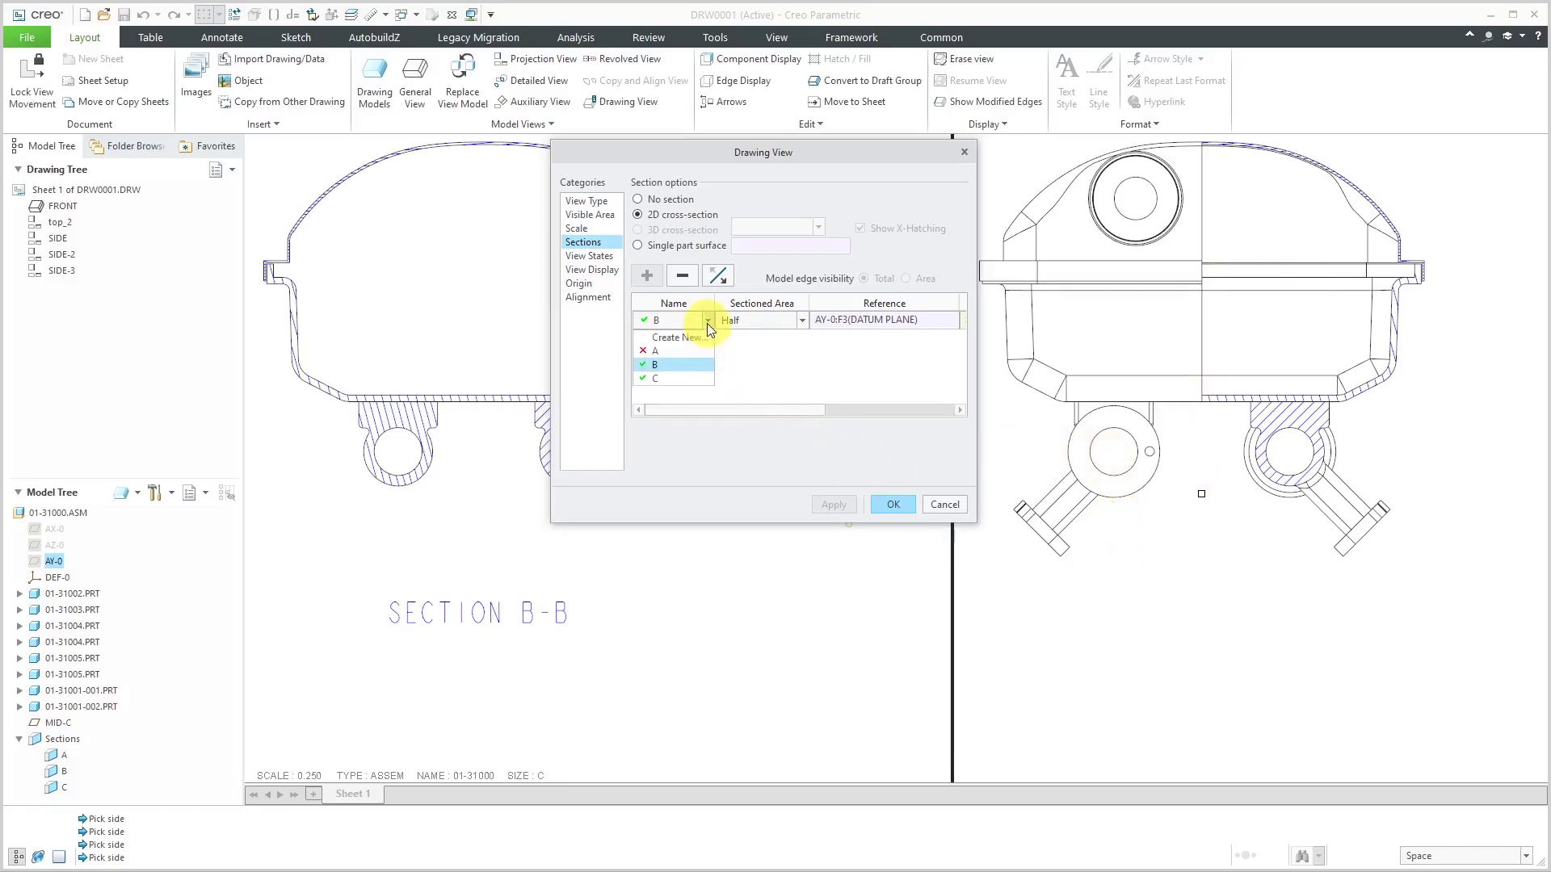
pyautogui.click(681, 379)
pyautogui.click(832, 507)
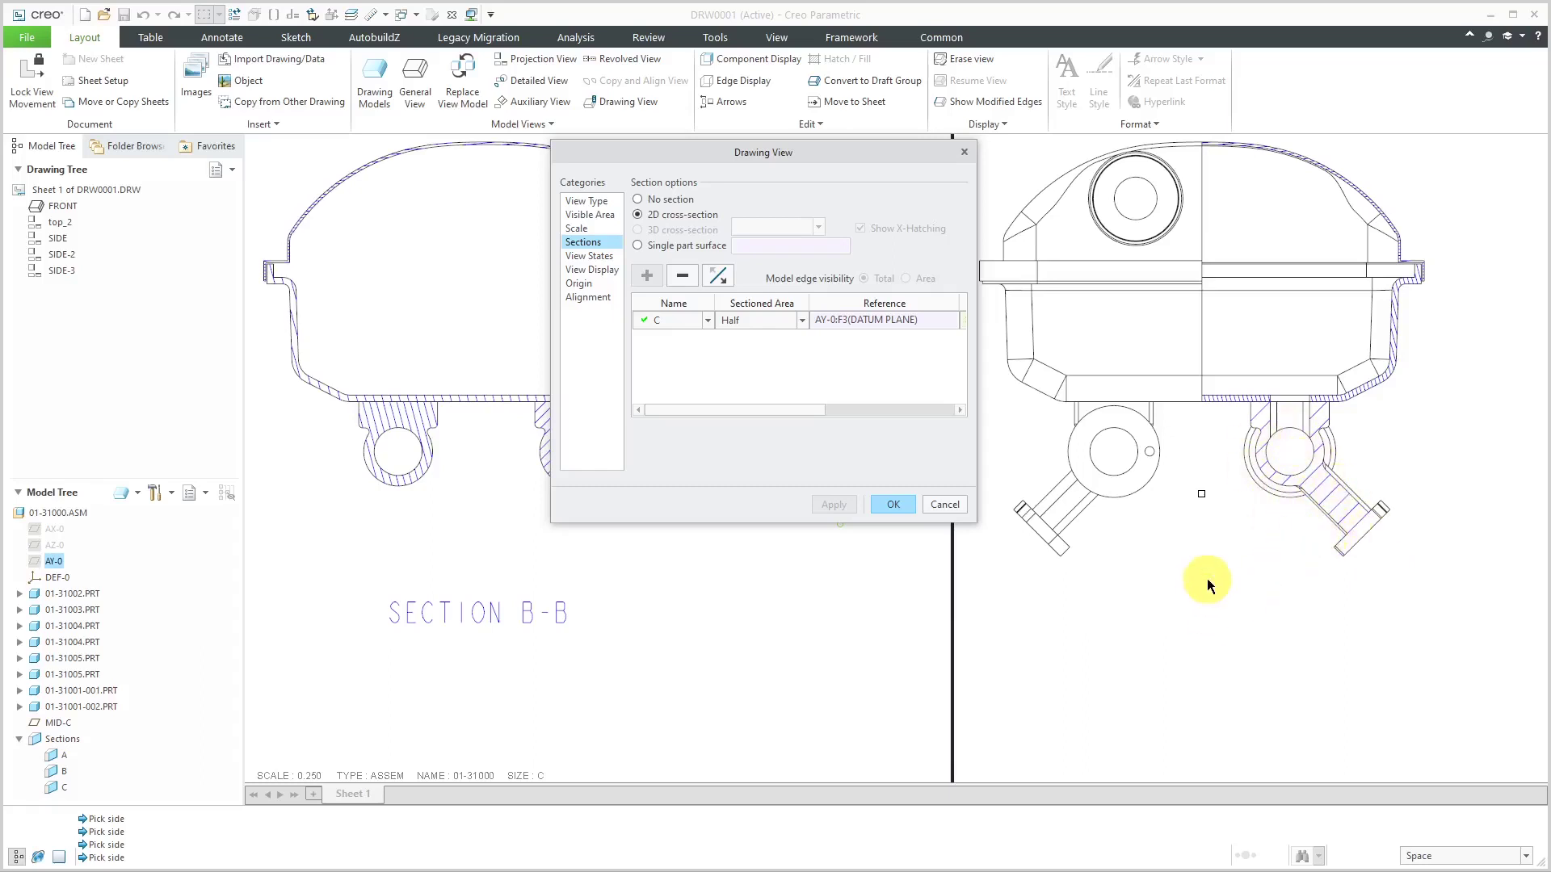
pyautogui.click(893, 506)
pyautogui.scroll(-5, 1007, 571)
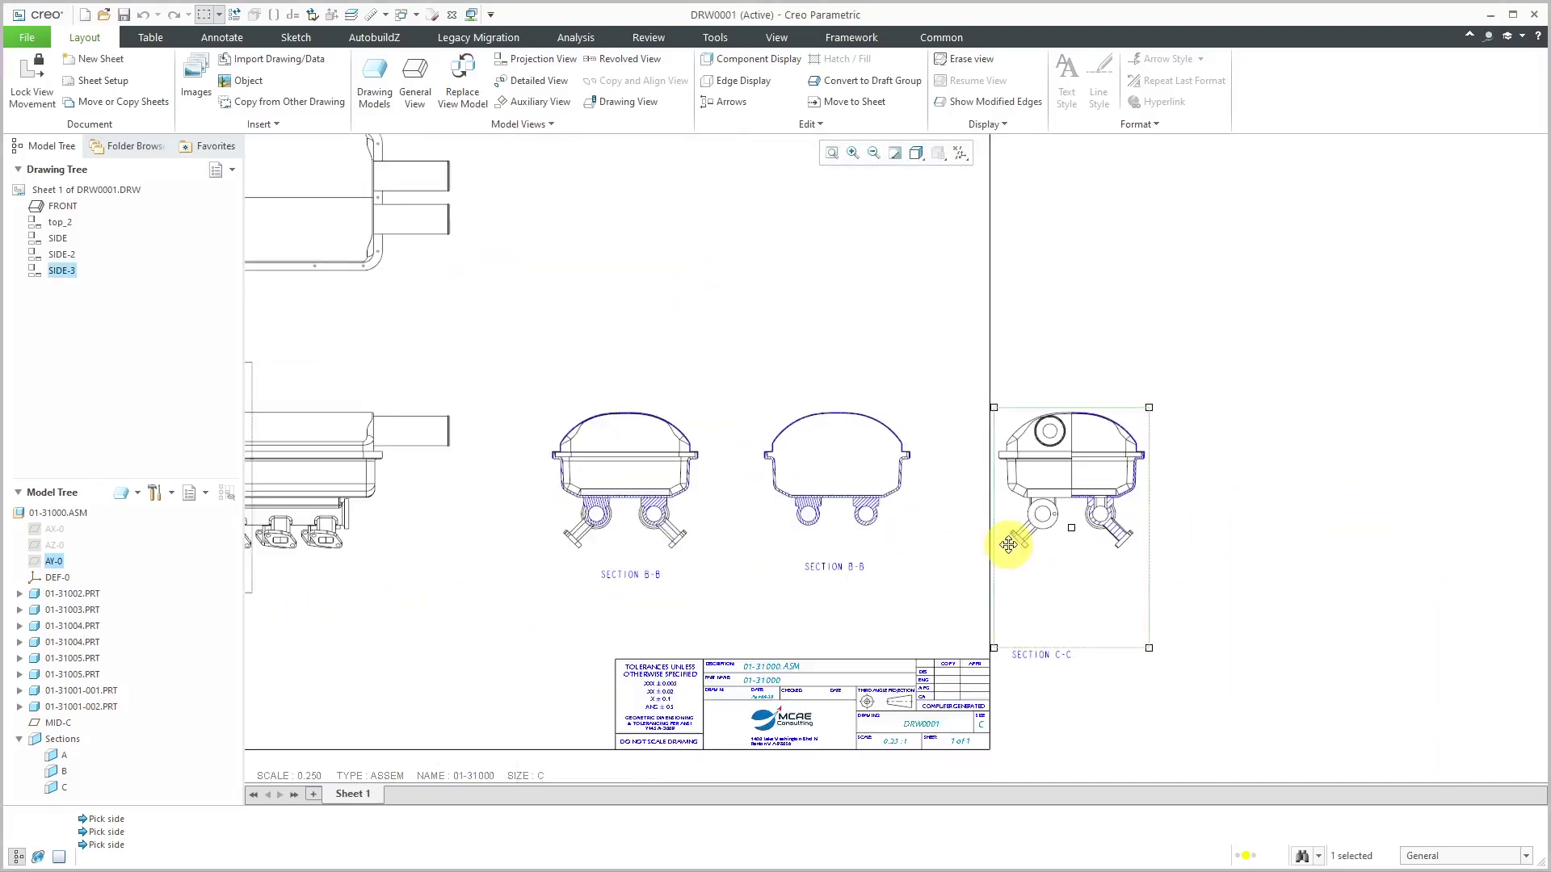
pyautogui.click(1293, 608)
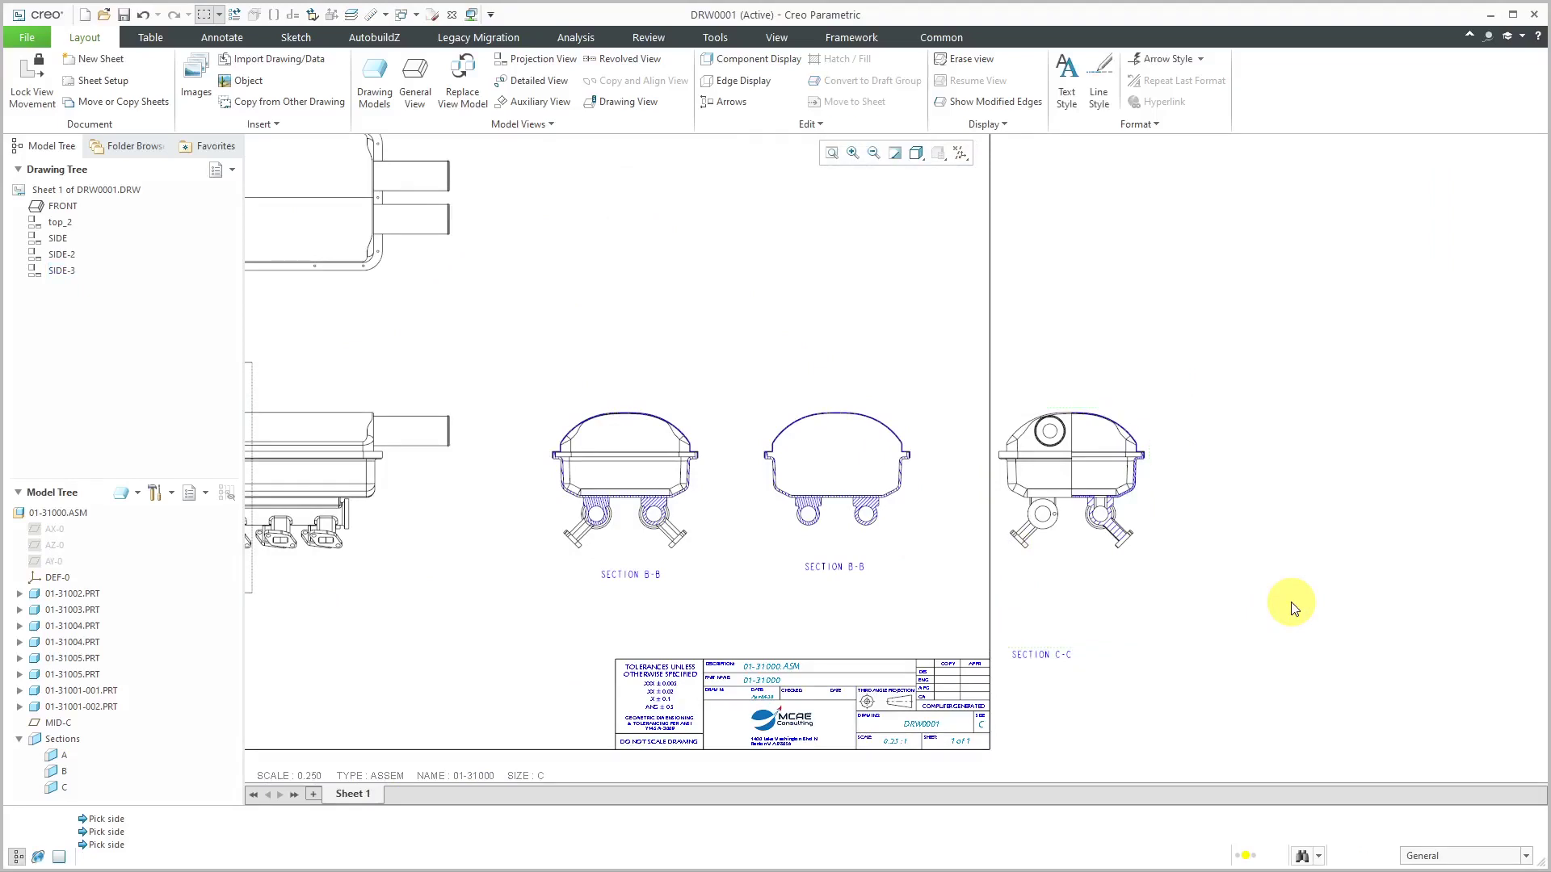
pyautogui.scroll(-1, 1292, 608)
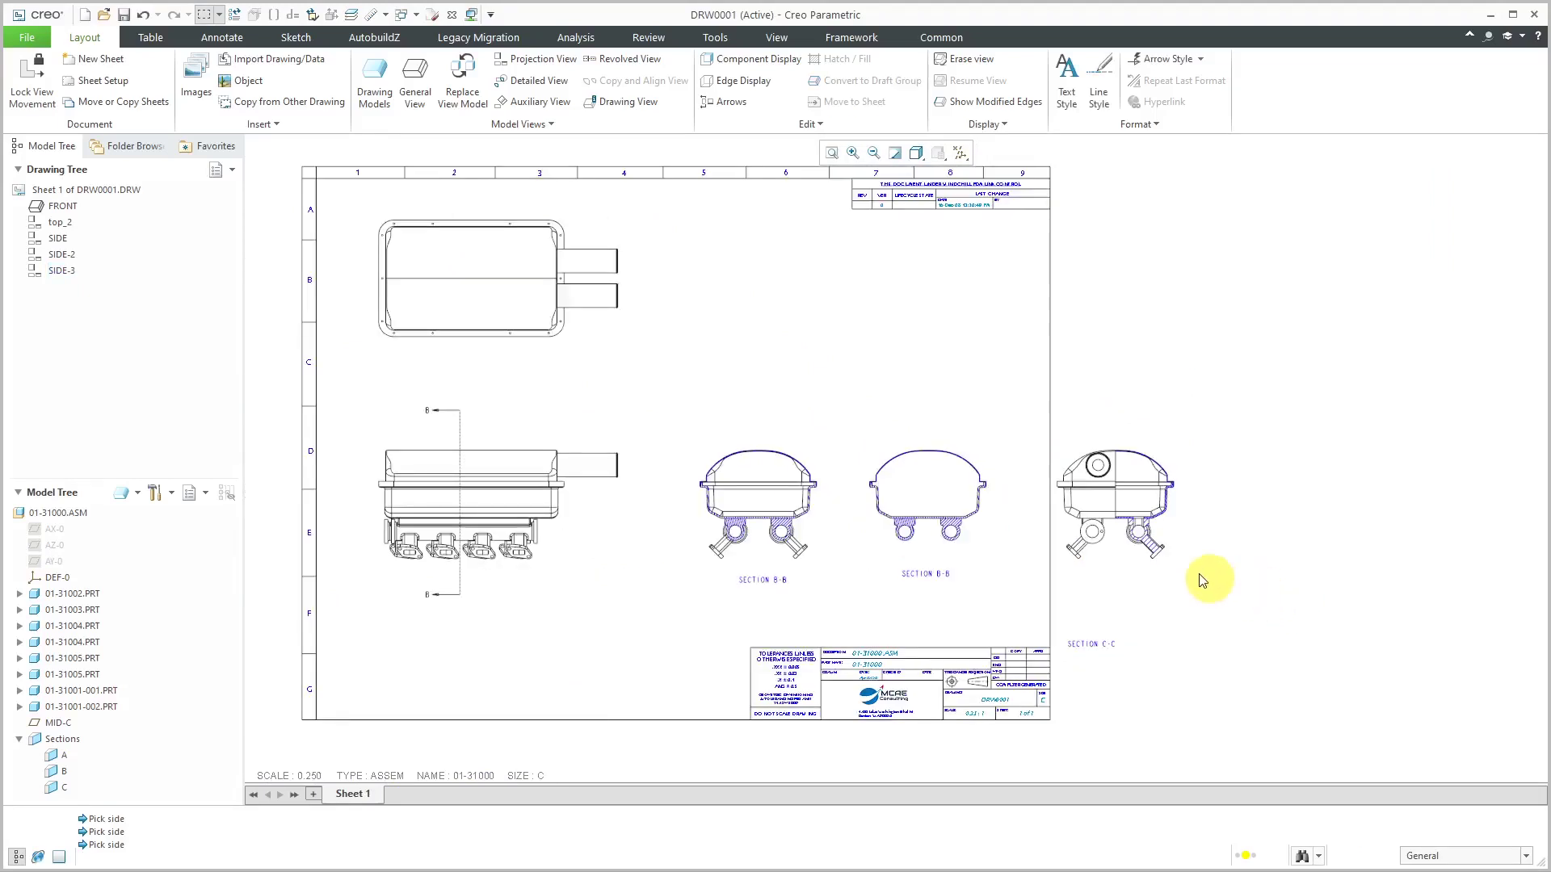
# - Place a general view with no combined state above the full section B-B view, oriented to face the ends of the two round pipes
pyautogui.scroll(1, 623, 246)
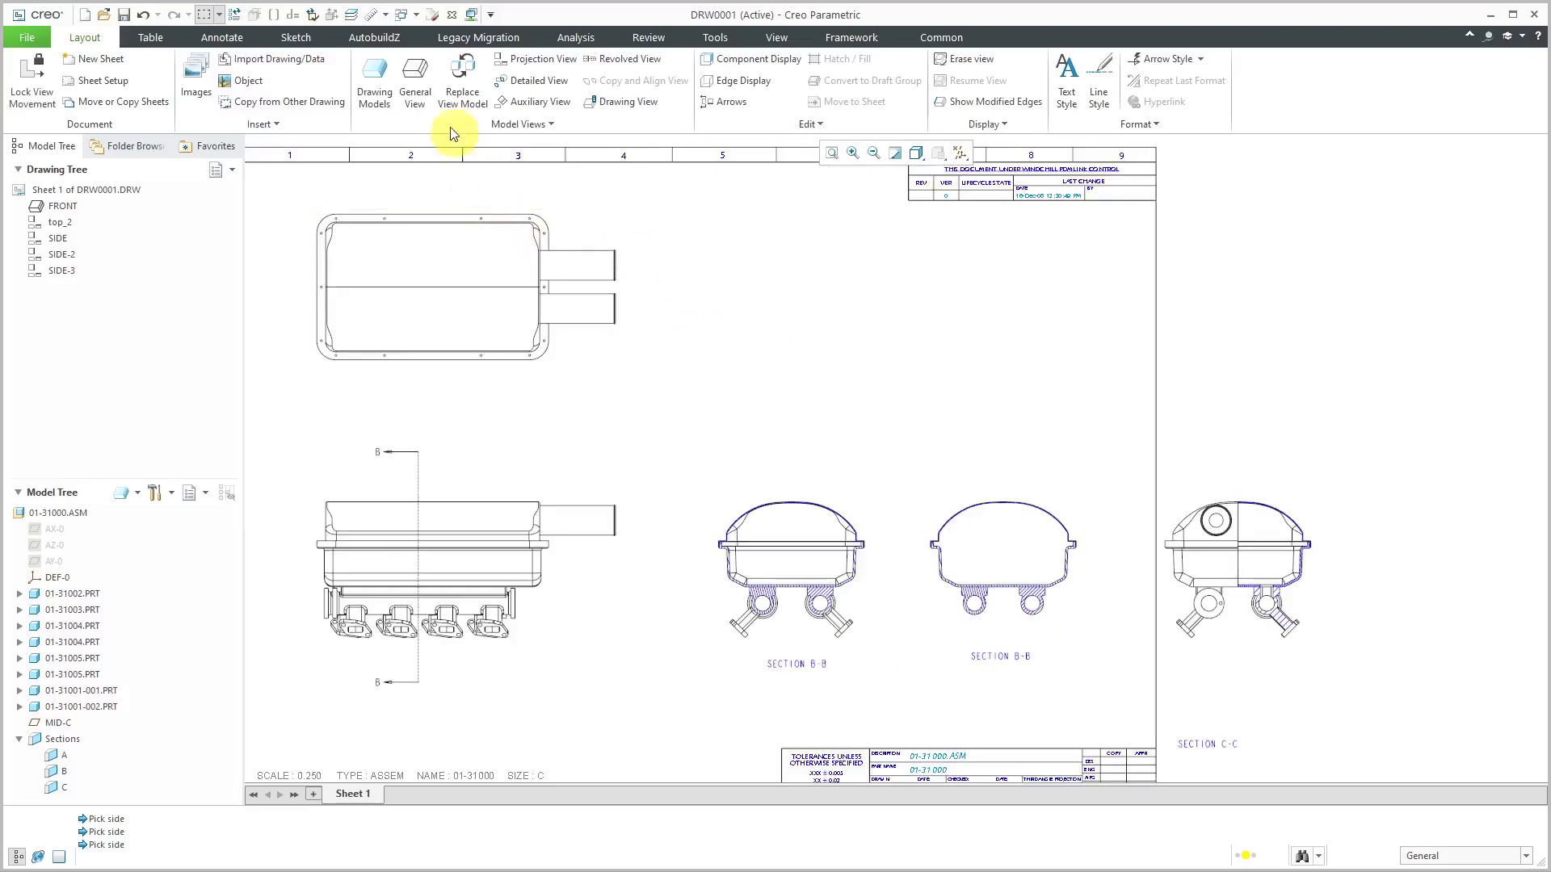
pyautogui.click(415, 81)
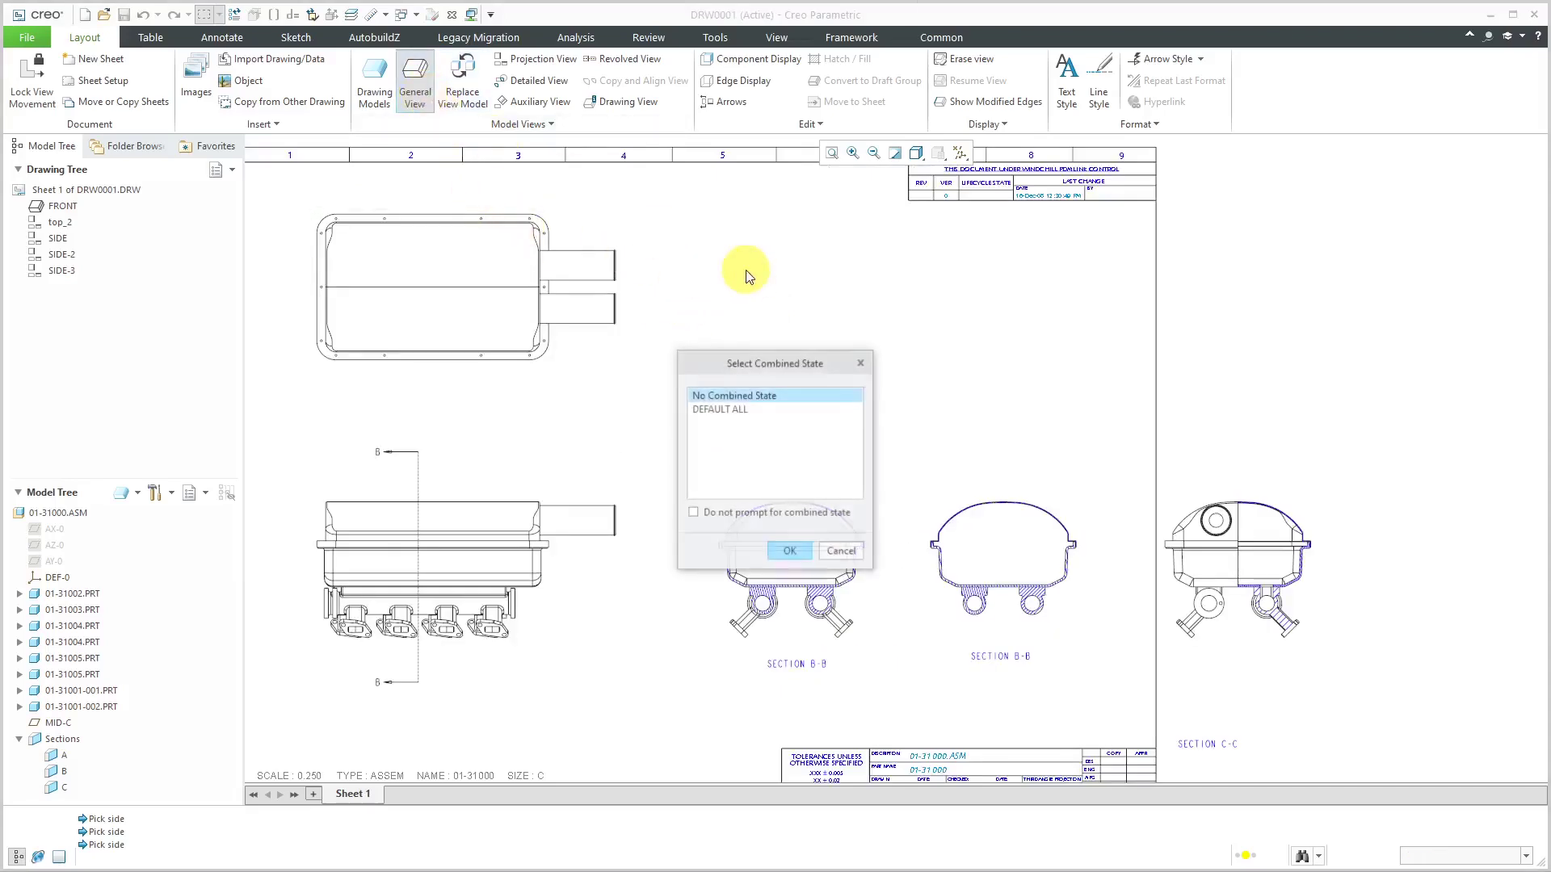
pyautogui.click(789, 547)
pyautogui.click(789, 312)
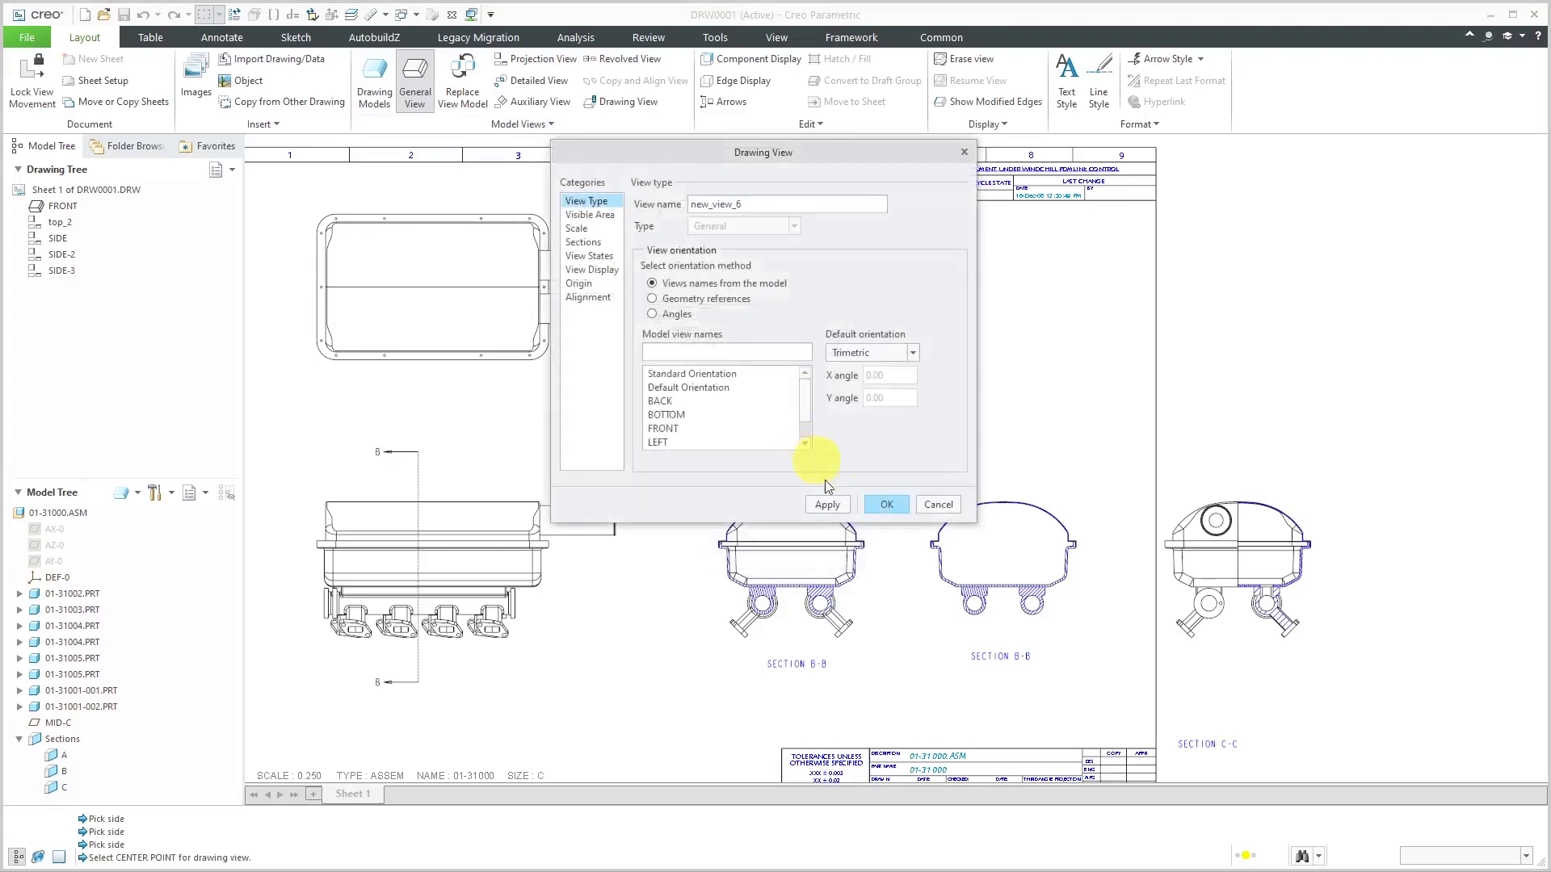
pyautogui.moveTo(765, 158); pyautogui.dragTo(368, 233)
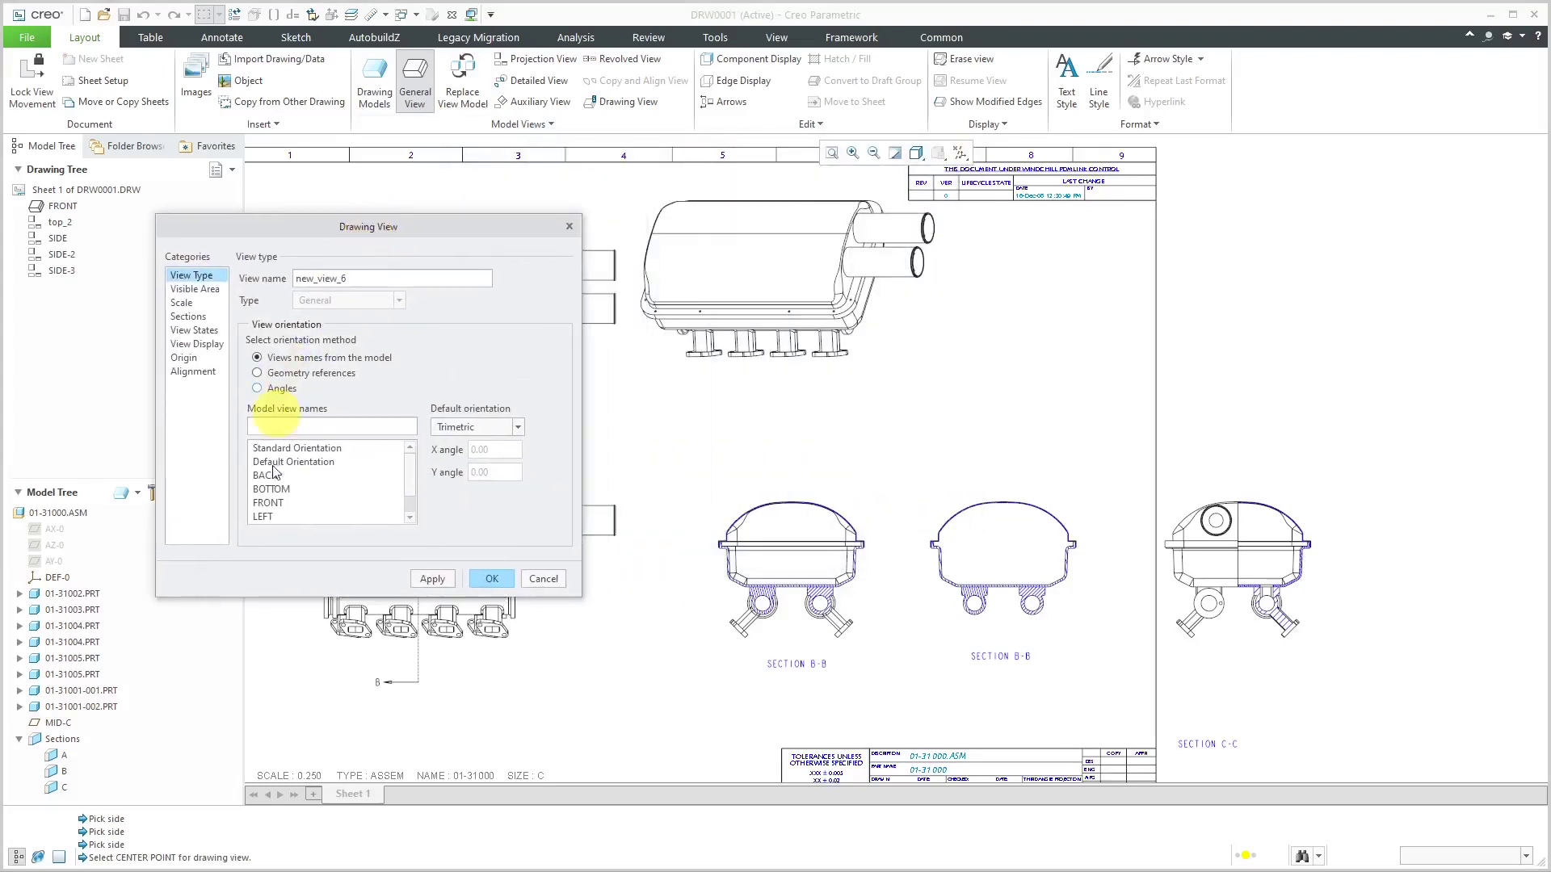
pyautogui.click(291, 502)
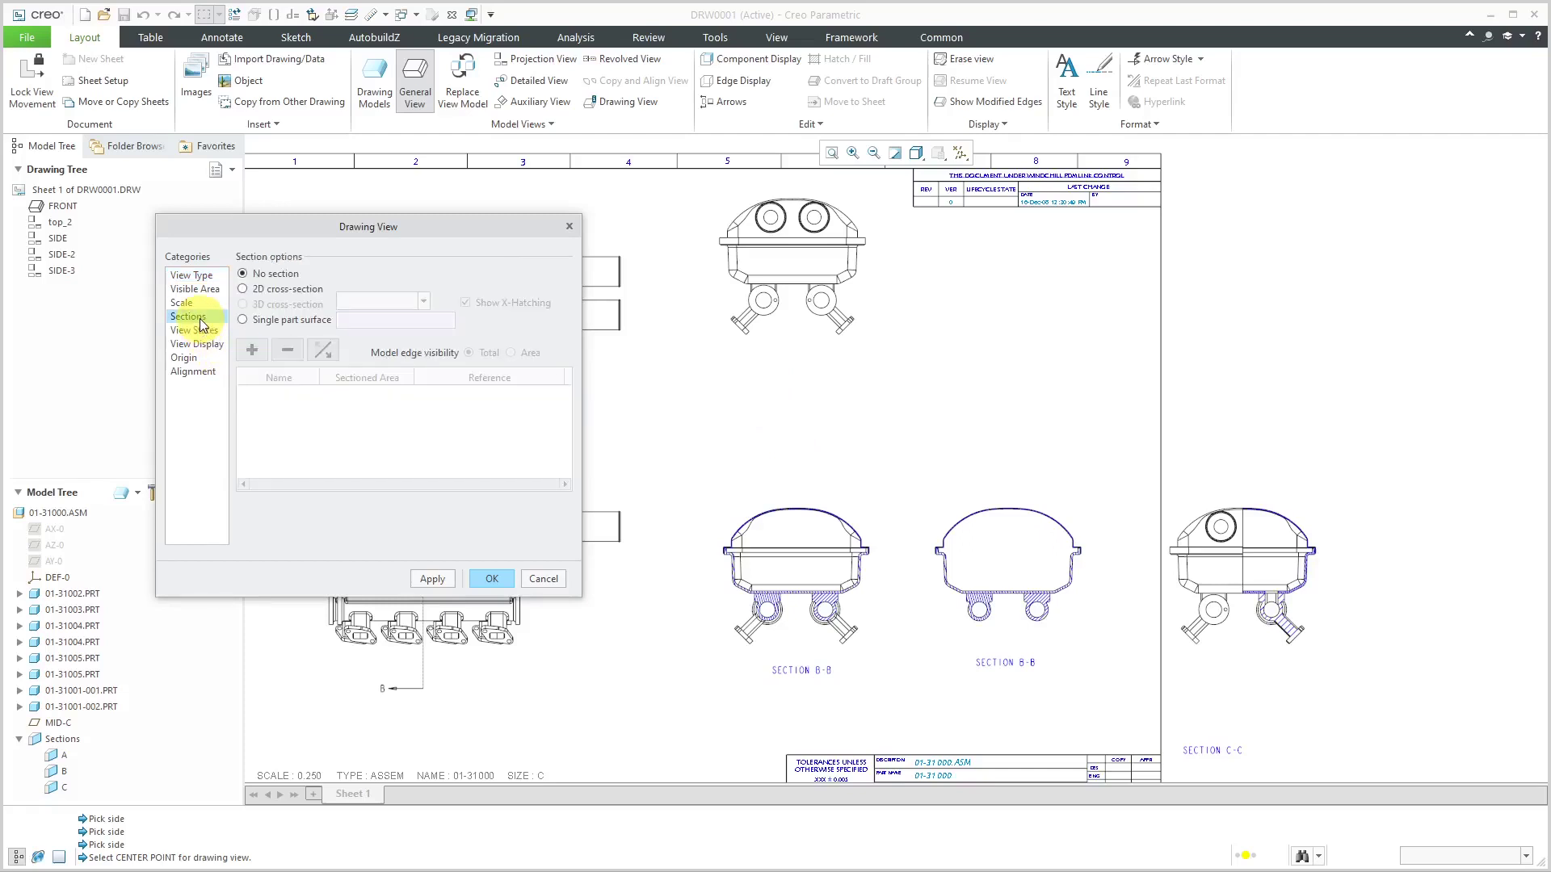
# - Add cross-section C to the new general view as a 2D cross-section with its sectioned area set to Local
pyautogui.click(244, 290)
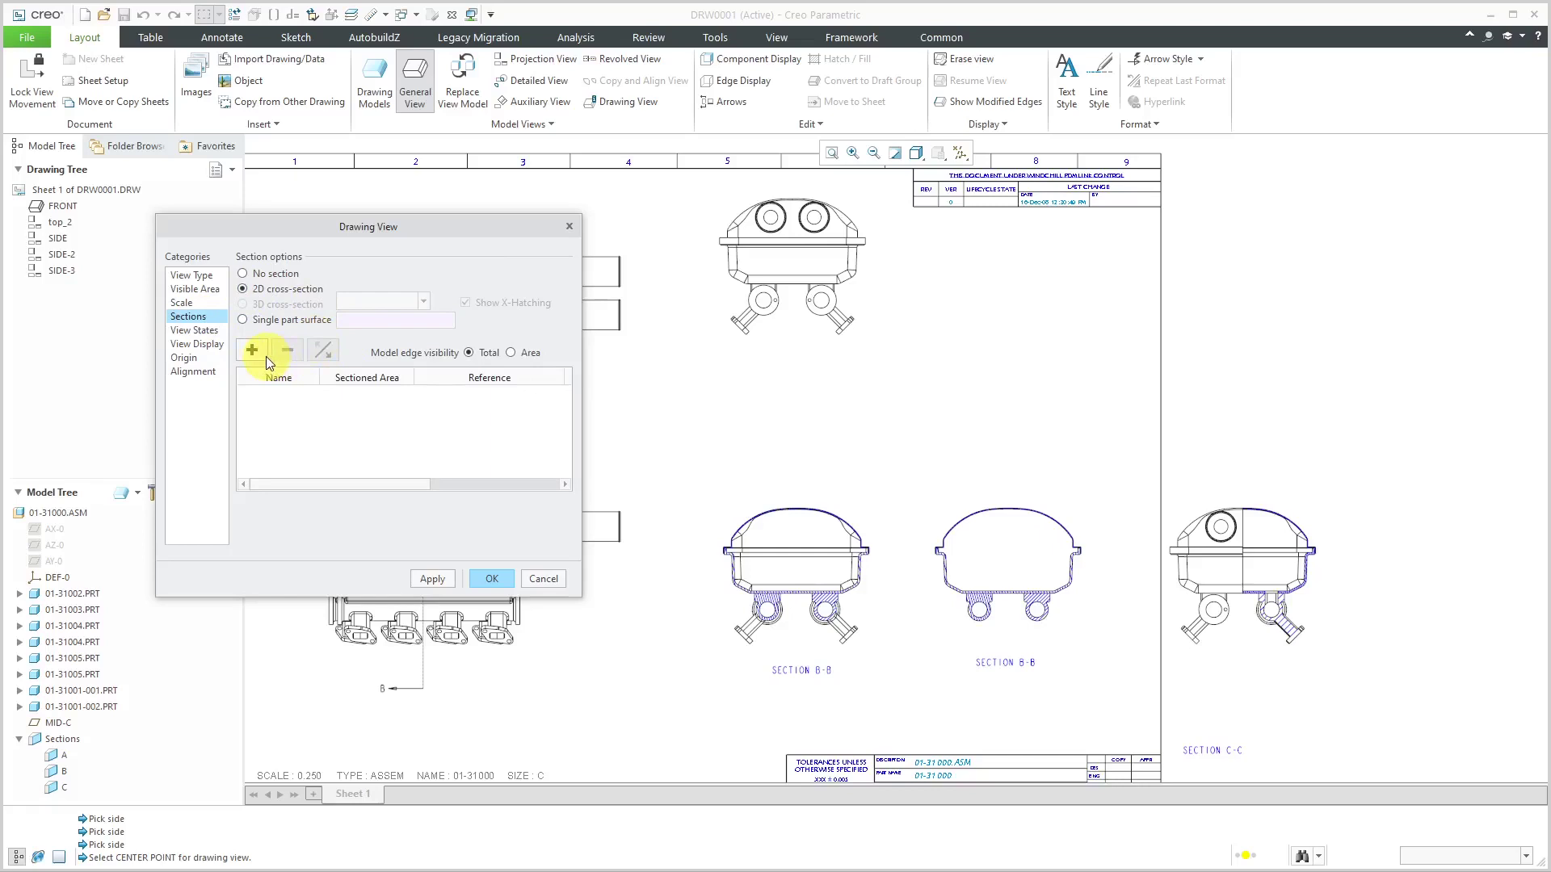
pyautogui.click(258, 354)
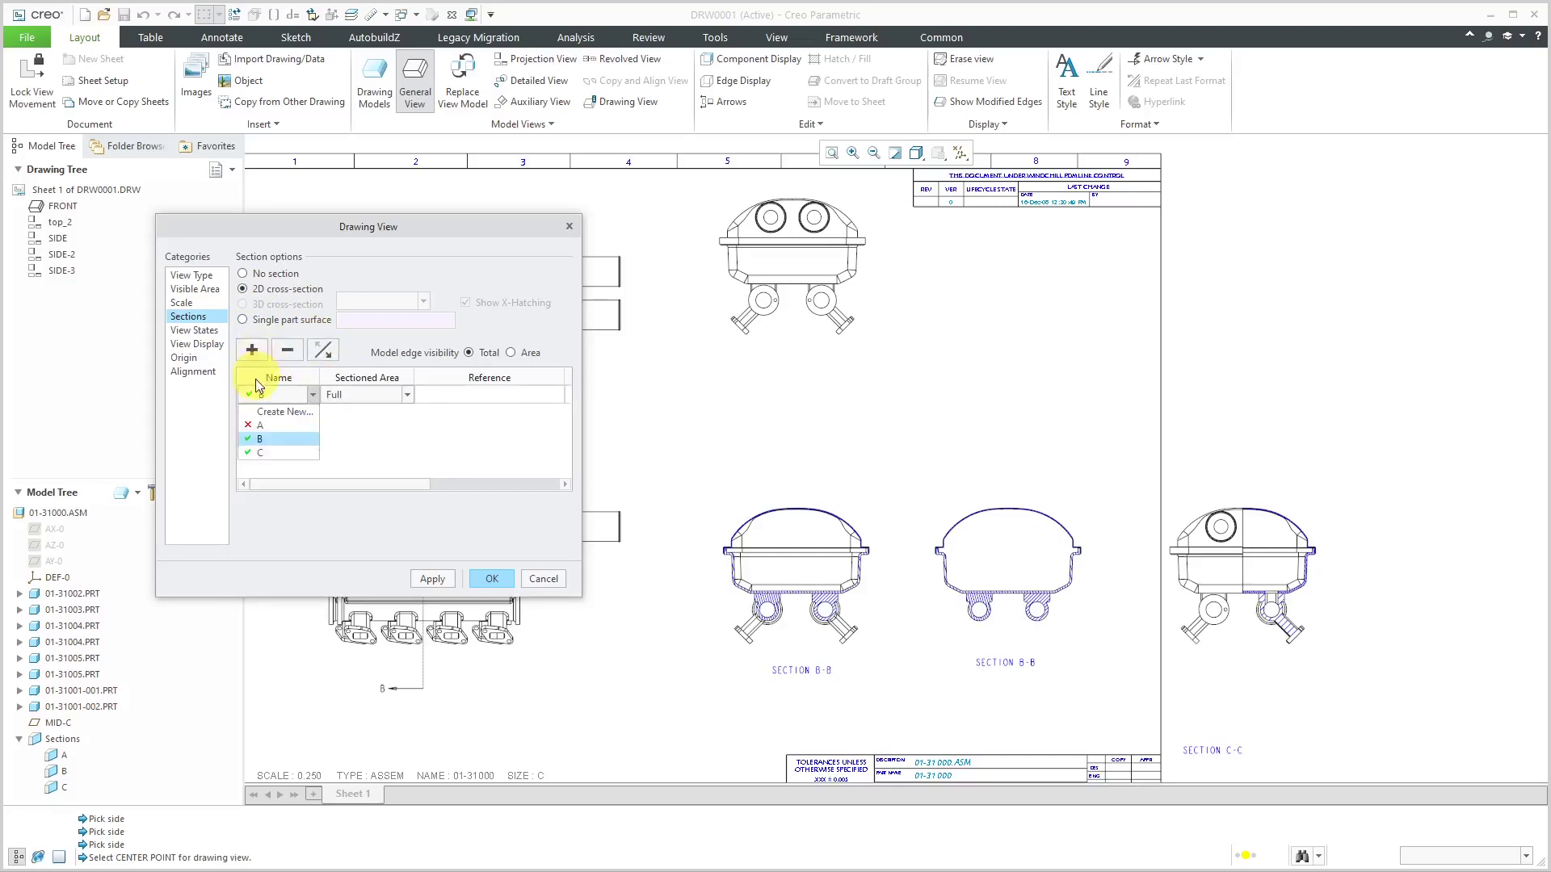
pyautogui.click(259, 441)
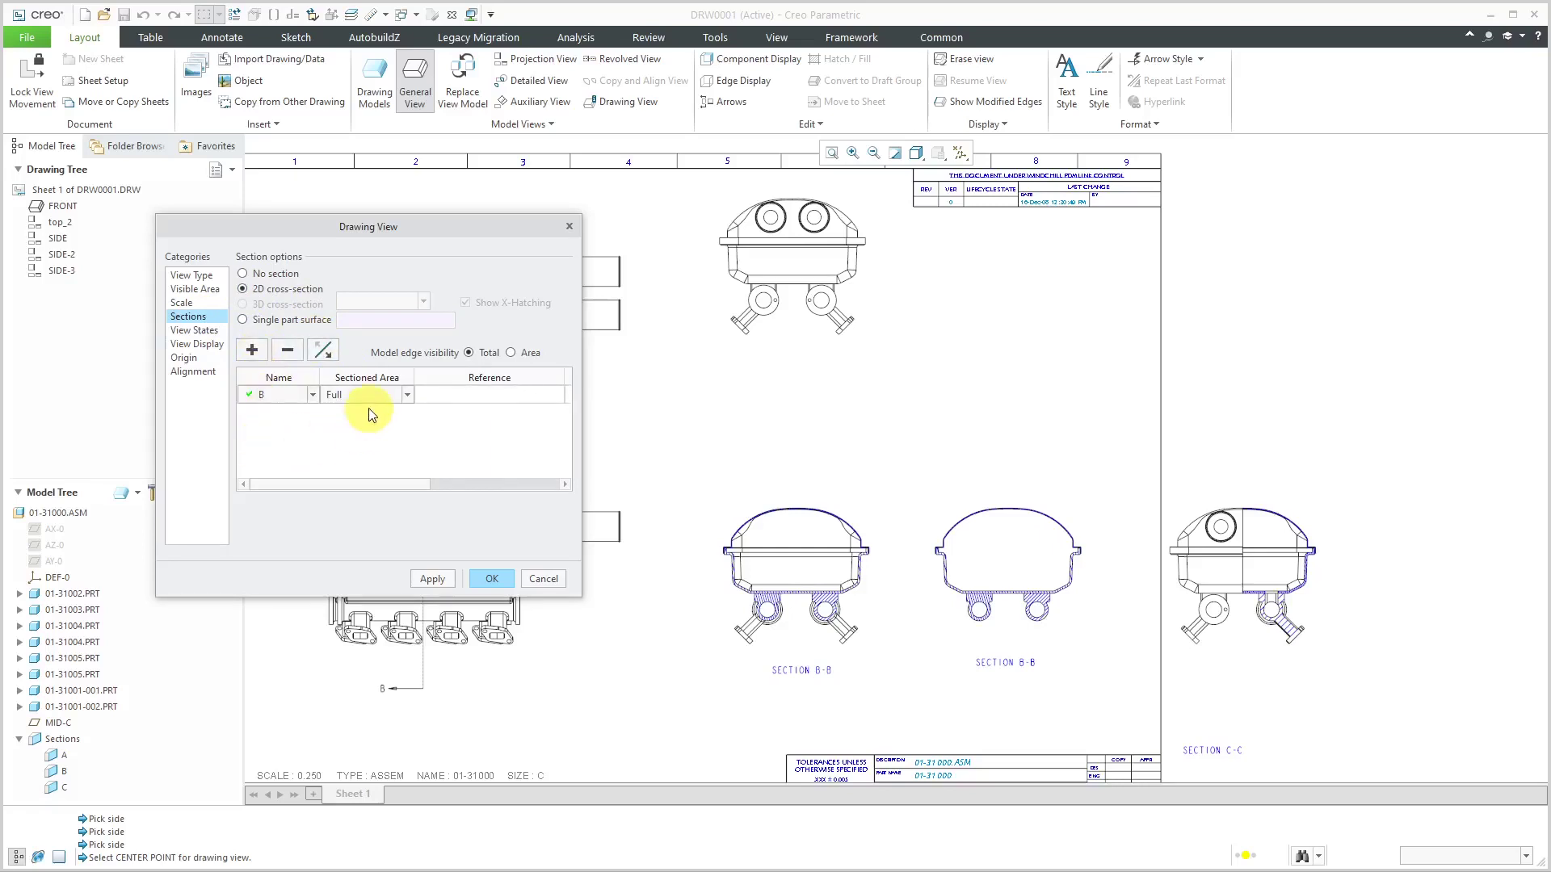
pyautogui.click(278, 395)
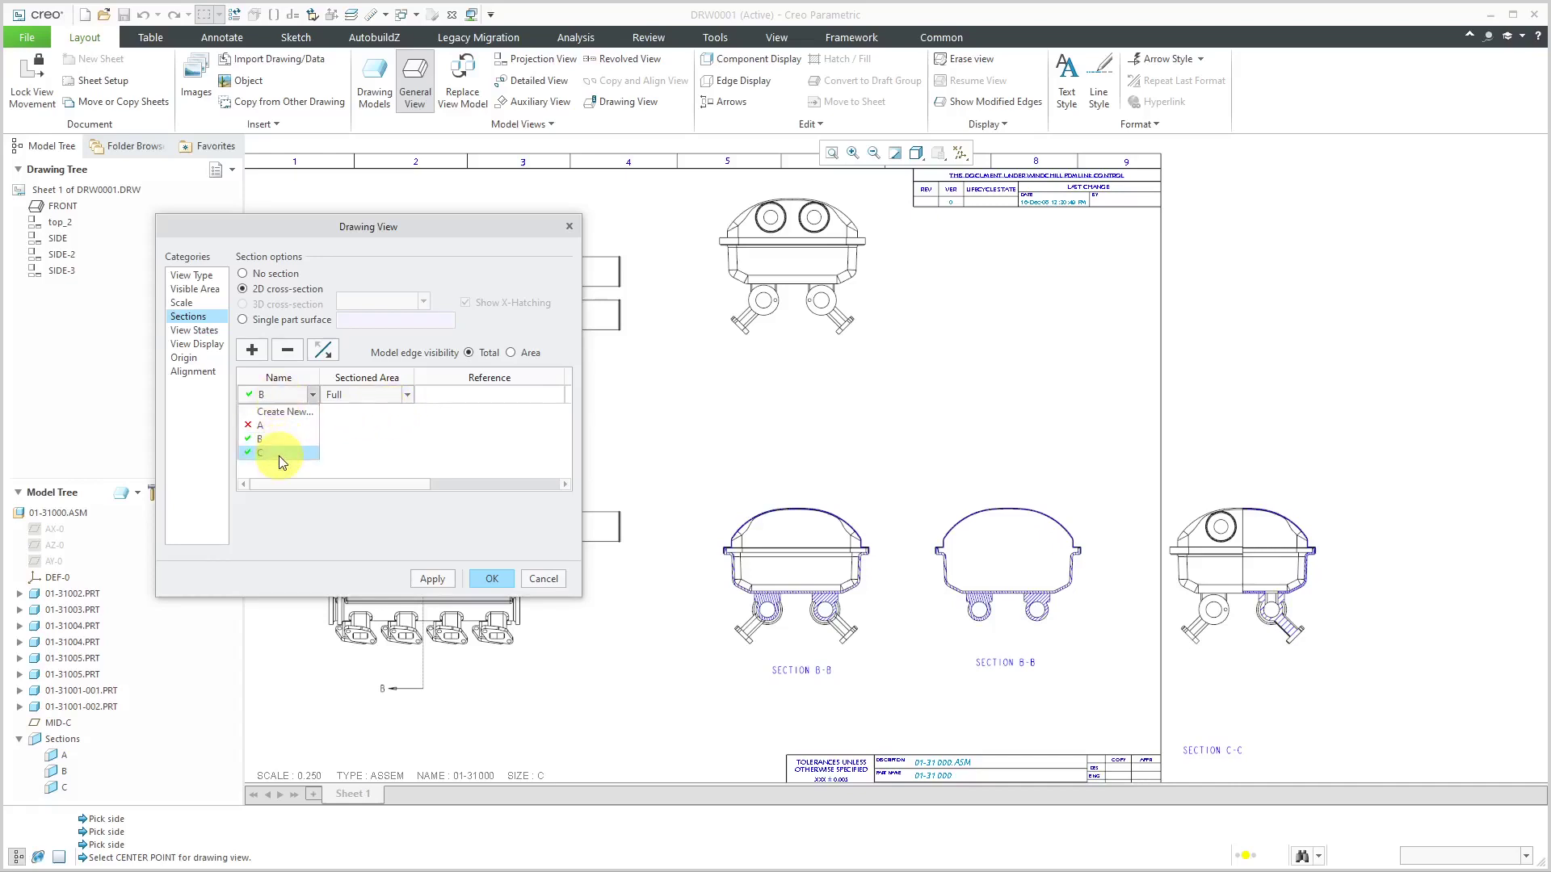
pyautogui.click(279, 456)
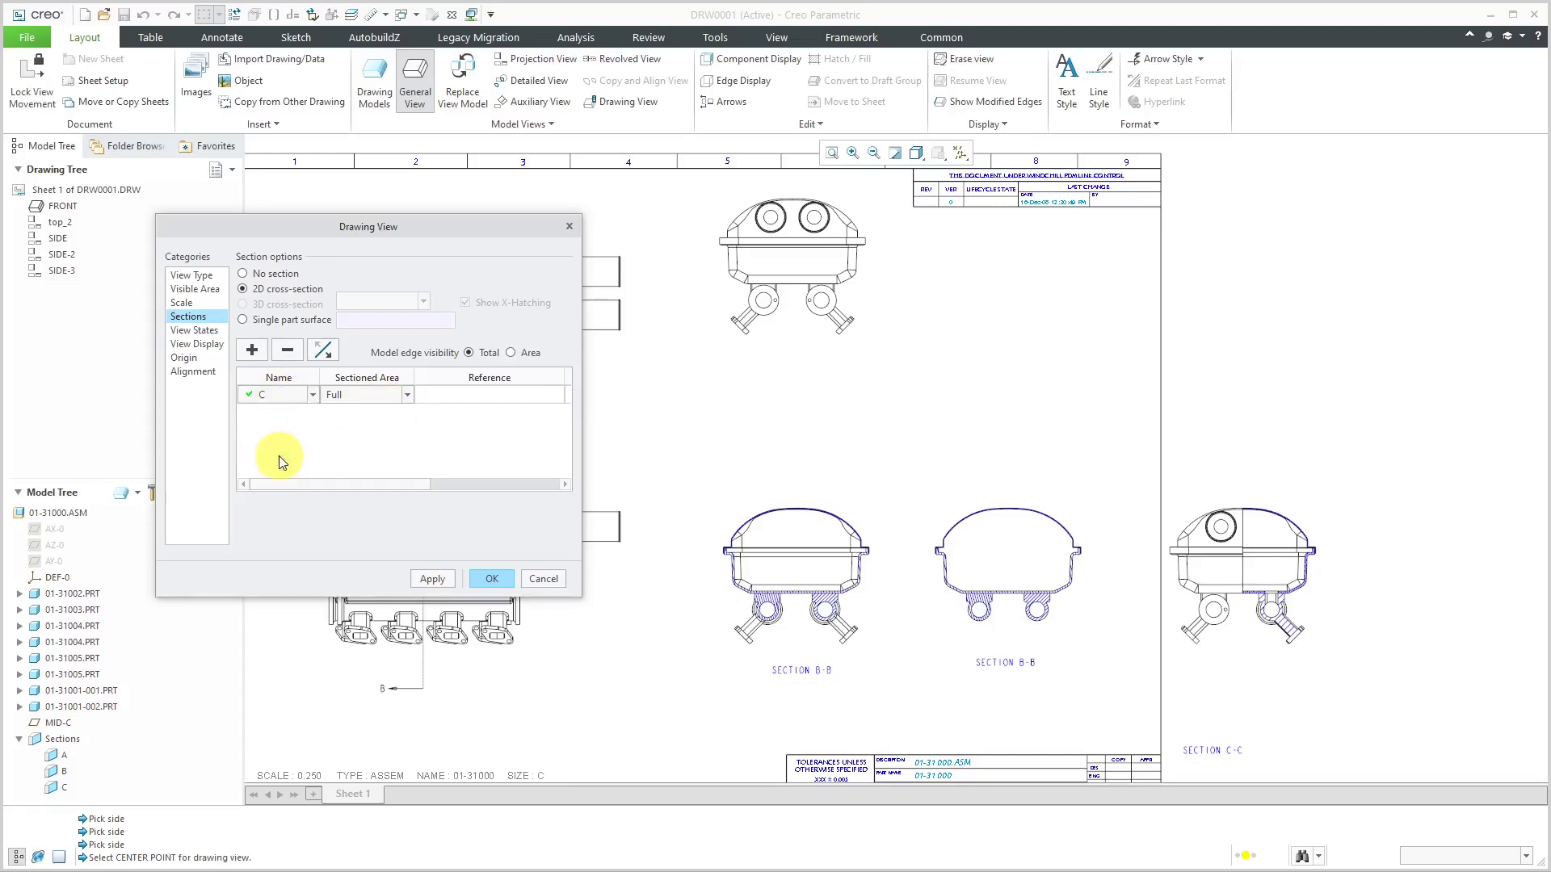
pyautogui.click(372, 404)
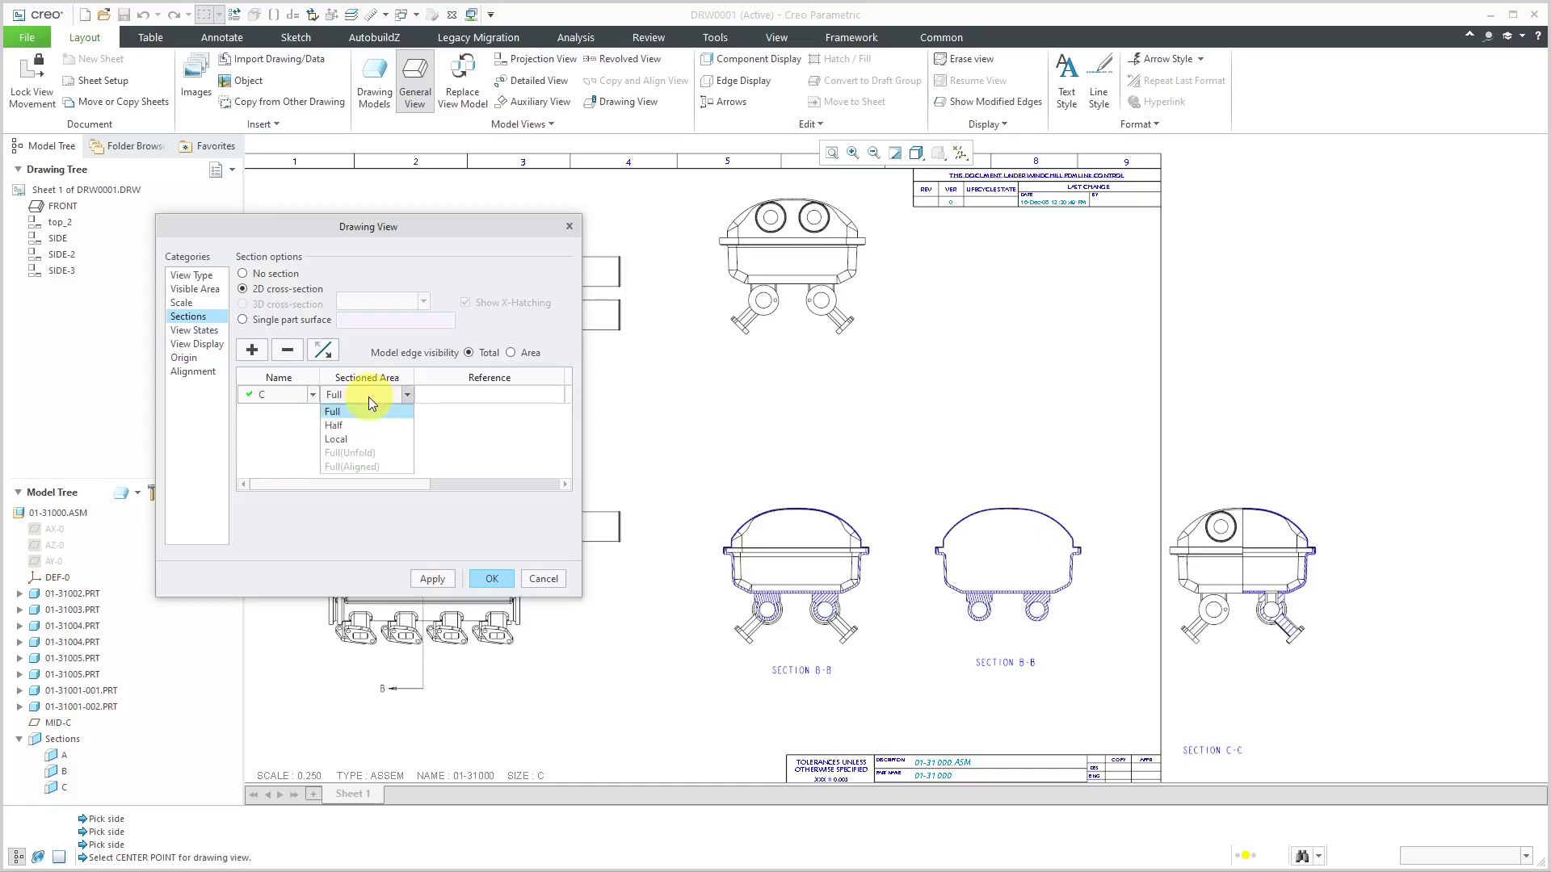
pyautogui.click(356, 440)
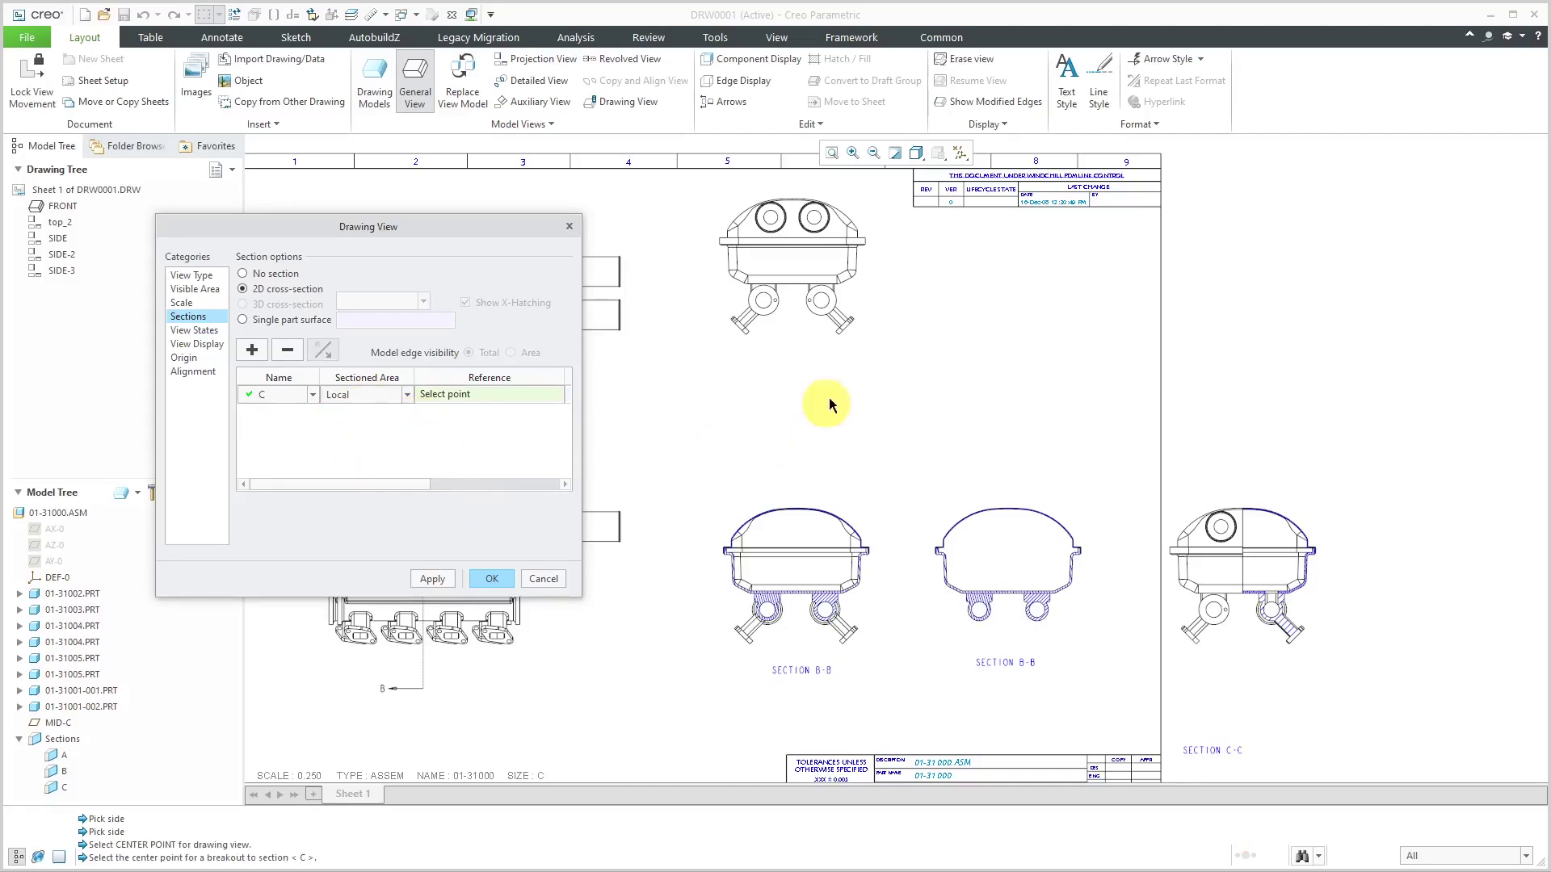
# - Set the local section's center point on the rounded edge just above the right-hand flange of the new view
pyautogui.scroll(3, 787, 236)
pyautogui.scroll(1, 787, 236)
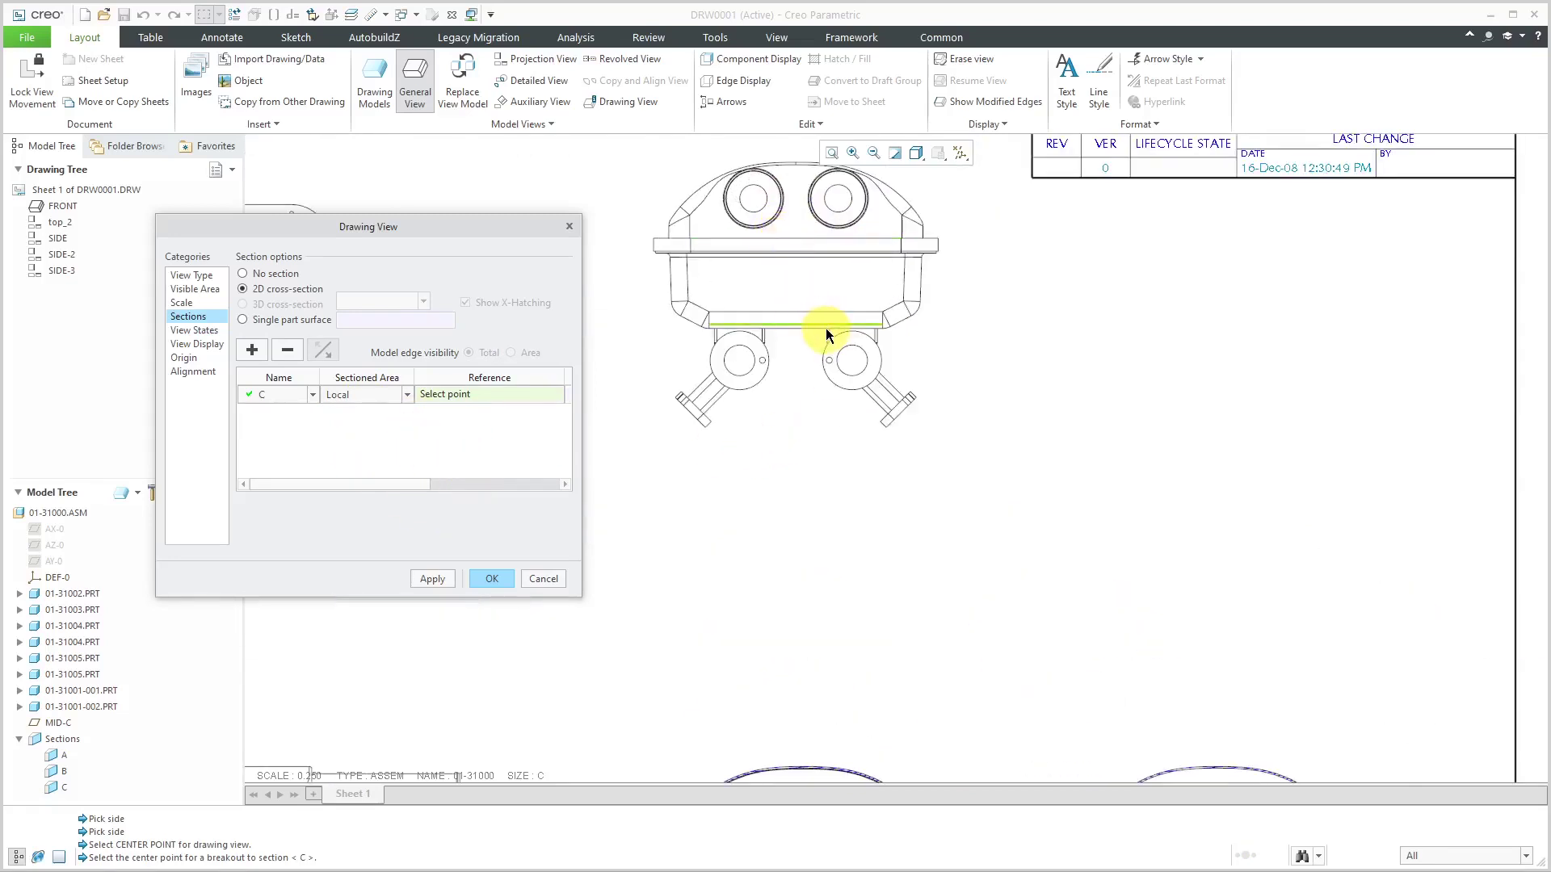
pyautogui.scroll(3, 877, 327)
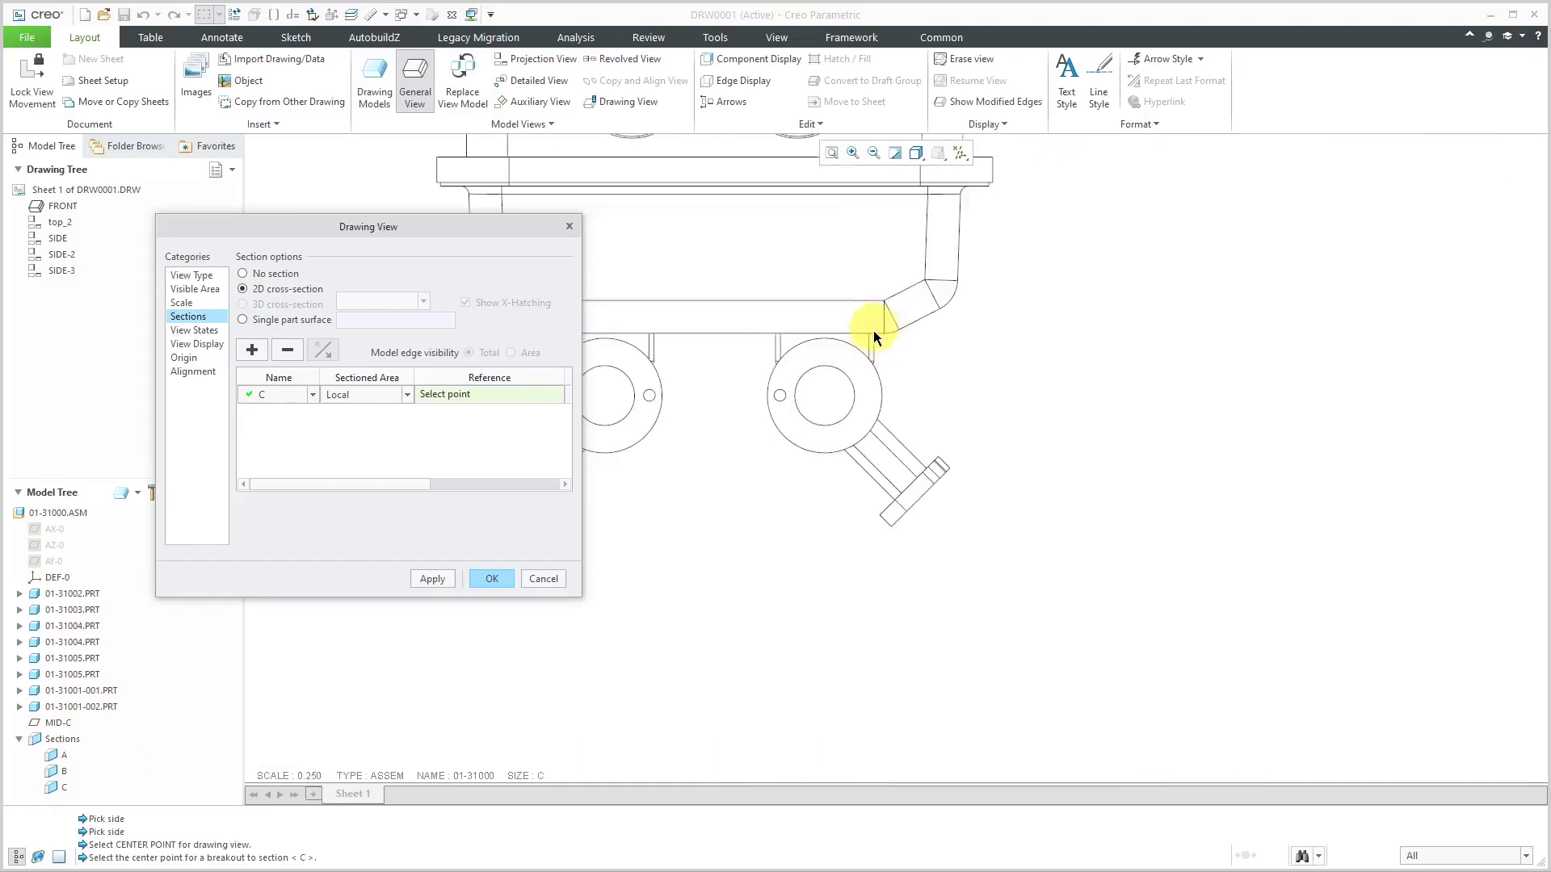
pyautogui.click(878, 349)
# - Sketch a closed spline boundary around the lower-right part of the new view, enclosing the right flange and its angled branch
pyautogui.scroll(-3, 966, 451)
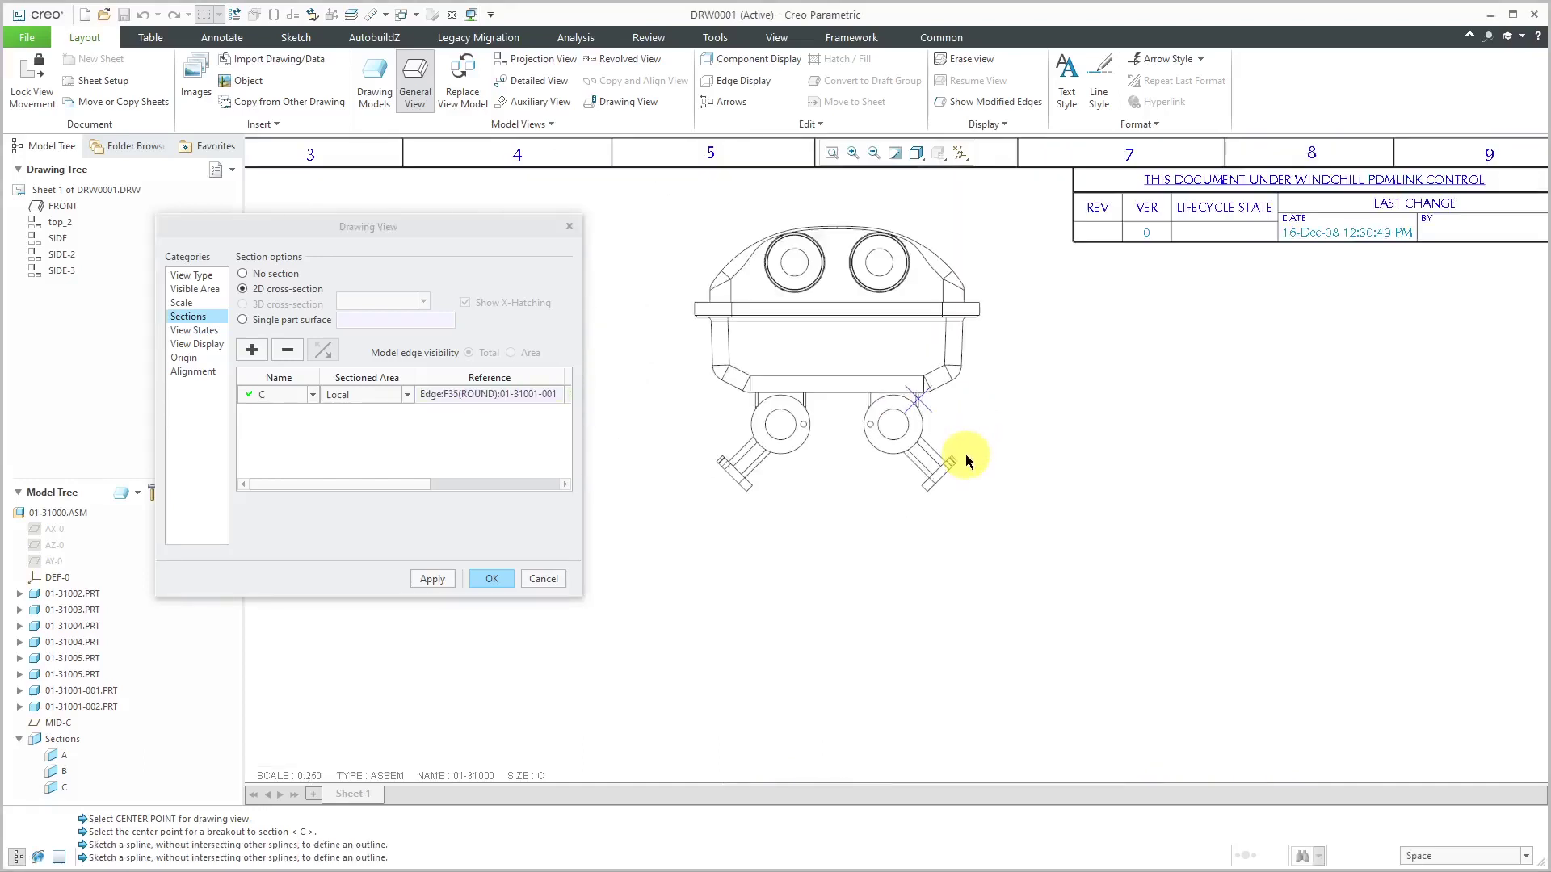
pyautogui.click(1021, 349)
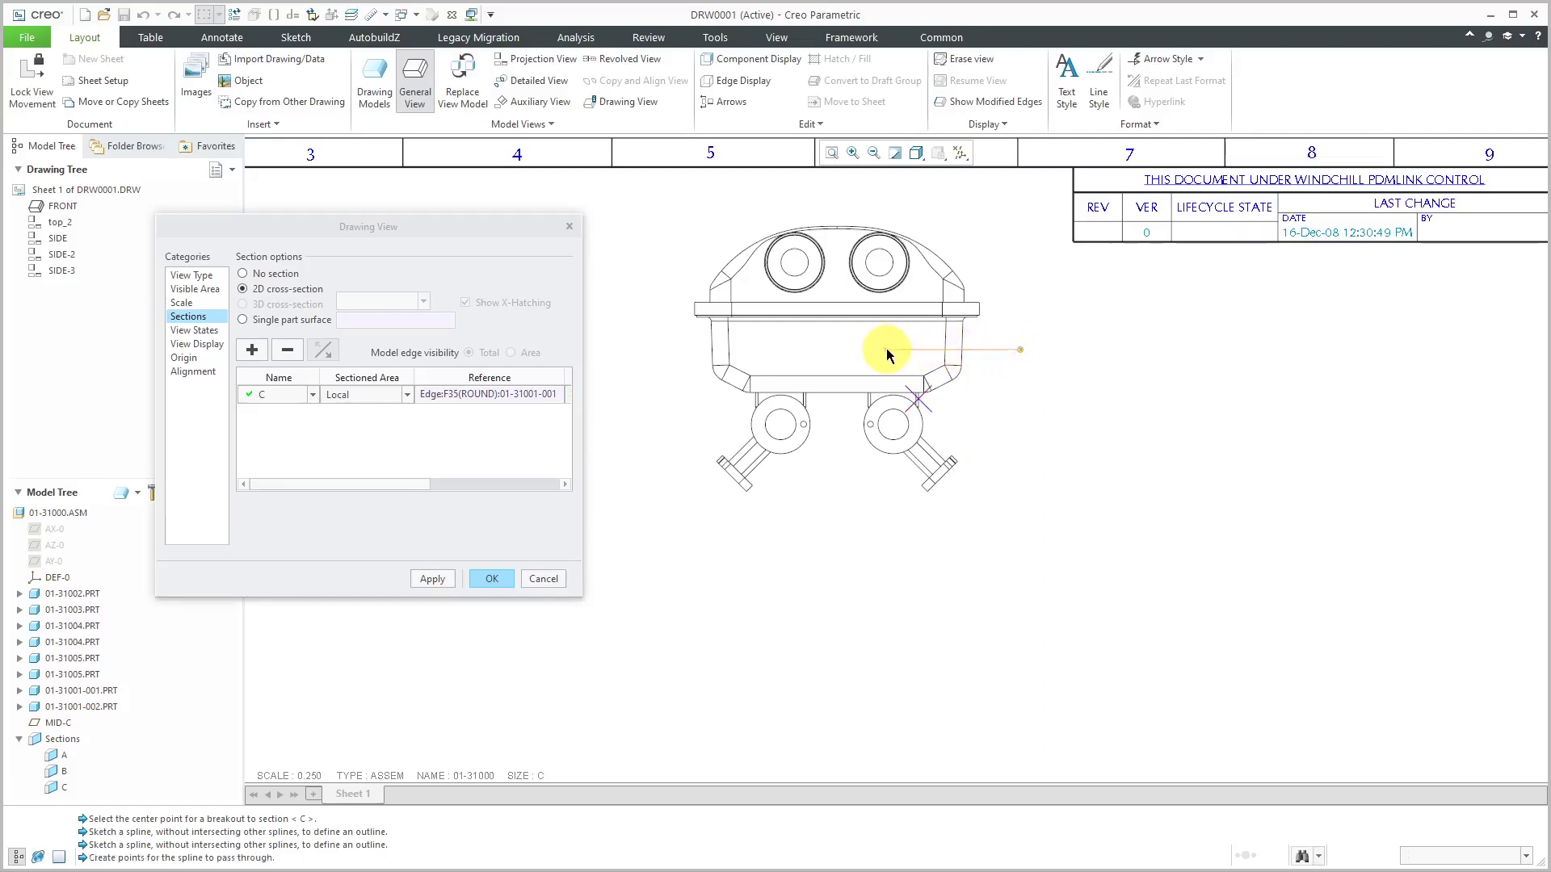
pyautogui.click(851, 349)
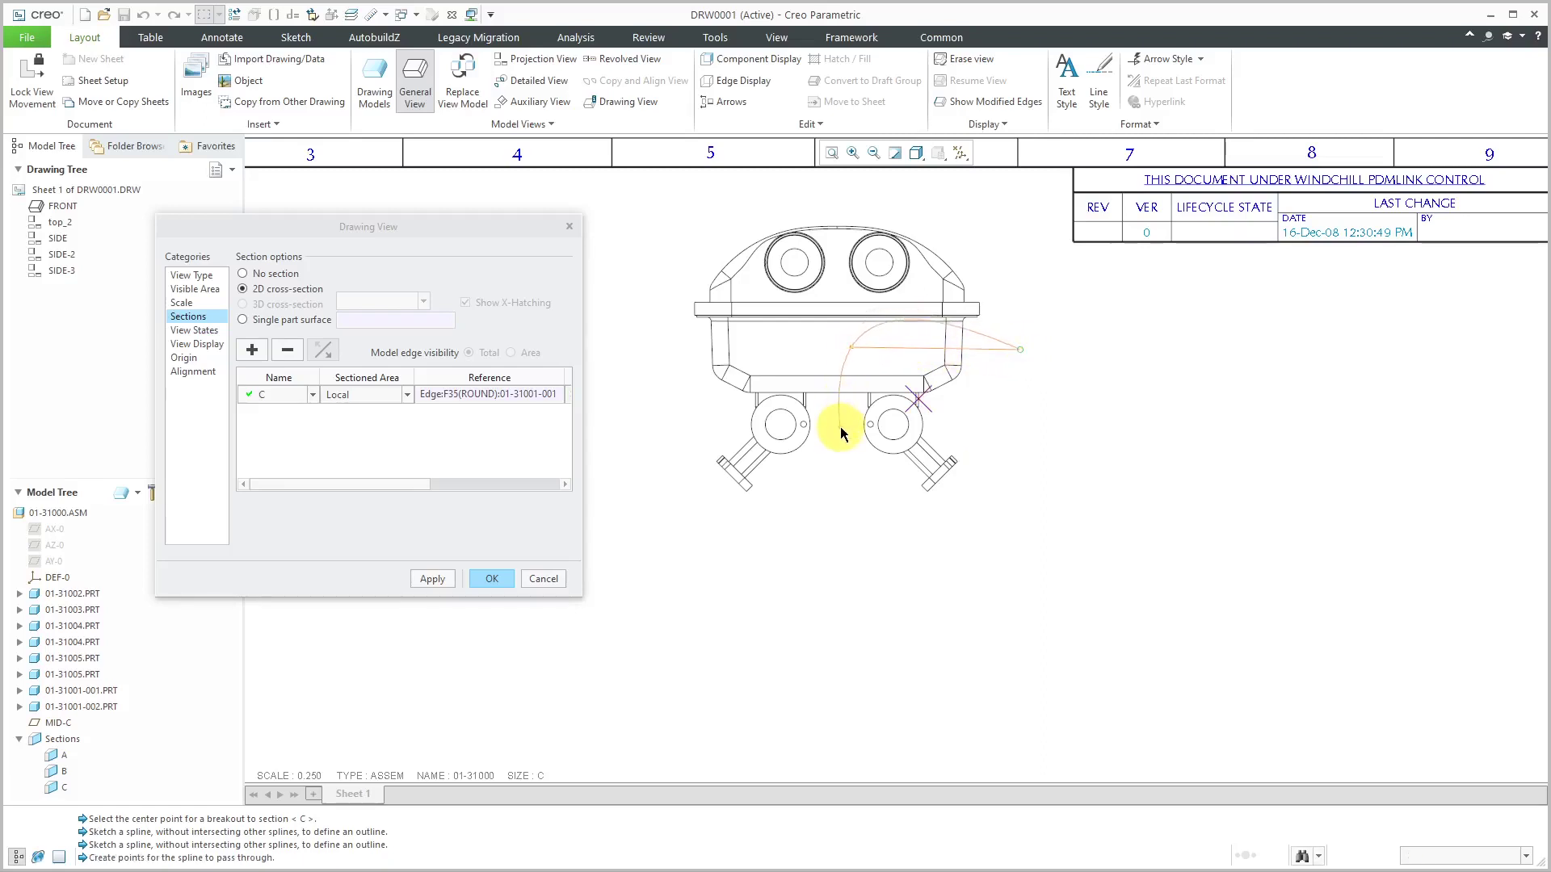
pyautogui.click(850, 516)
pyautogui.click(952, 515)
pyautogui.click(1057, 441)
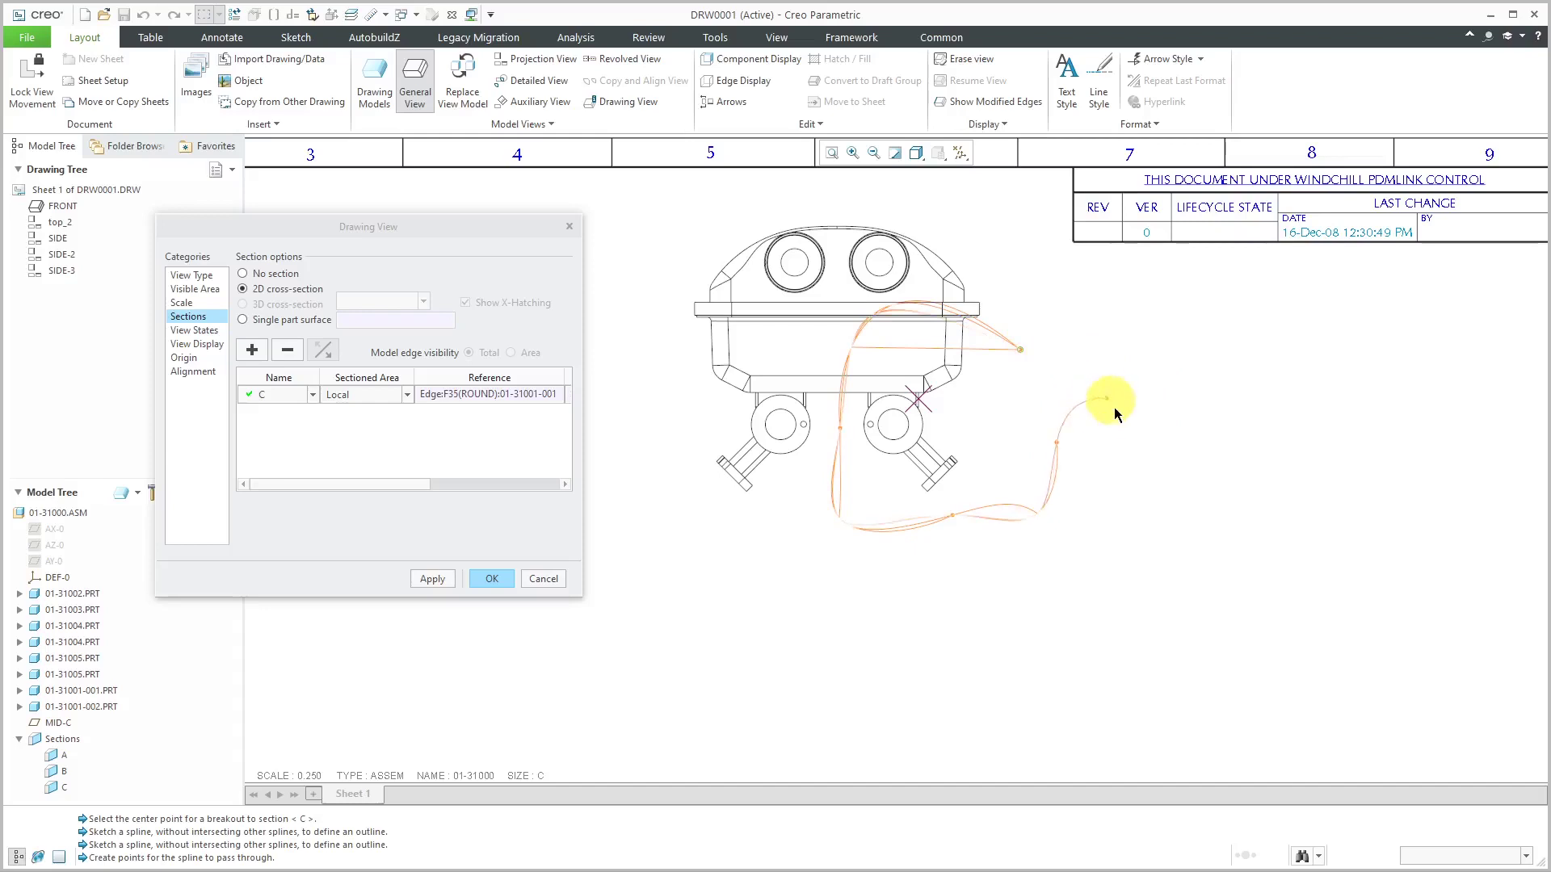
pyautogui.middleClick(1131, 418)
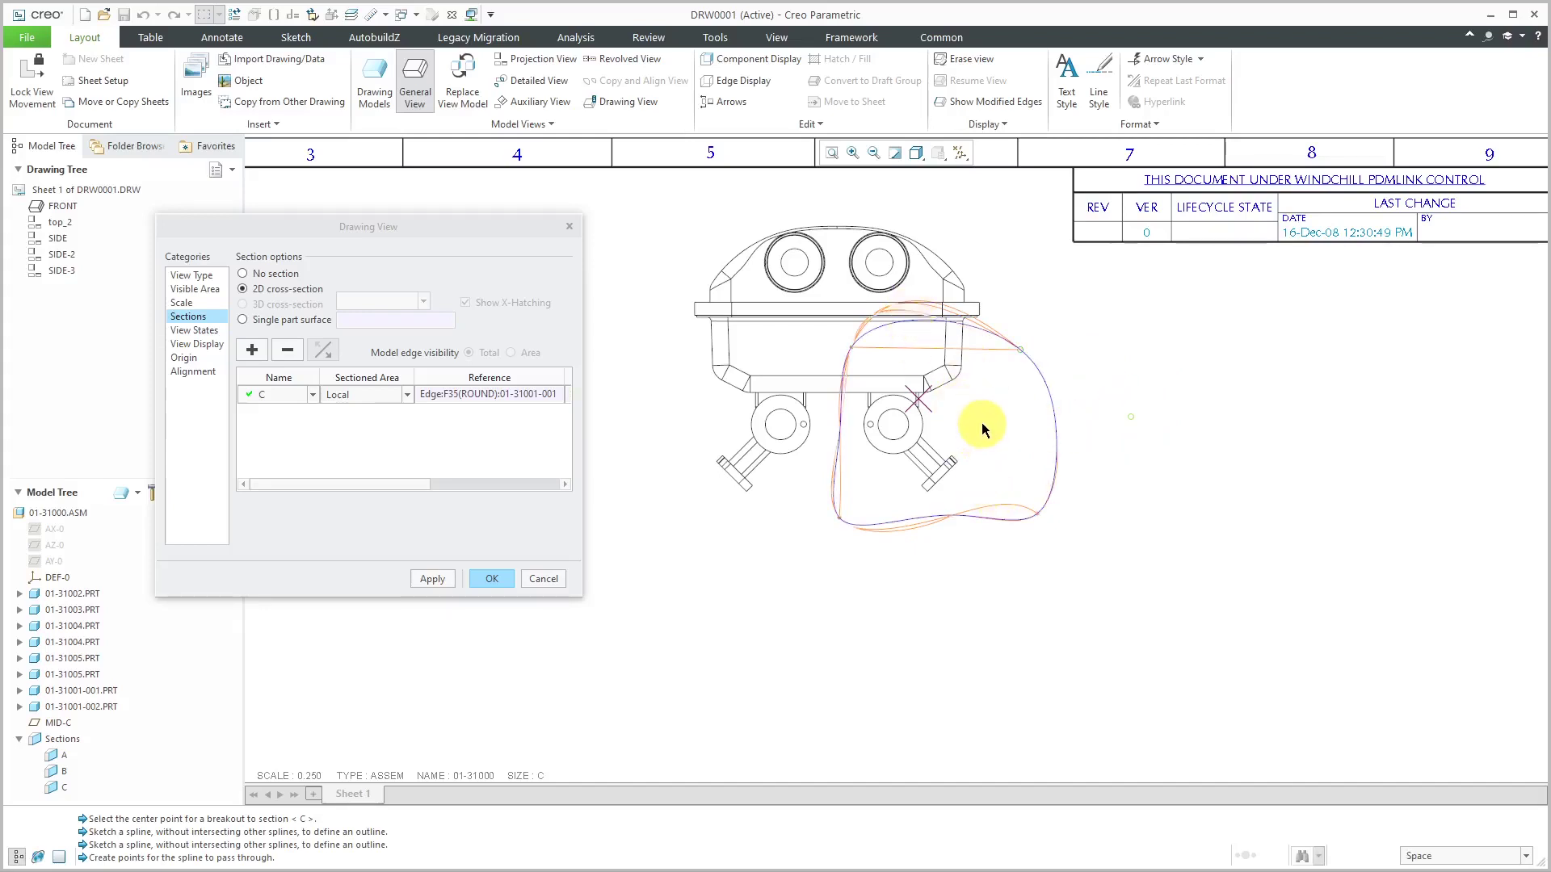
pyautogui.scroll(1, 910, 372)
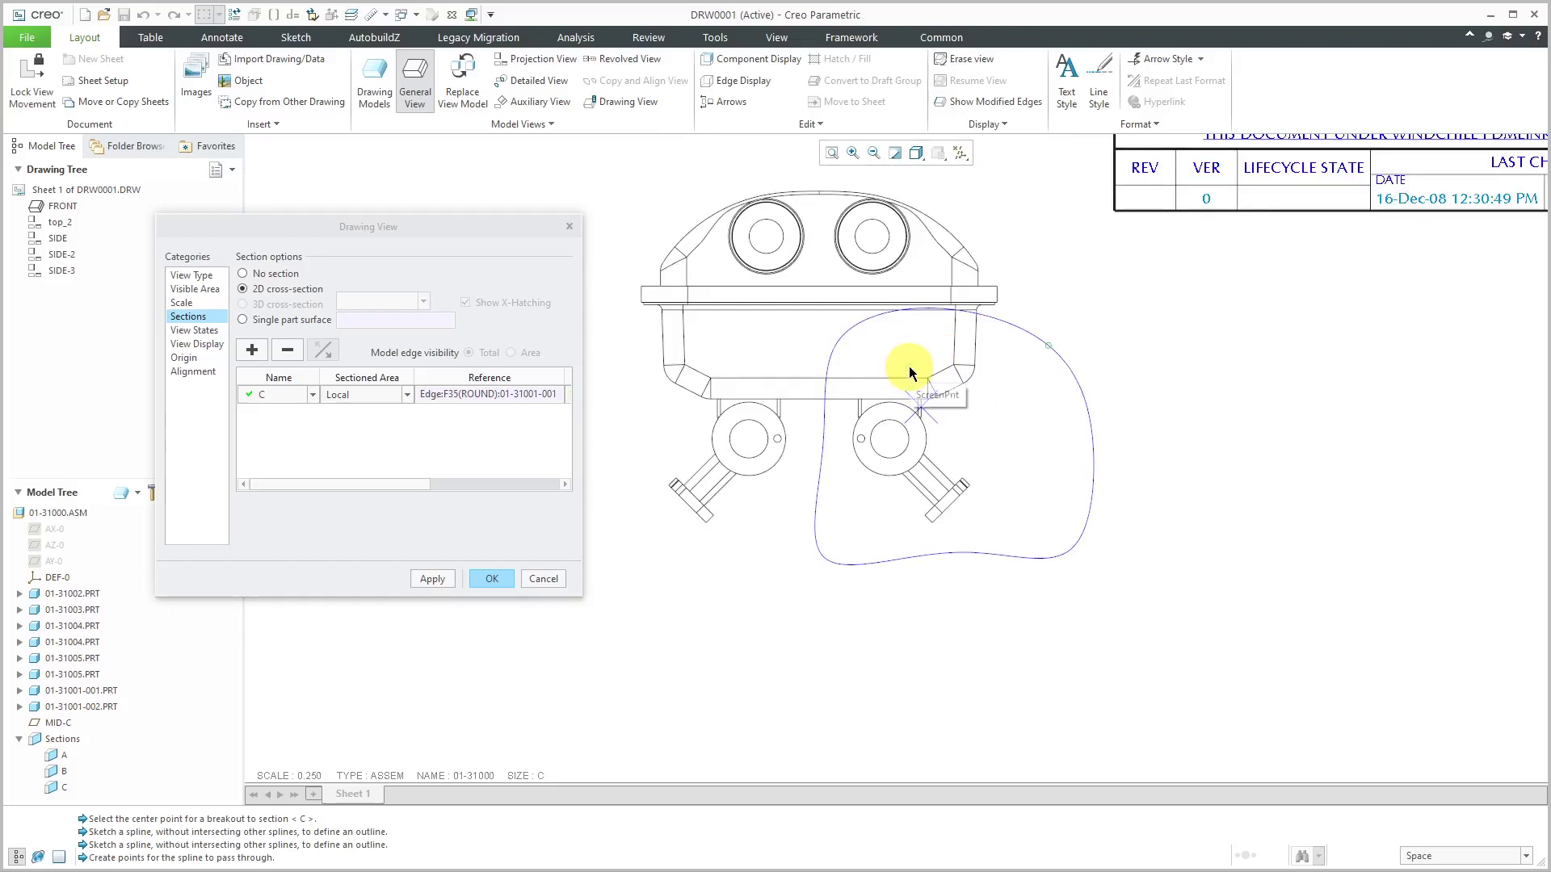
# - Redefine the local section's center point on the right side of the right flange's outer edge
pyautogui.moveTo(407, 483)
pyautogui.mouseDown()
pyautogui.moveTo(521, 486)
pyautogui.moveTo(488, 486)
pyautogui.mouseUp()
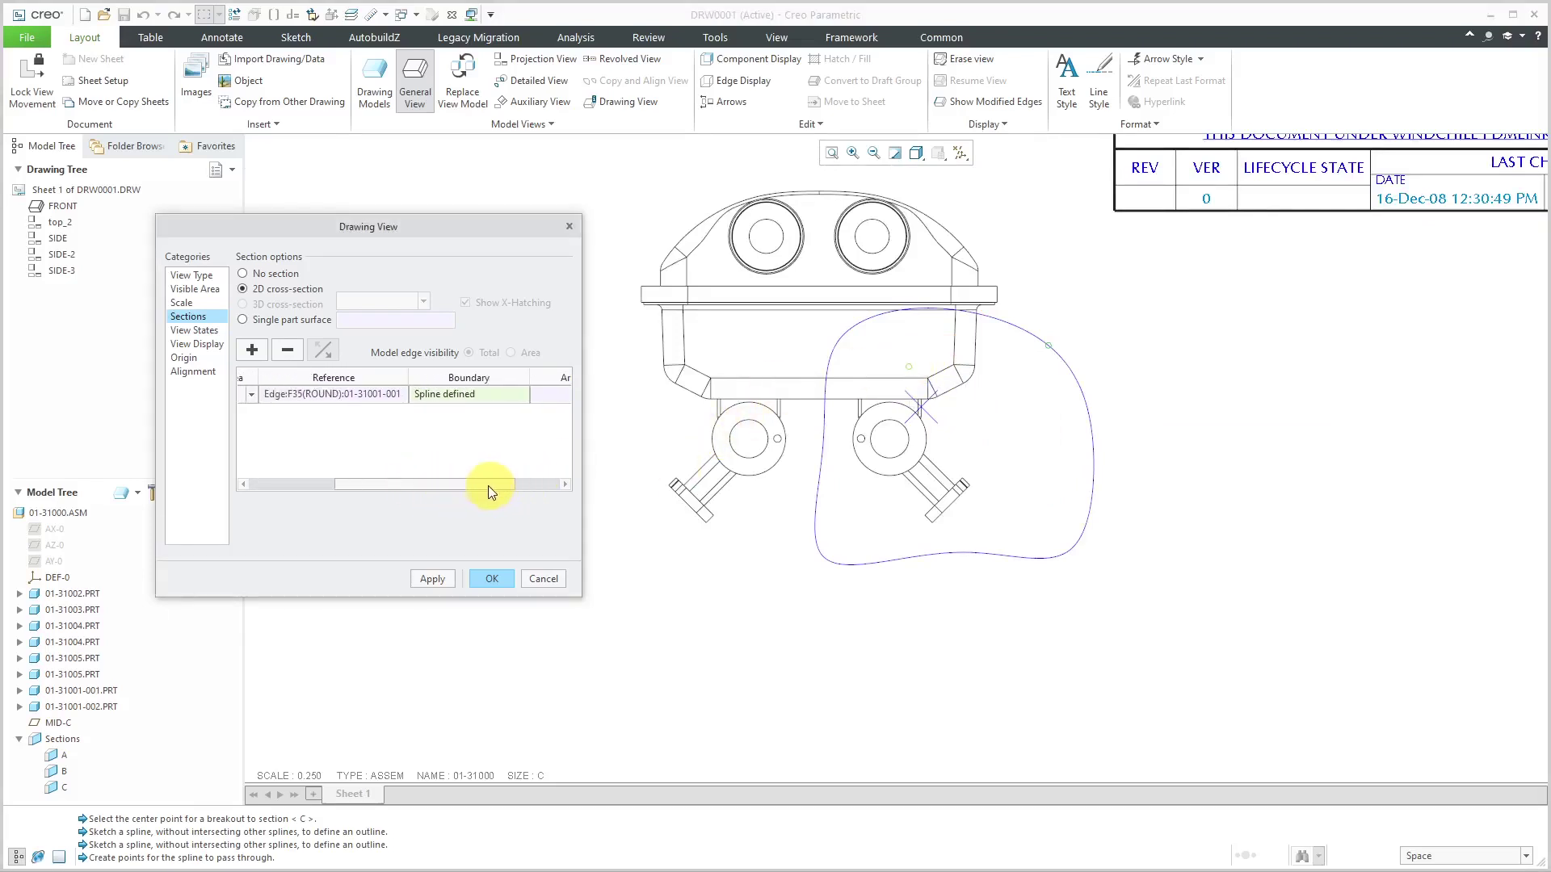
pyautogui.click(363, 395)
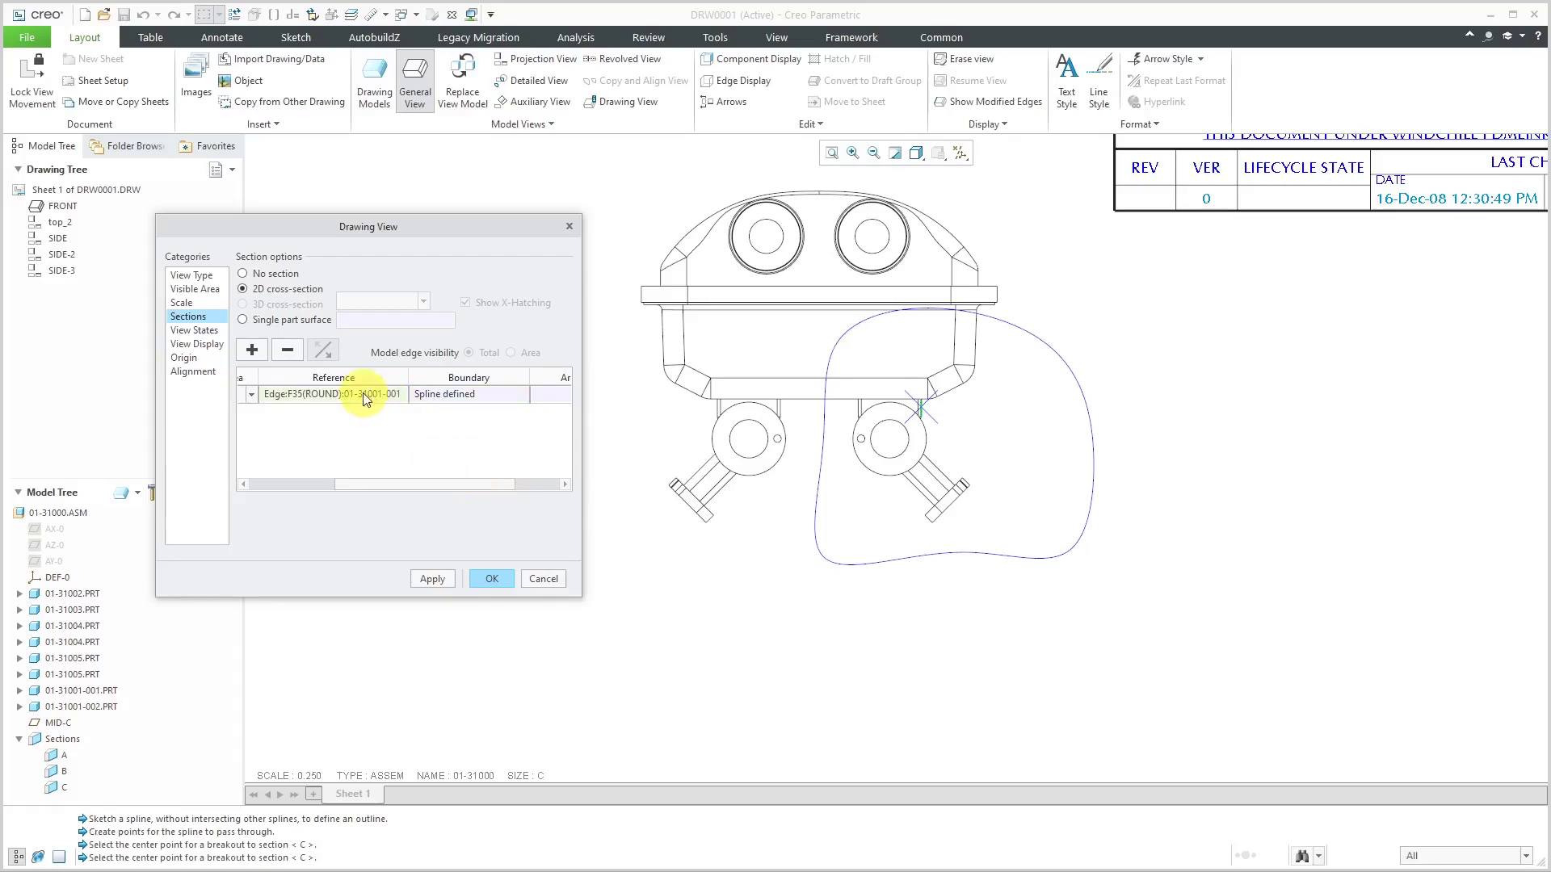
pyautogui.click(926, 437)
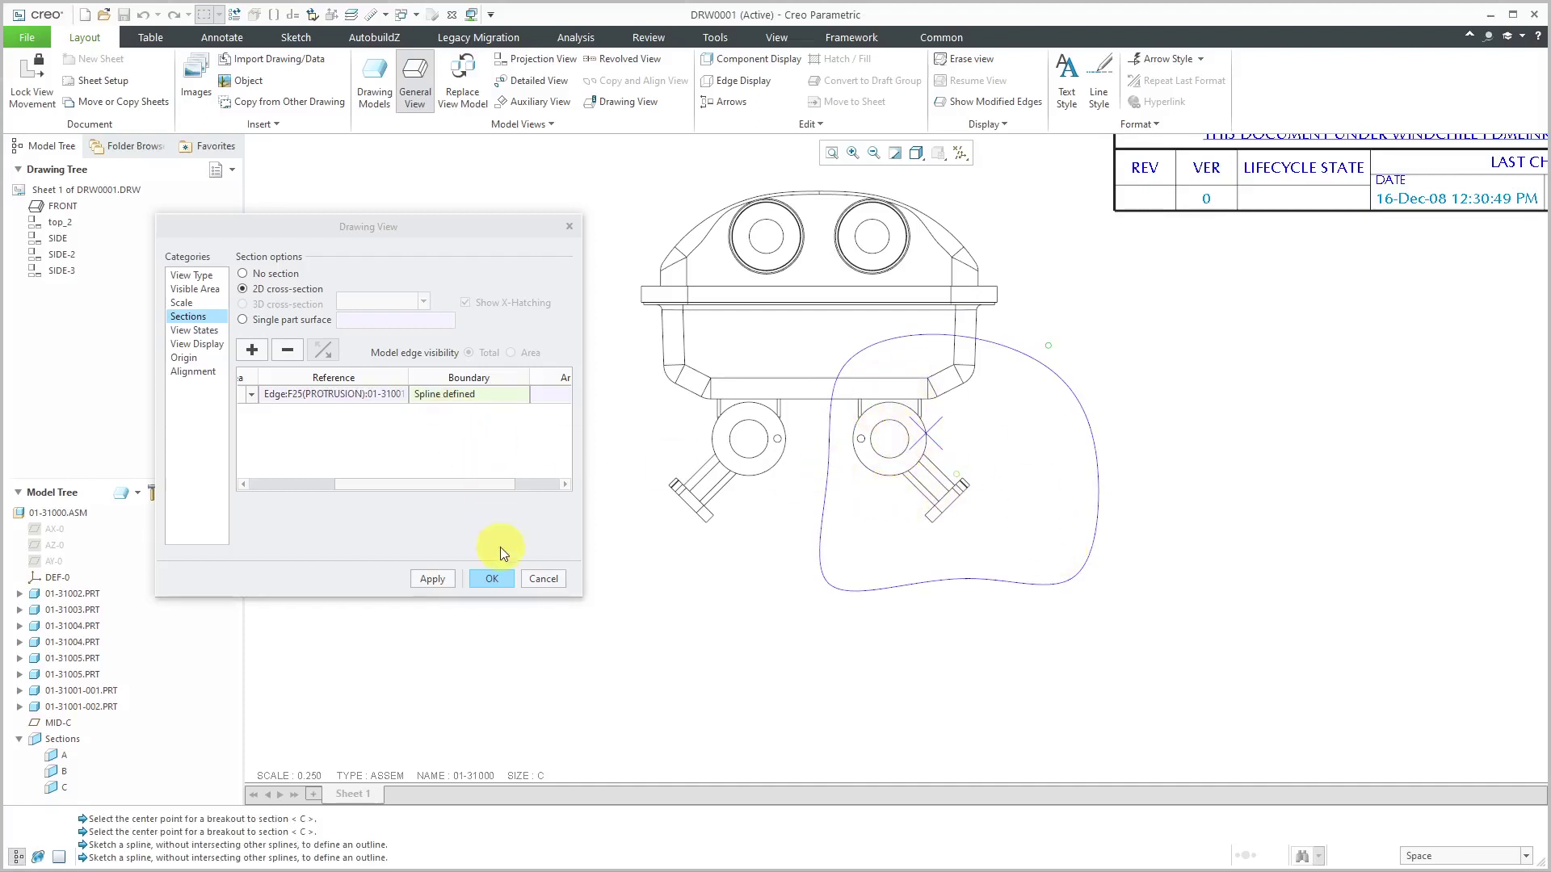
# - Redraw the breakout boundary as a closed spline around the right flange and lower-right housing corner, and accept the view properties
pyautogui.click(474, 395)
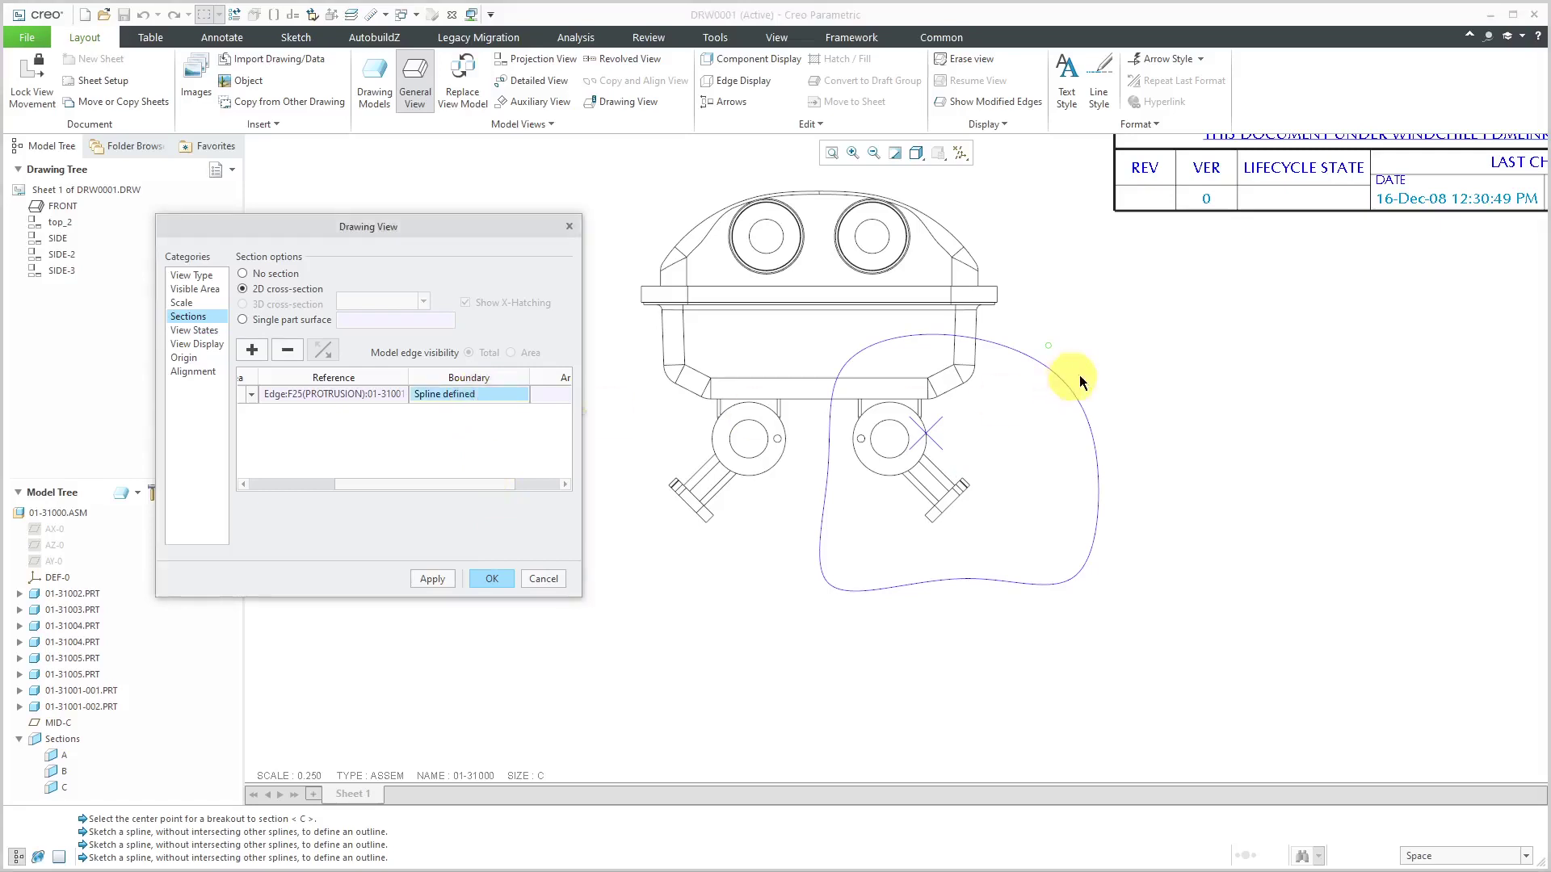
pyautogui.click(1100, 361)
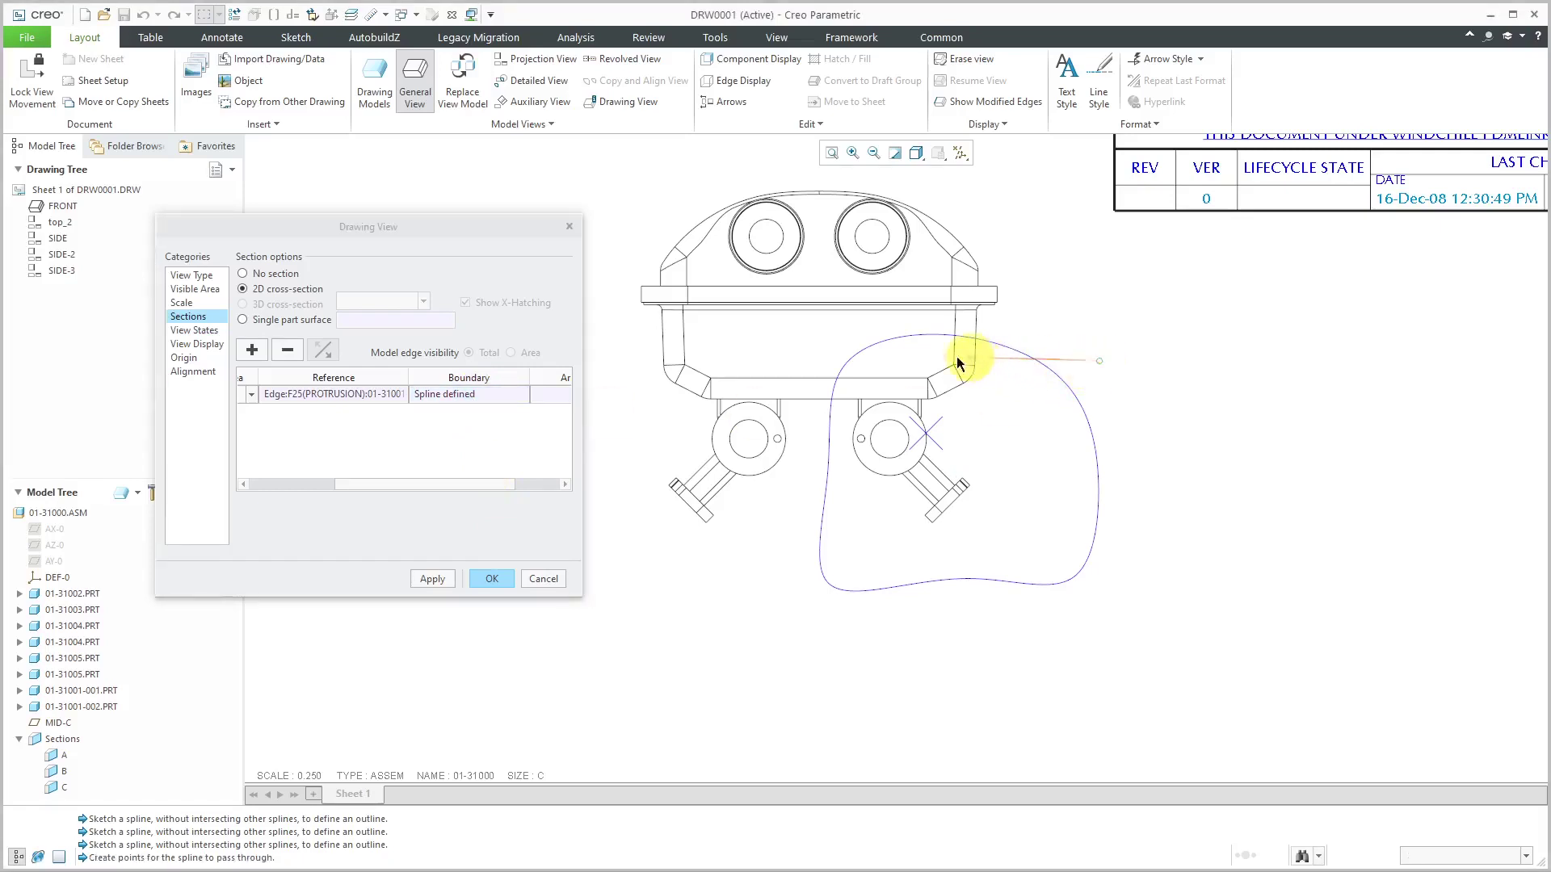
pyautogui.click(834, 361)
pyautogui.click(836, 454)
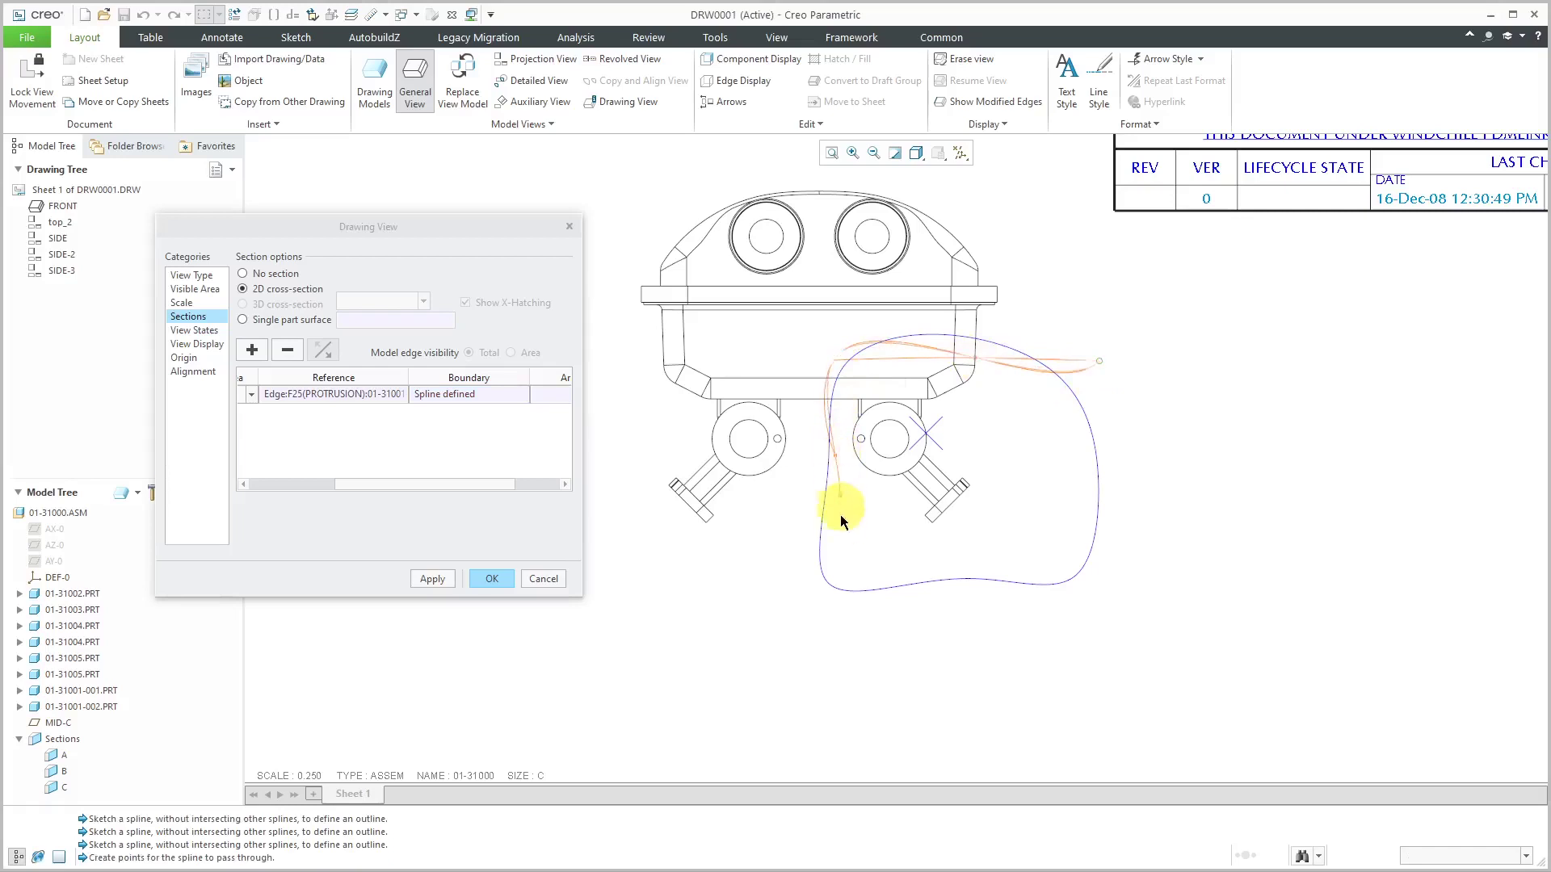
pyautogui.click(839, 547)
pyautogui.click(1056, 547)
pyautogui.click(1079, 462)
pyautogui.middleClick(1079, 463)
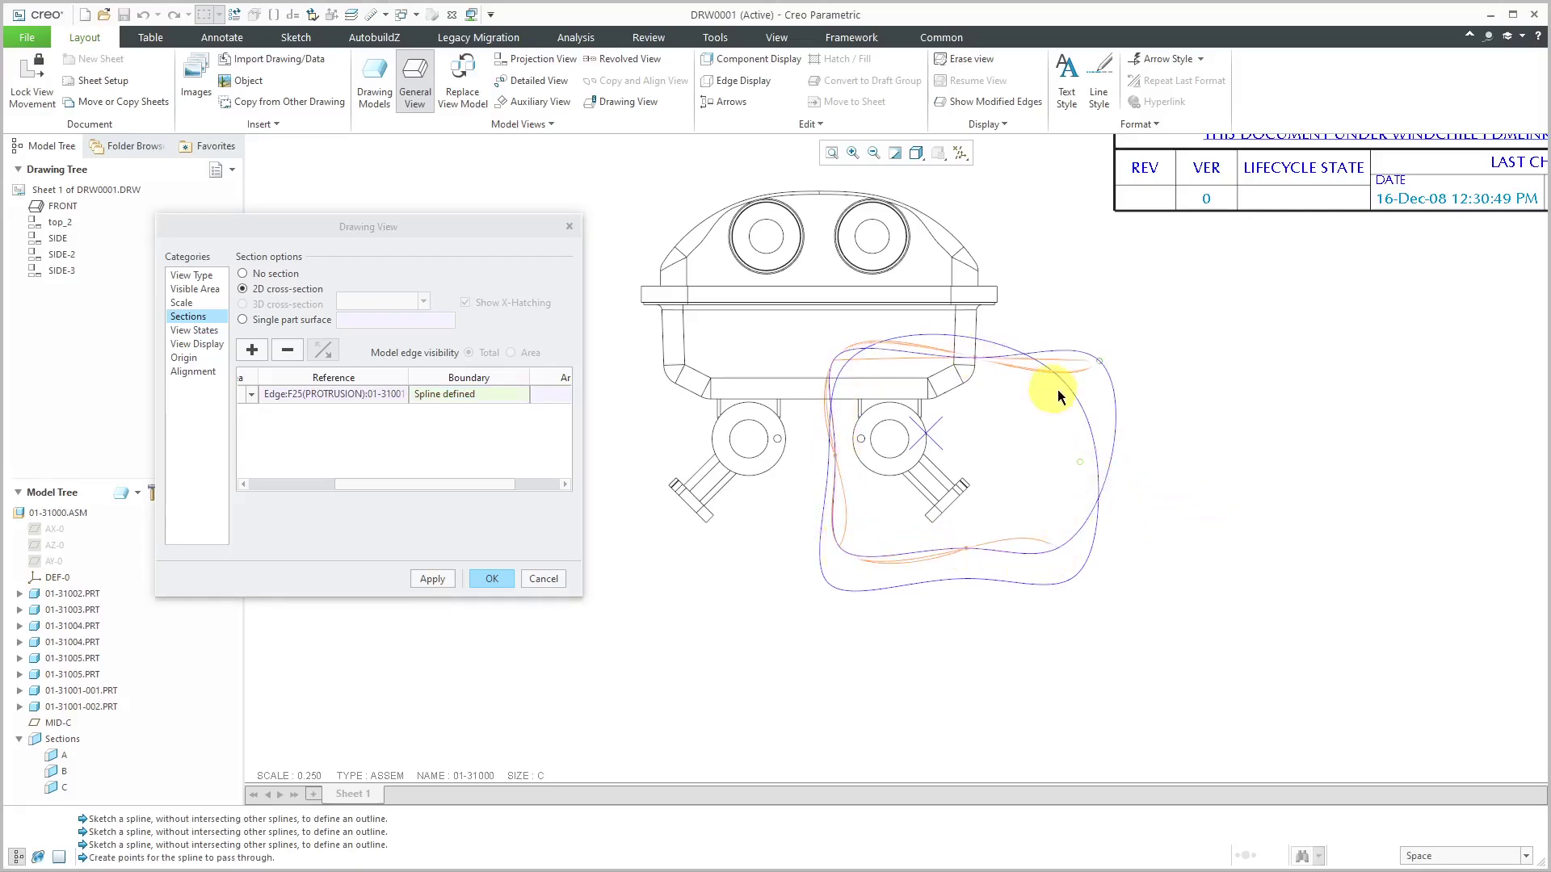
pyautogui.click(434, 580)
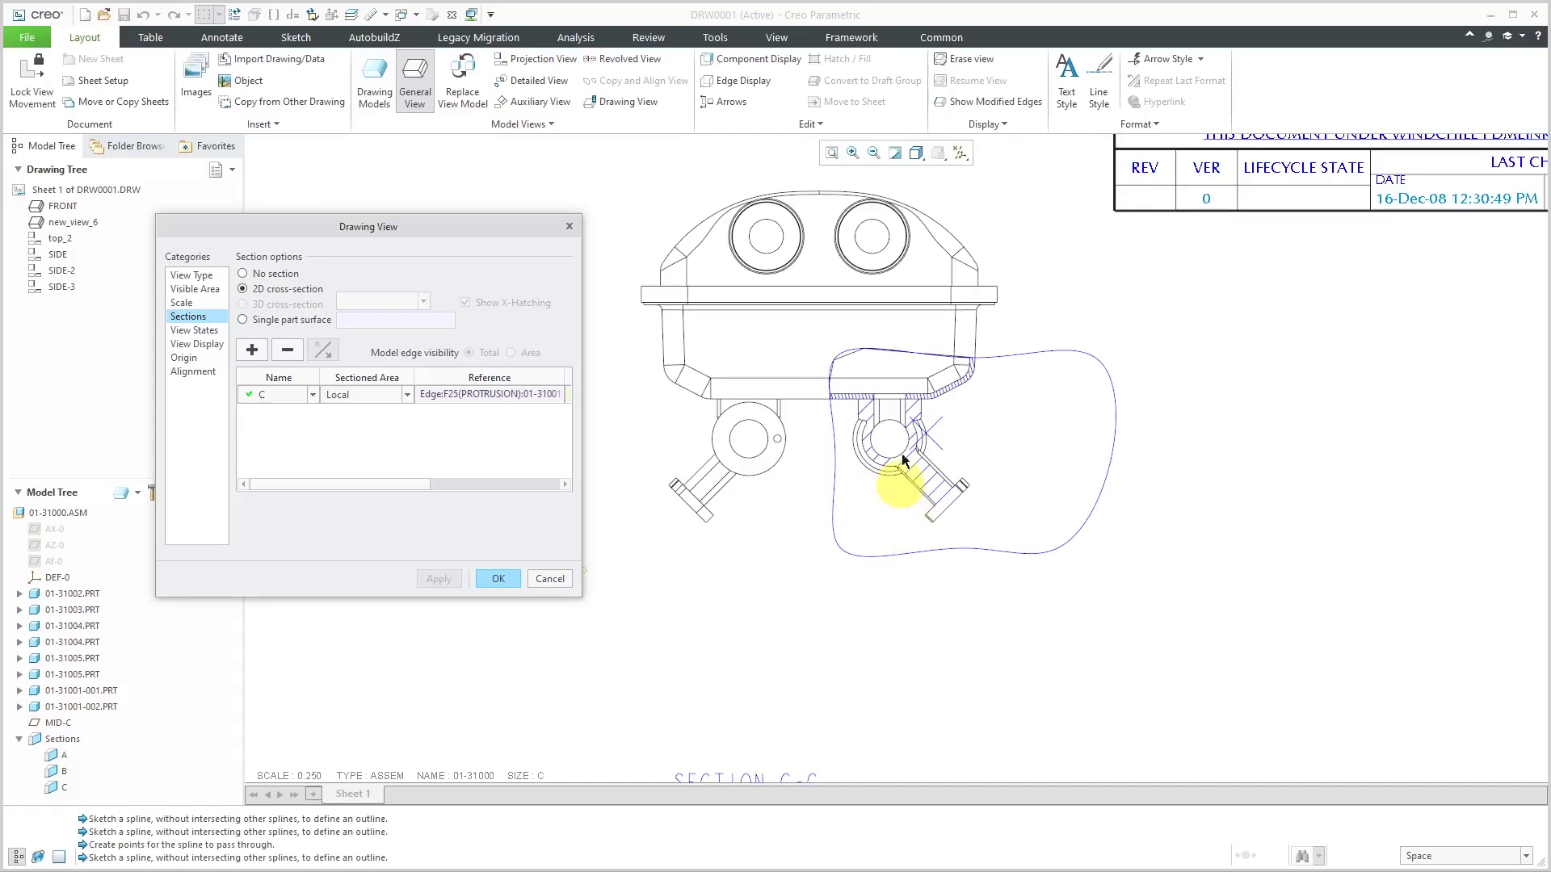
pyautogui.click(496, 578)
# - Move the local section view slightly down on the sheet and lock view movement
pyautogui.scroll(2, 552, 568)
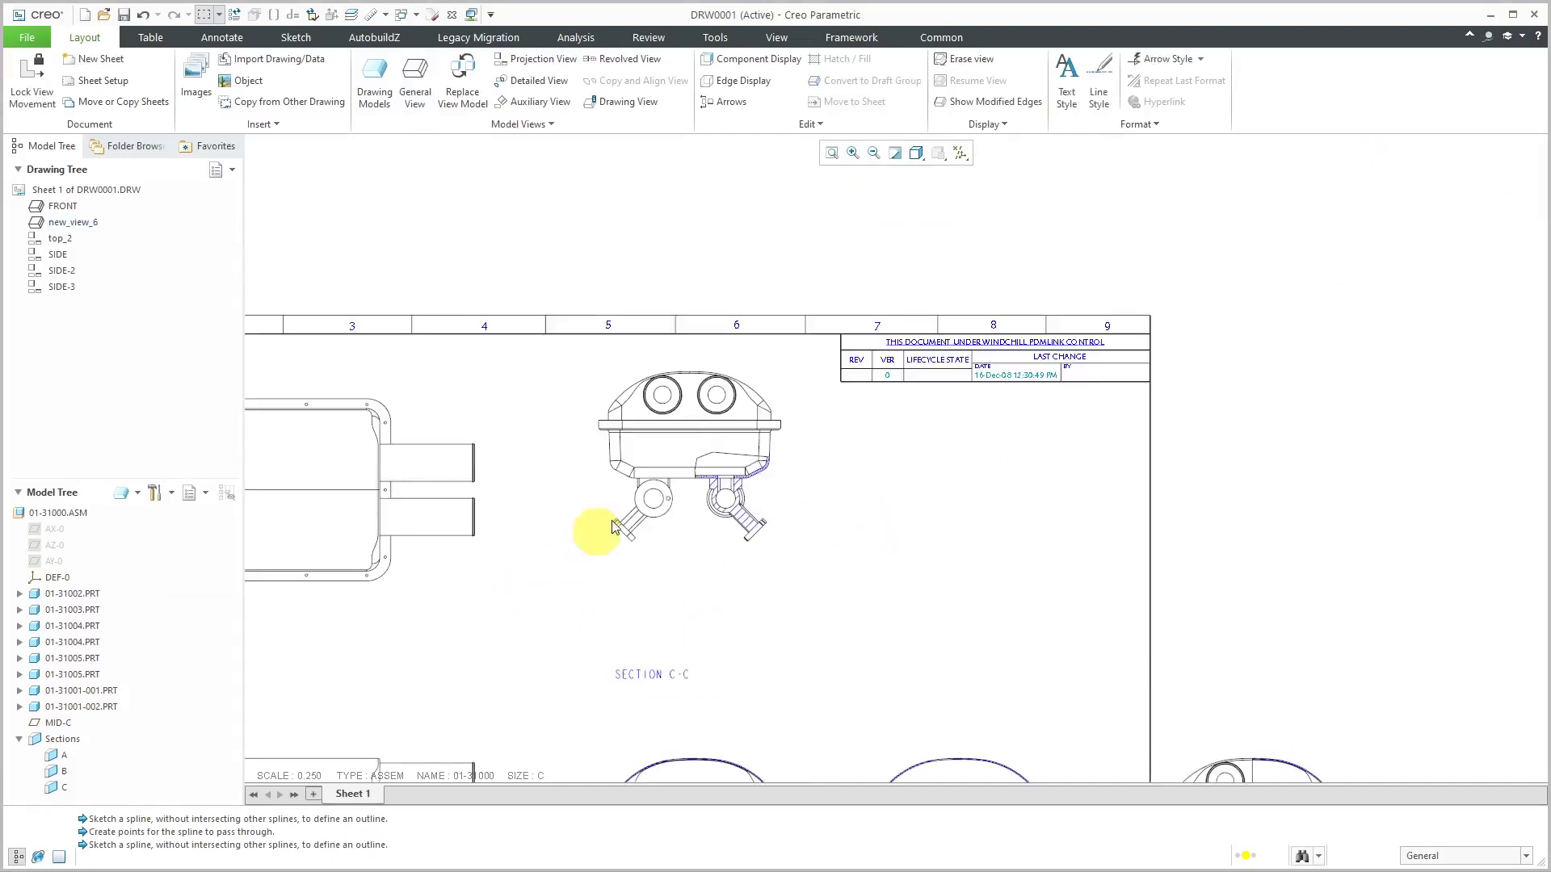
pyautogui.scroll(2, 730, 323)
pyautogui.click(670, 612)
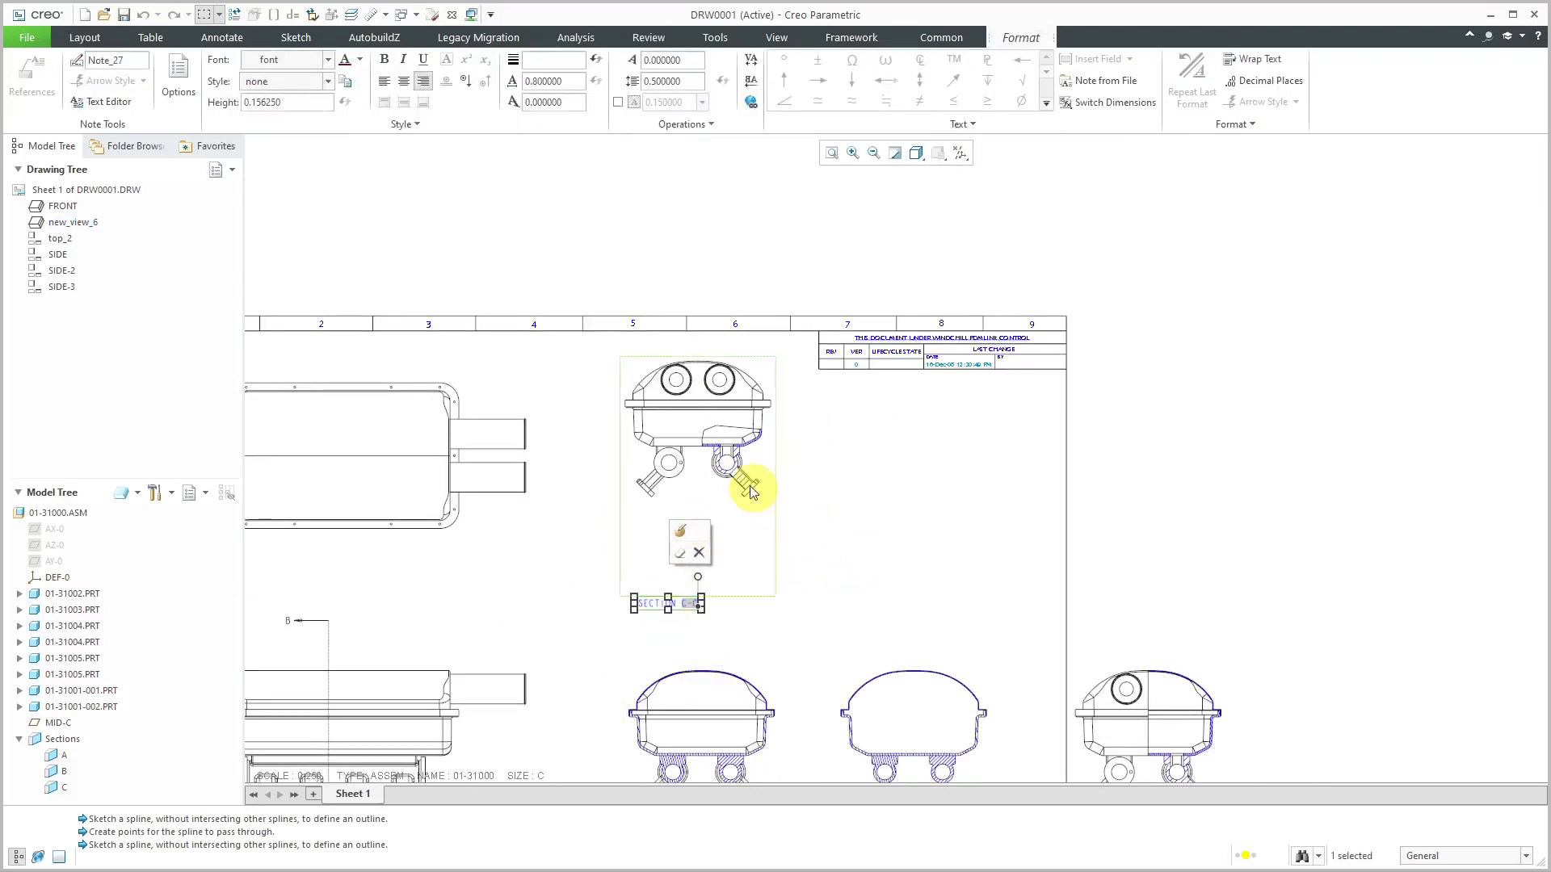
pyautogui.click(700, 473)
pyautogui.moveTo(699, 472); pyautogui.dragTo(692, 542)
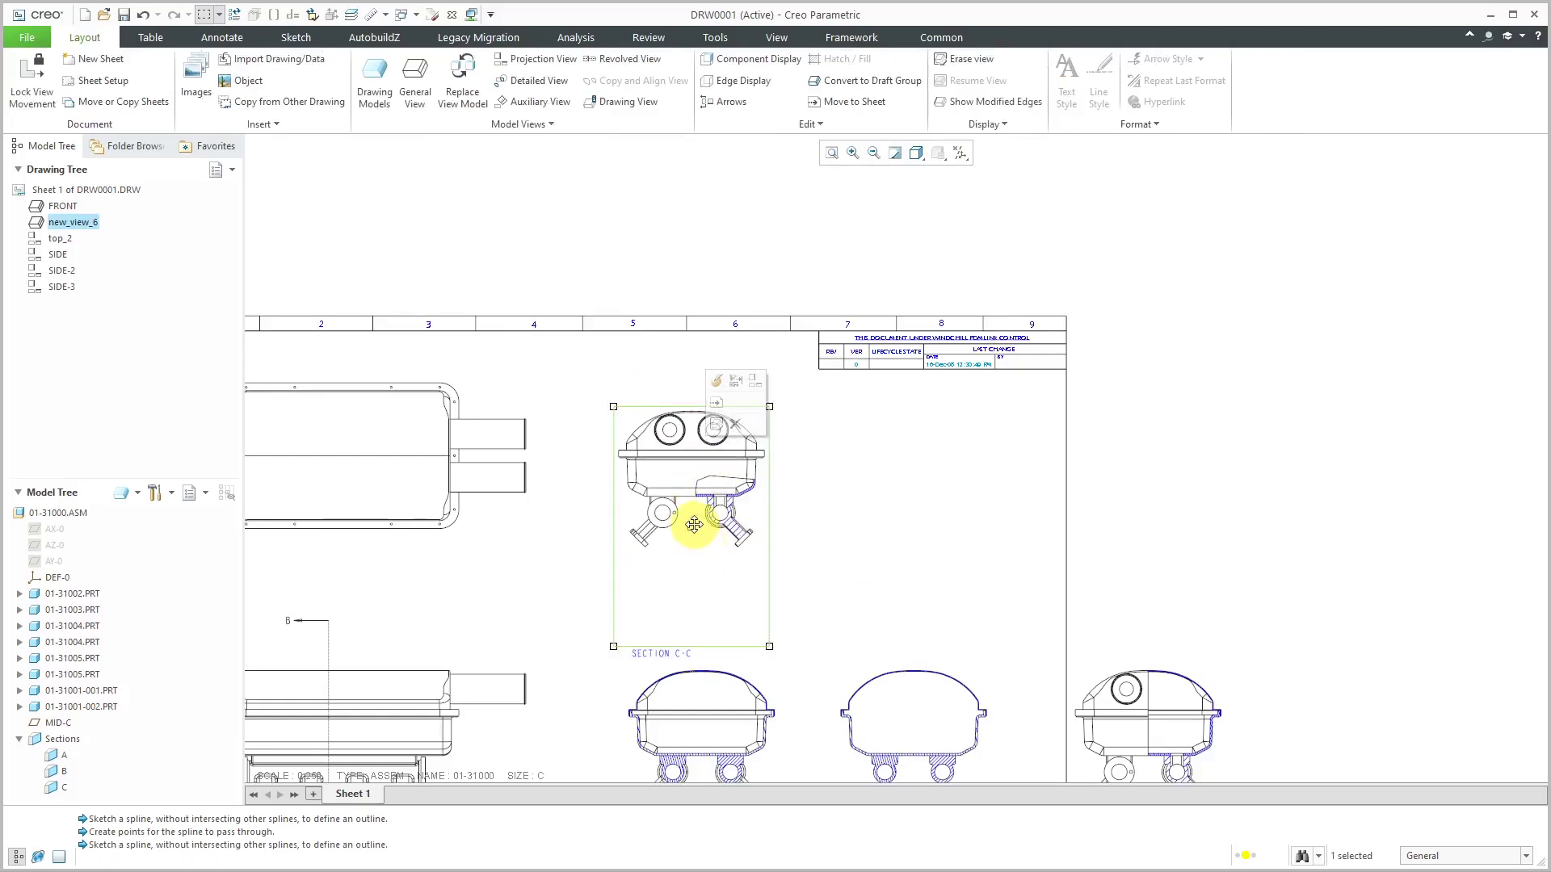
pyautogui.click(40, 98)
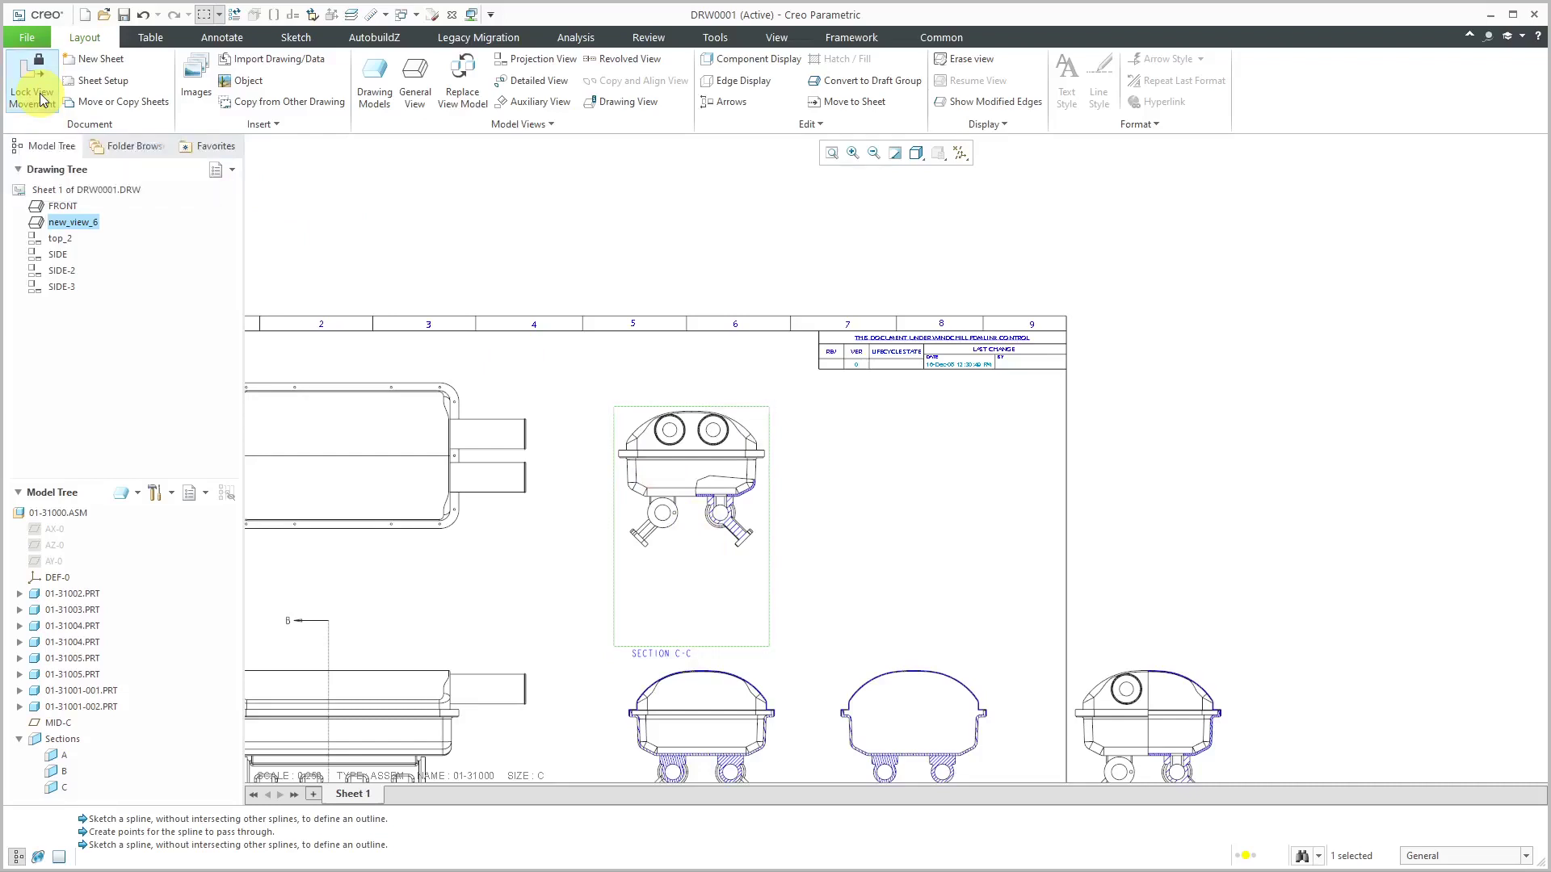
# - Move the SECTION C-C note up so it sits centered just beneath the local section view
pyautogui.click(656, 655)
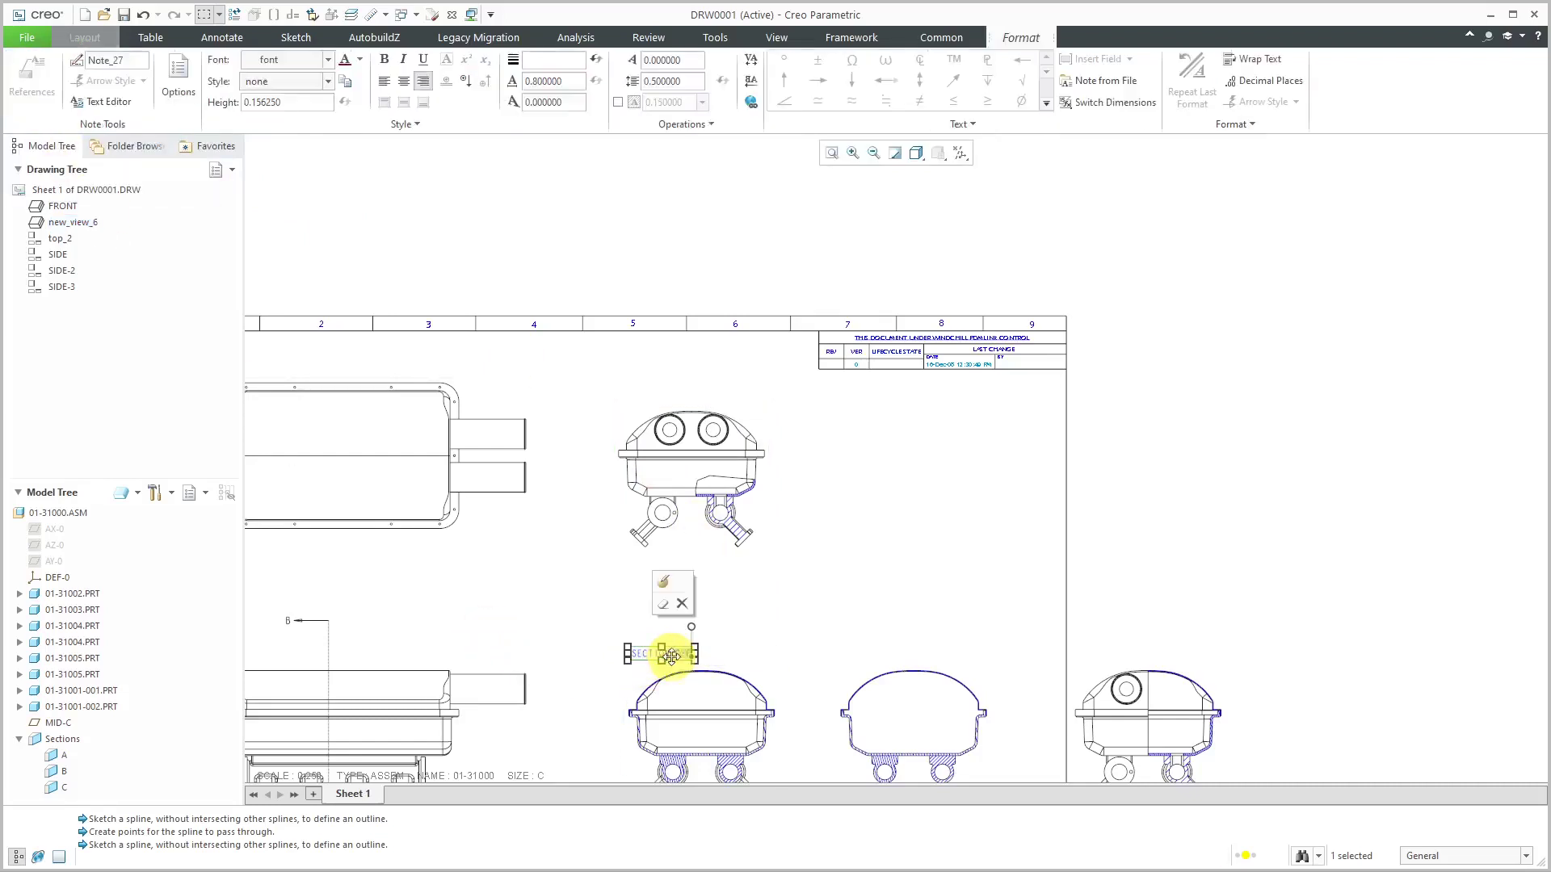
pyautogui.moveTo(675, 651); pyautogui.dragTo(700, 579)
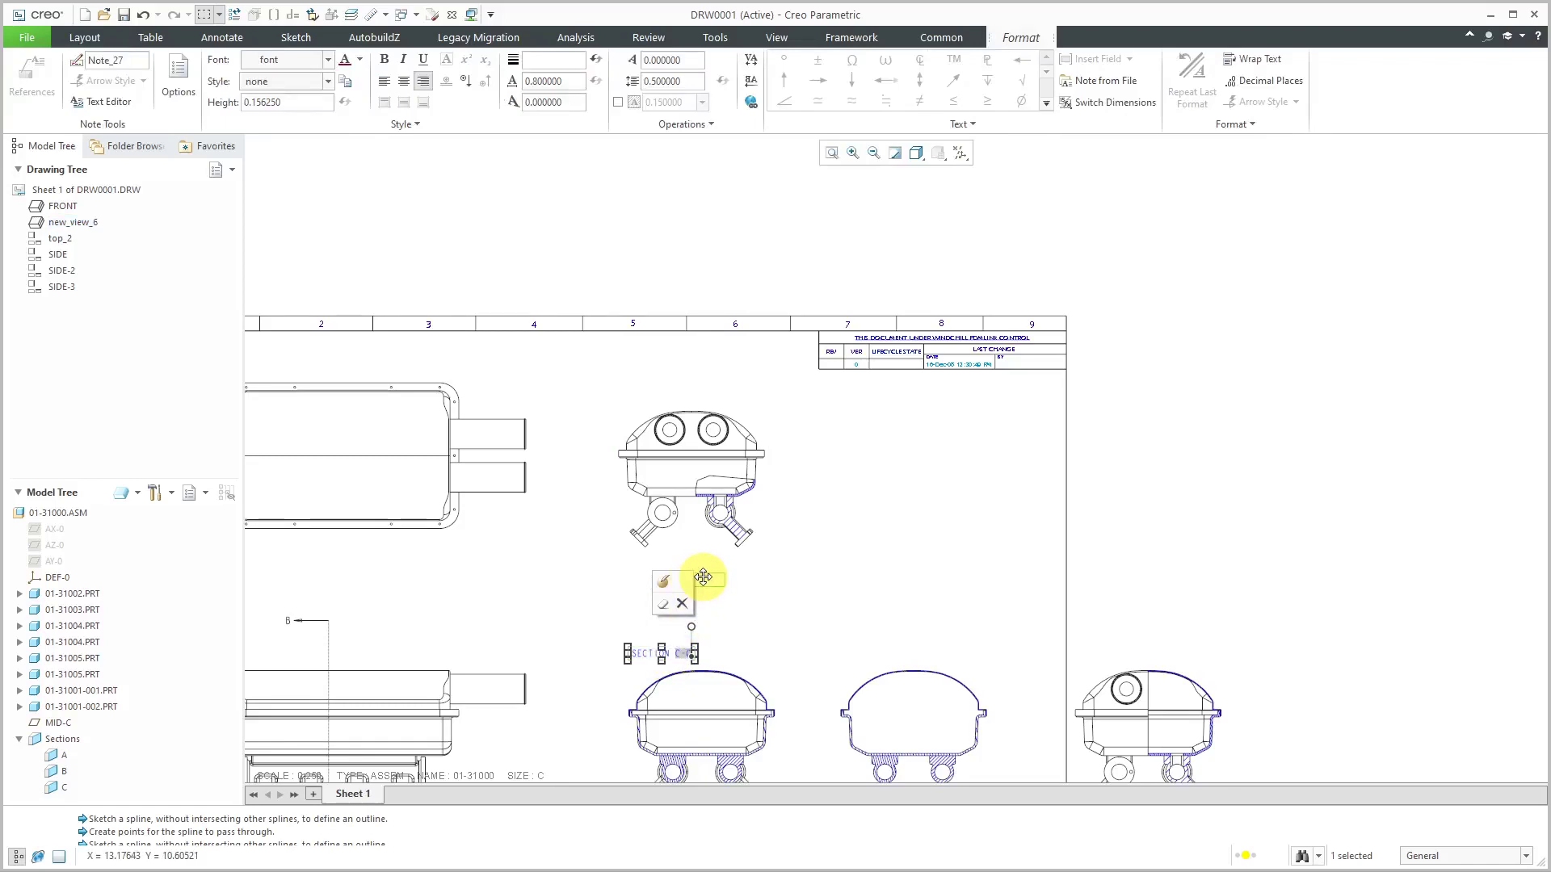
pyautogui.click(910, 592)
pyautogui.scroll(-1, 692, 617)
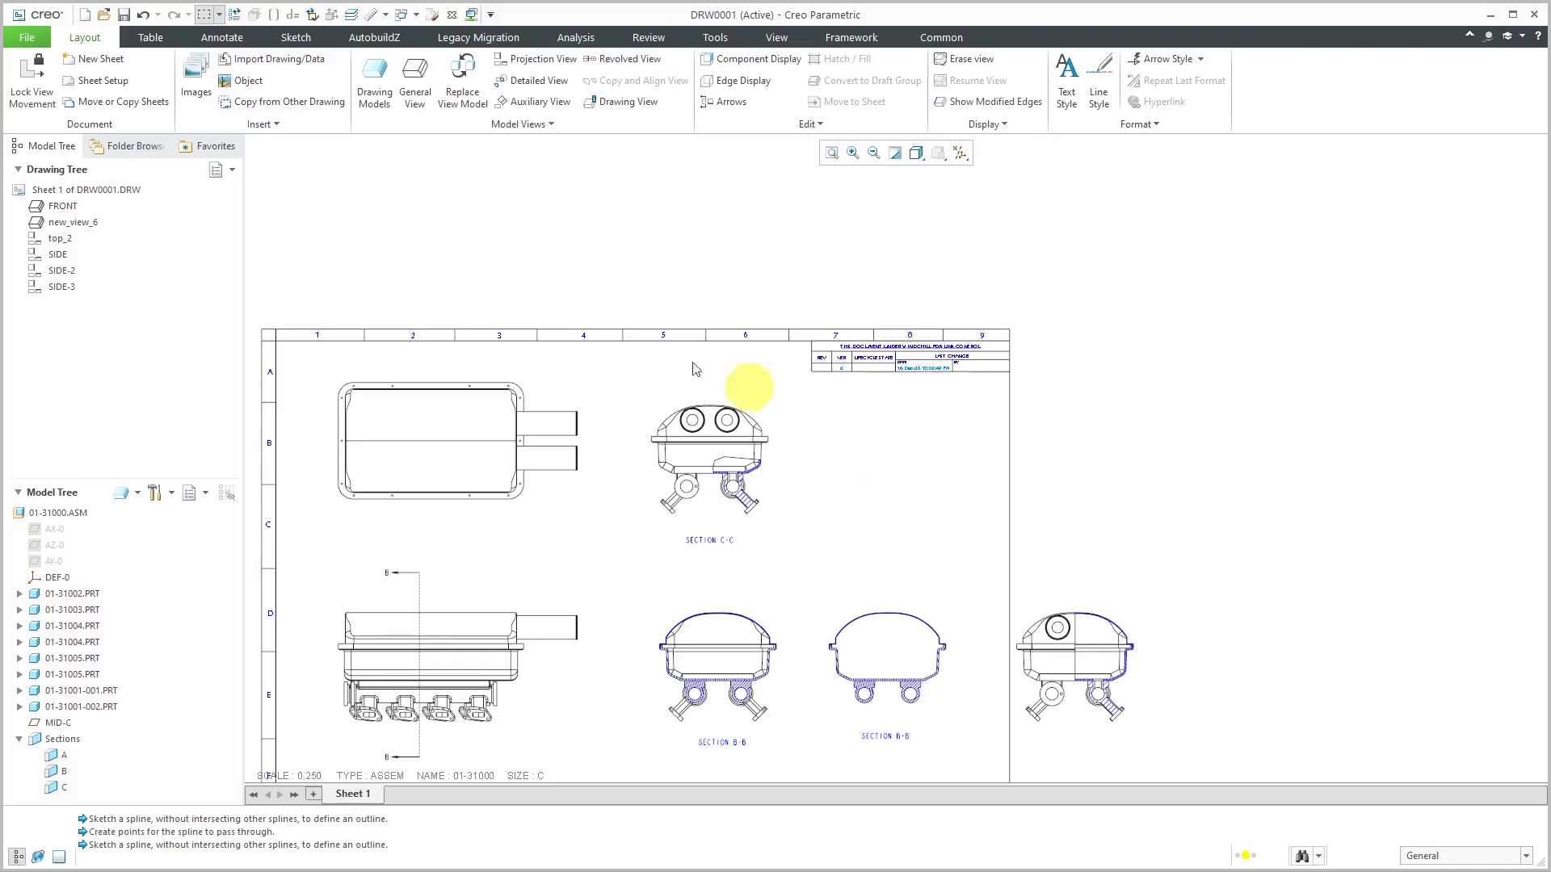
# - Place a general view in FRONT orientation to the right of the SECTION C-C view and shift it down level with that view
pyautogui.click(412, 98)
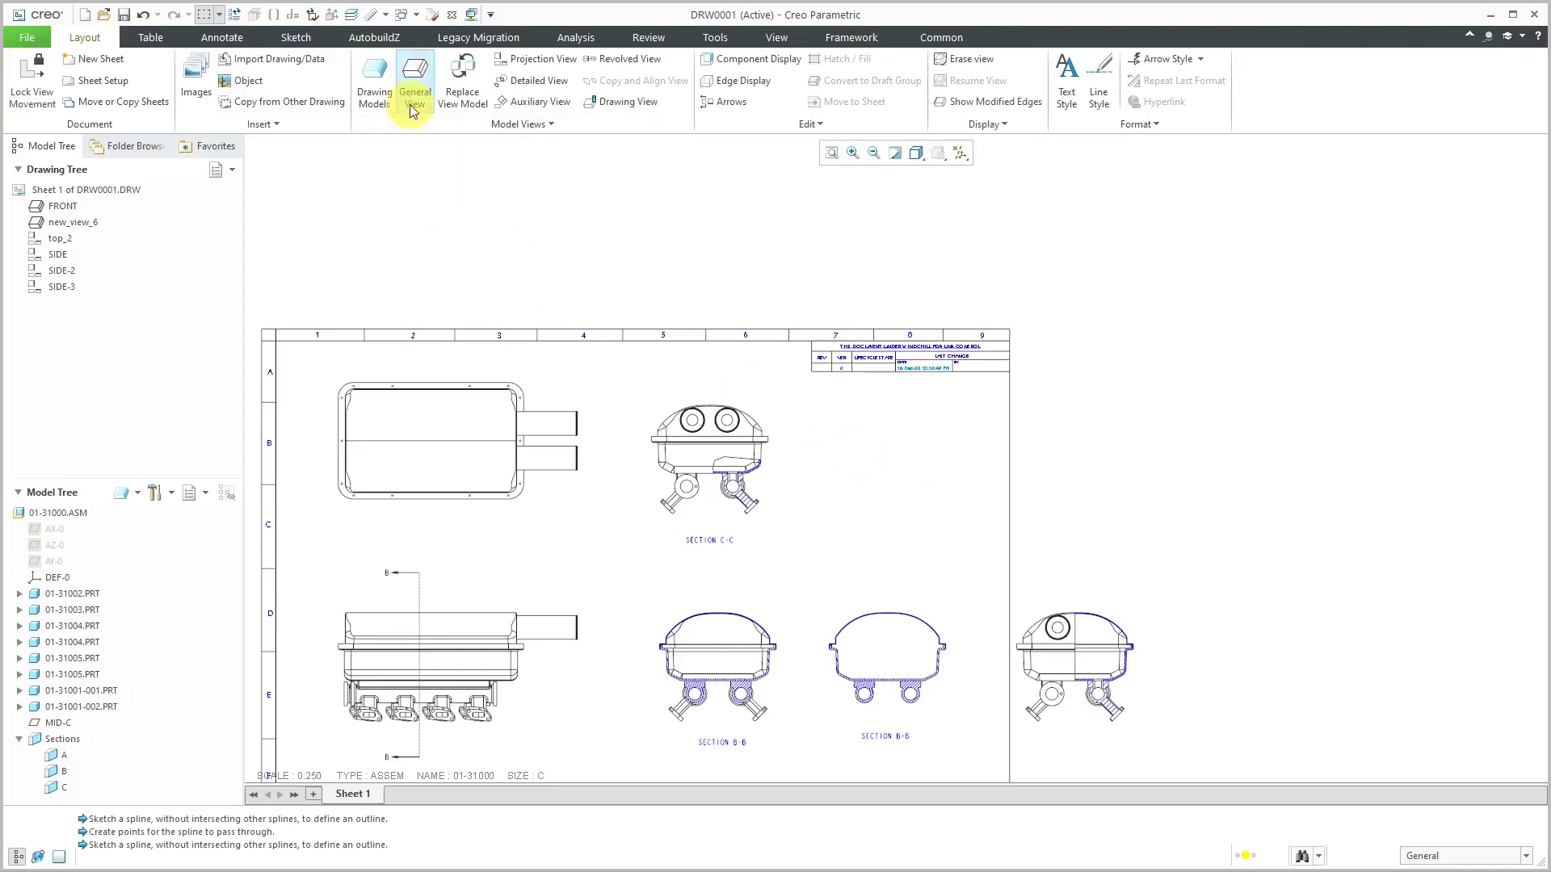
pyautogui.click(790, 552)
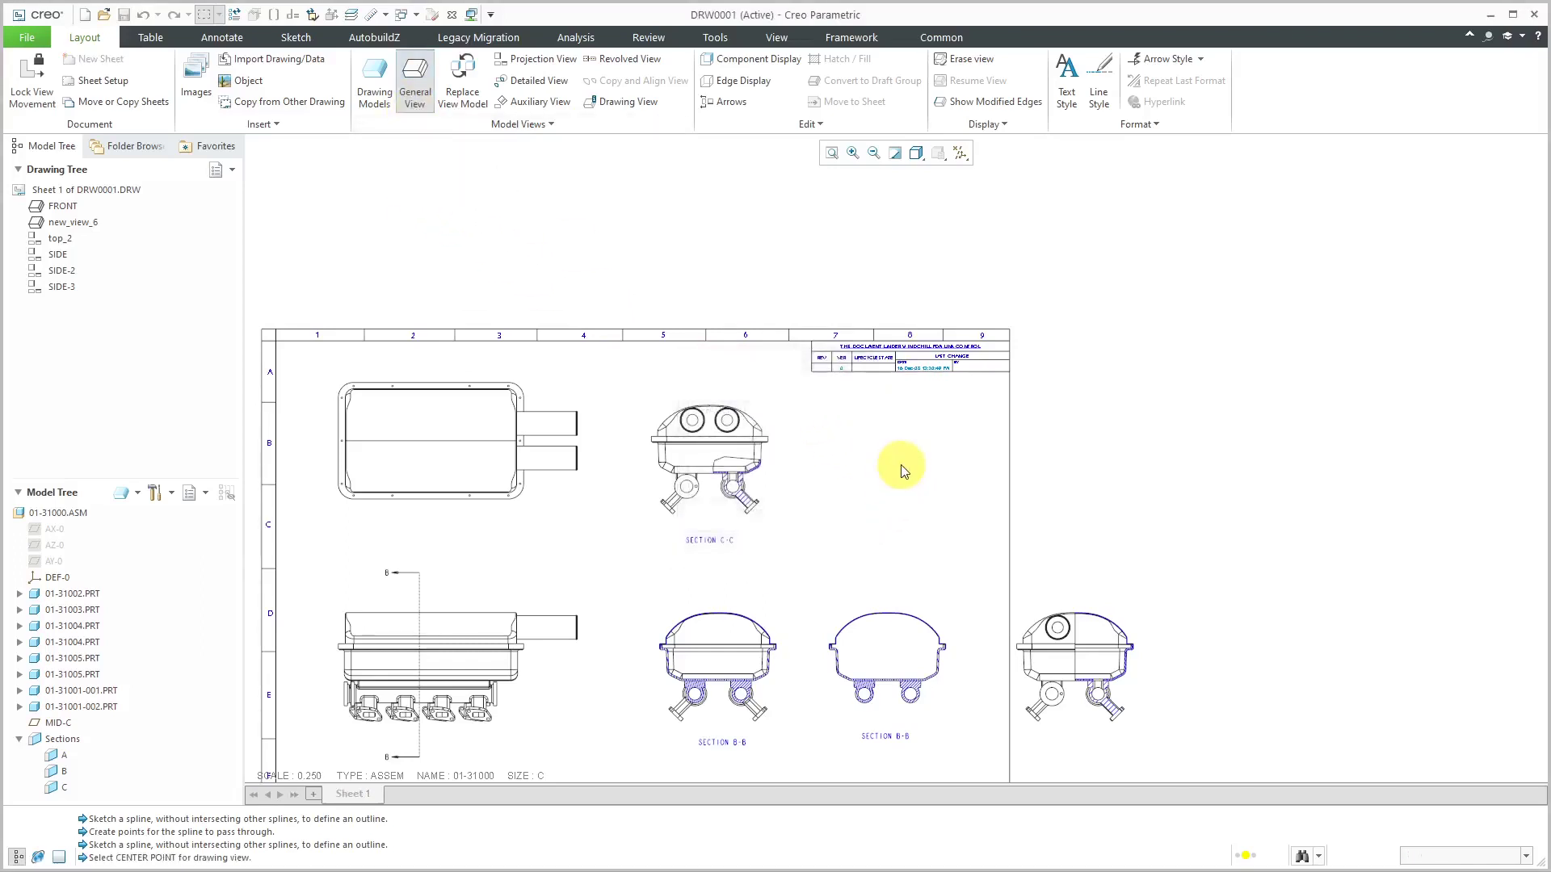
pyautogui.click(905, 472)
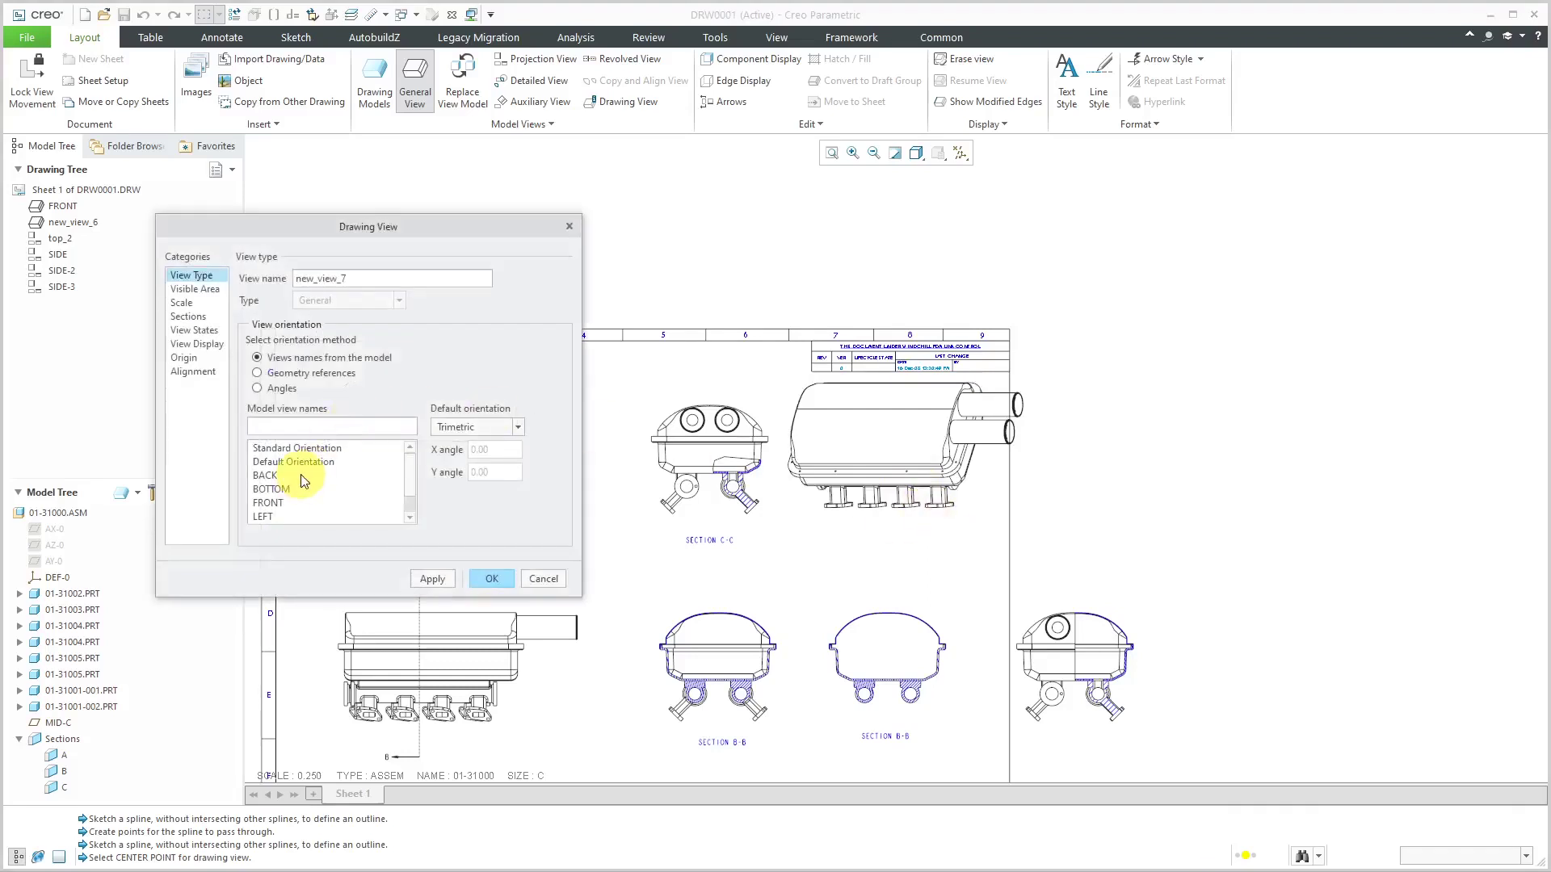
pyautogui.click(273, 504)
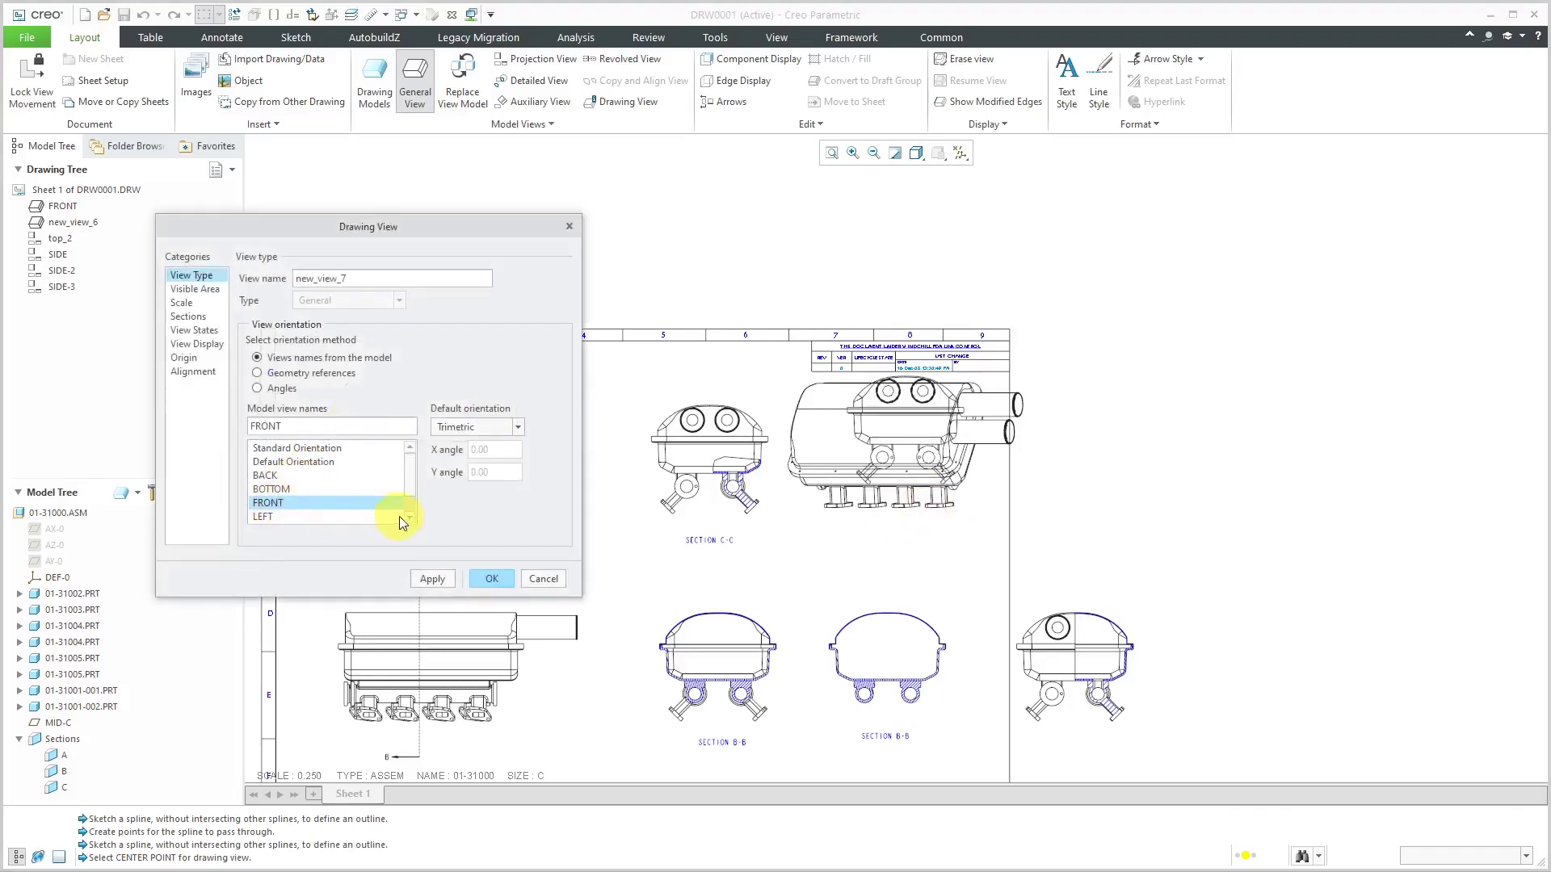
pyautogui.click(491, 578)
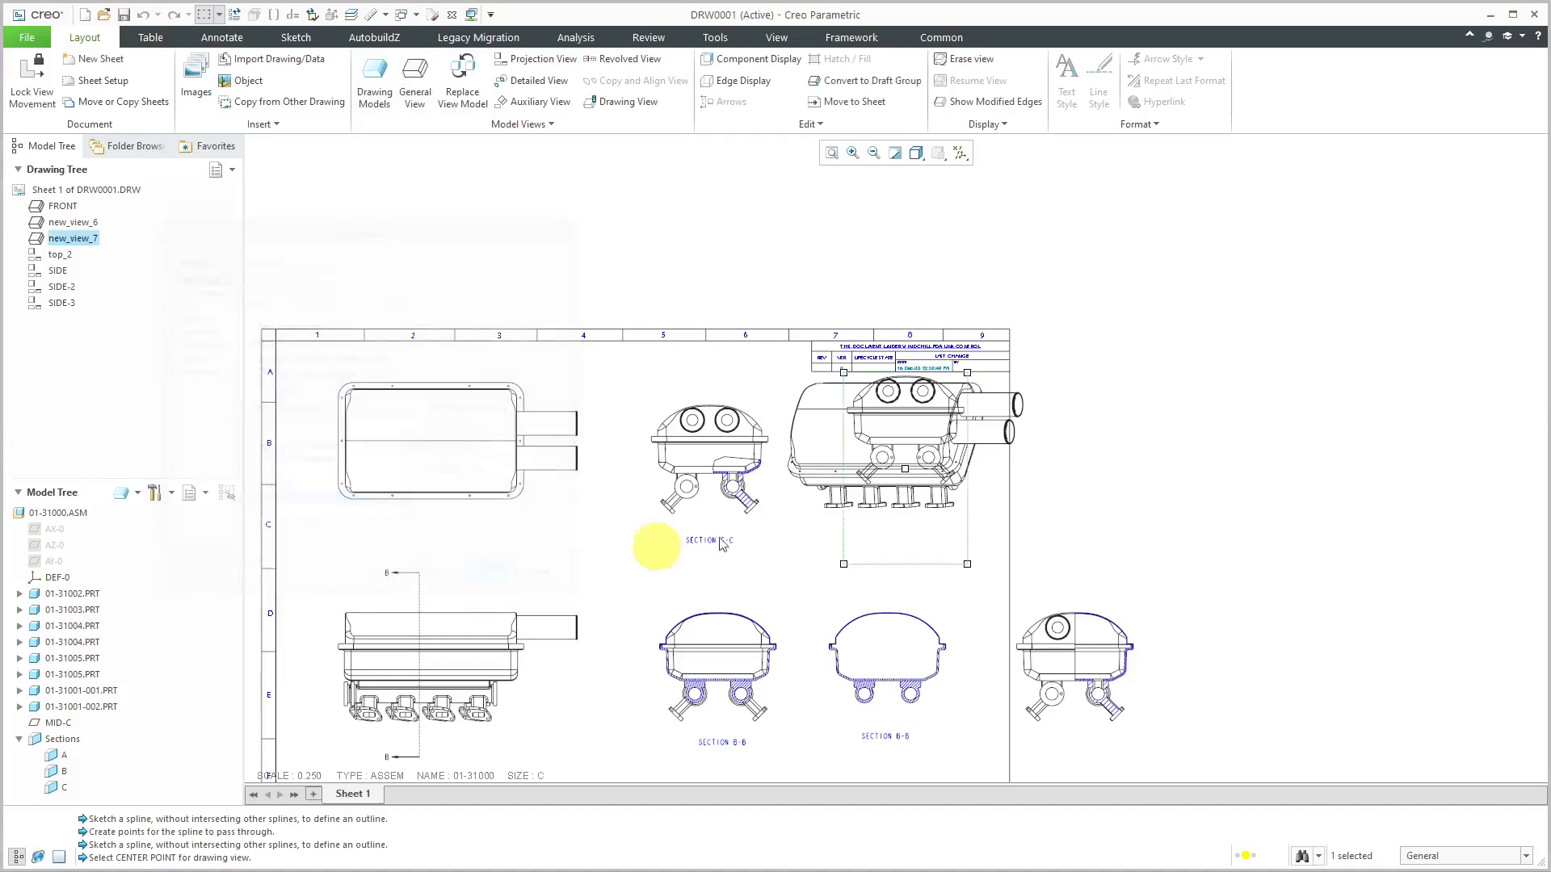
pyautogui.moveTo(904, 473)
pyautogui.mouseDown()
pyautogui.moveTo(896, 512)
pyautogui.moveTo(910, 491)
pyautogui.mouseUp()
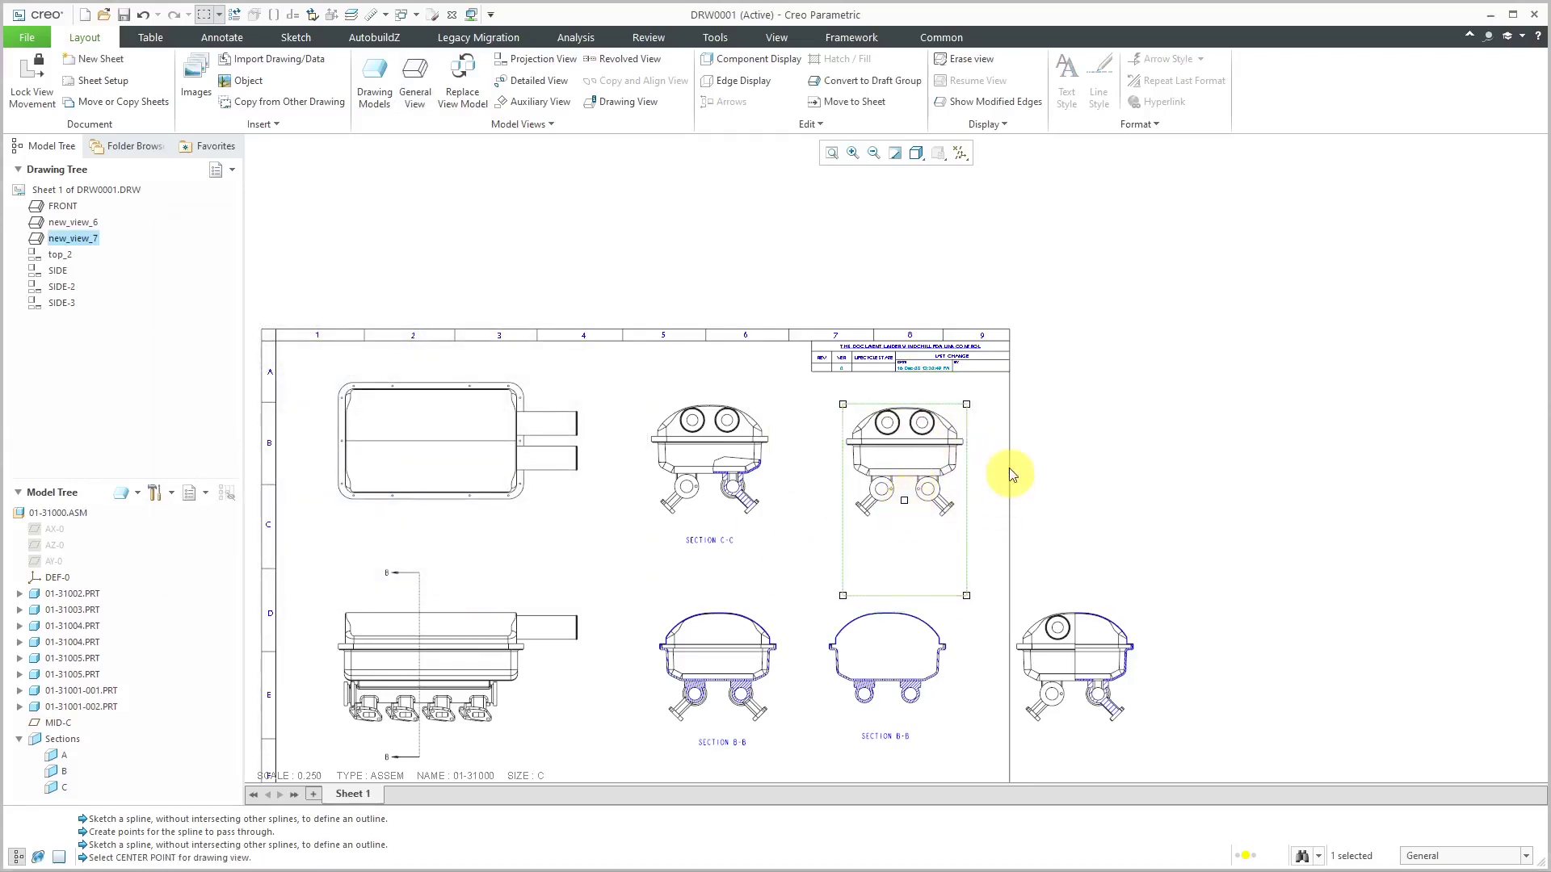
# - Apply 2D cross-section B with a Full sectioned area to the newly placed front view
pyautogui.scroll(-3, 1001, 411)
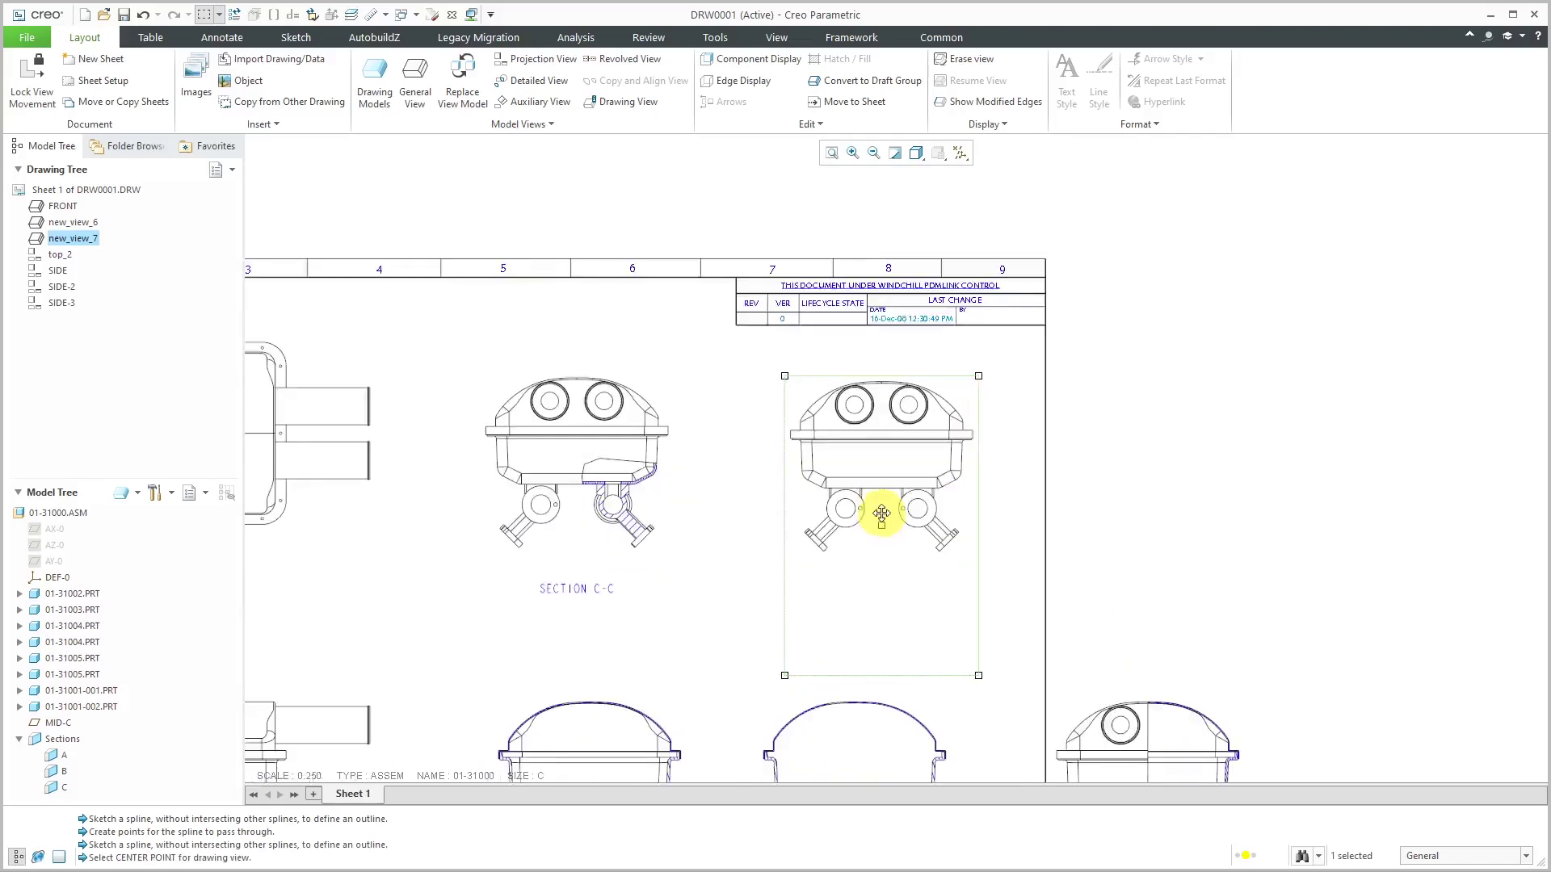
pyautogui.doubleClick(919, 580)
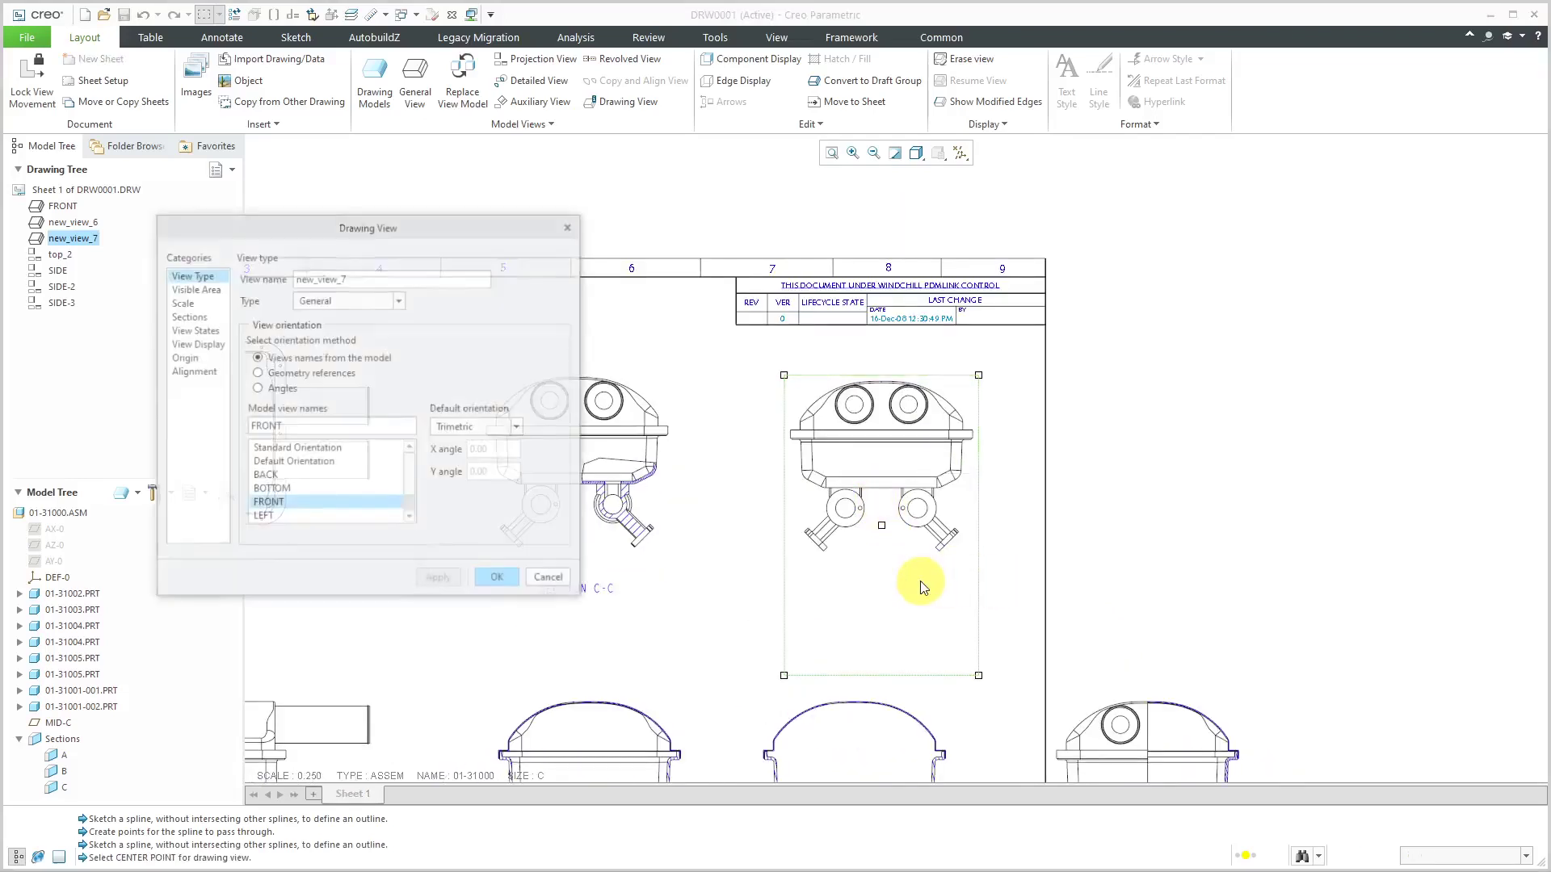
pyautogui.click(193, 316)
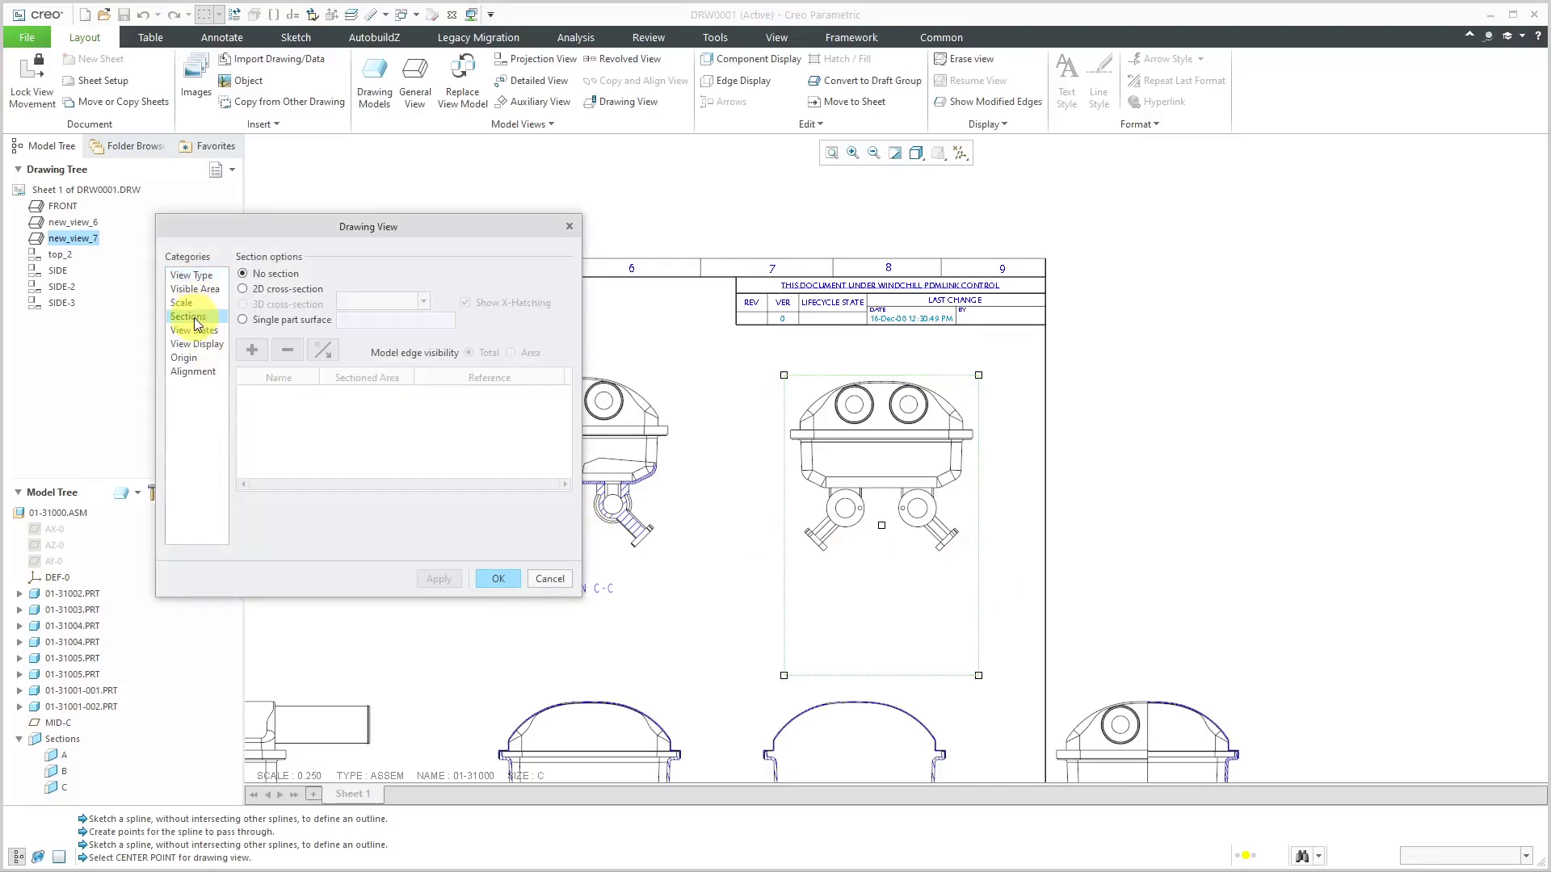
pyautogui.click(244, 289)
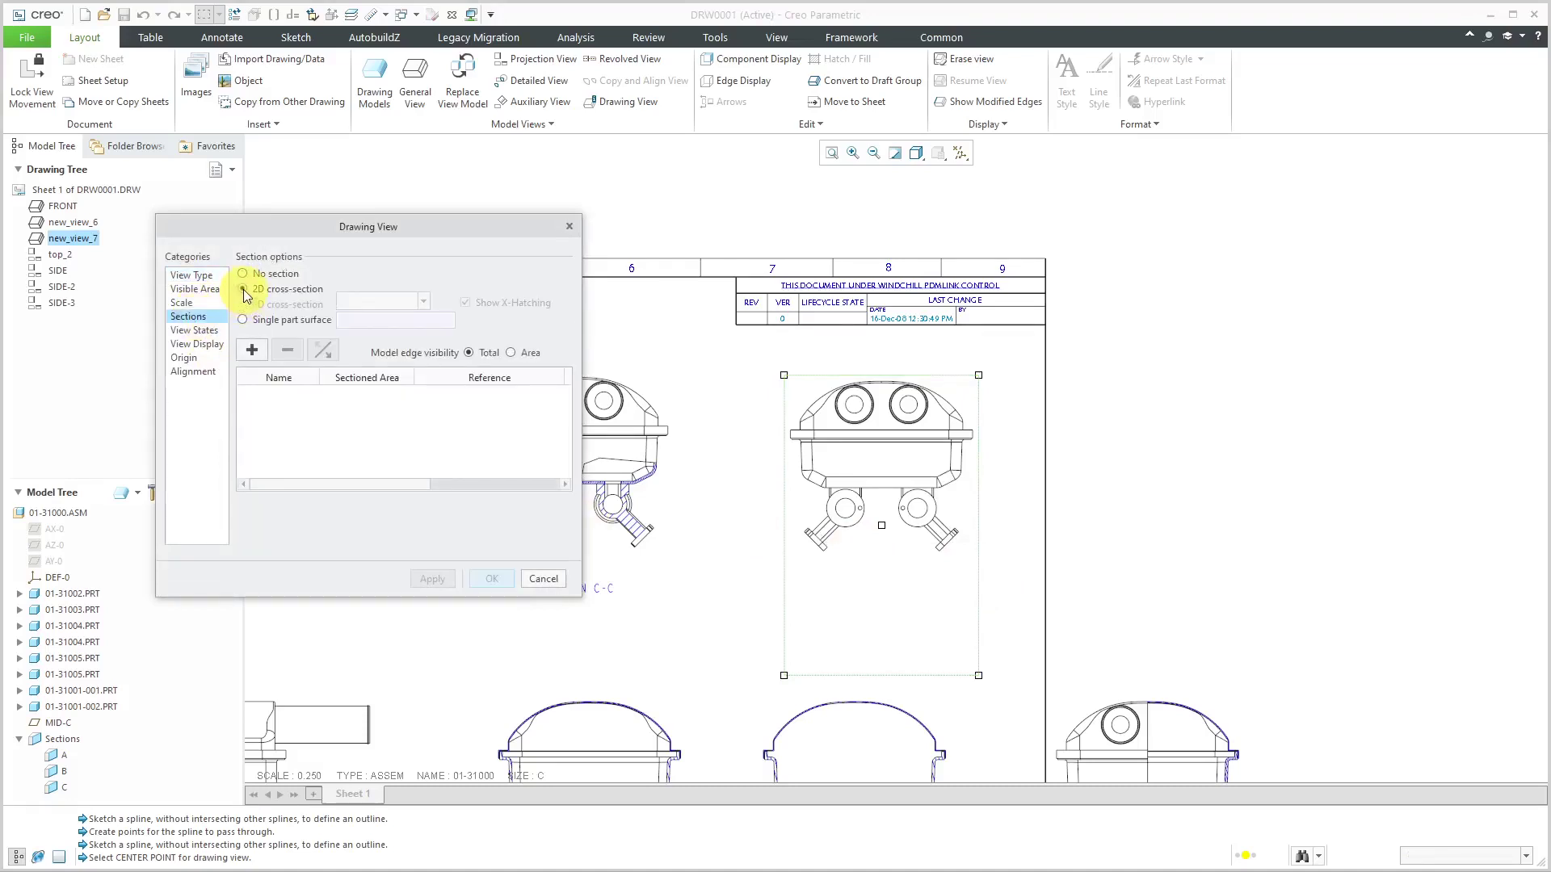
pyautogui.click(252, 350)
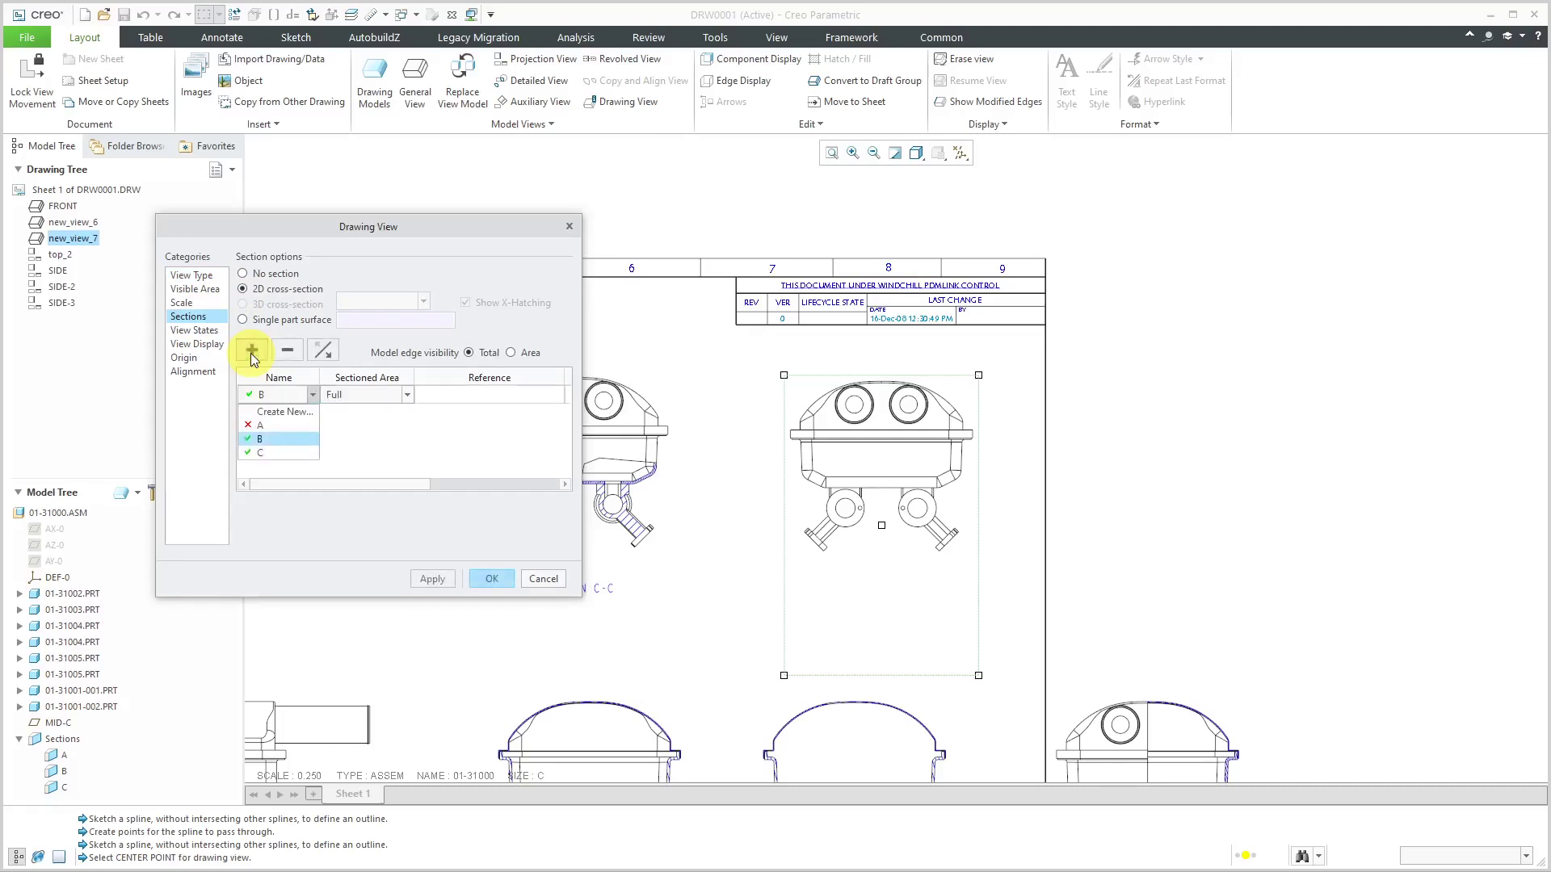
pyautogui.click(258, 439)
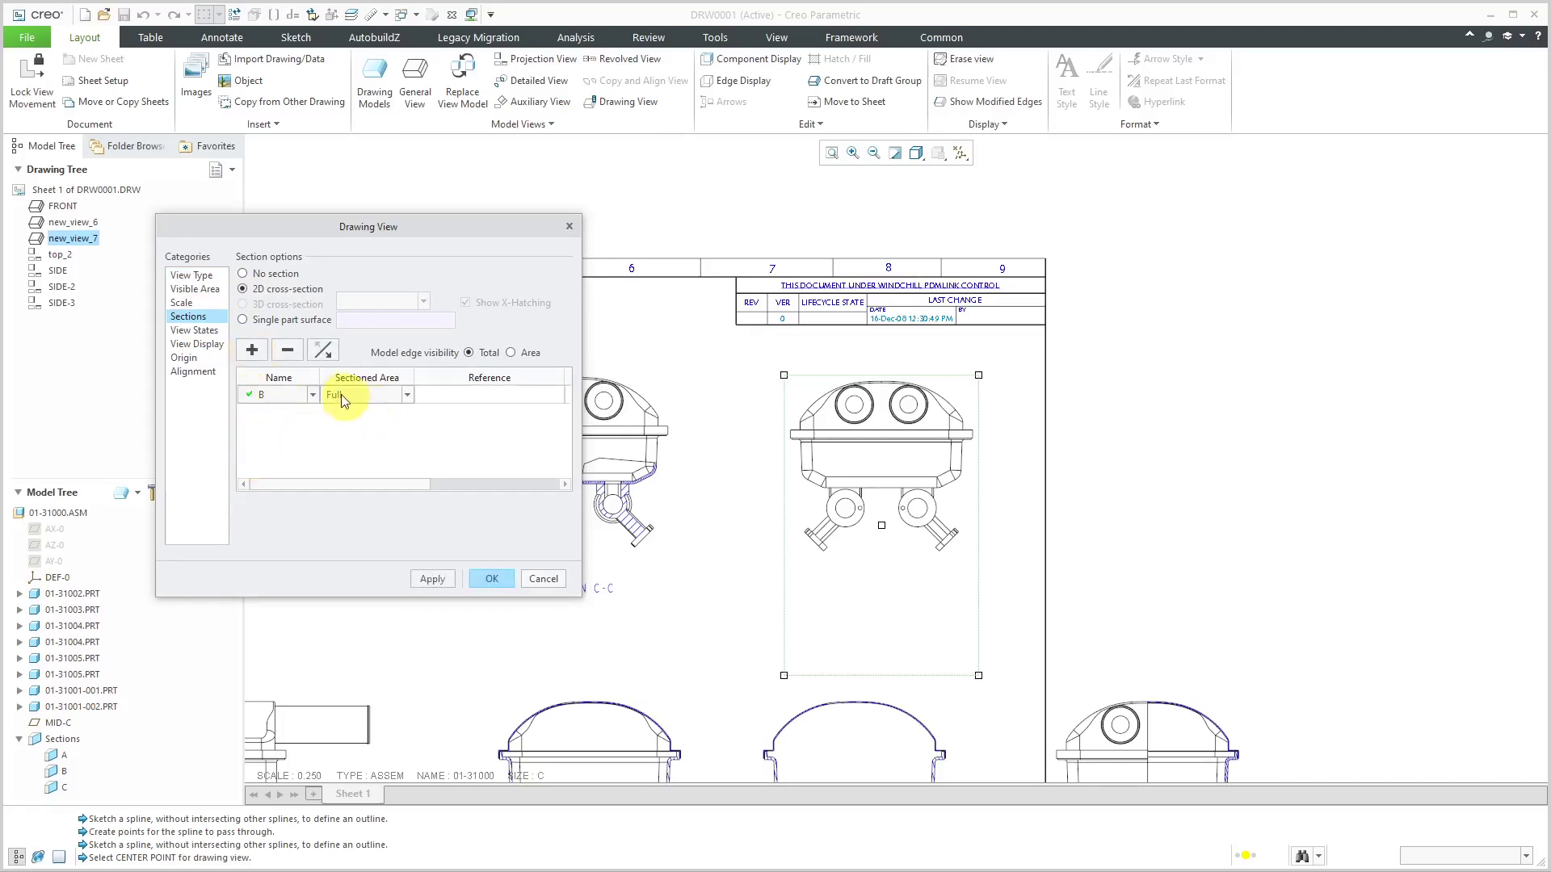
pyautogui.click(449, 579)
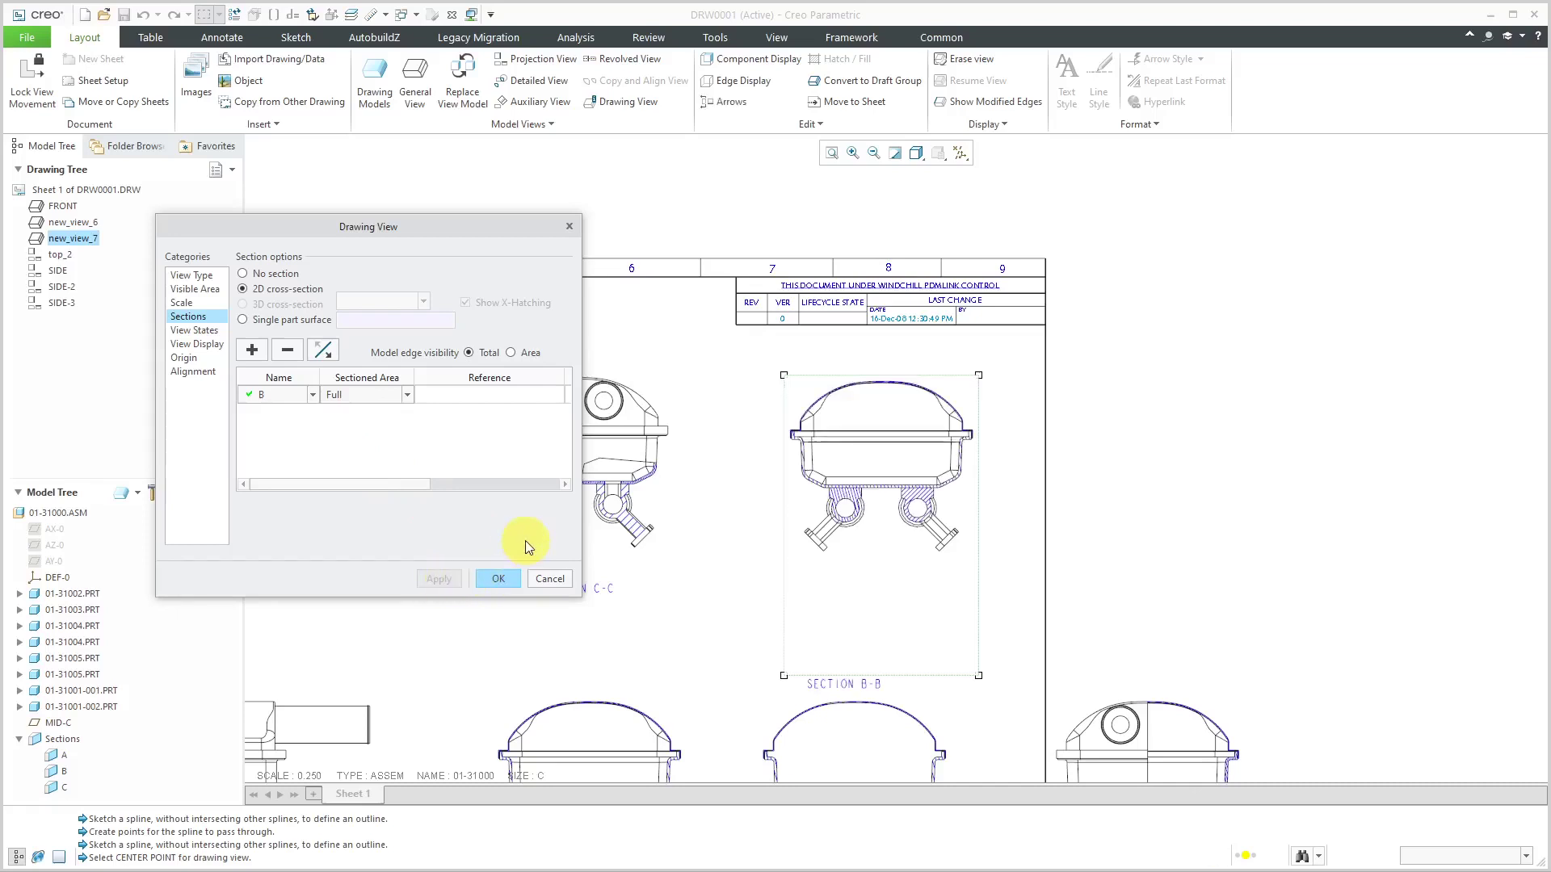
# - Add cross-section C as a Local section to the same view, centered on the edge at the top of the right flange
pyautogui.click(252, 352)
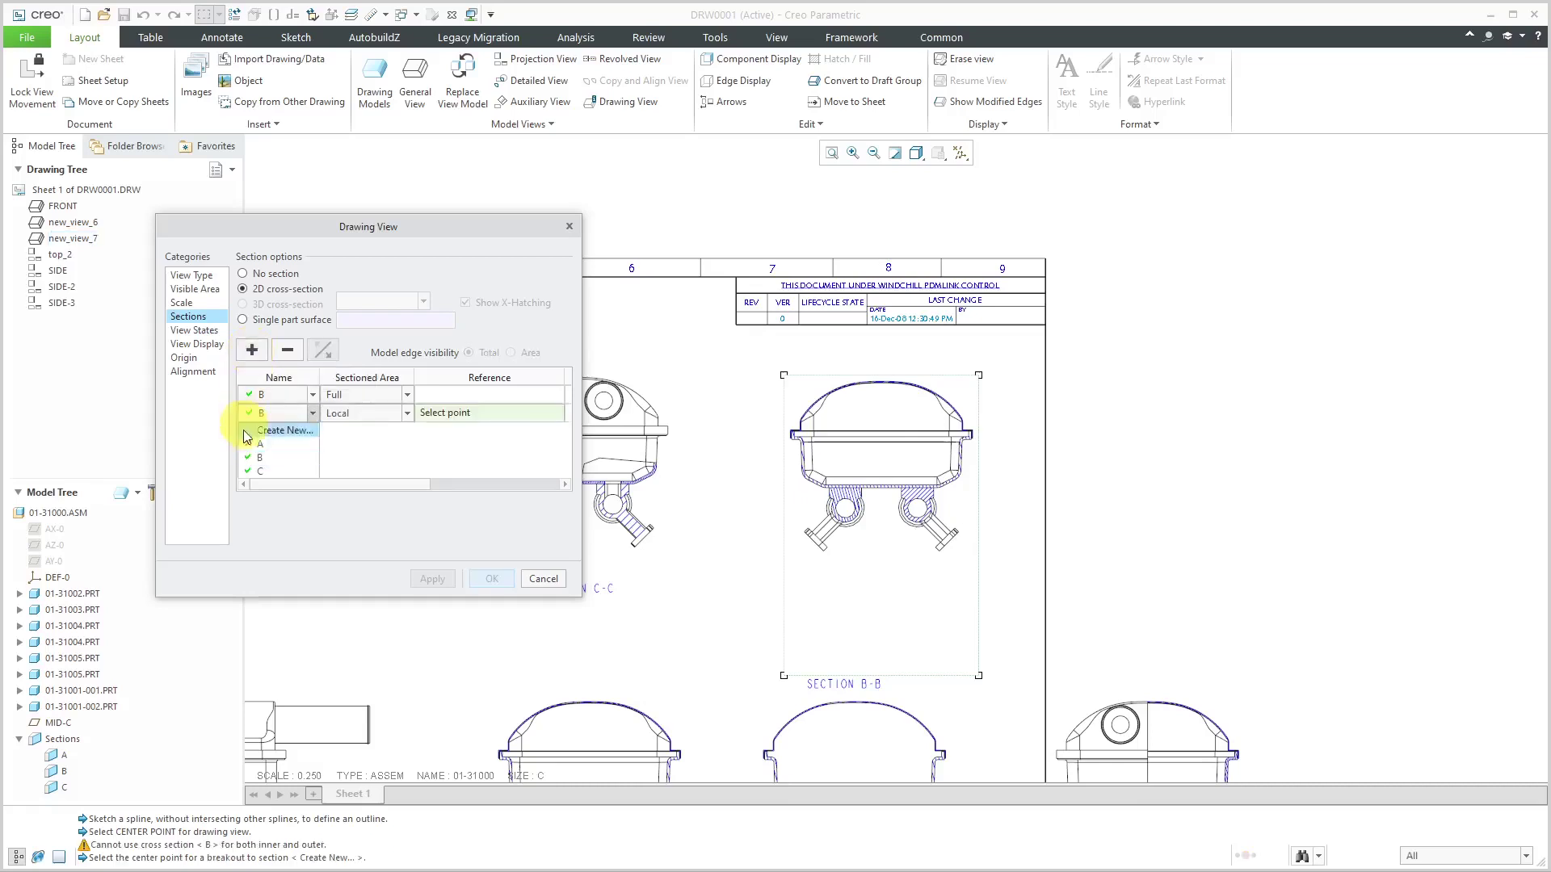
pyautogui.click(283, 471)
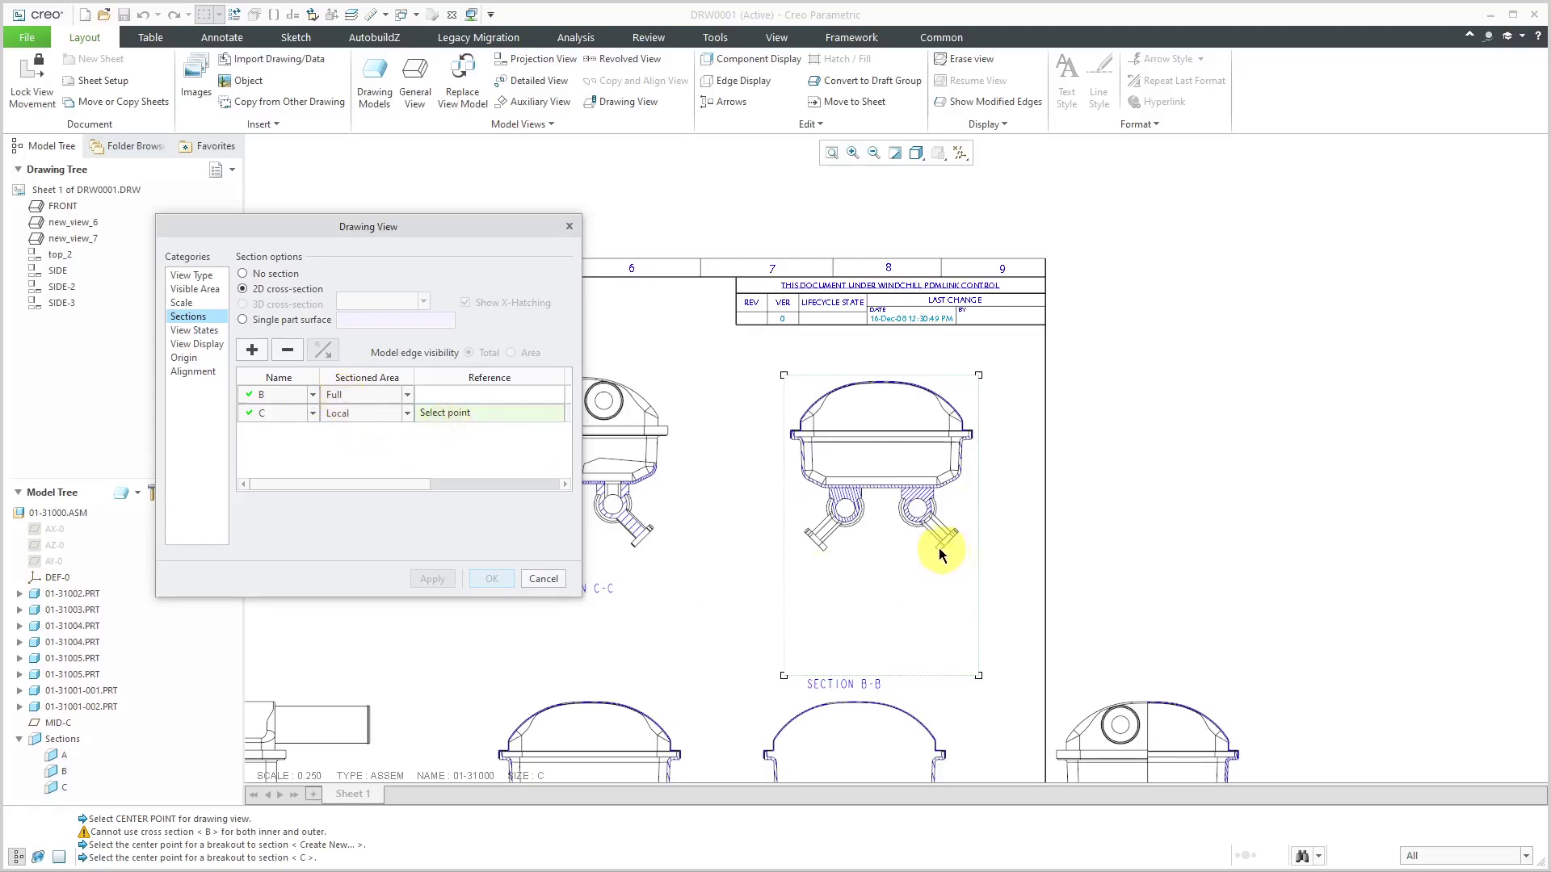
pyautogui.scroll(2, 929, 547)
pyautogui.scroll(1, 921, 545)
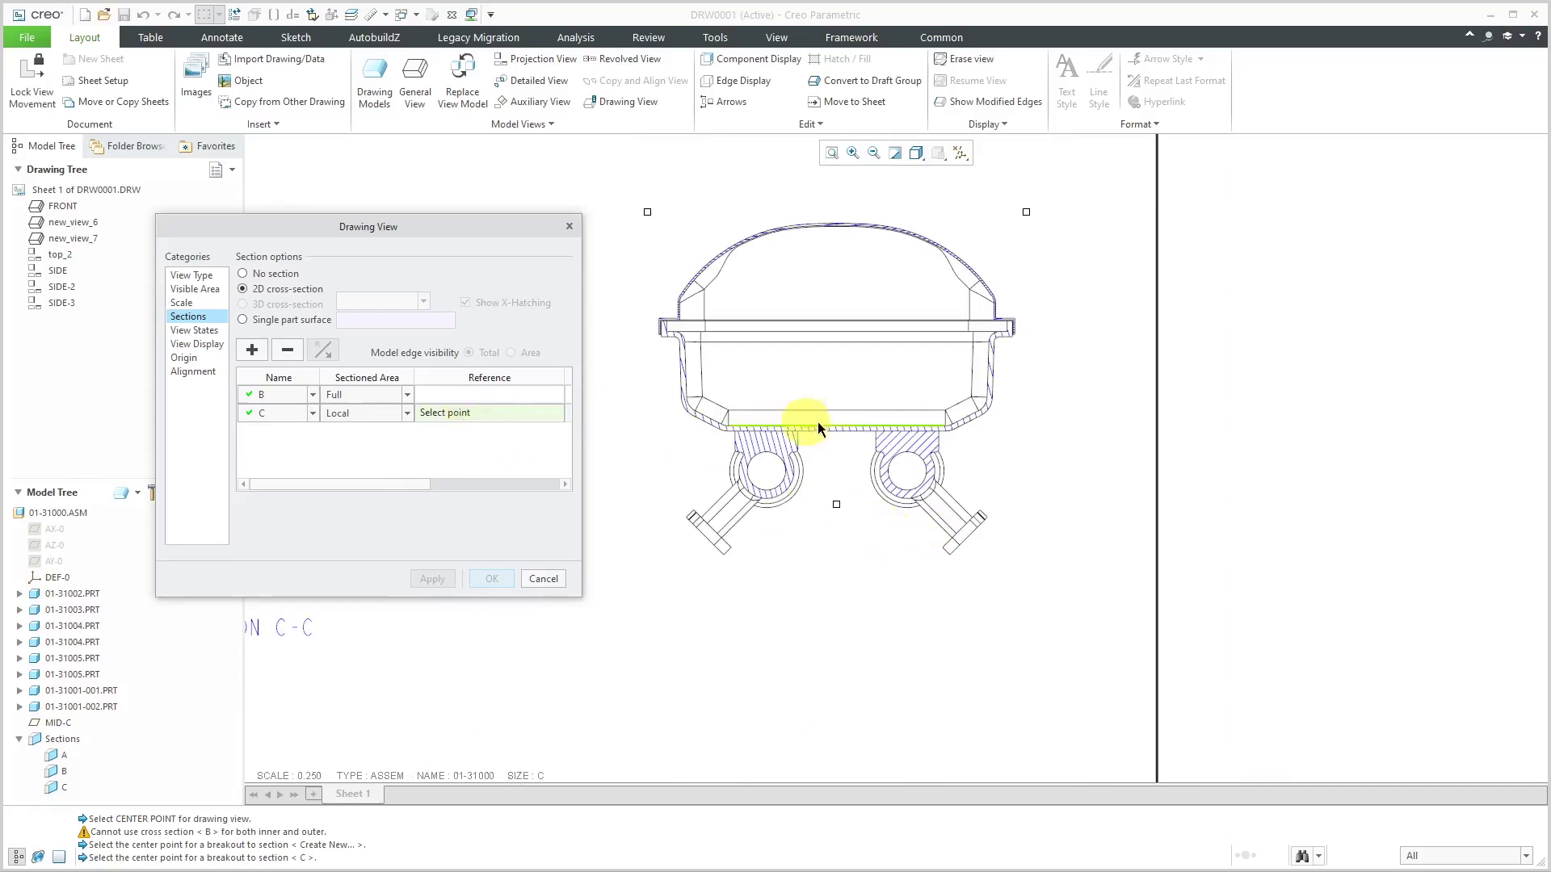
pyautogui.click(929, 444)
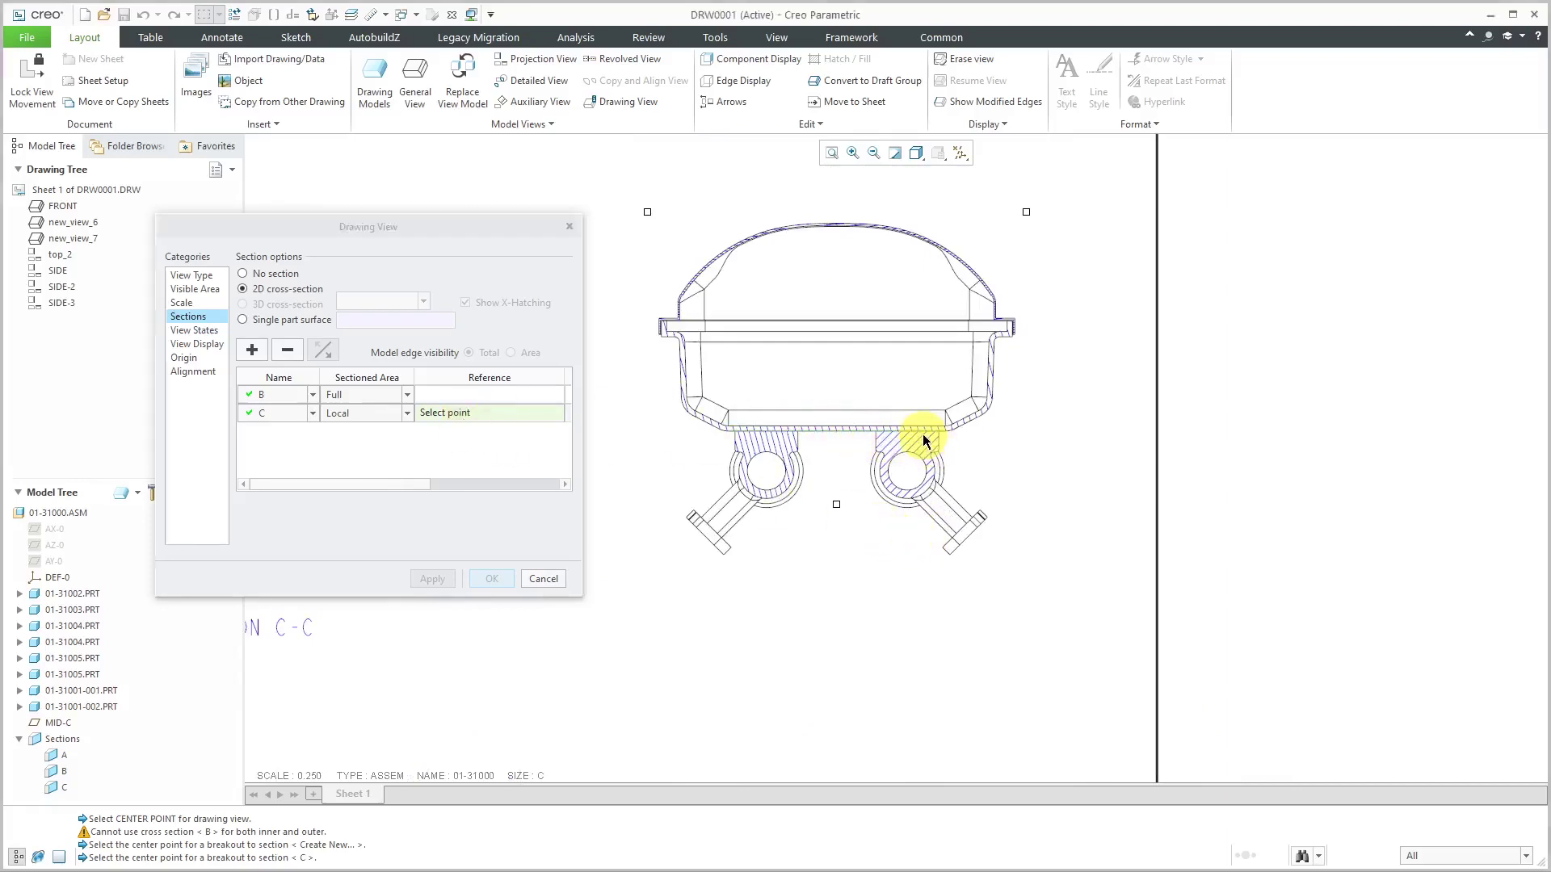
# - Sketch a closed spline breakout boundary around the right flange and lower-right housing corner, and apply the local section
pyautogui.click(1055, 381)
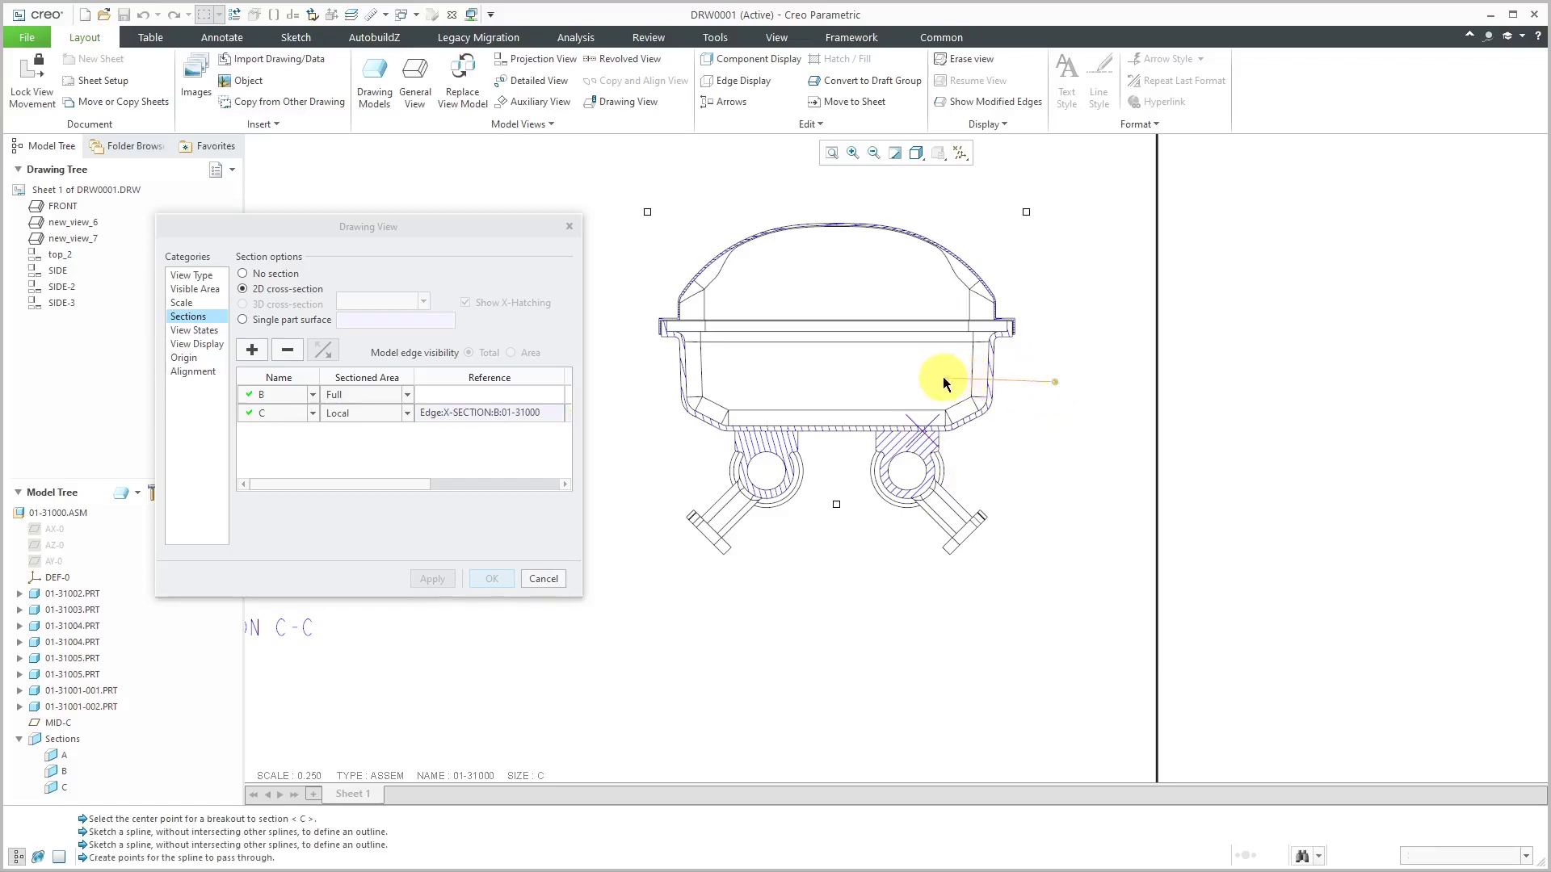
pyautogui.click(849, 386)
pyautogui.click(846, 468)
pyautogui.click(846, 583)
pyautogui.click(941, 613)
pyautogui.click(1065, 520)
pyautogui.middleClick(1067, 525)
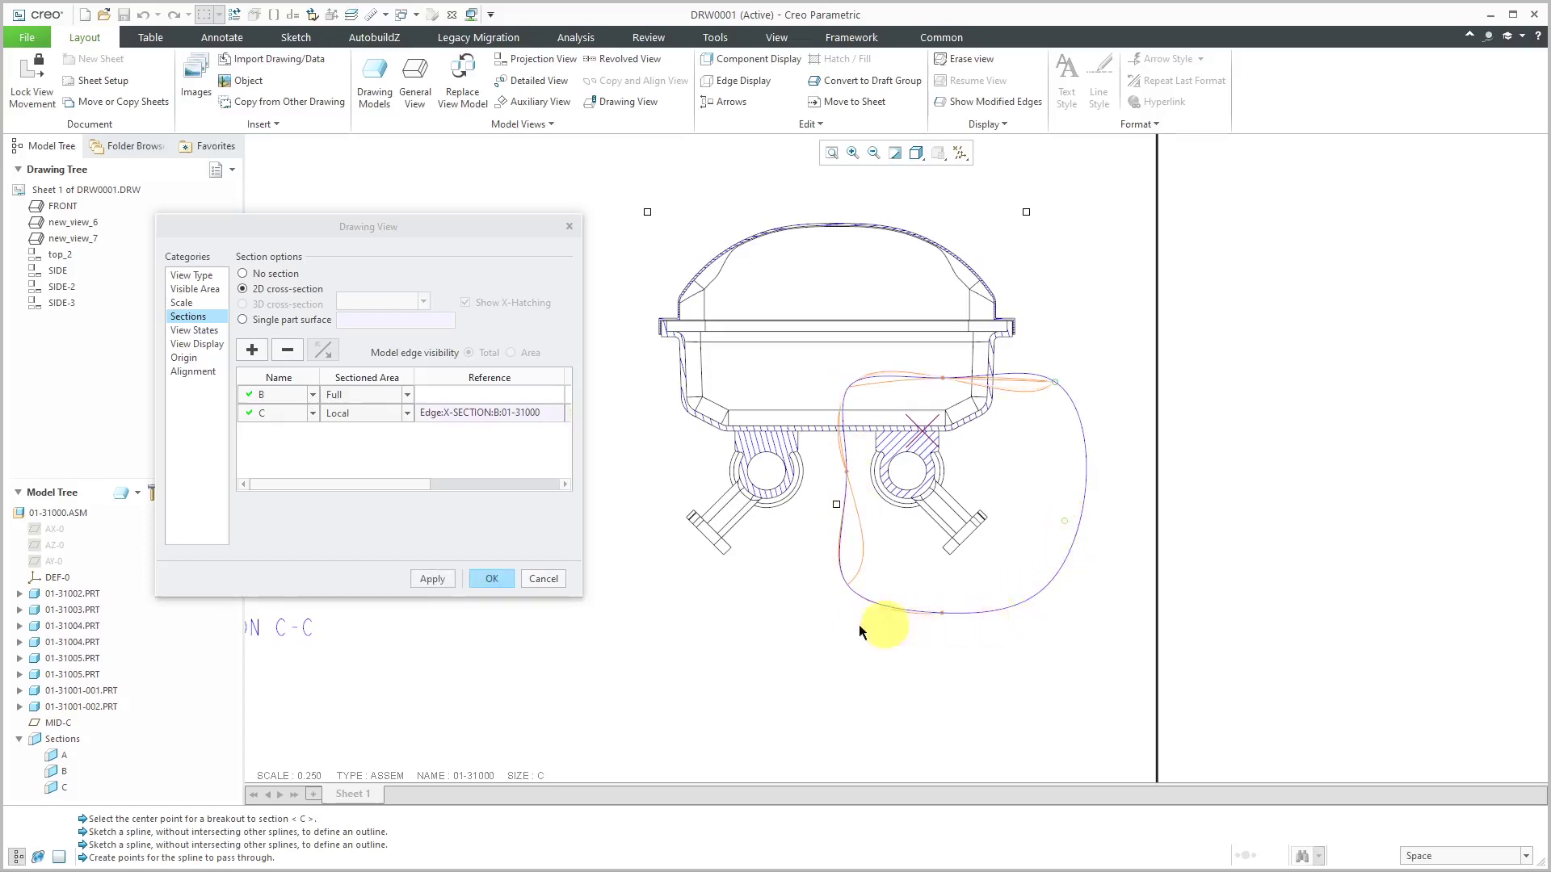
pyautogui.click(436, 580)
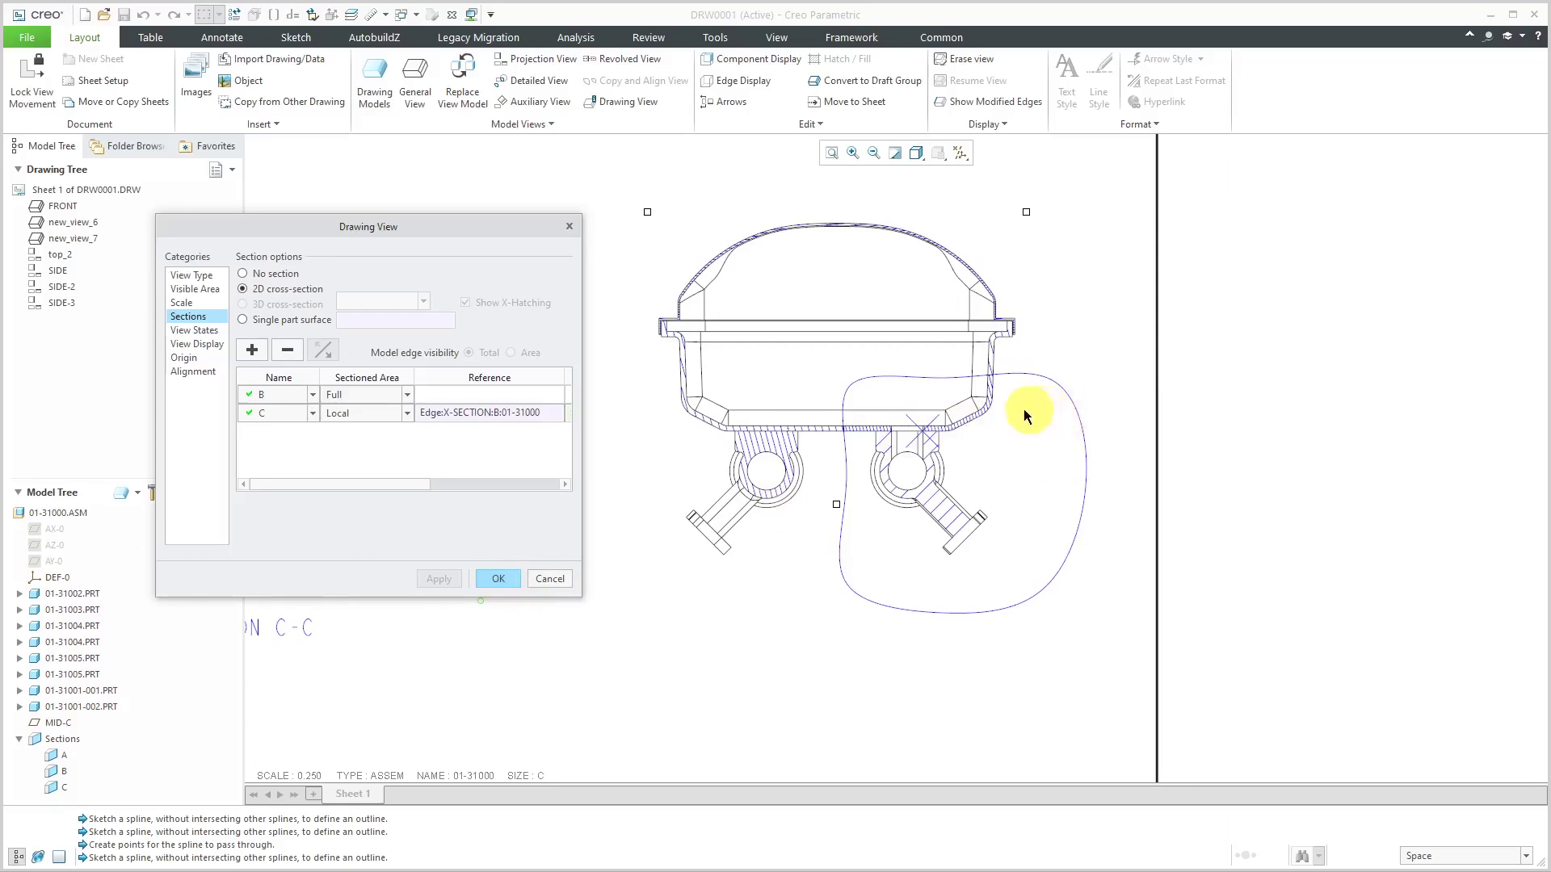
# - Display the section B arrows on the top view and accept the view properties
pyautogui.scroll(-5, 1098, 409)
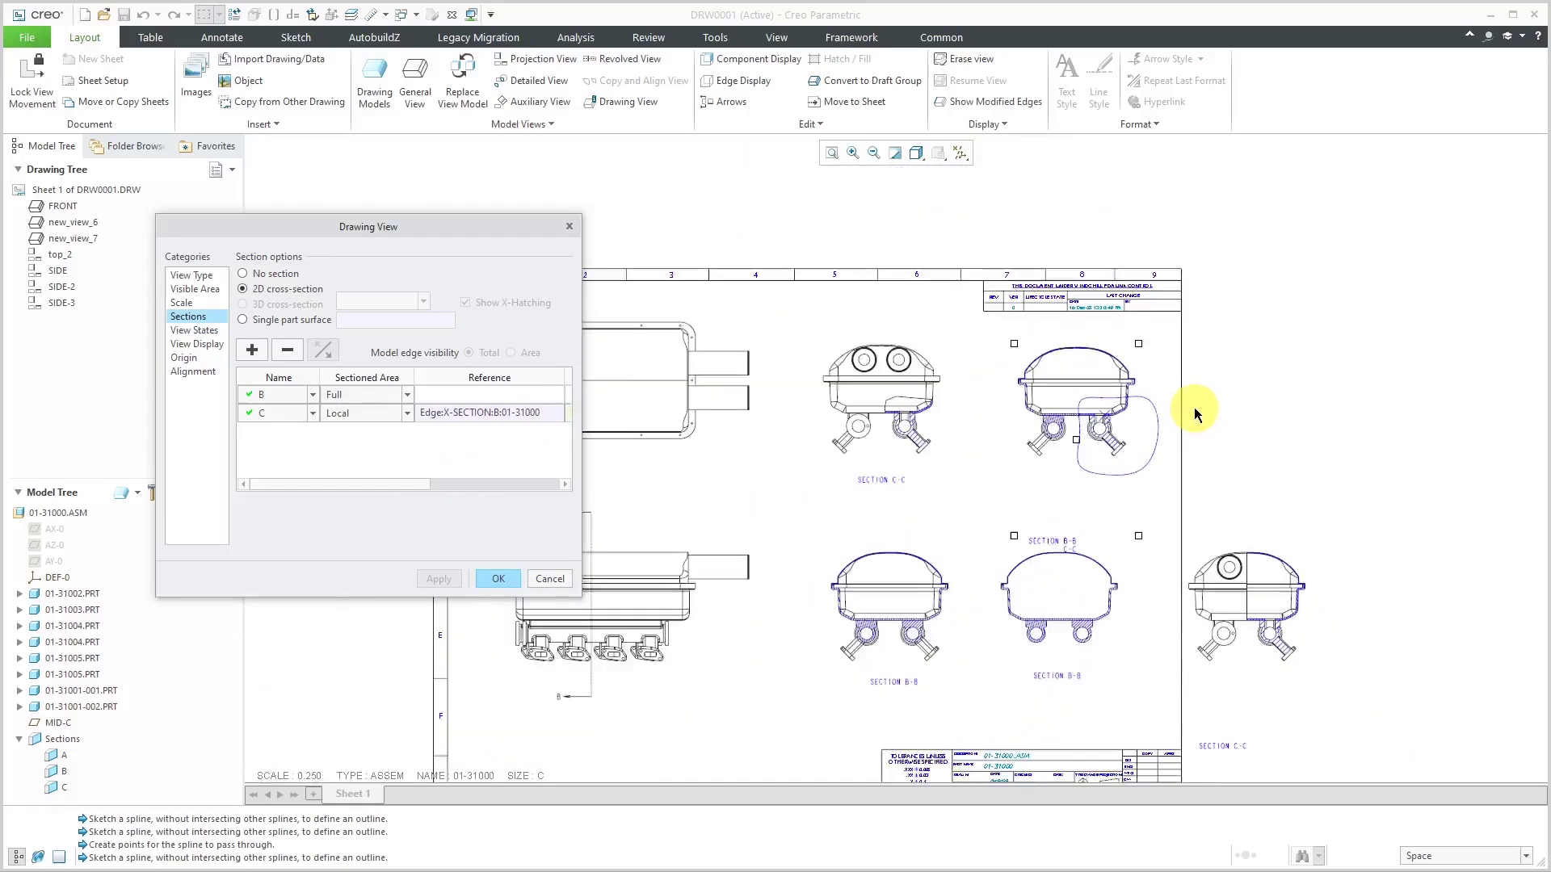
pyautogui.scroll(2, 916, 398)
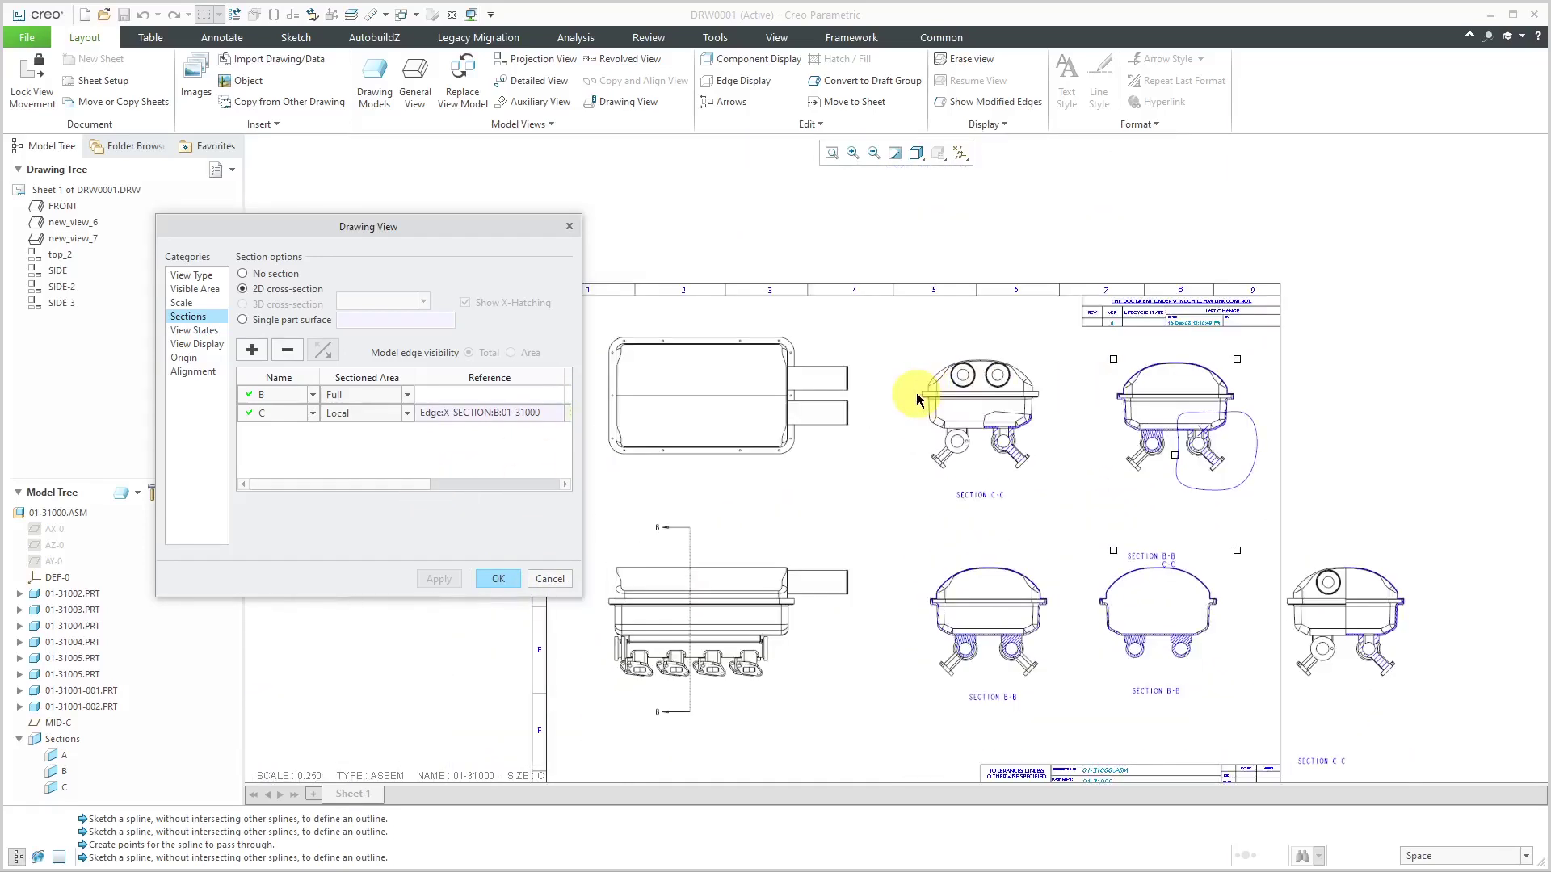
pyautogui.moveTo(433, 486); pyautogui.dragTo(549, 491)
pyautogui.click(533, 396)
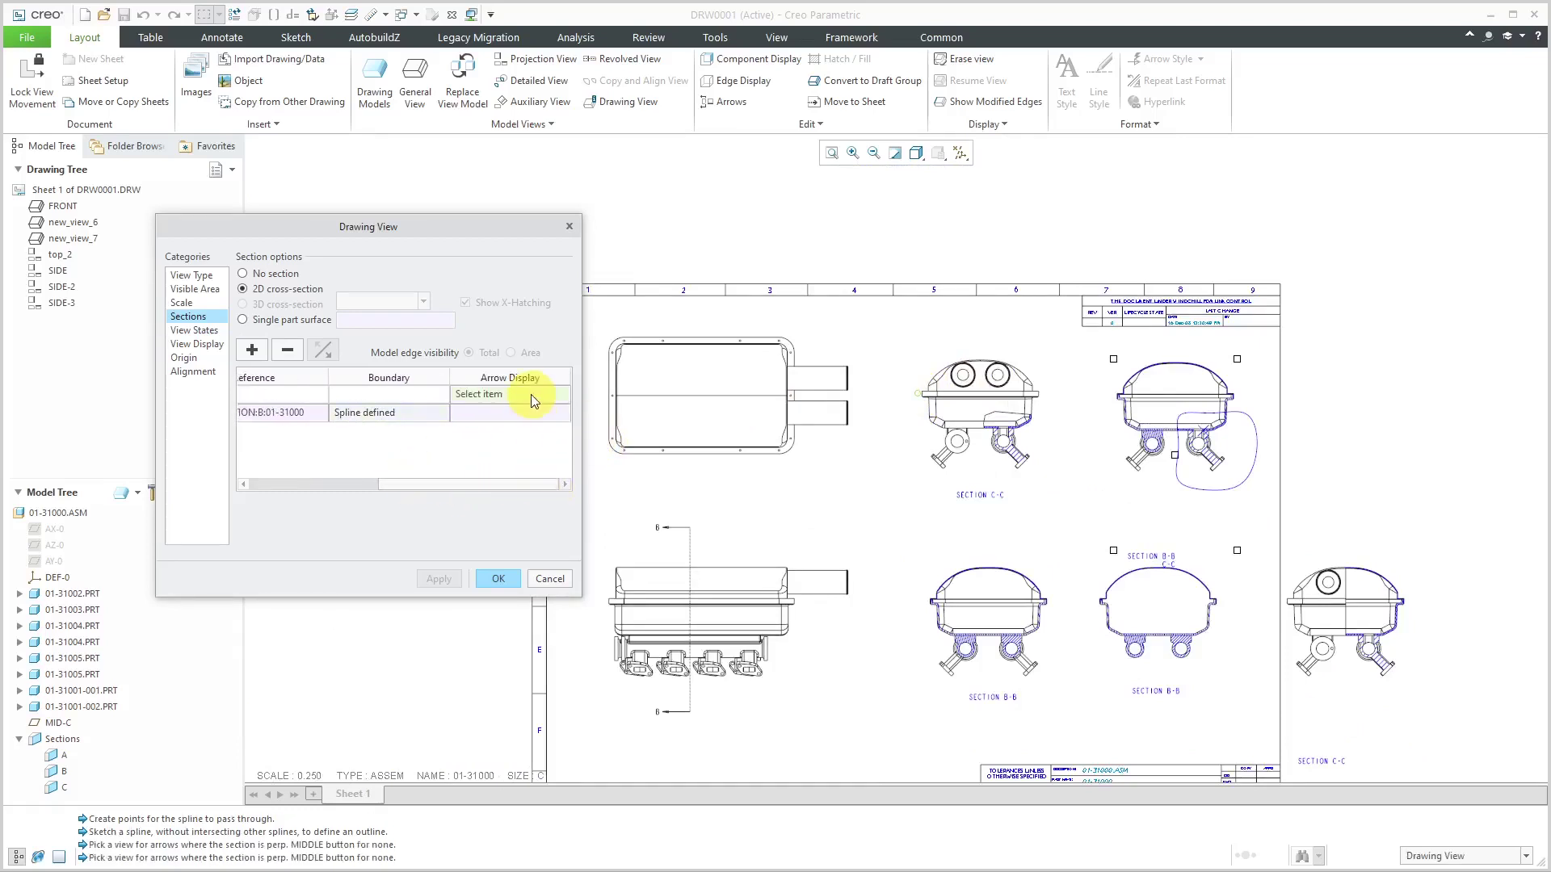
pyautogui.click(731, 417)
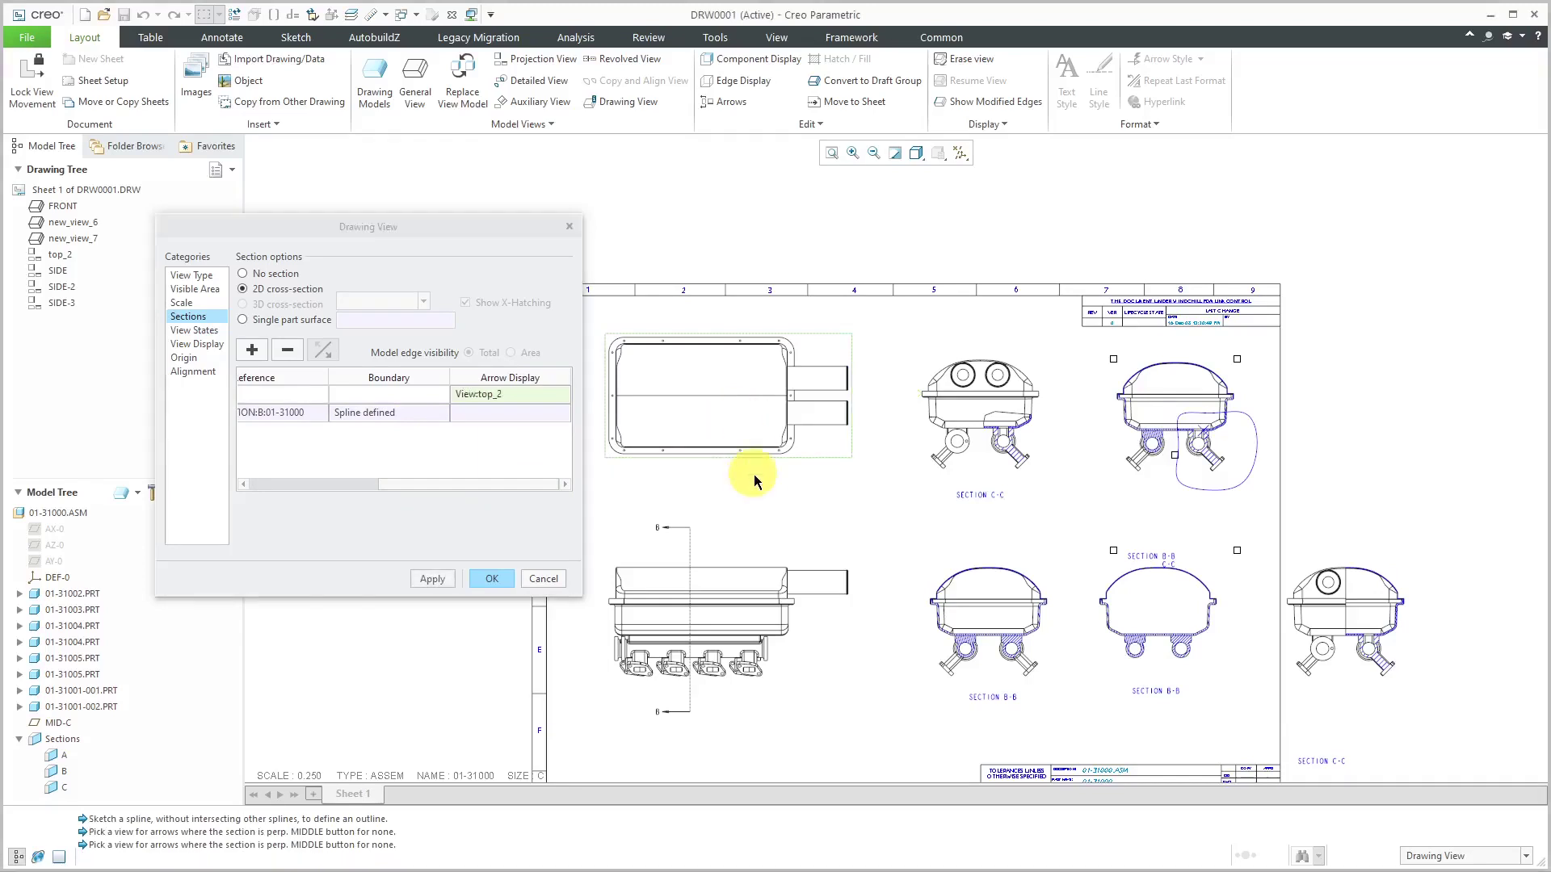
pyautogui.click(429, 579)
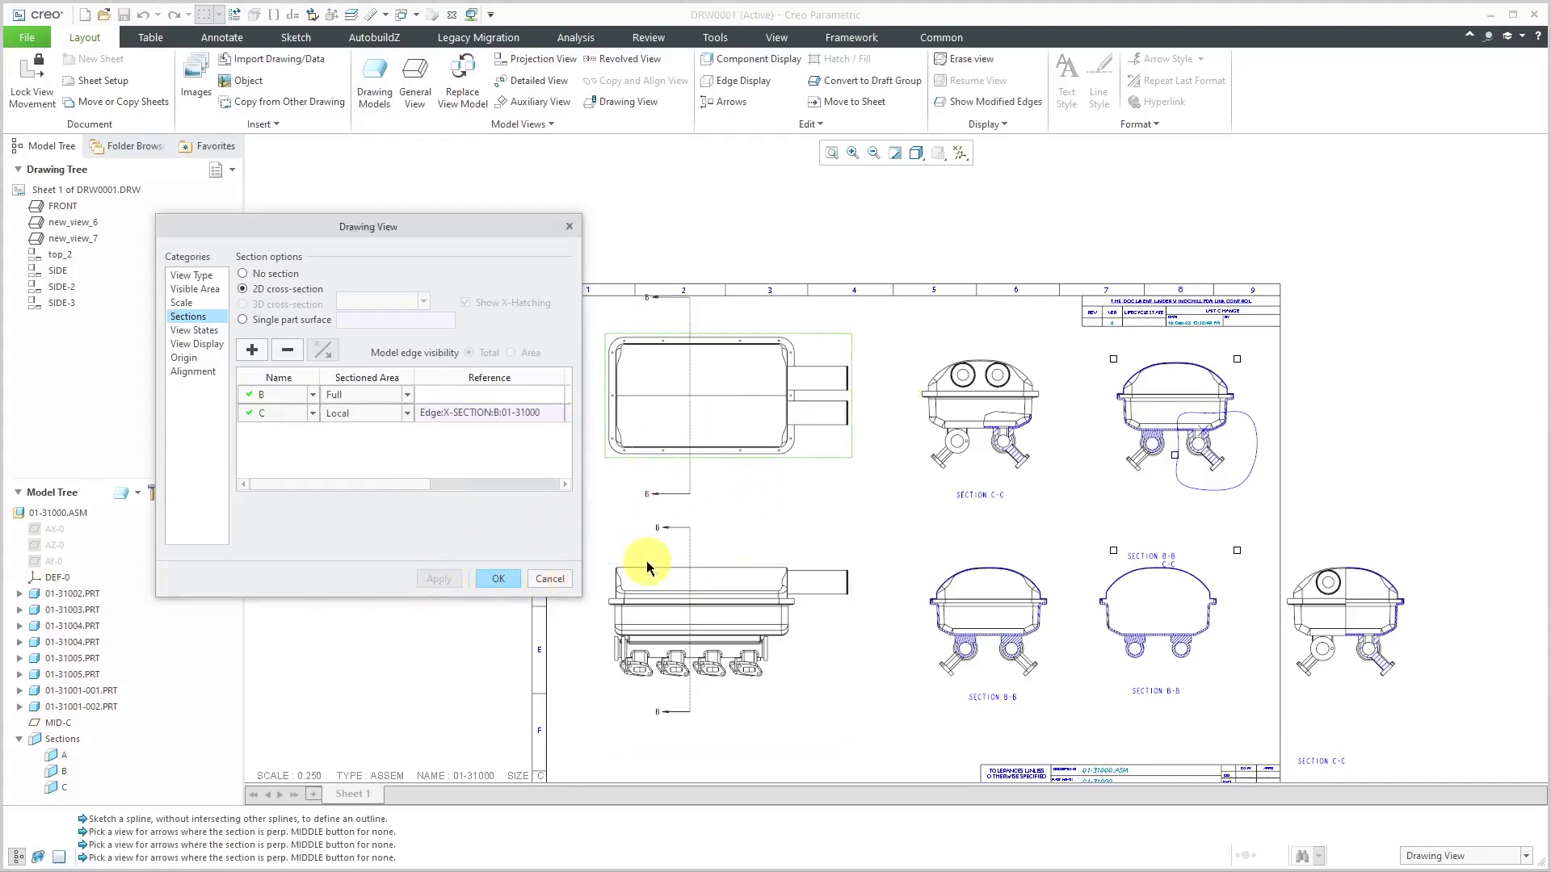
pyautogui.click(506, 579)
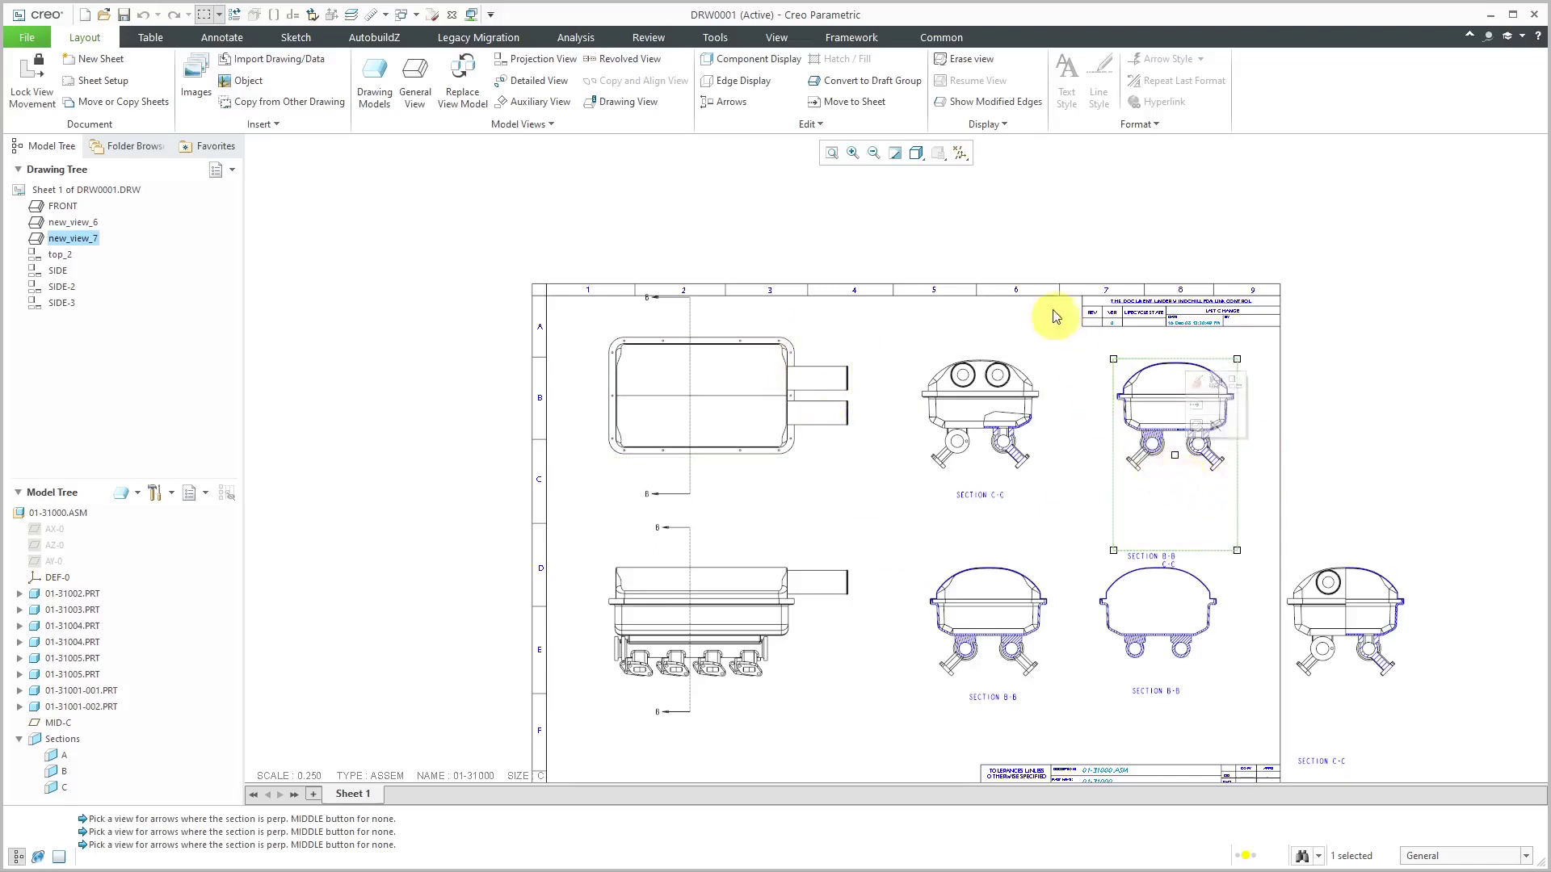
# - Add section C arrows for the combined section view to the top view
pyautogui.rightClick(946, 239)
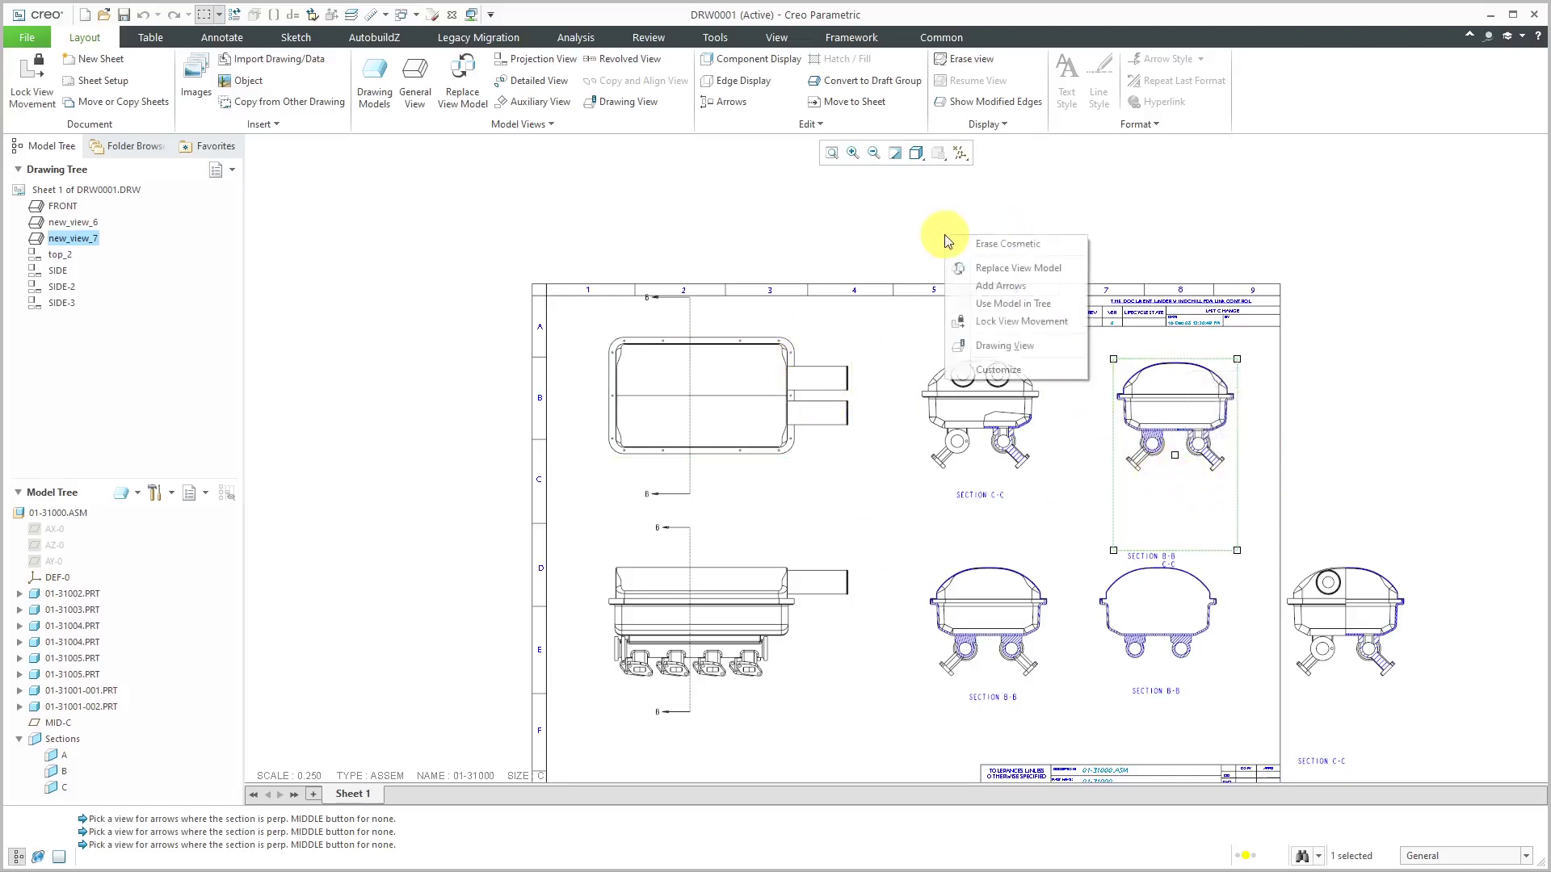
pyautogui.click(1002, 286)
pyautogui.click(662, 420)
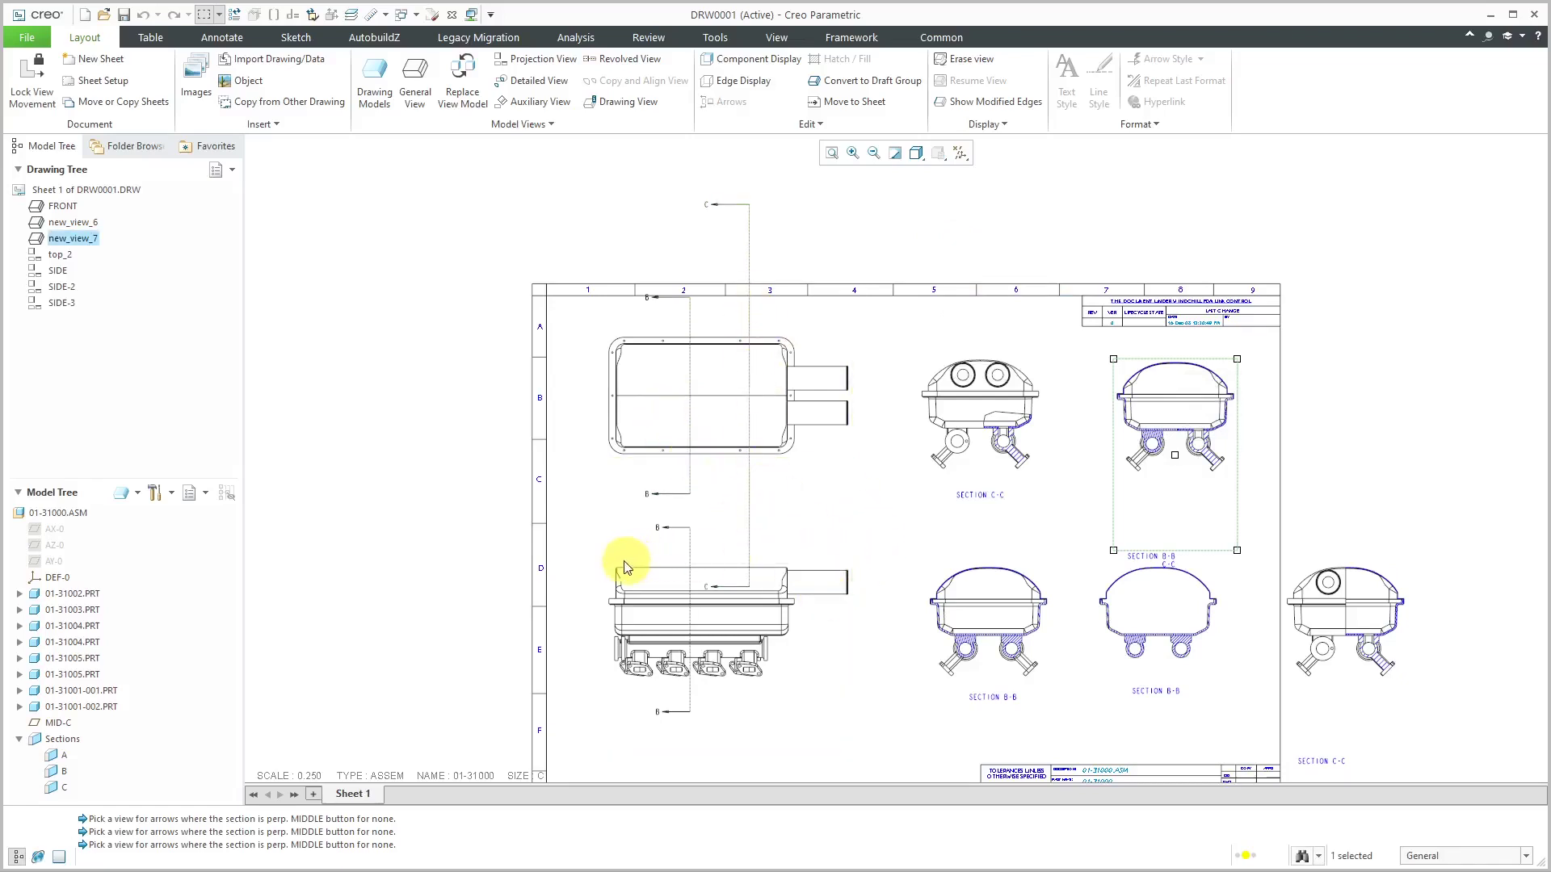
# - Shorten the C and B section arrow lines on the top view so their ends sit just beyond the housing outline
pyautogui.scroll(-1, 696, 429)
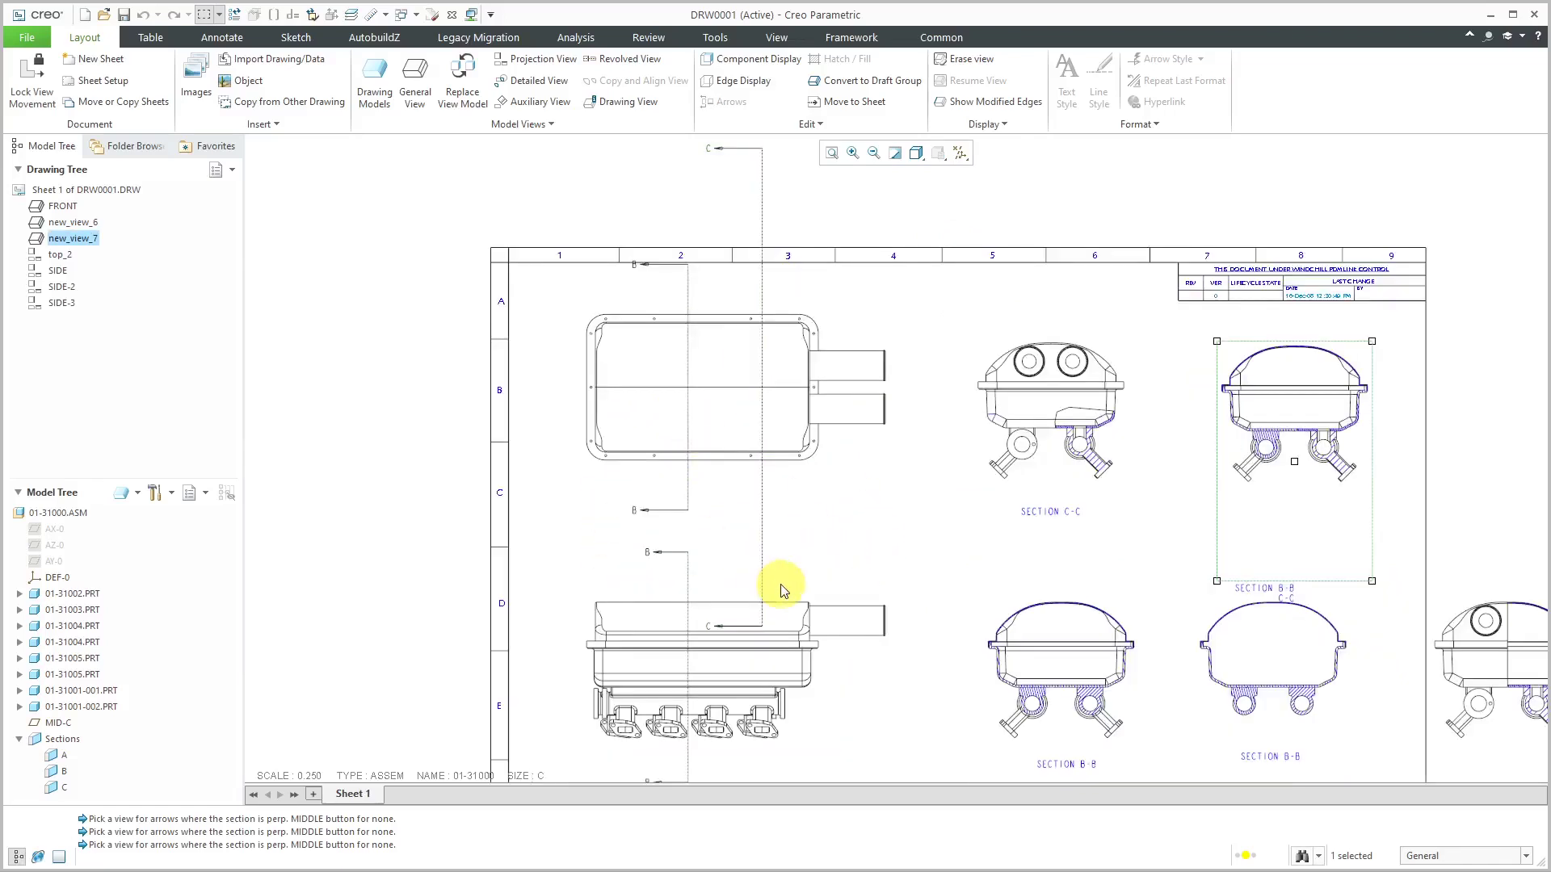
pyautogui.moveTo(734, 628); pyautogui.dragTo(725, 522)
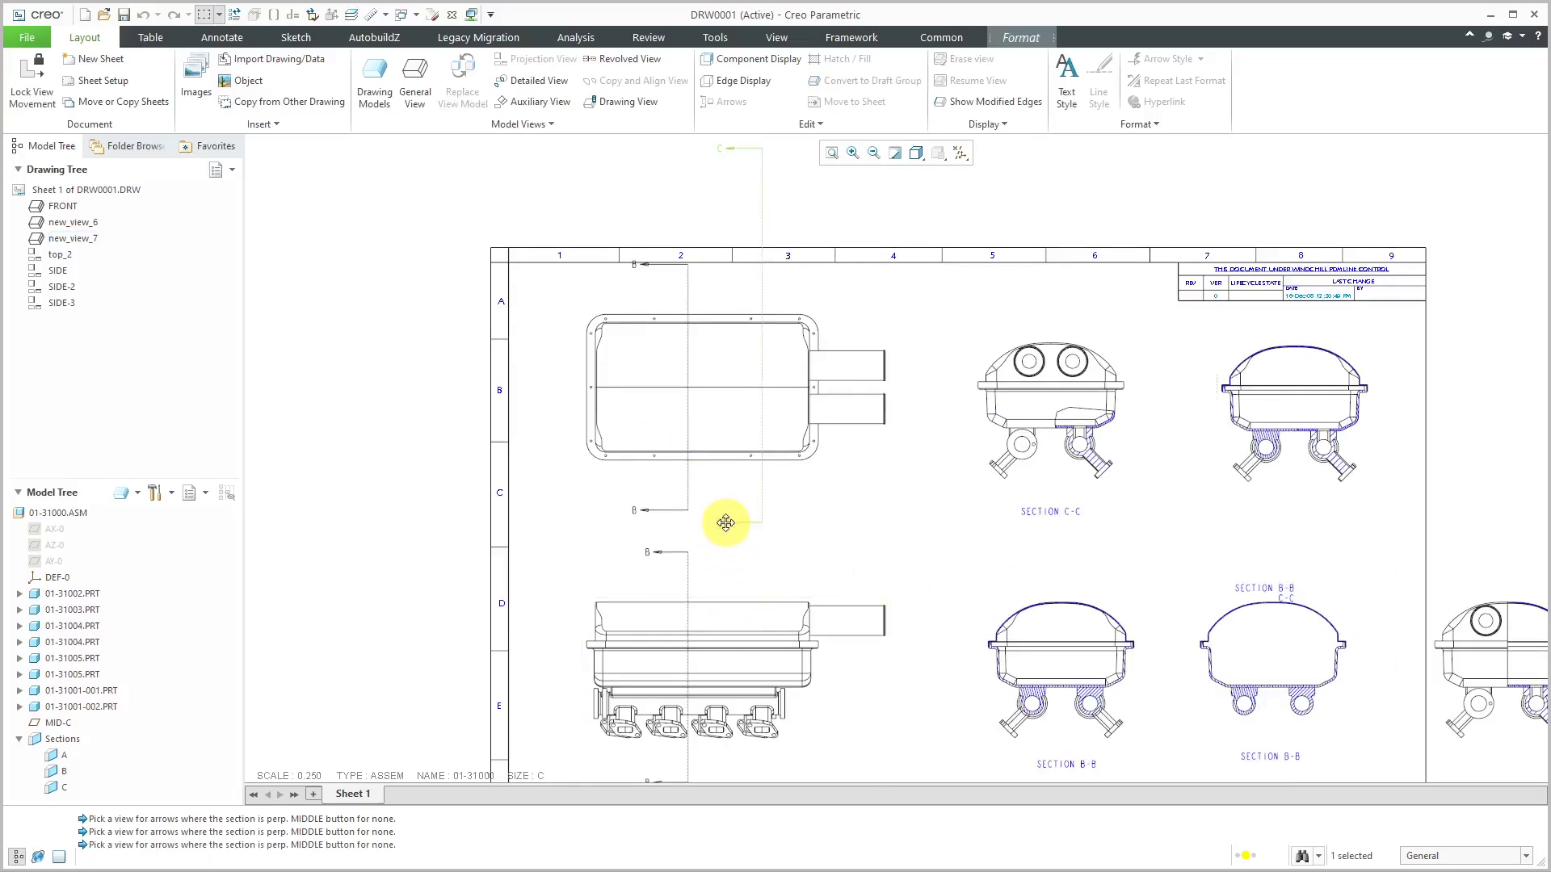
pyautogui.moveTo(737, 149); pyautogui.dragTo(740, 279)
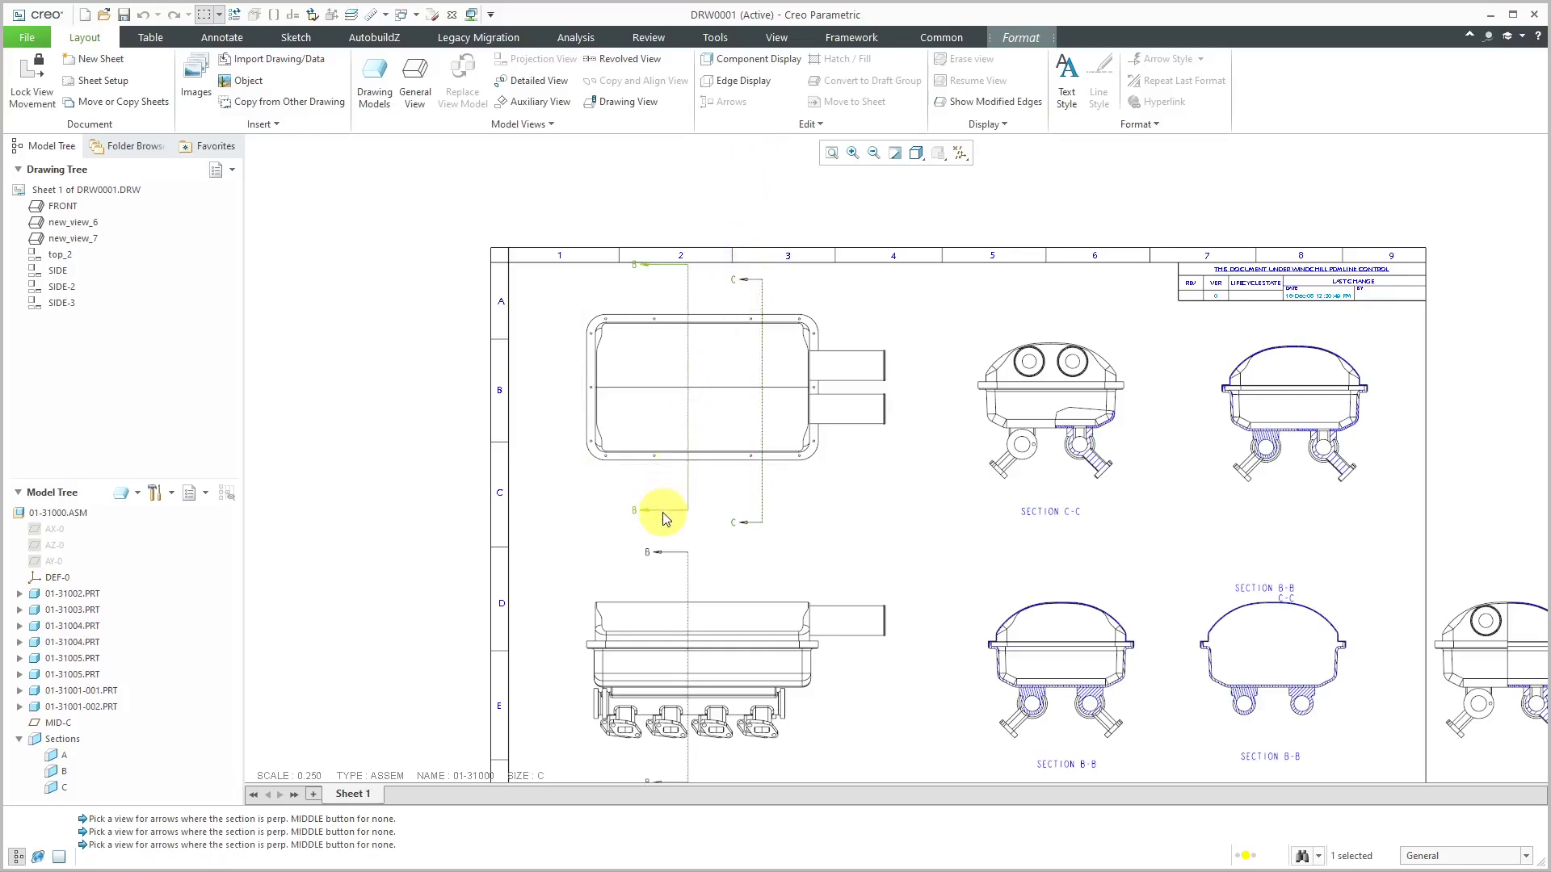
pyautogui.moveTo(671, 264); pyautogui.dragTo(671, 291)
pyautogui.moveTo(685, 506); pyautogui.dragTo(682, 501)
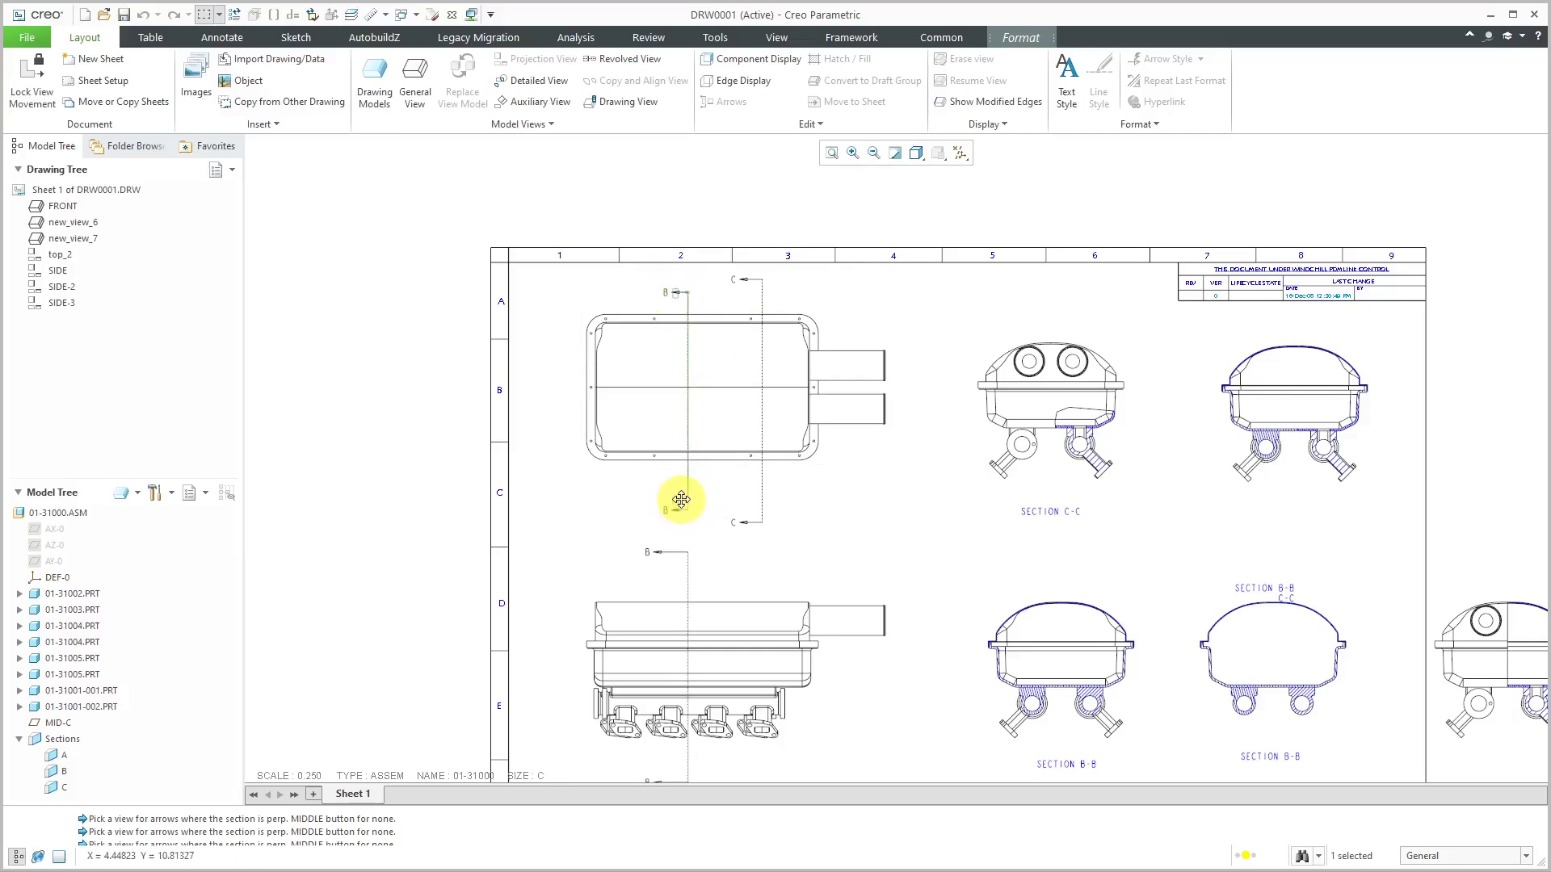
pyautogui.click(860, 517)
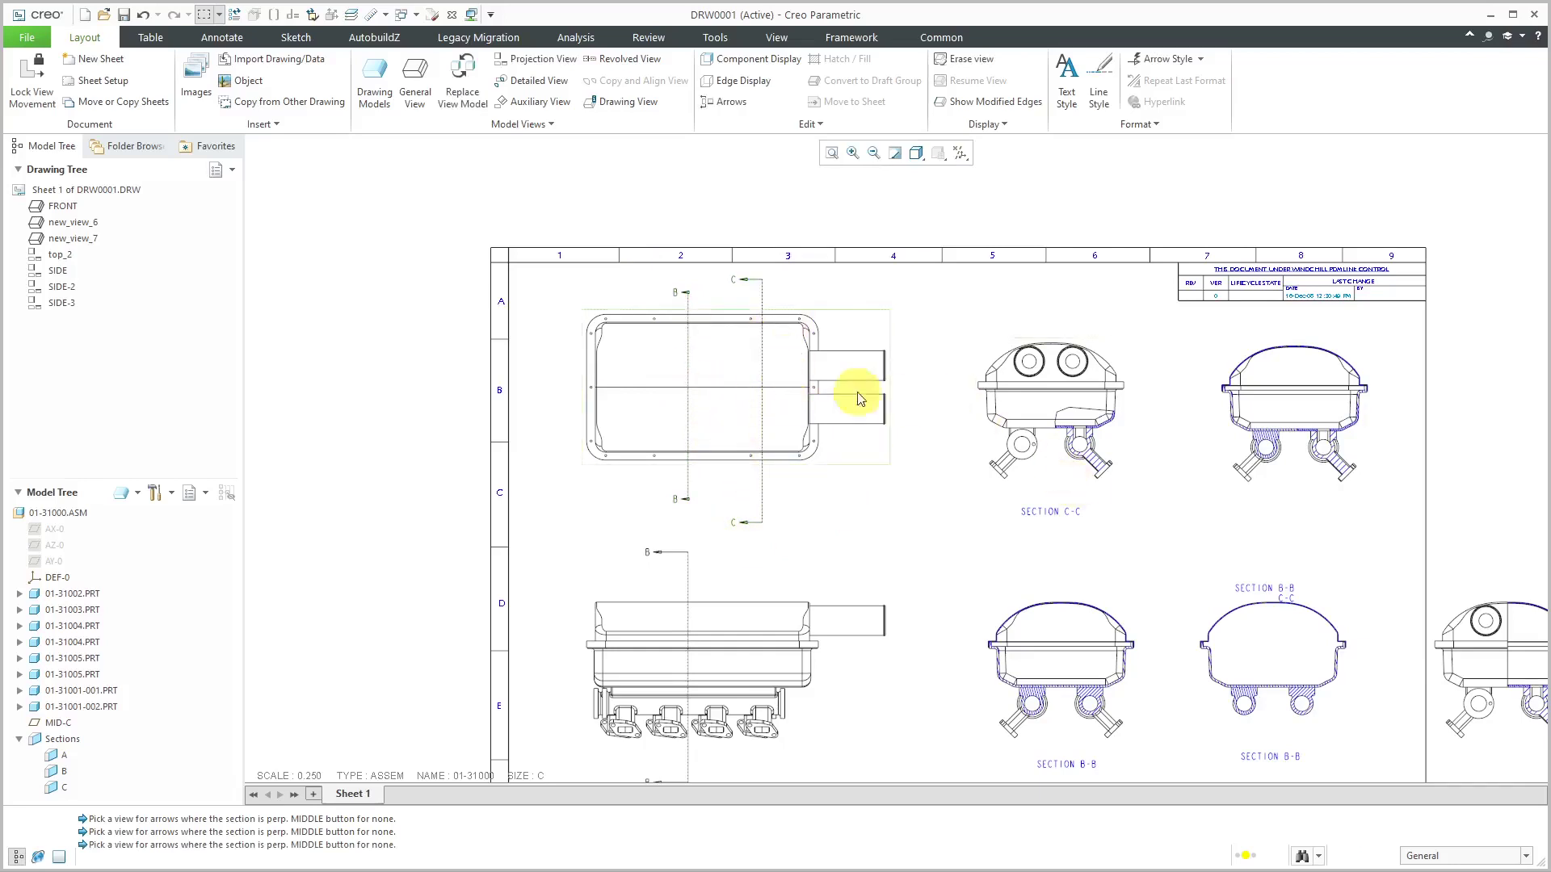
# - Move the combined SECTION B-B, C-C note up to just beneath its section view
pyautogui.scroll(-2, 873, 420)
pyautogui.scroll(3, 1142, 485)
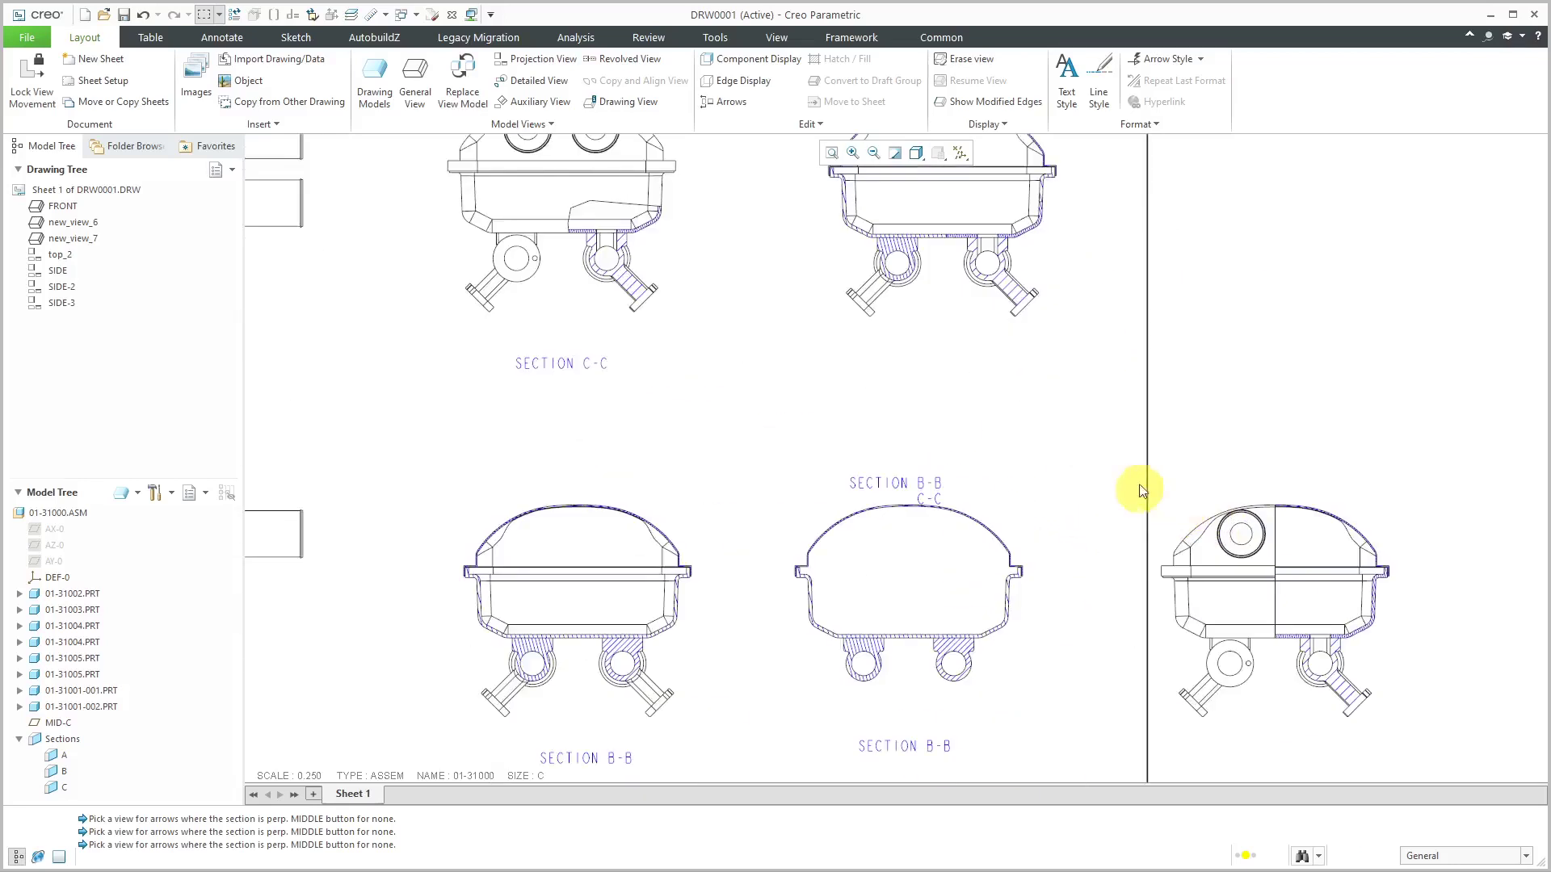
pyautogui.click(911, 473)
pyautogui.moveTo(911, 474); pyautogui.dragTo(966, 336)
pyautogui.click(1084, 467)
pyautogui.scroll(-3, 1104, 468)
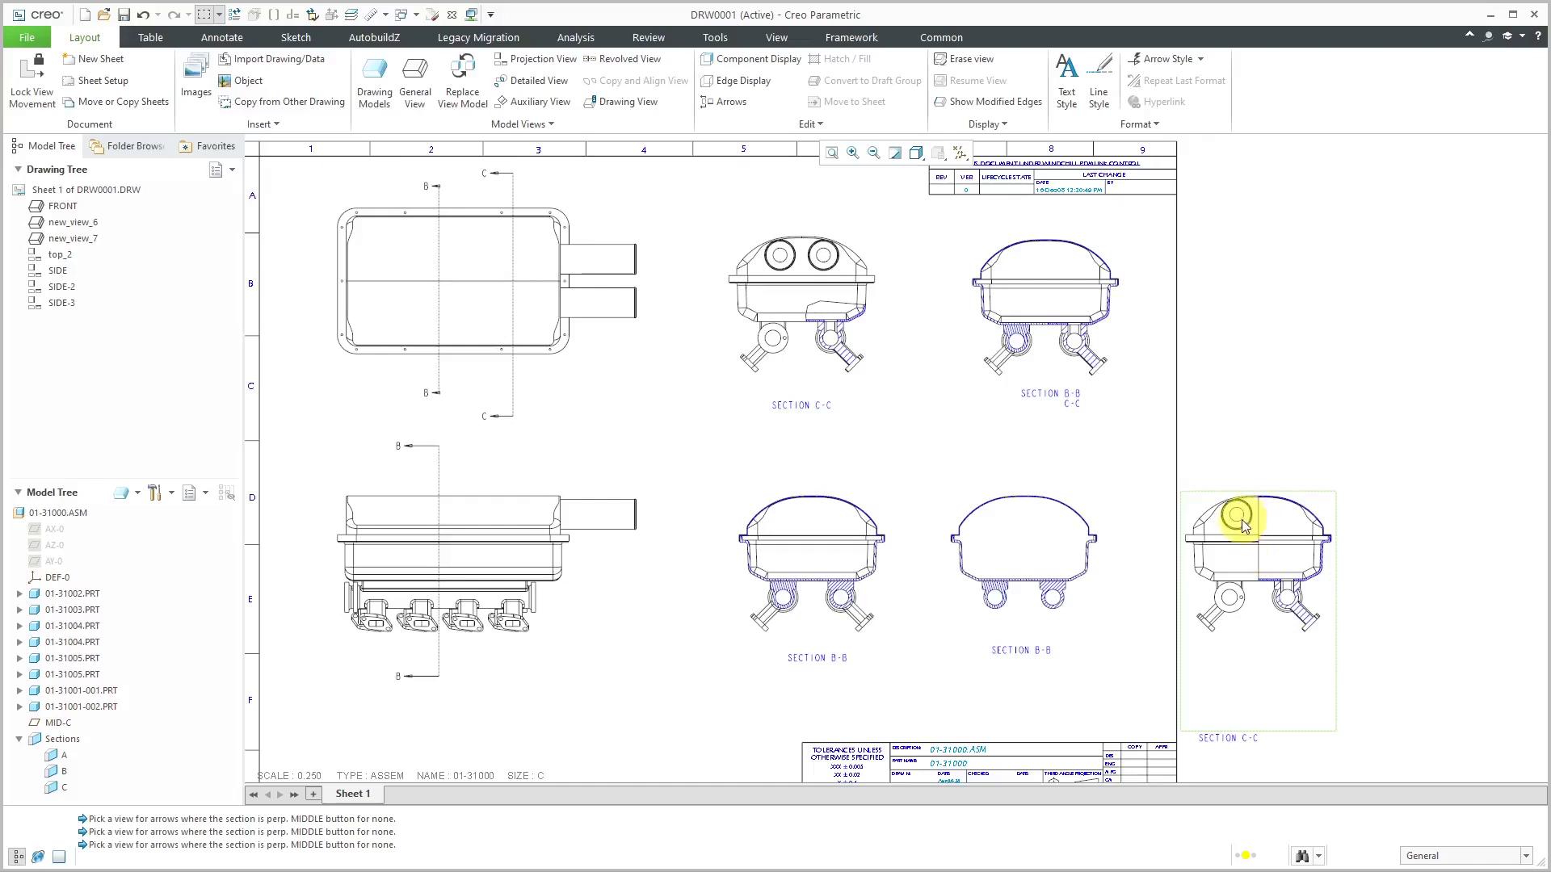
# - Review the section definitions of the combined SECTION B-B, C-C view in a widened properties dialog and accept them
pyautogui.doubleClick(1122, 417)
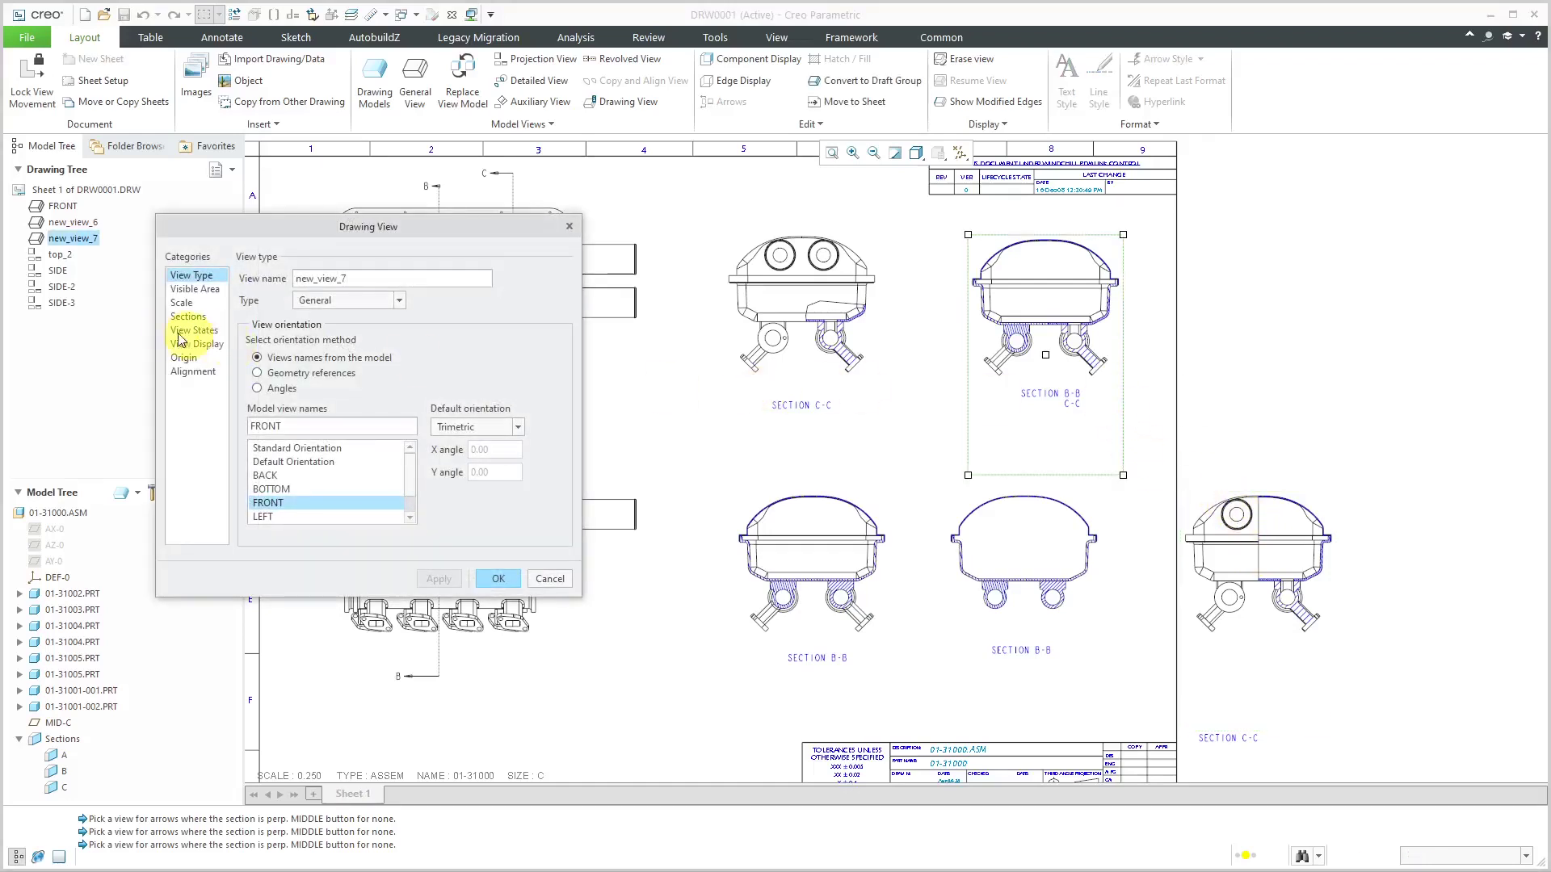
pyautogui.click(187, 319)
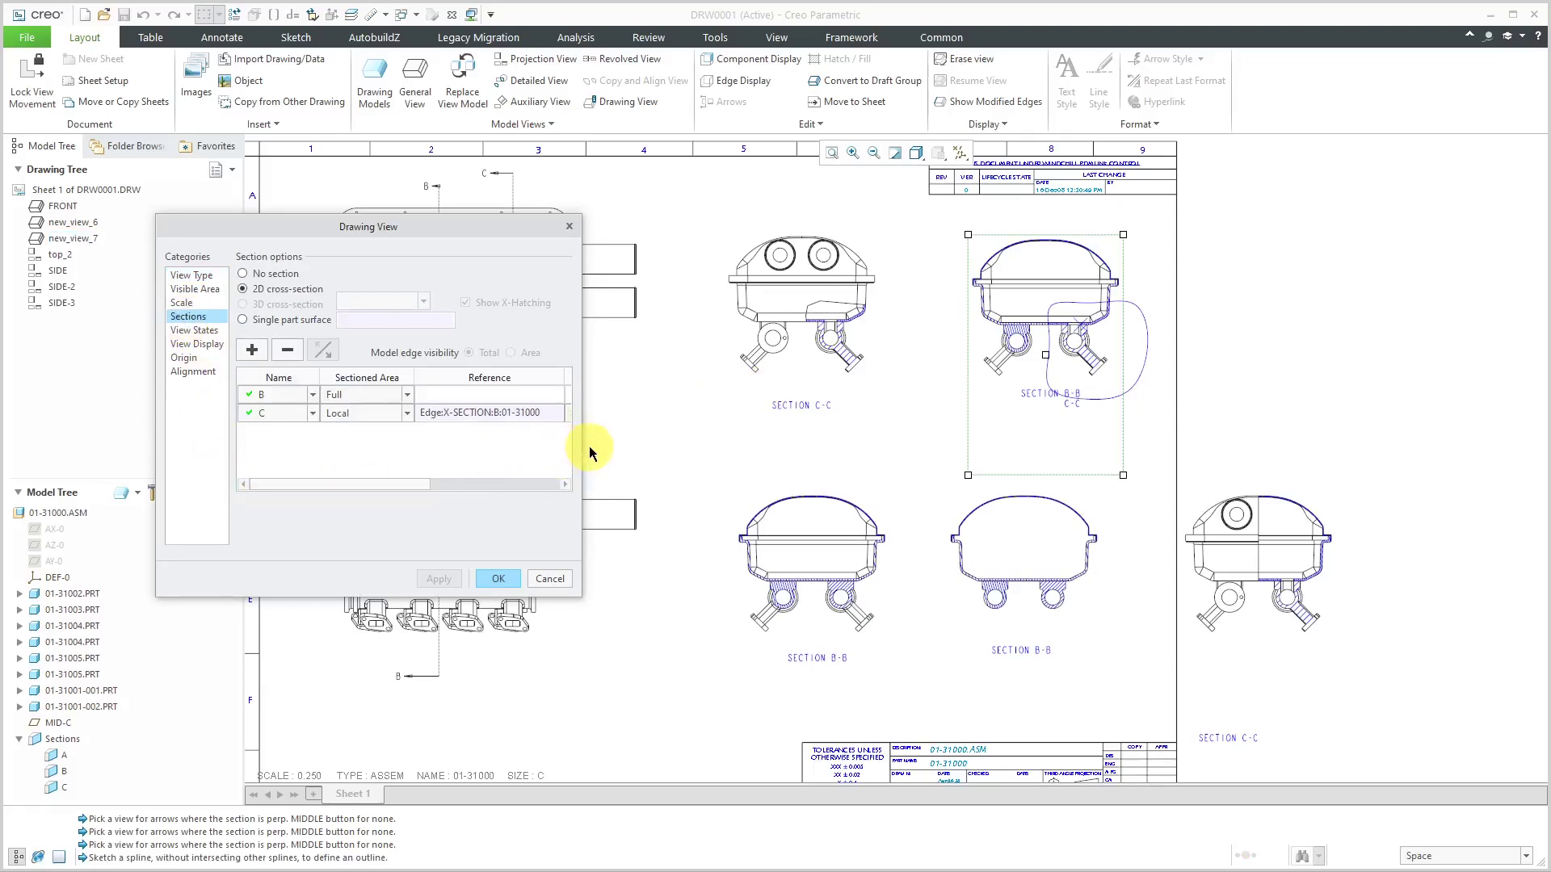
pyautogui.moveTo(582, 446); pyautogui.dragTo(725, 446)
pyautogui.click(348, 399)
pyautogui.click(344, 394)
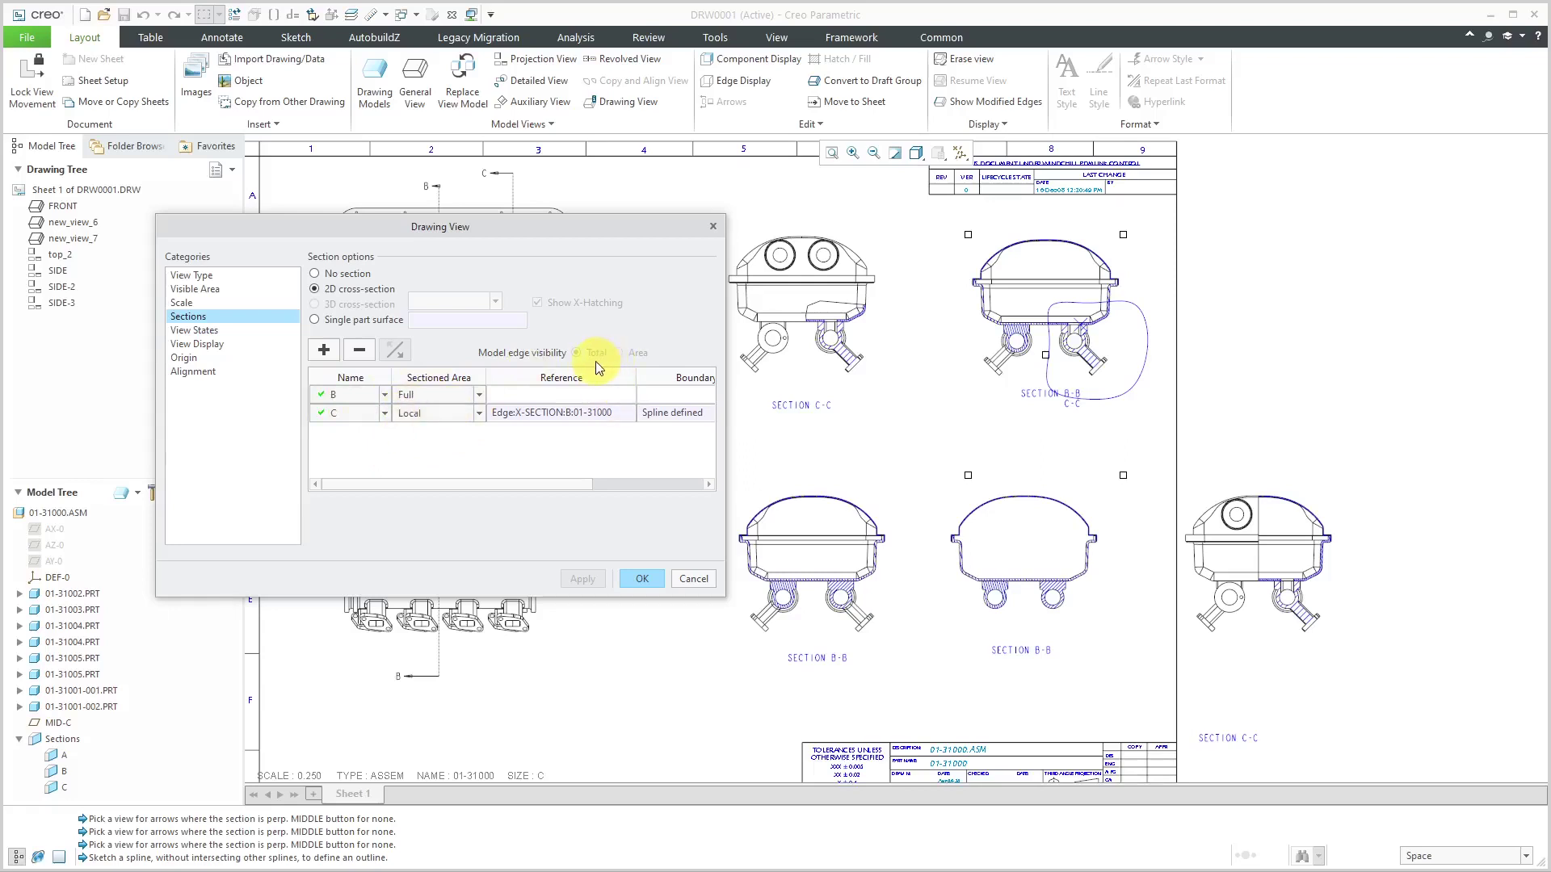
pyautogui.click(641, 577)
# - Review the local section definition of the upper SECTION C-C view and accept its properties
pyautogui.doubleClick(840, 405)
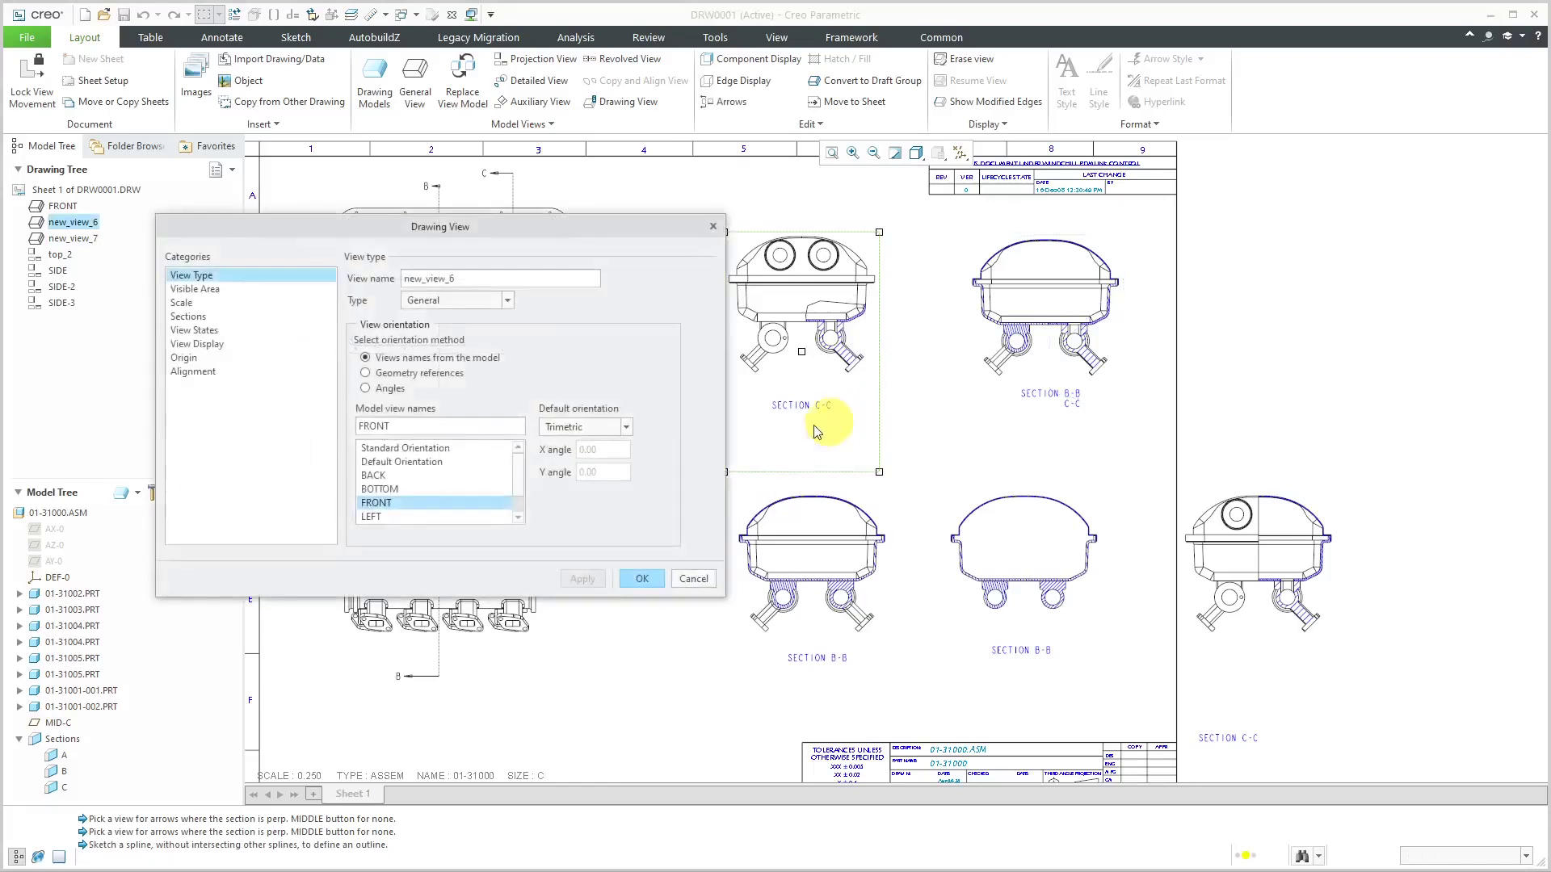
pyautogui.click(198, 319)
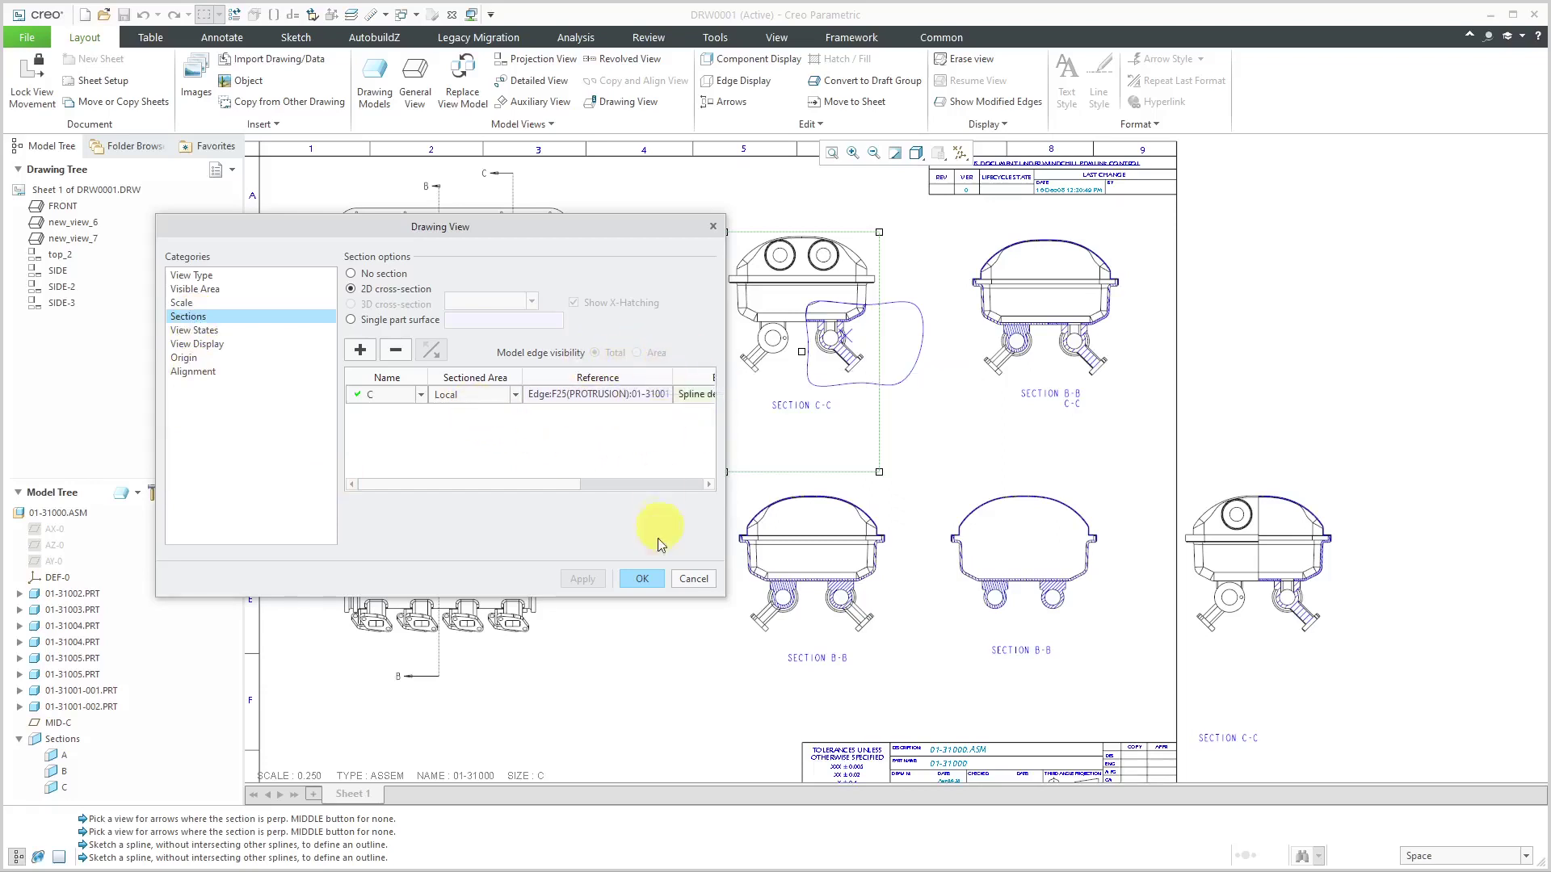
pyautogui.click(642, 578)
# - Examine the section settings of the SIDE view, including sectioned area and model edge visibility, and accept them
pyautogui.doubleClick(798, 626)
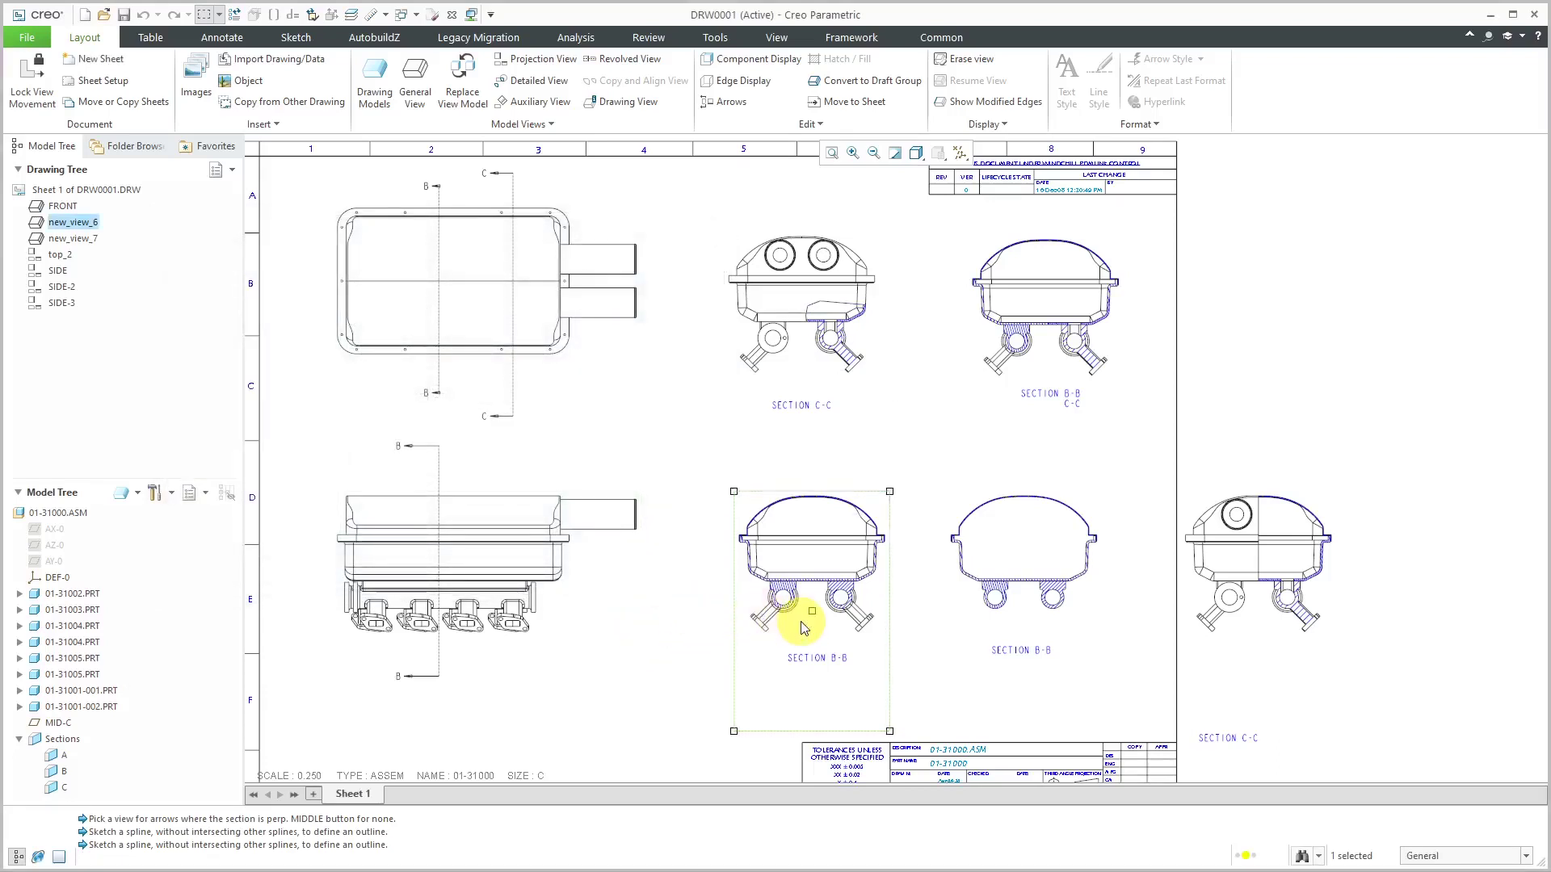
pyautogui.click(225, 331)
pyautogui.click(211, 317)
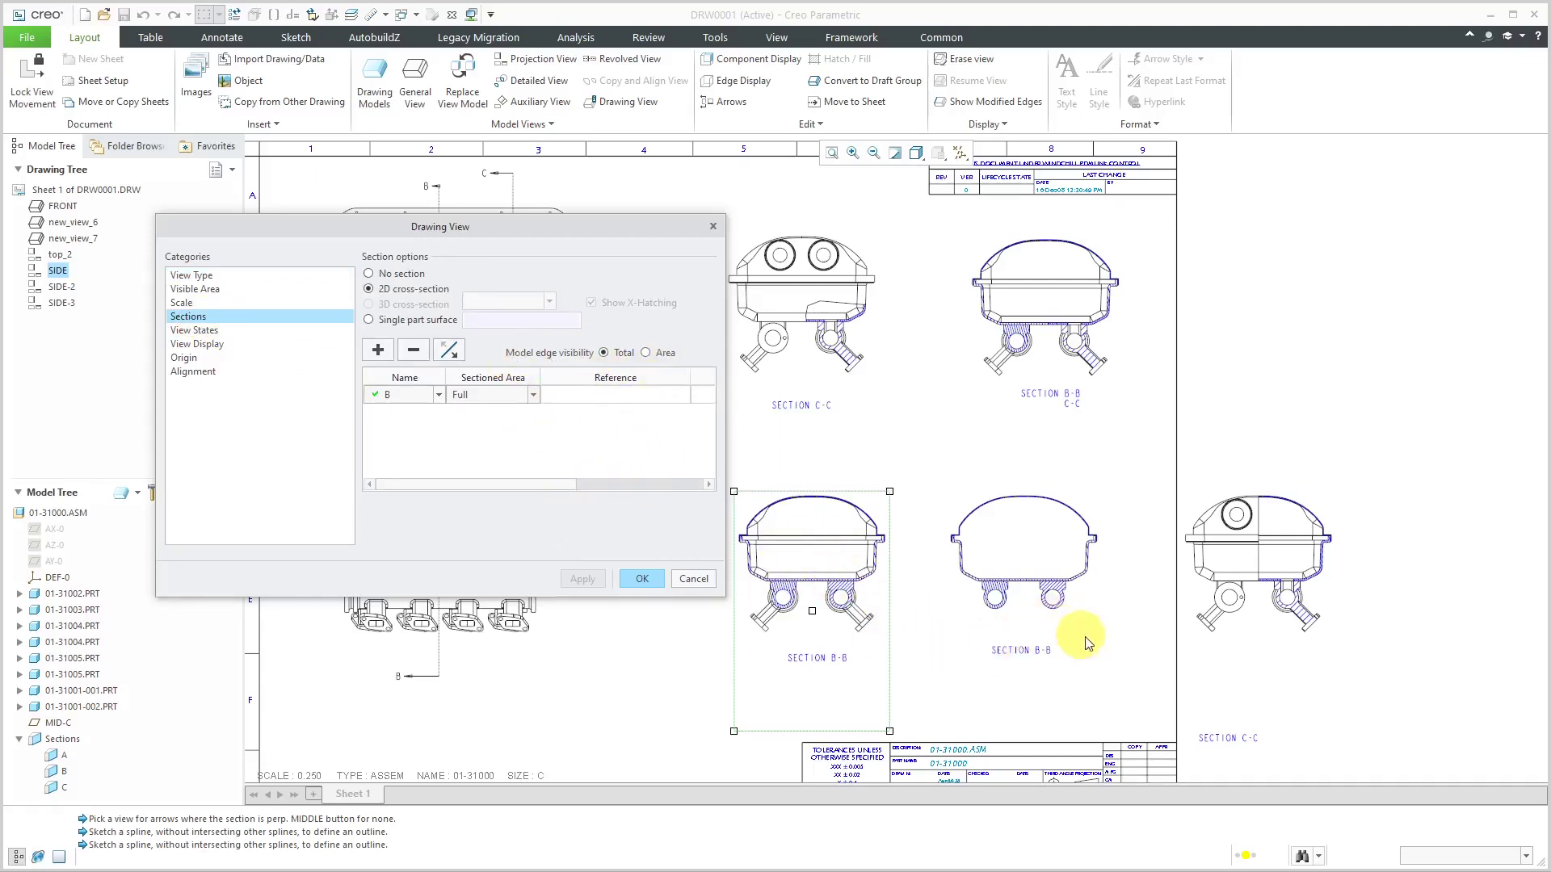
pyautogui.click(965, 631)
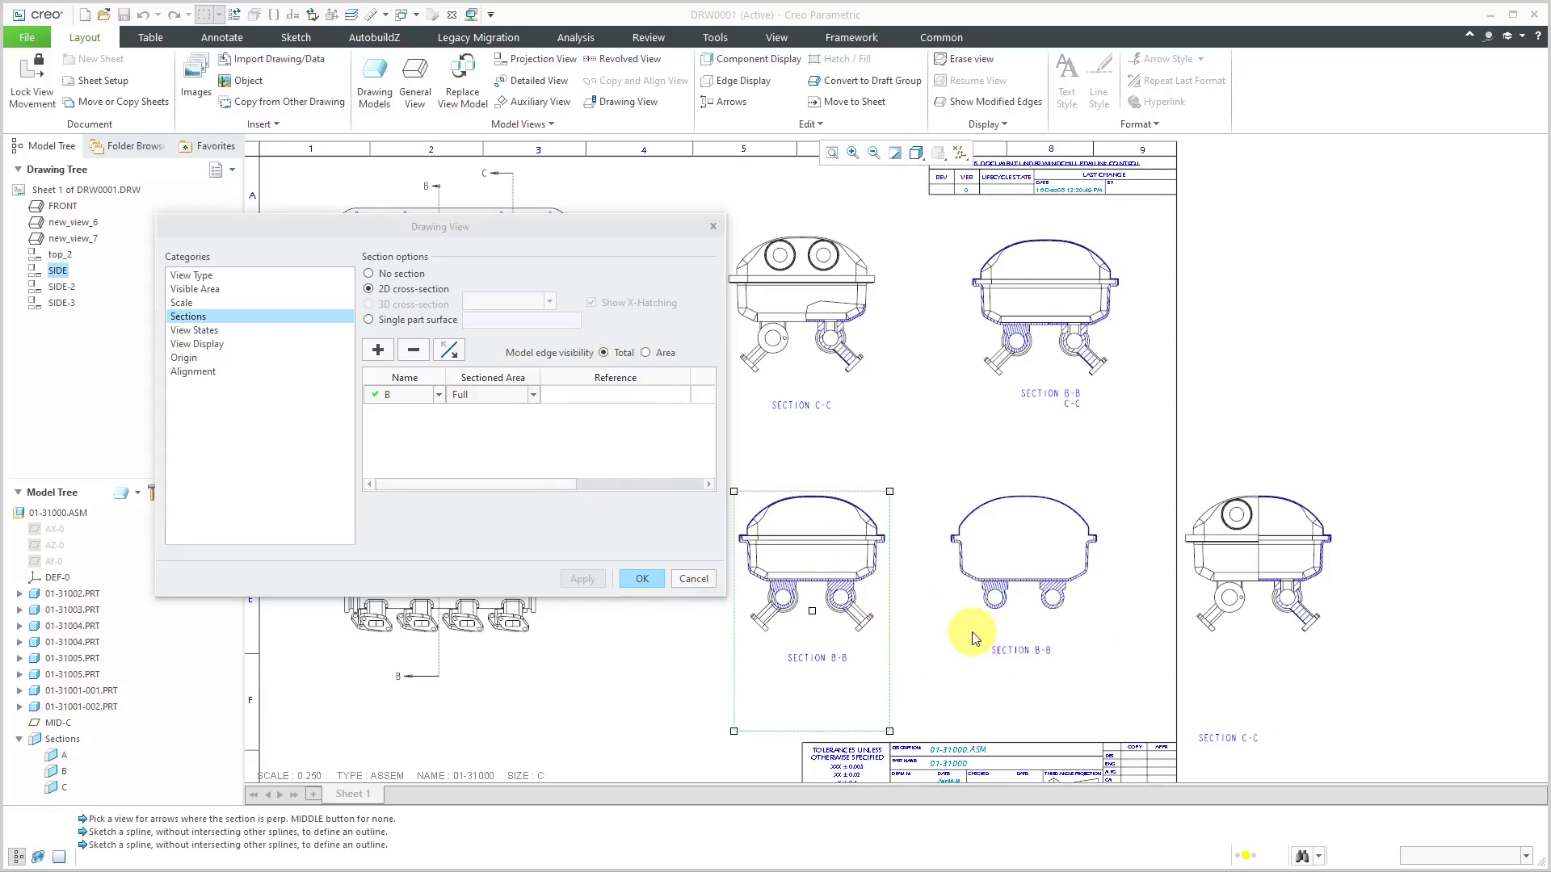
pyautogui.click(642, 579)
# - Examine the SIDE-2 view's section B settings and its Area model edge visibility, and accept the properties
pyautogui.doubleClick(1023, 623)
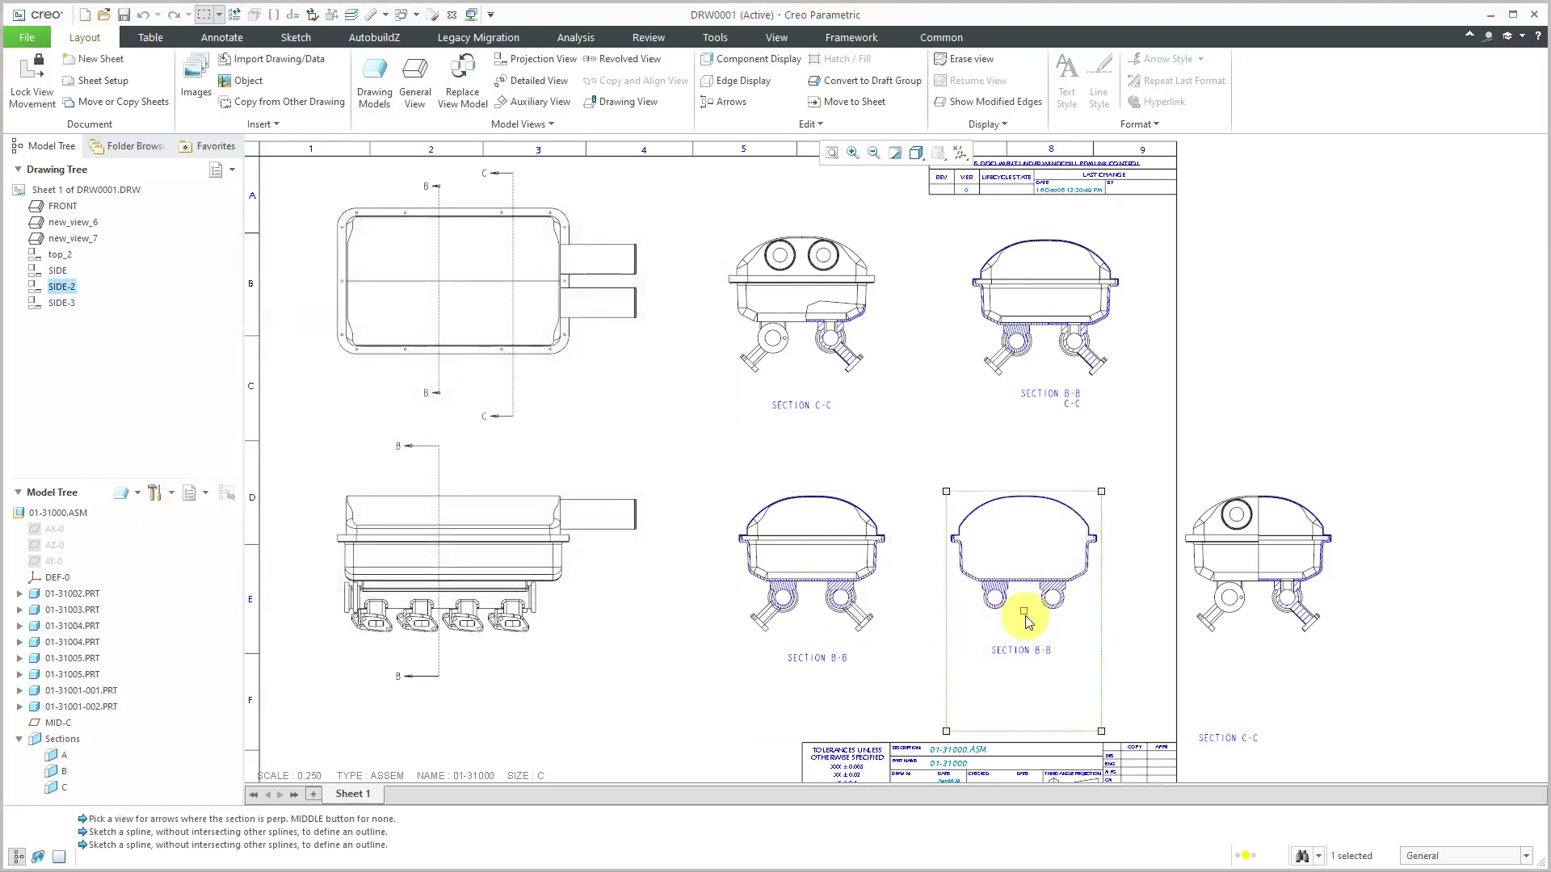
pyautogui.click(193, 317)
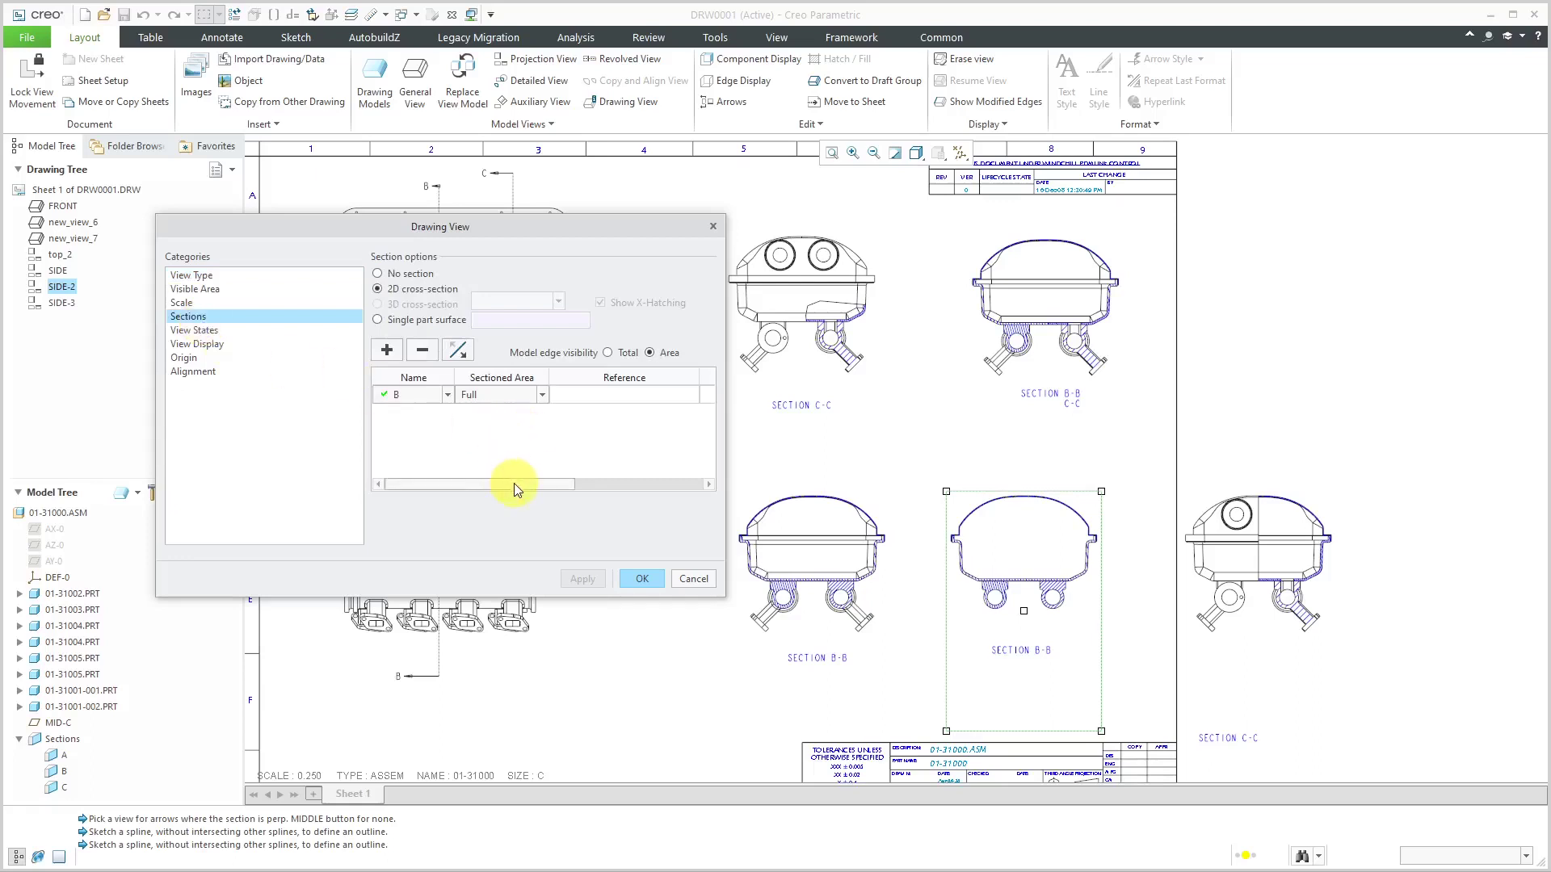
pyautogui.moveTo(514, 485)
pyautogui.mouseDown()
pyautogui.moveTo(632, 491)
pyautogui.moveTo(515, 491)
pyautogui.mouseUp()
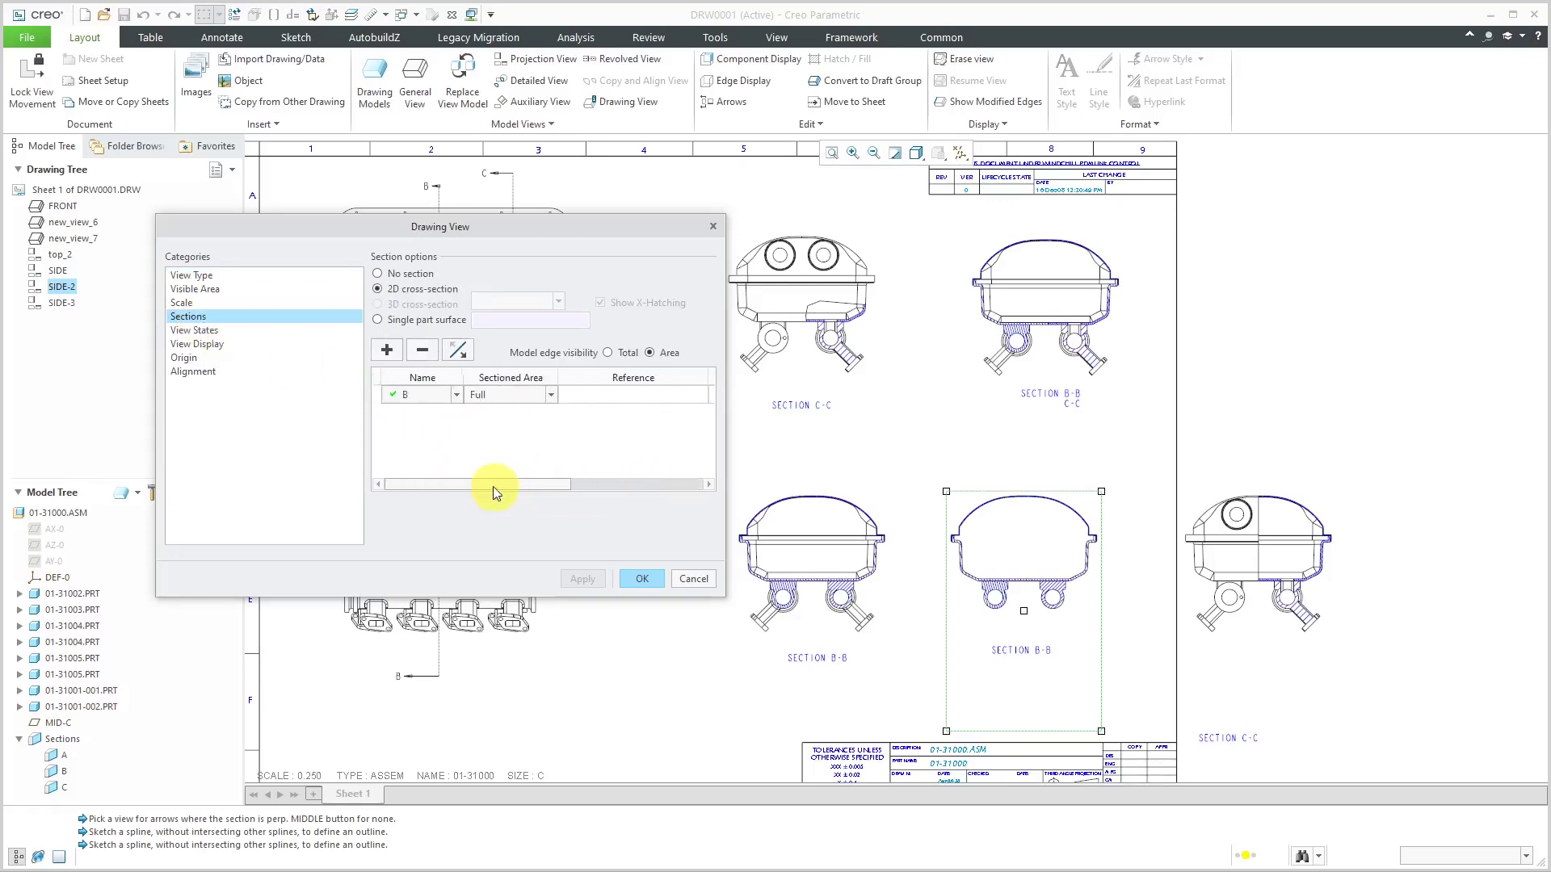
pyautogui.click(645, 355)
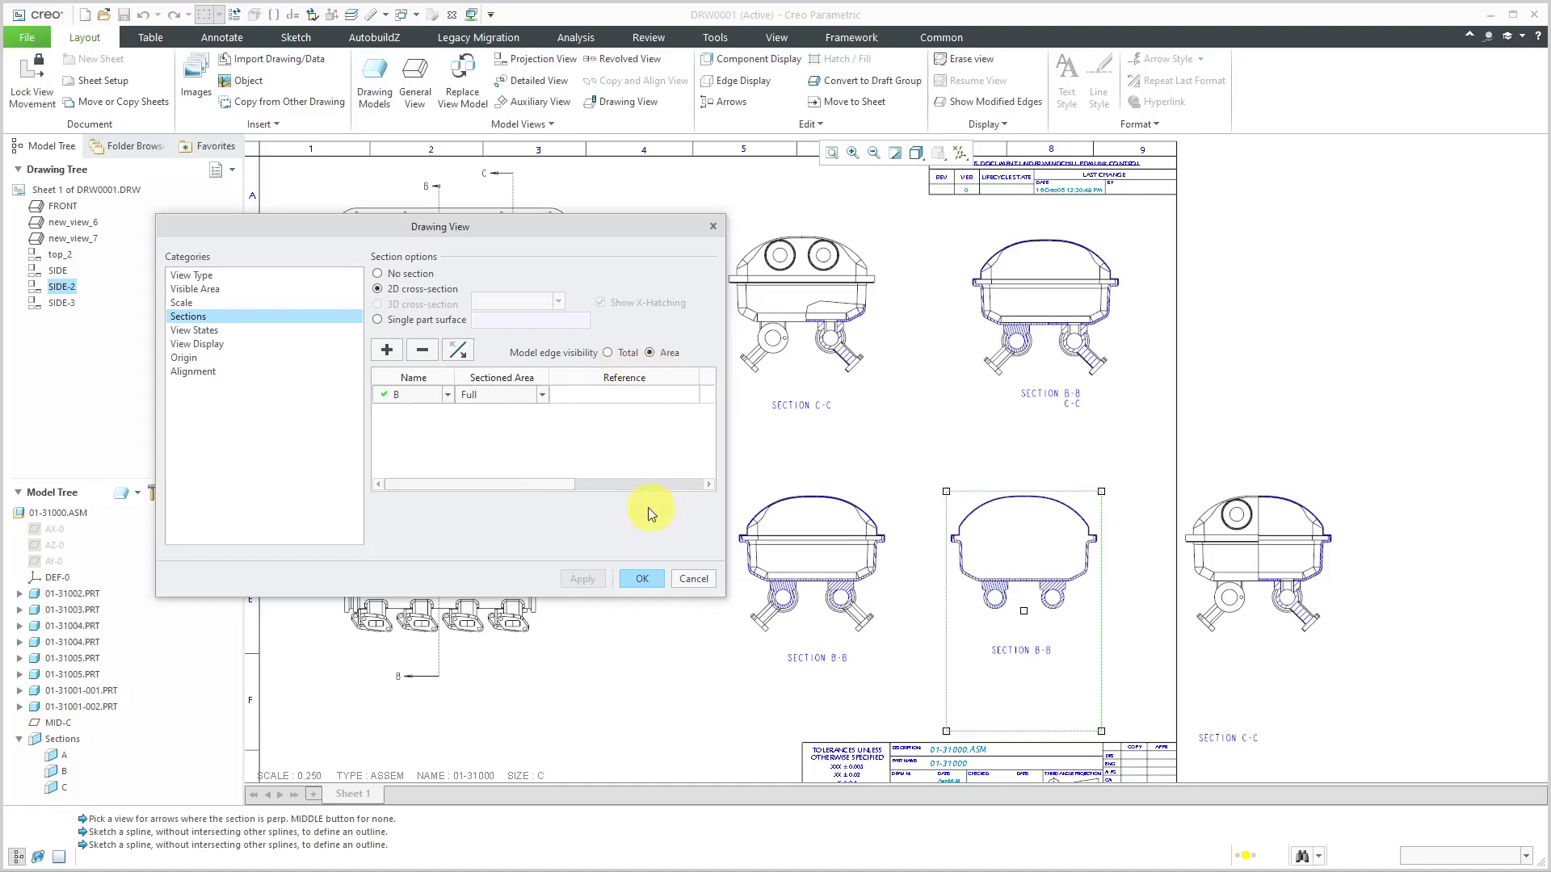
pyautogui.click(646, 578)
# - Check the half-section definition and reference plane of the SIDE-3 view, accept its properties, and inspect the section views more closely
pyautogui.doubleClick(1279, 636)
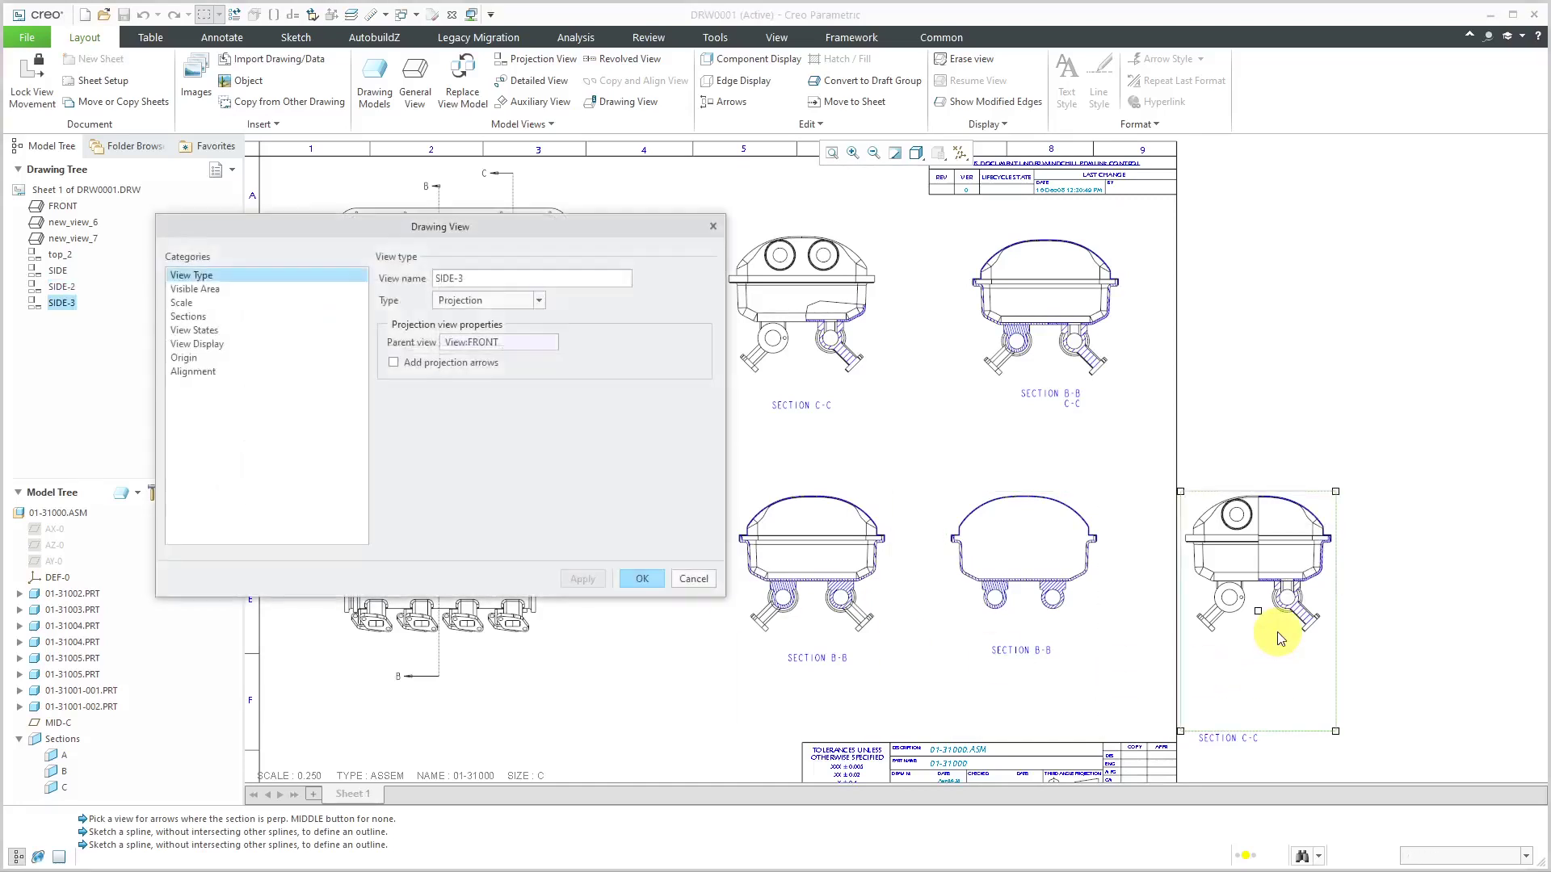
pyautogui.click(189, 317)
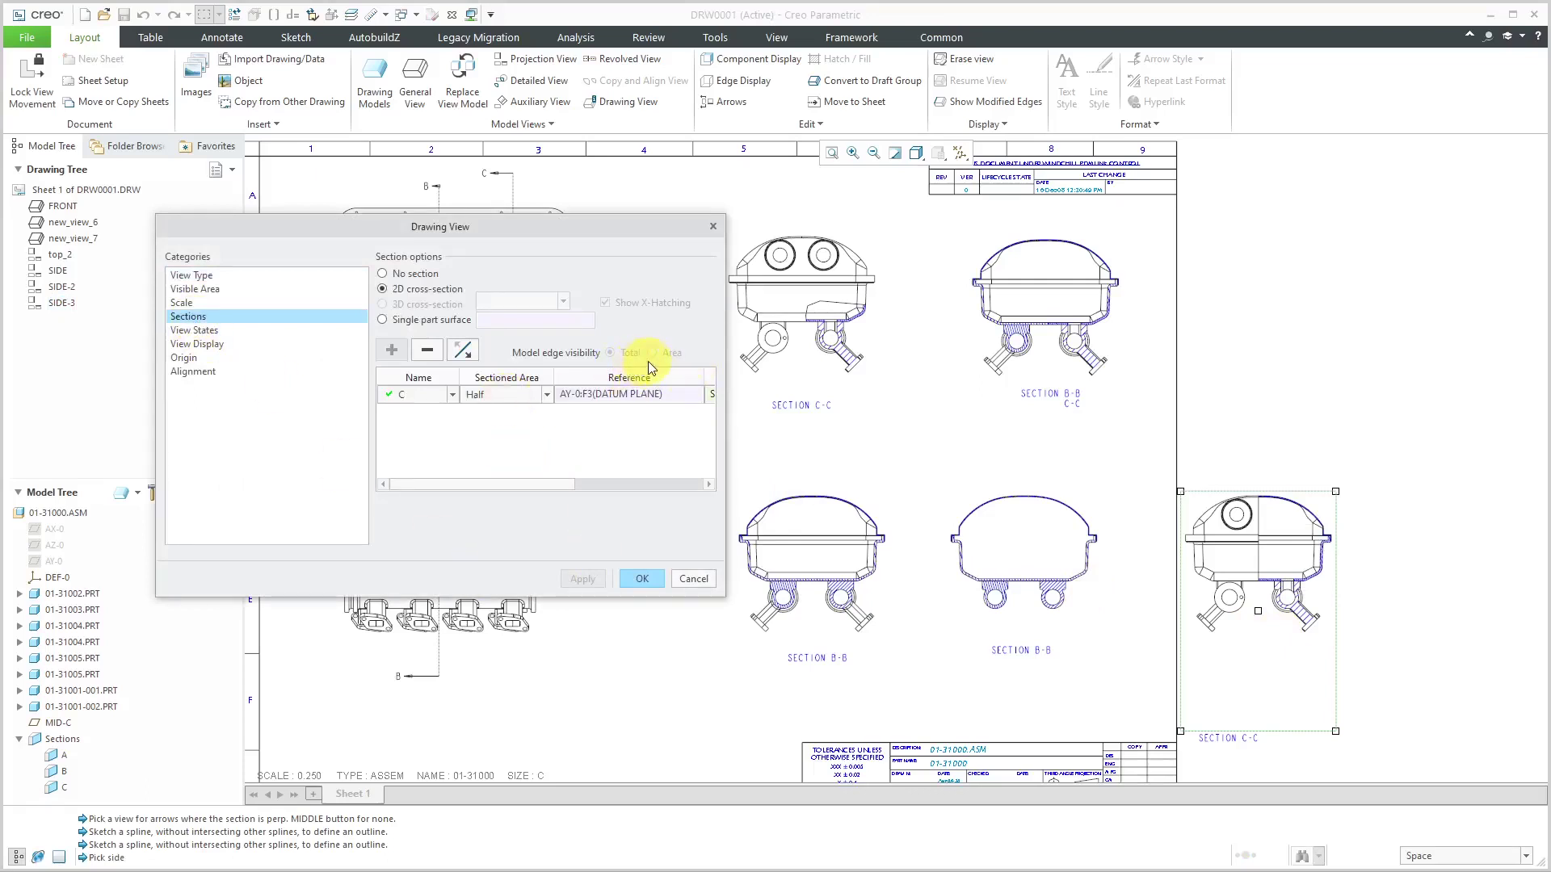
pyautogui.click(644, 578)
pyautogui.click(1285, 395)
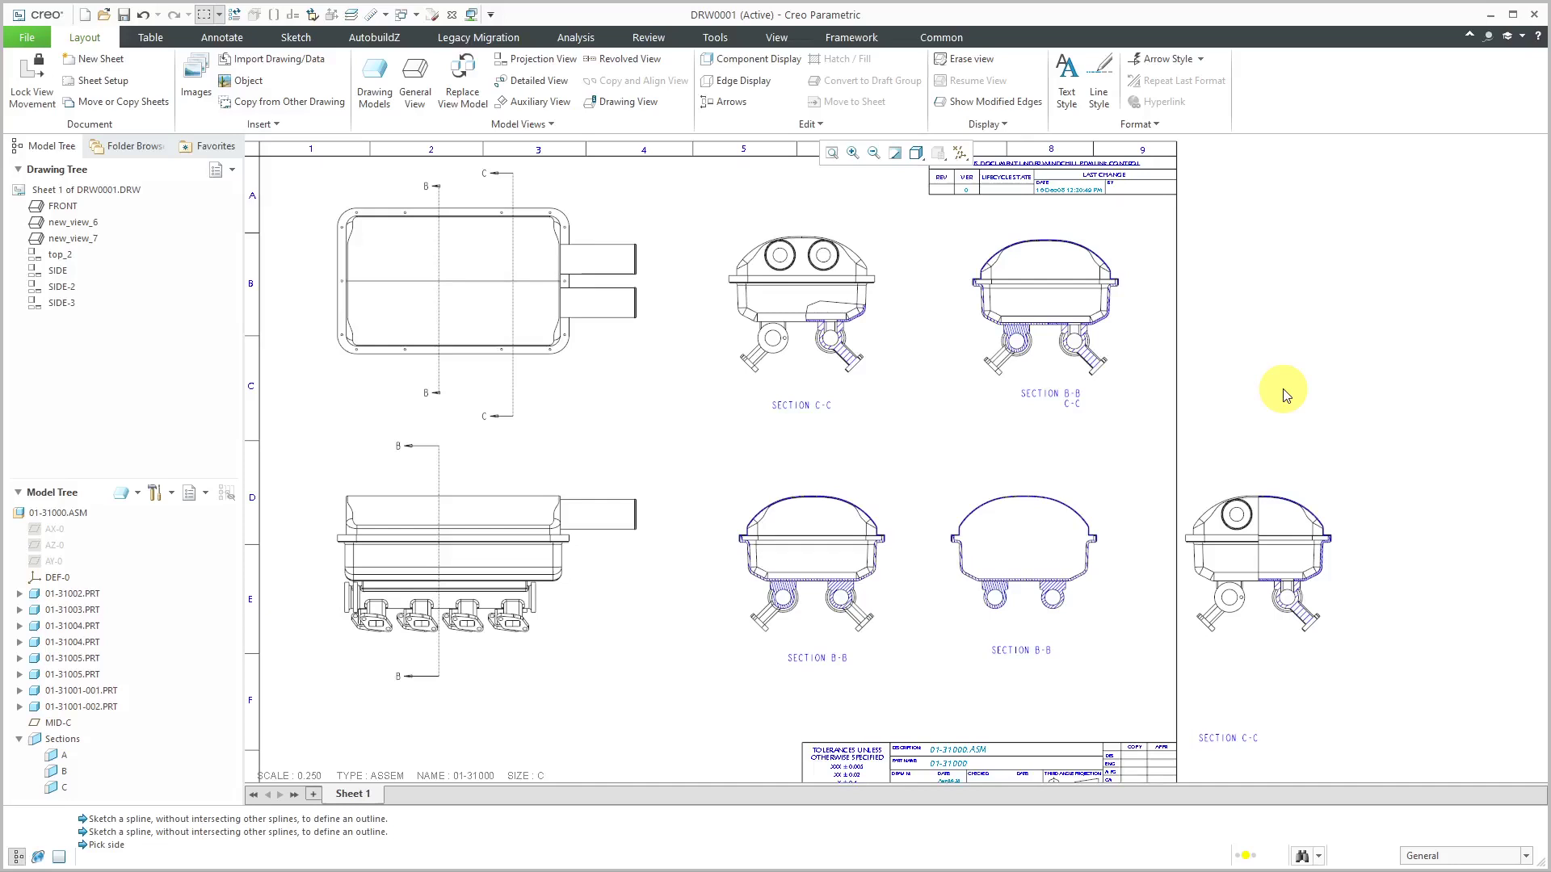
pyautogui.scroll(-1, 1274, 392)
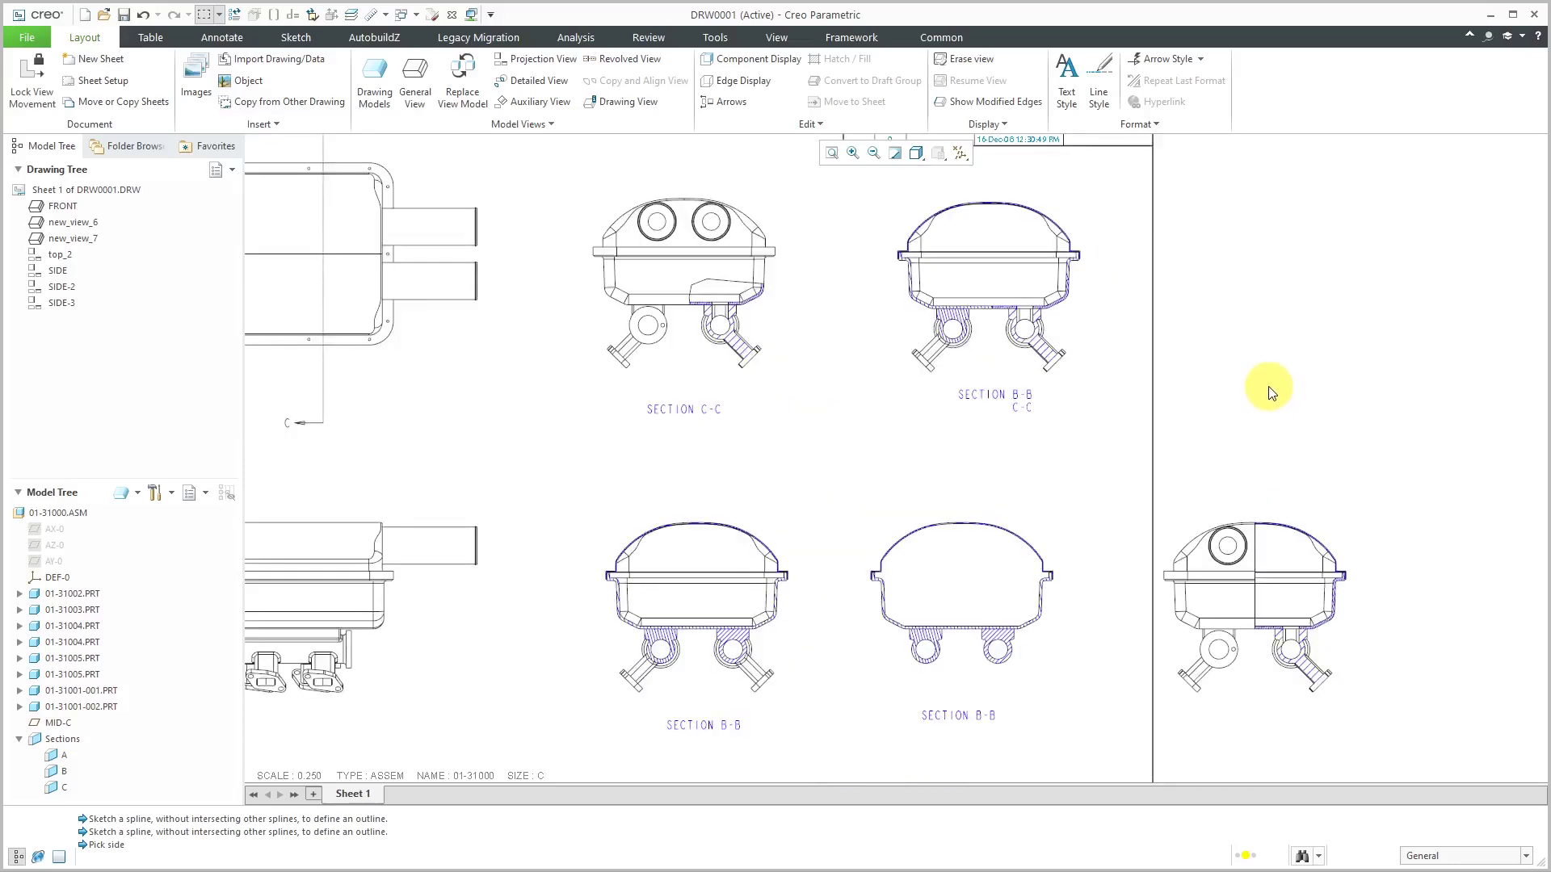